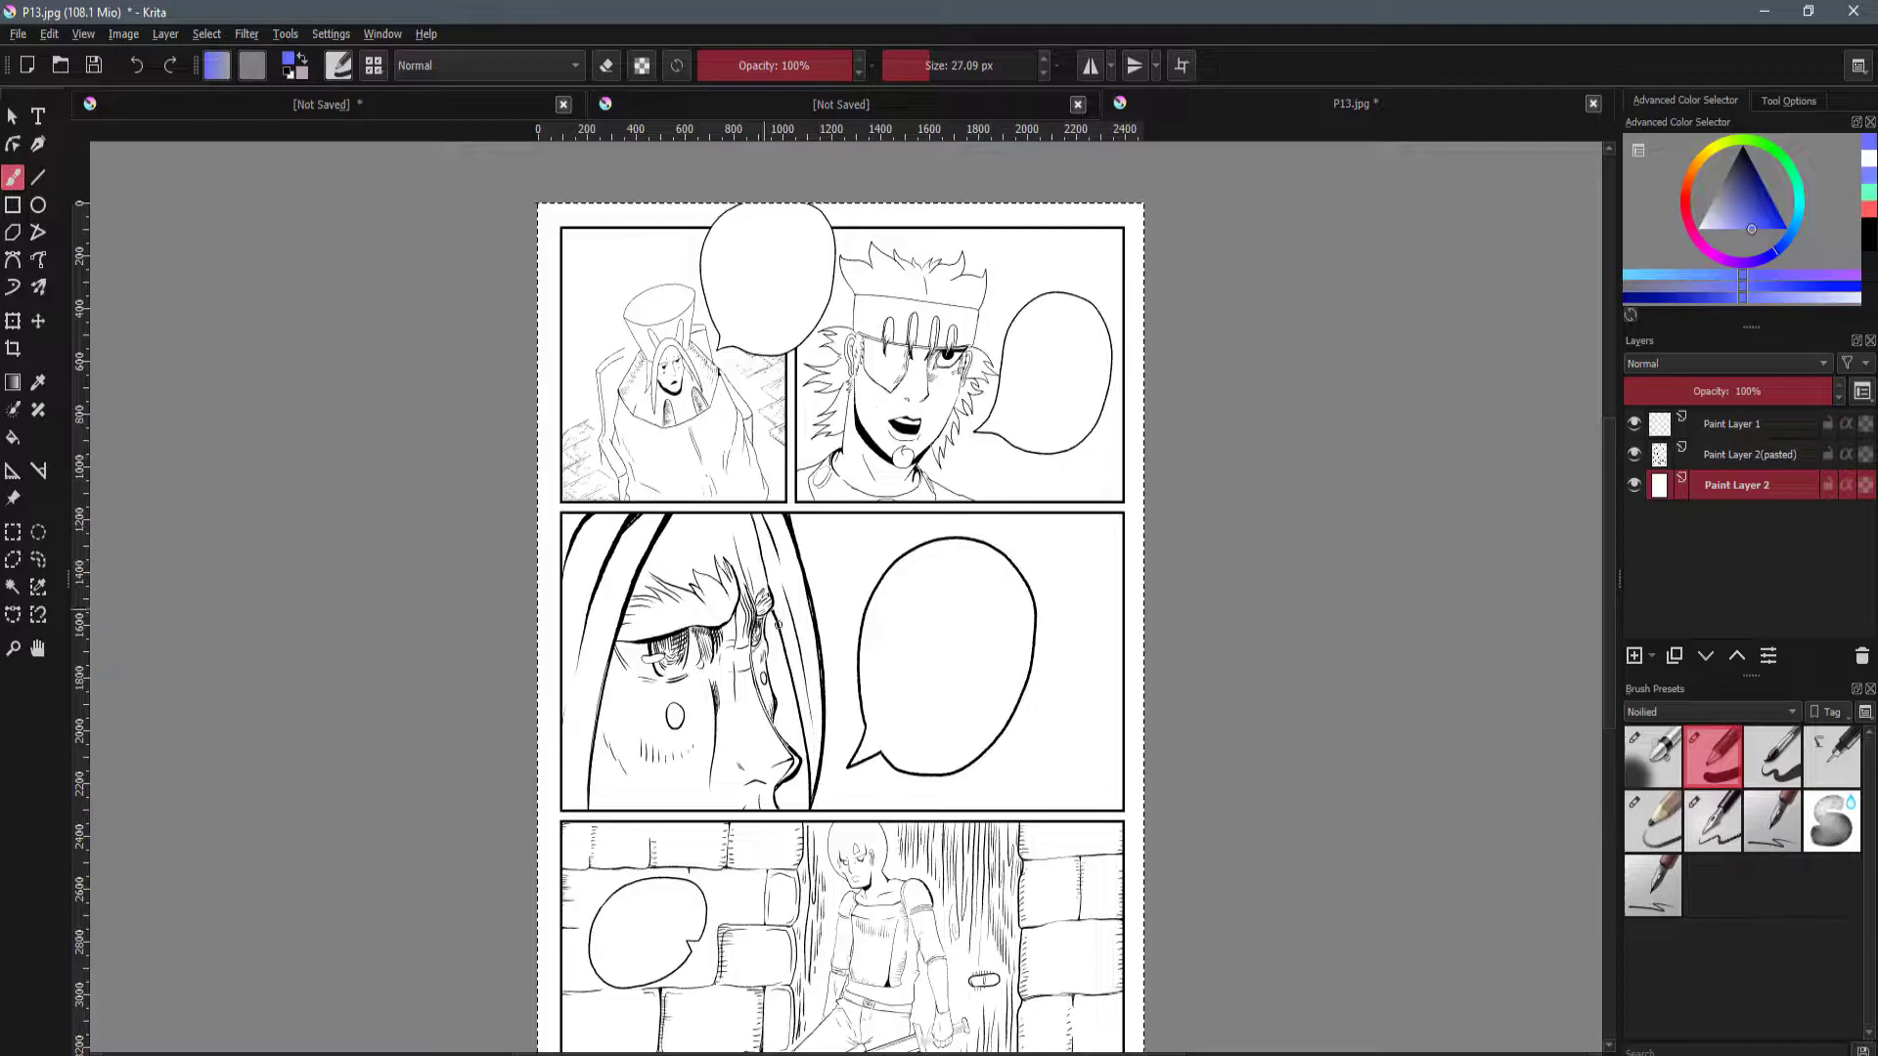
drag(862, 519, 782, 440)
scroll(796, 528, down, 1)
scroll(789, 436, up, 1)
scroll(790, 452, up, 1)
scroll(787, 499, down, 1)
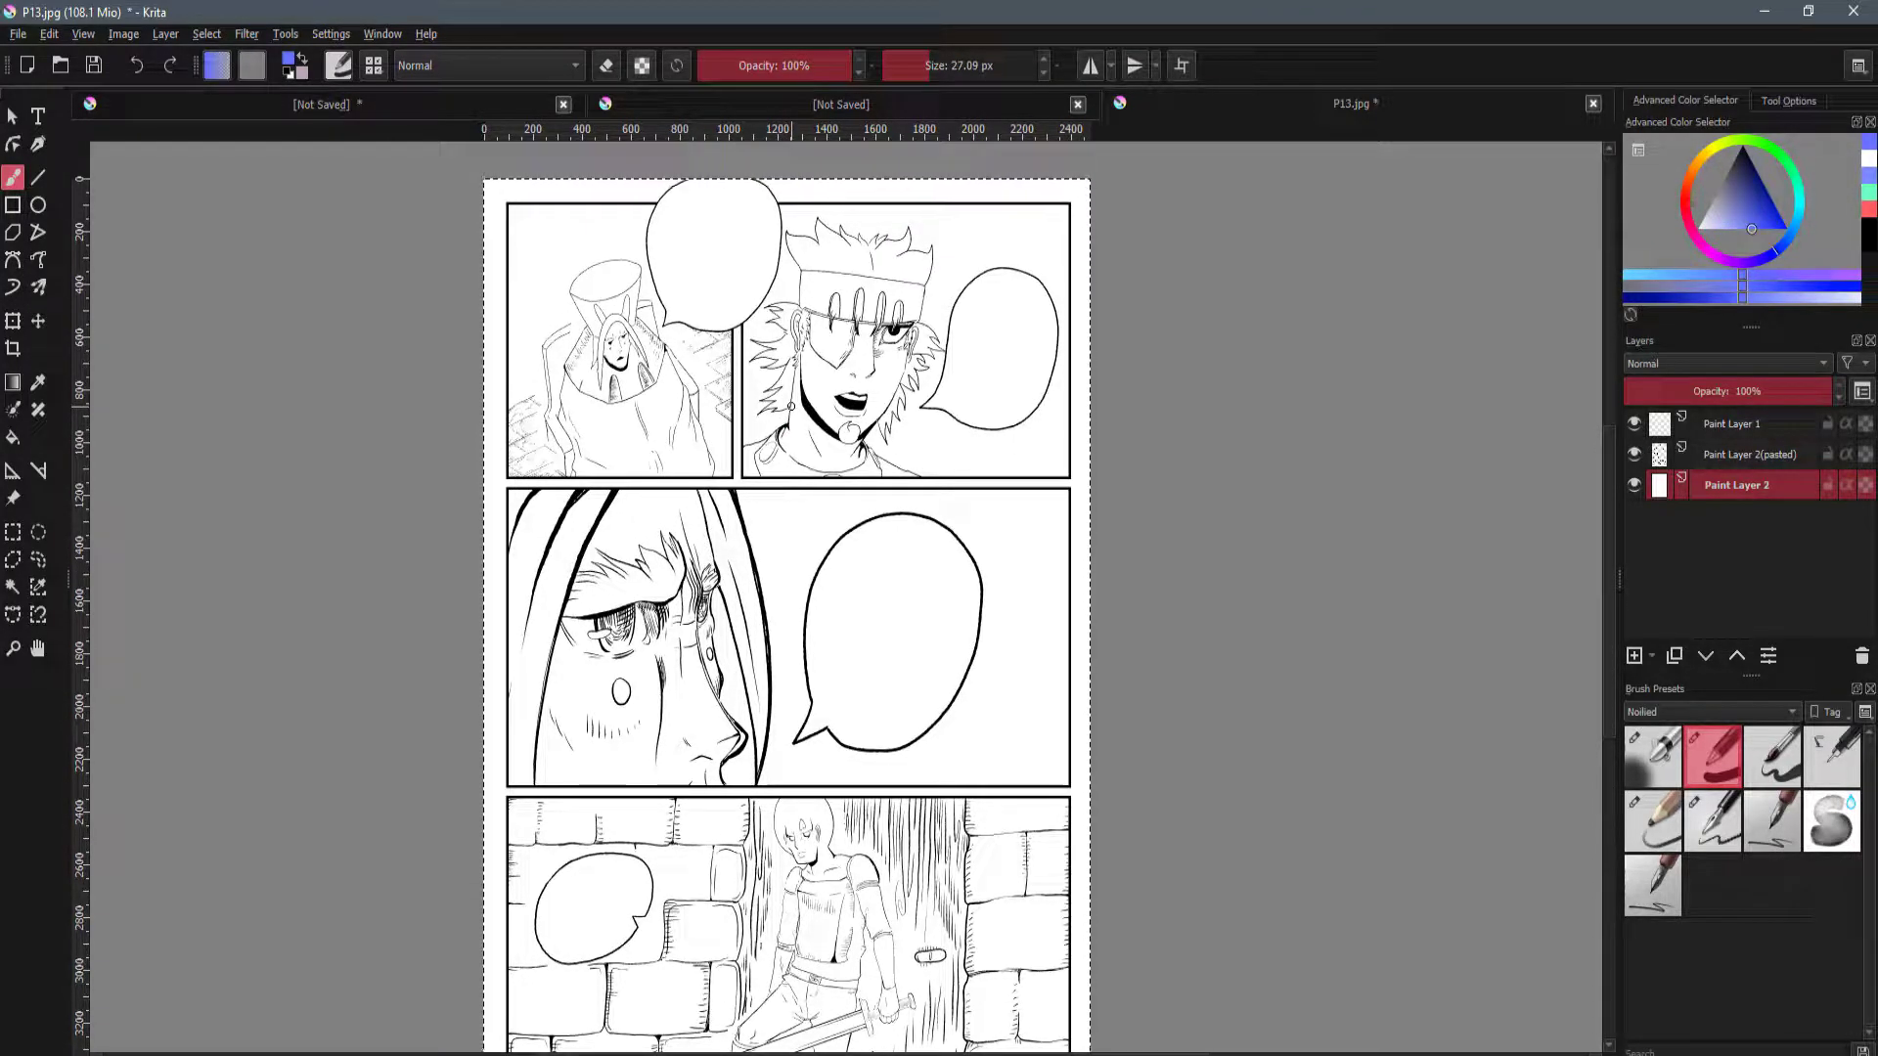
drag(791, 406, 810, 481)
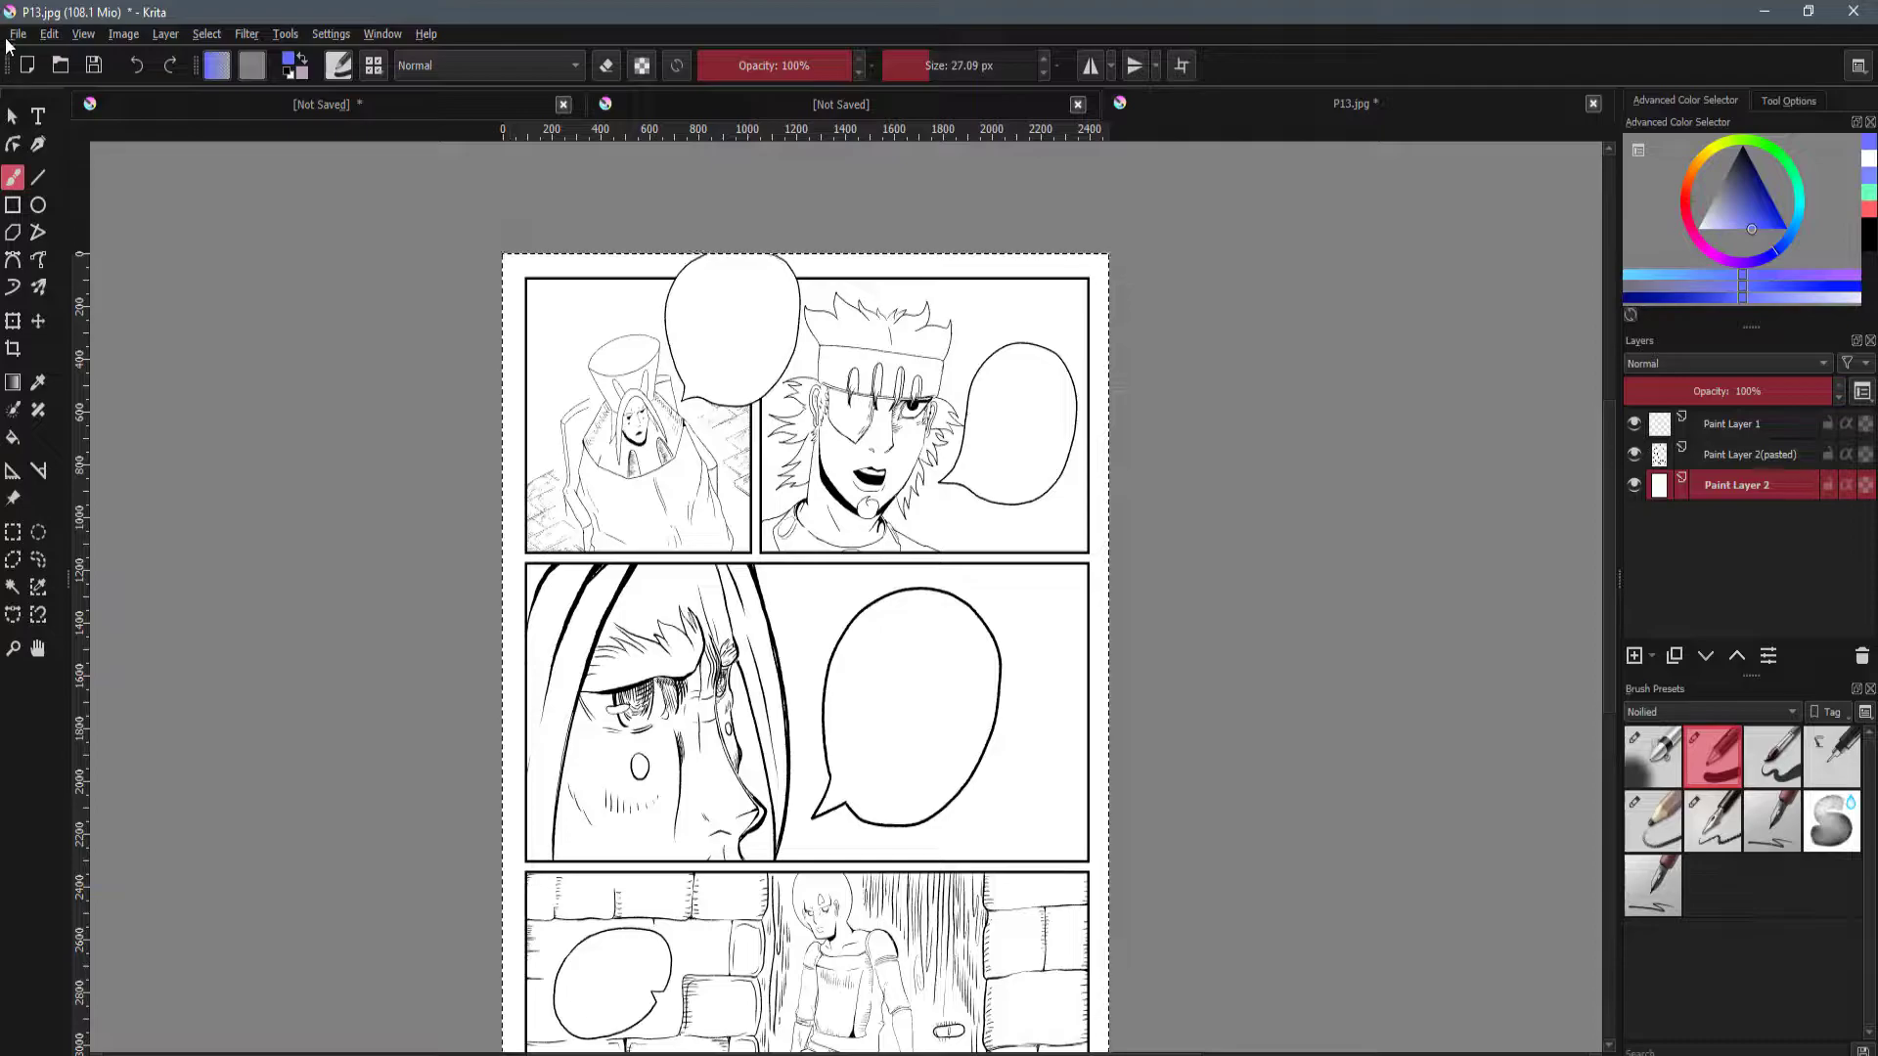
View the Design Templates for a new document, including the A4 portrait preset, and leave without creating one.
click(19, 35)
click(69, 55)
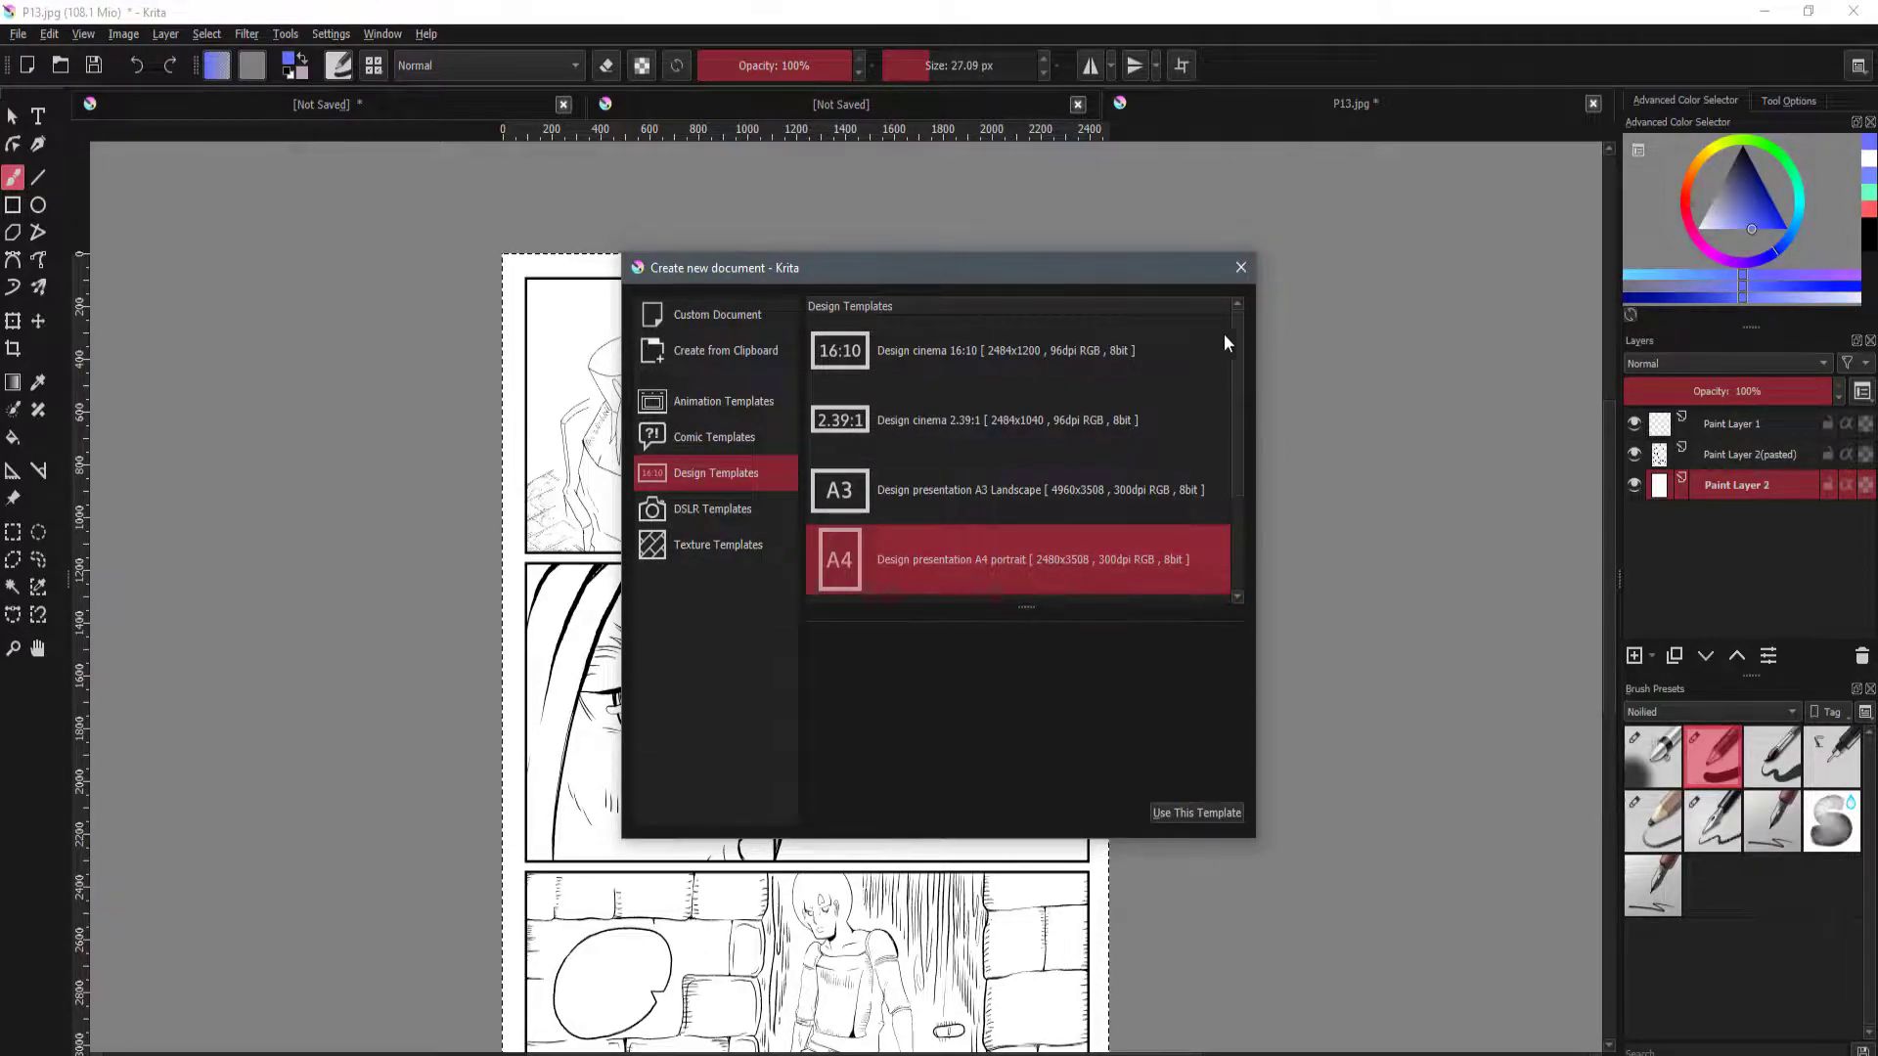
click(1238, 267)
scroll(893, 519, down, 3)
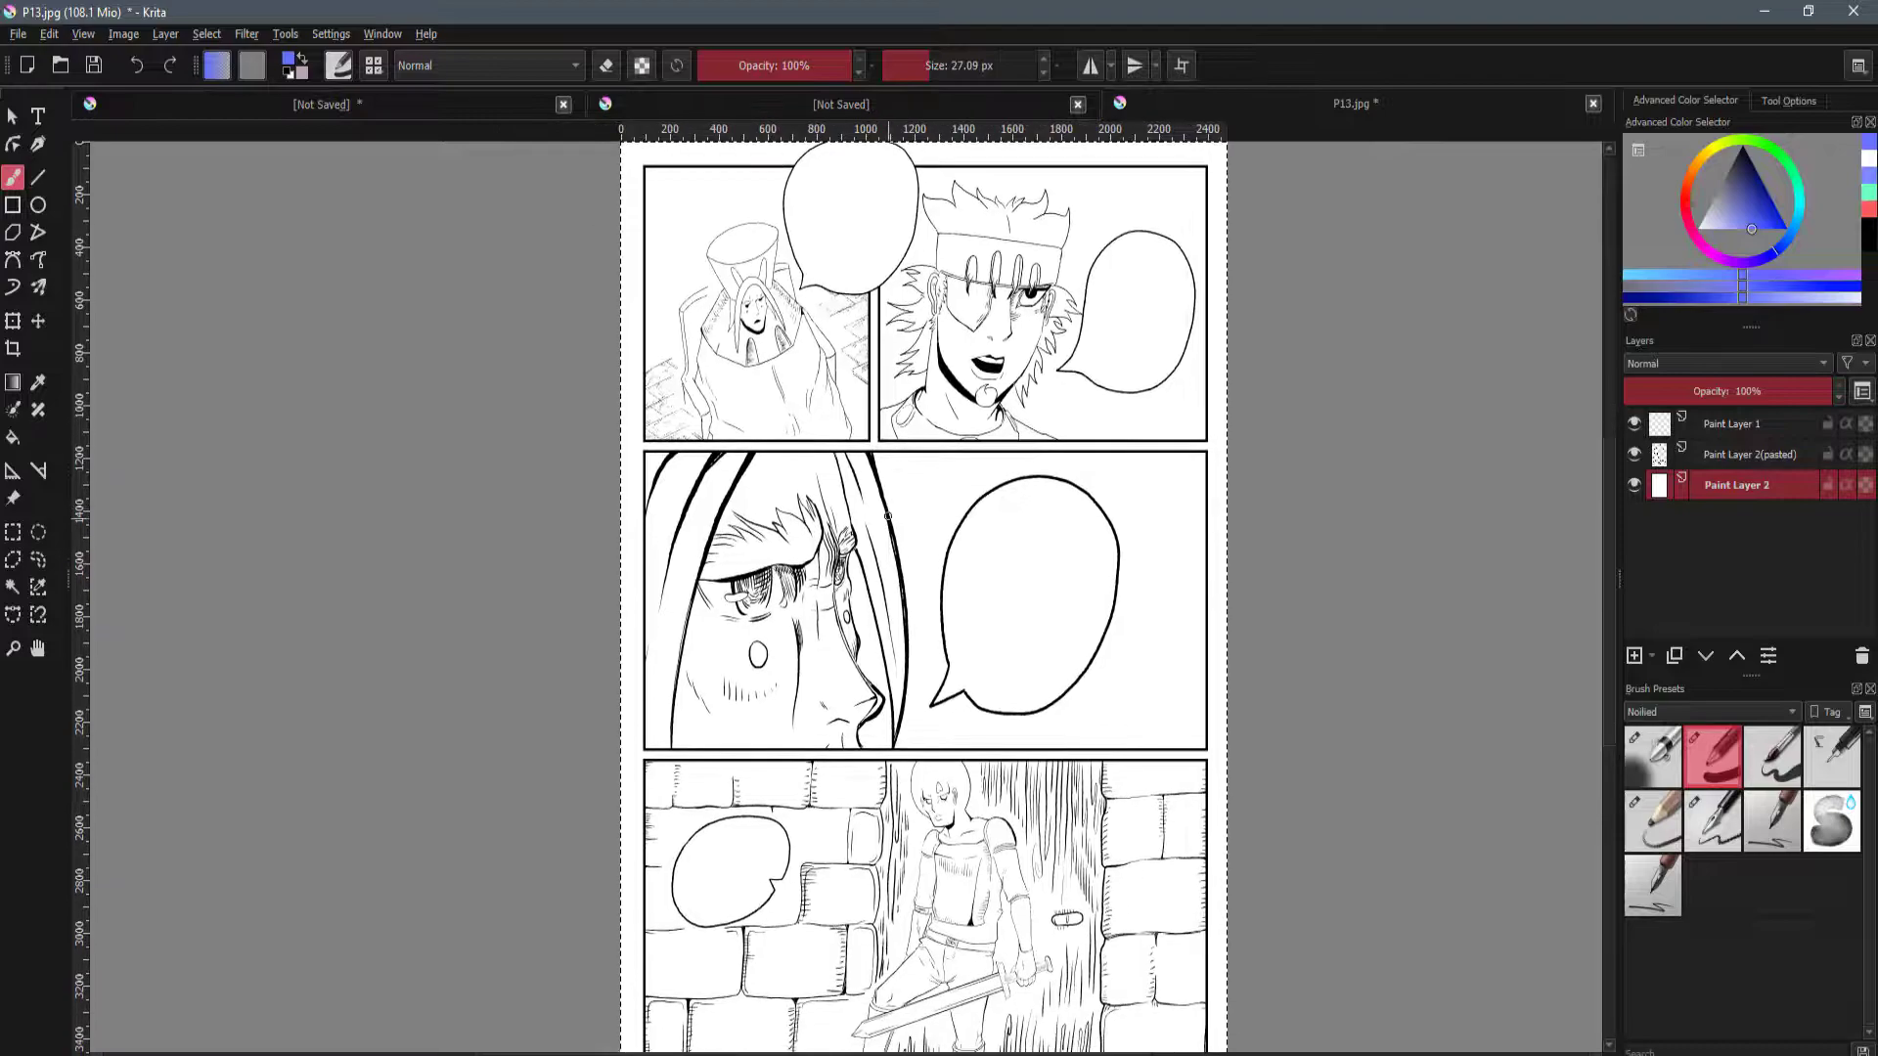
drag(893, 519, 919, 626)
scroll(972, 518, up, 1)
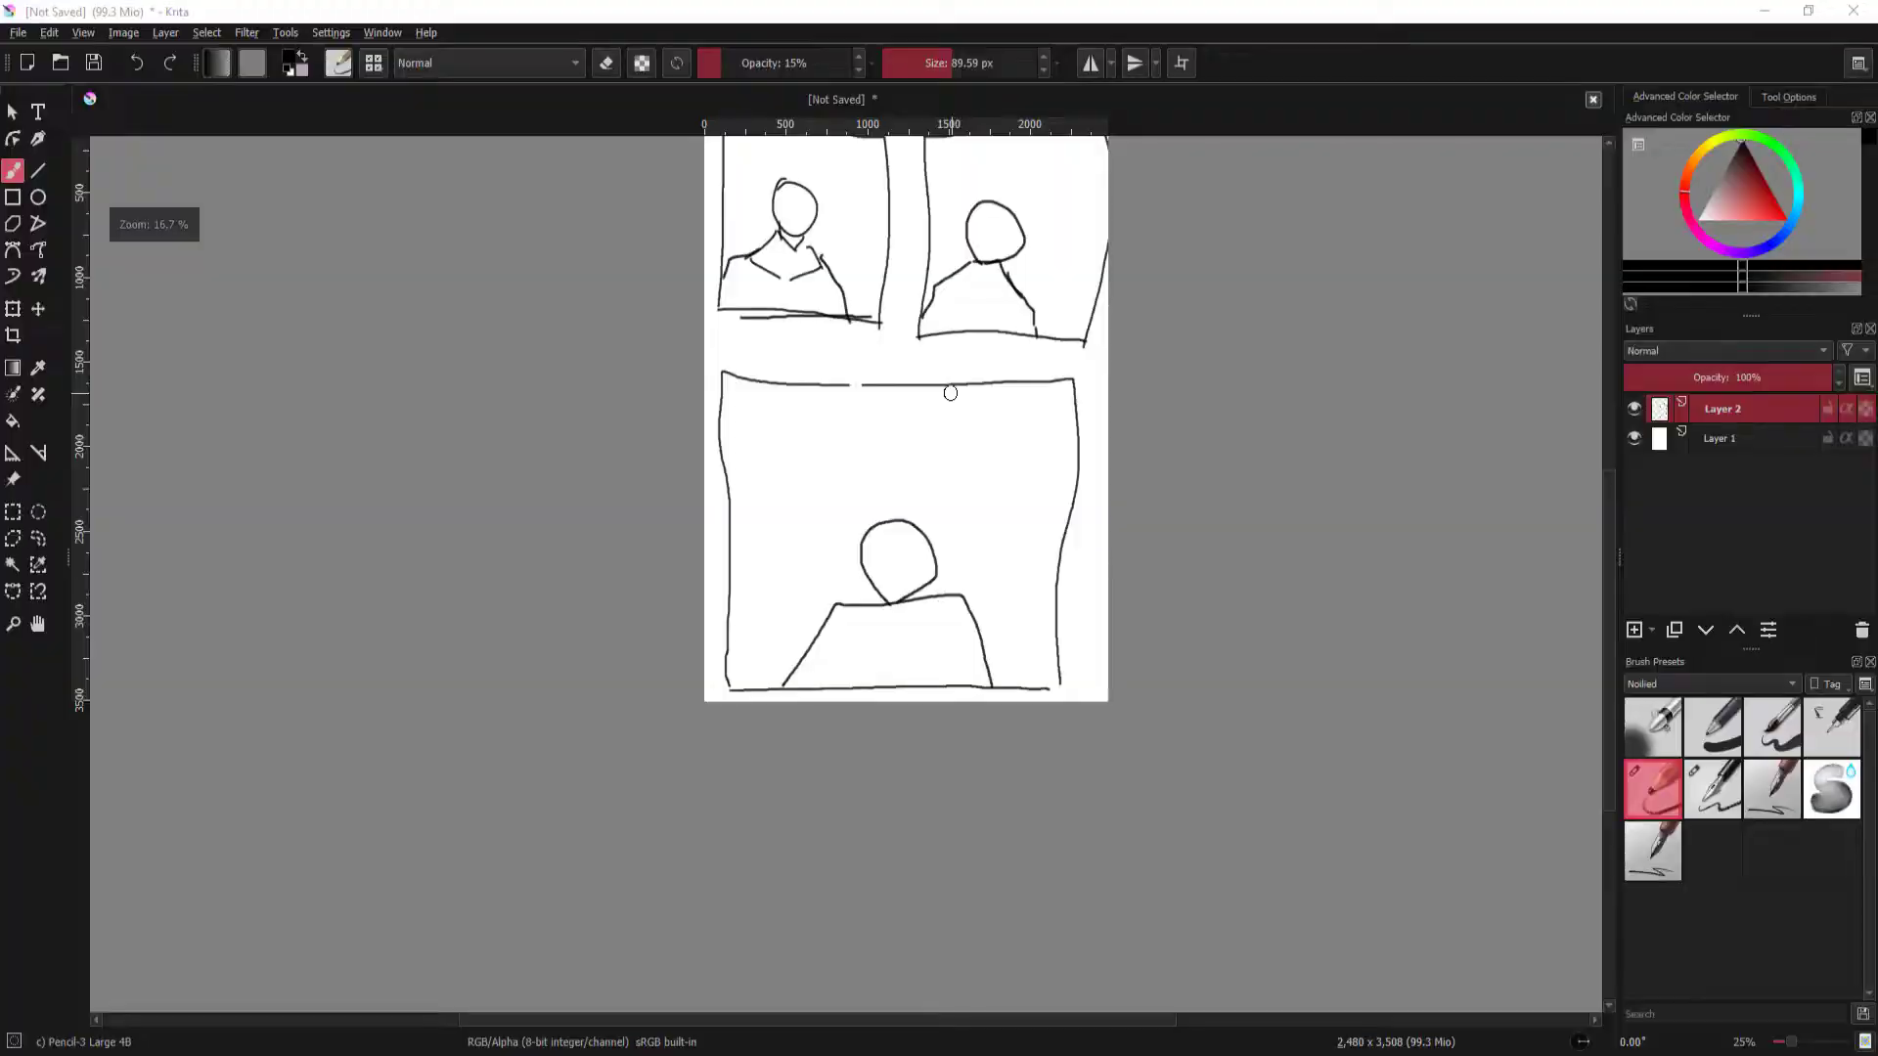
Examine the rough page sketch with its three panels and placeholder figures.
drag(946, 385, 914, 518)
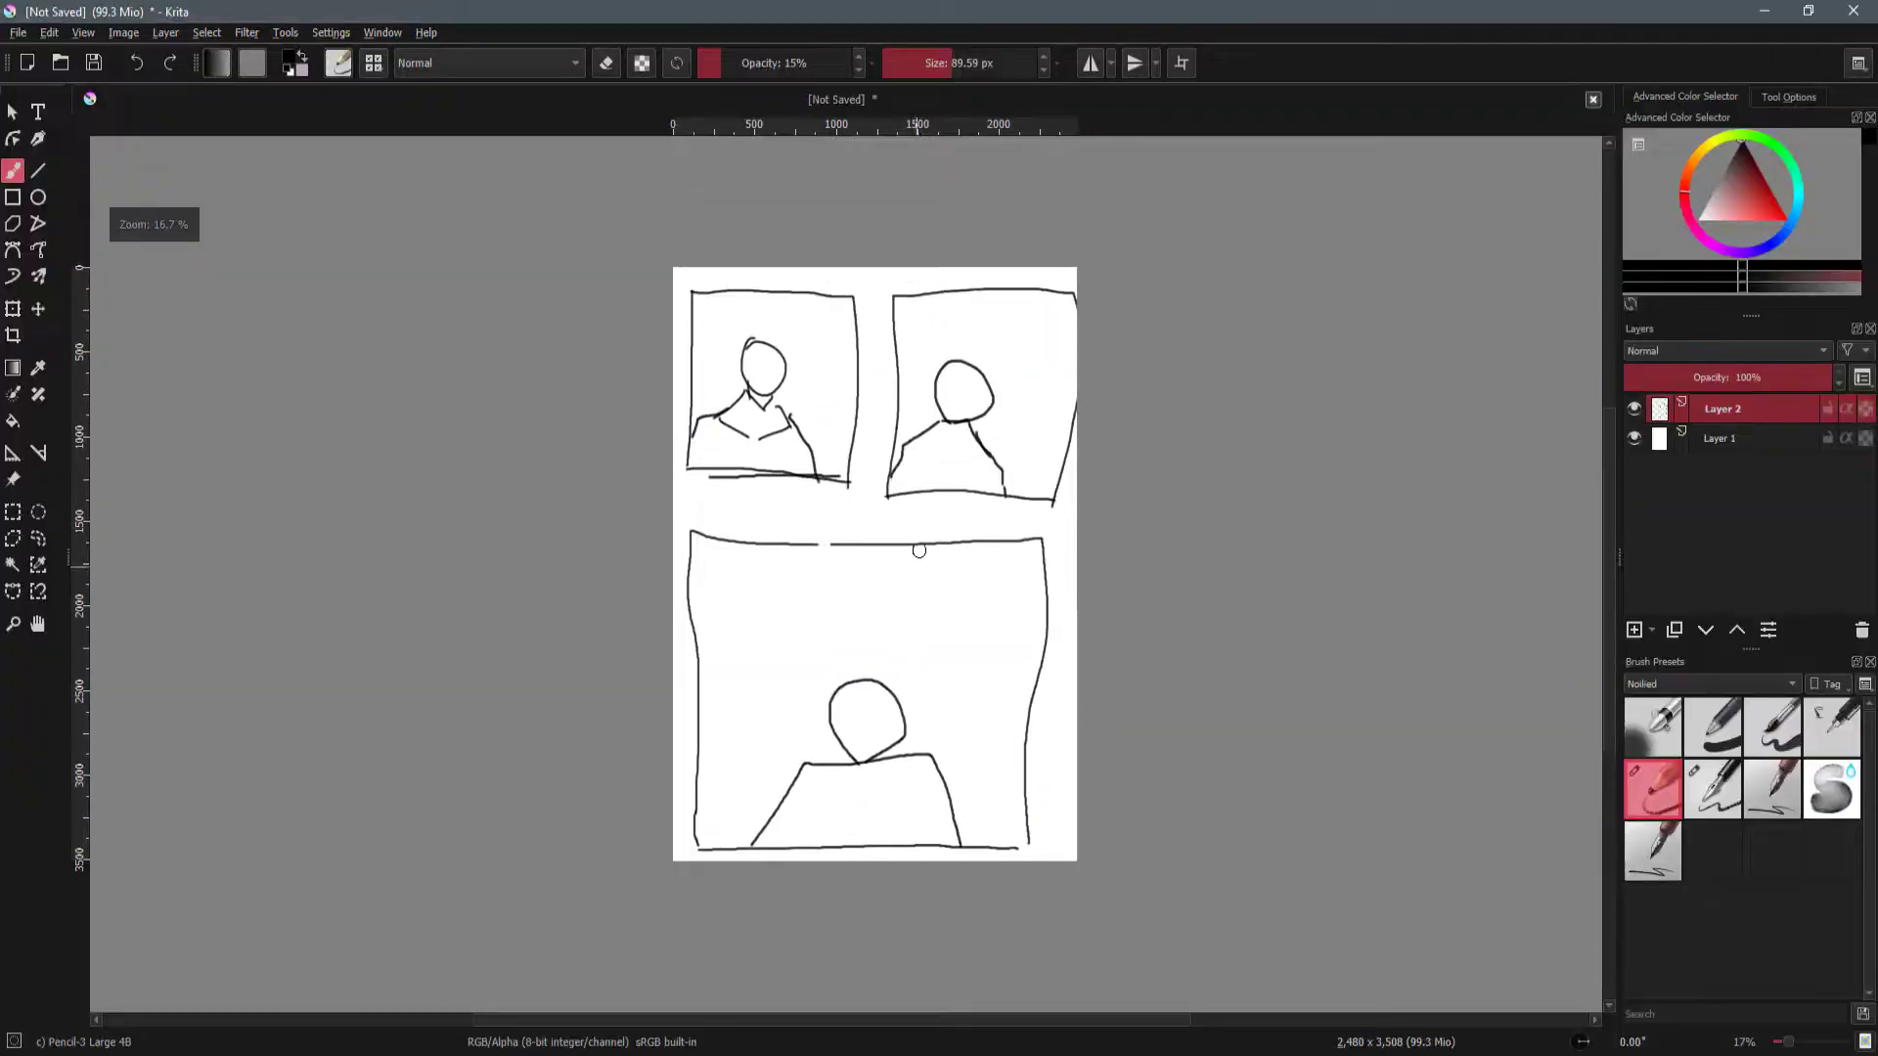
scroll(907, 512, up, 2)
scroll(907, 512, down, 1)
scroll(917, 591, up, 1)
scroll(851, 725, down, 2)
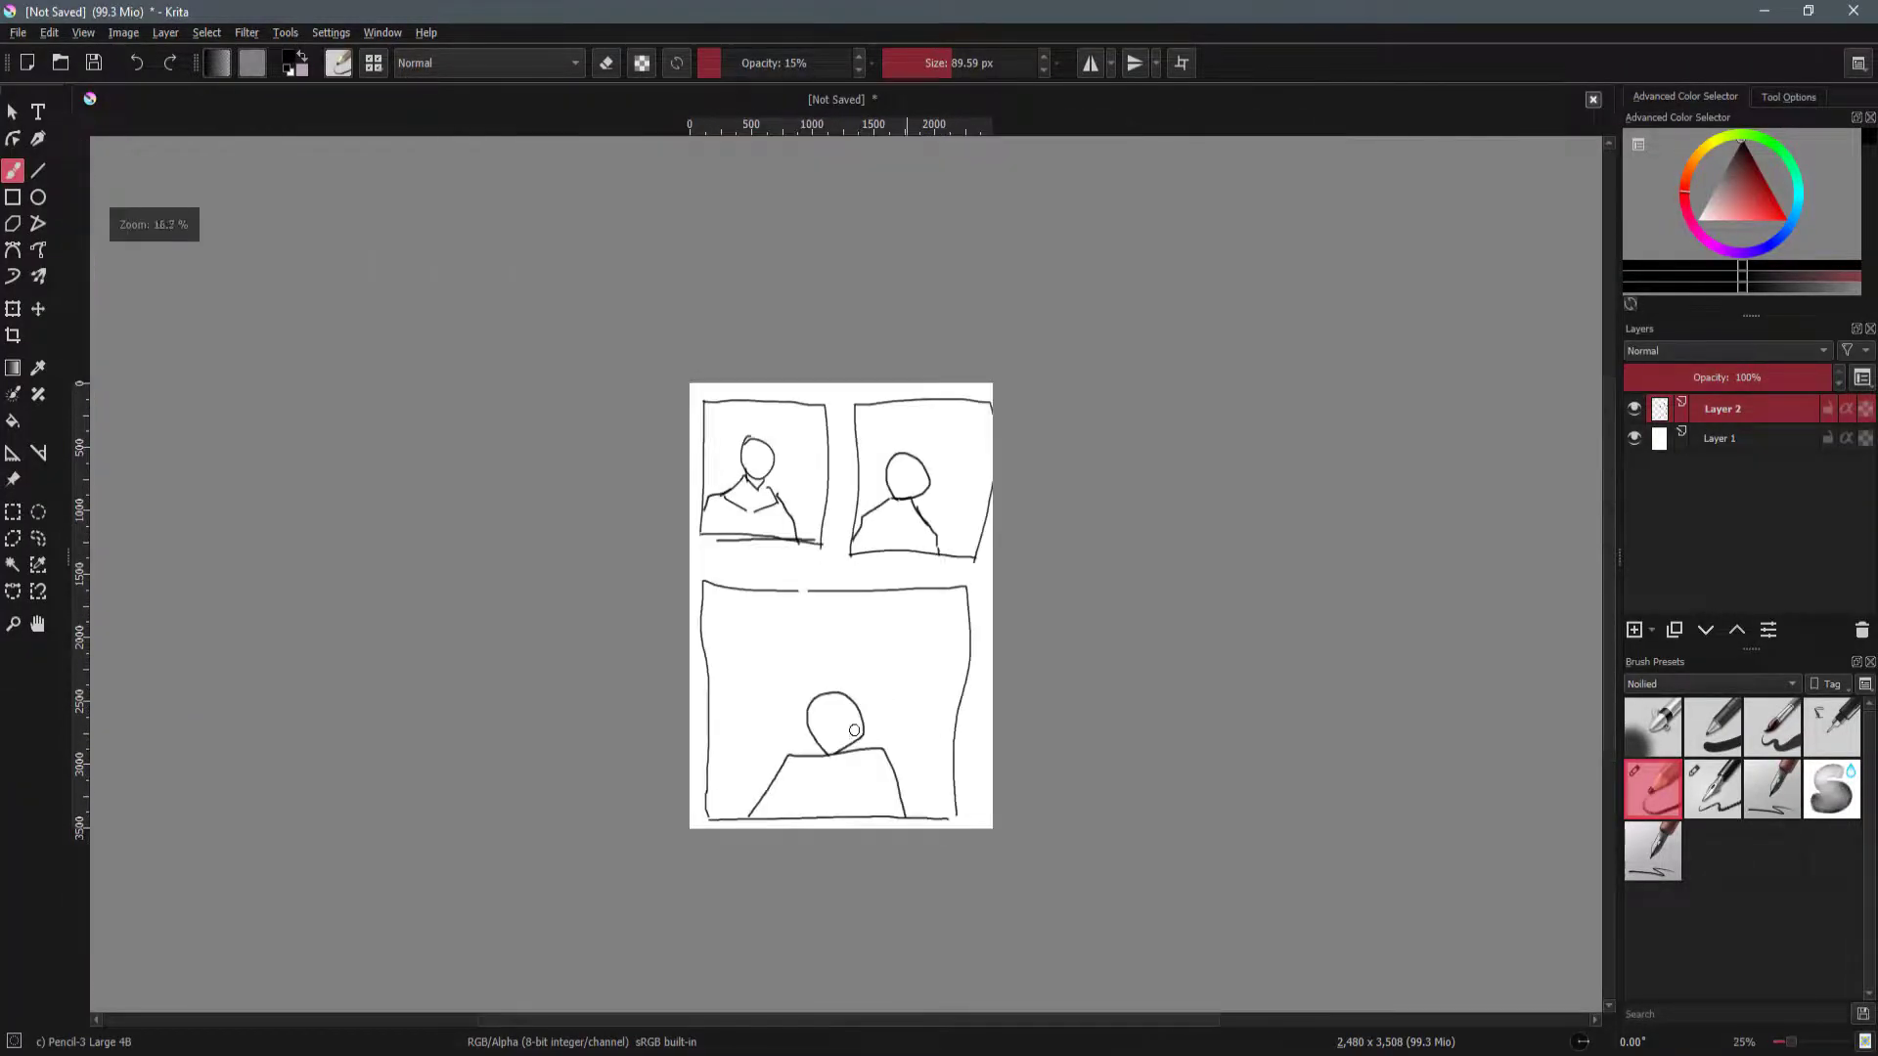
mouse_move(1639, 804)
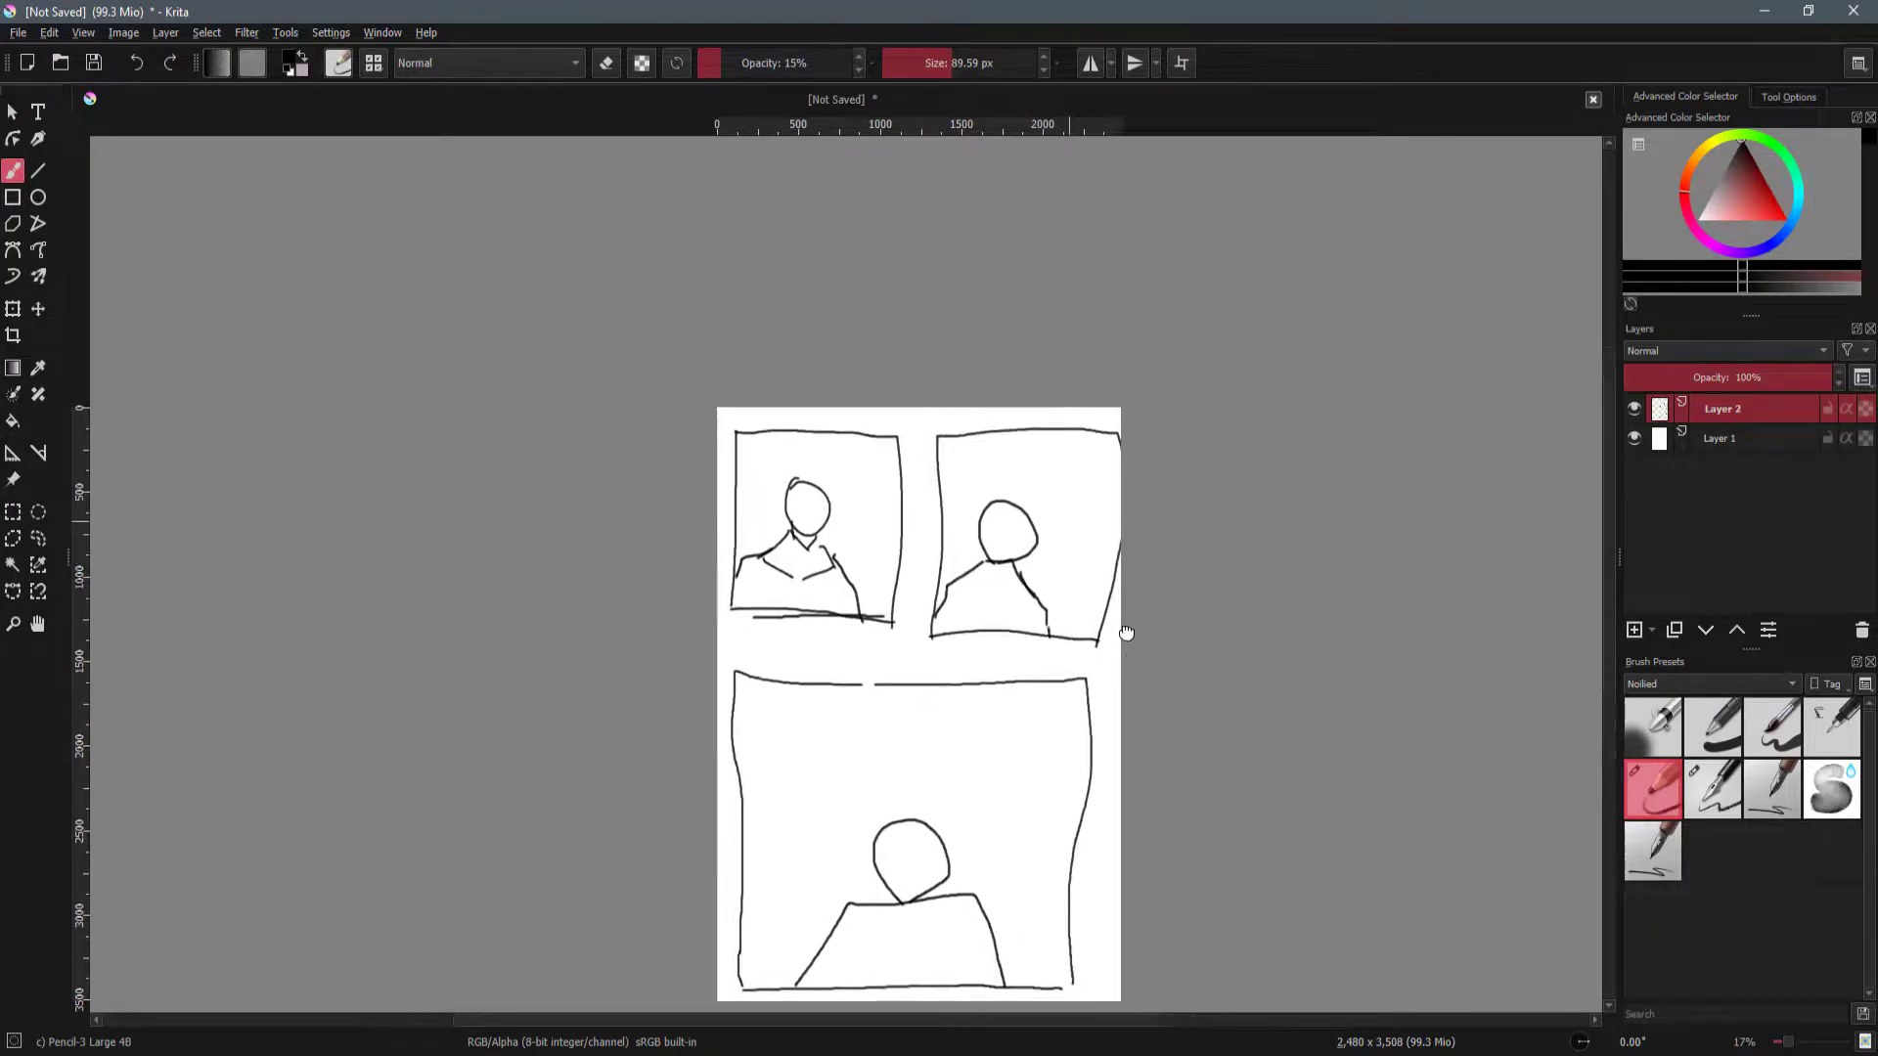
scroll(990, 478, up, 2)
scroll(990, 478, down, 2)
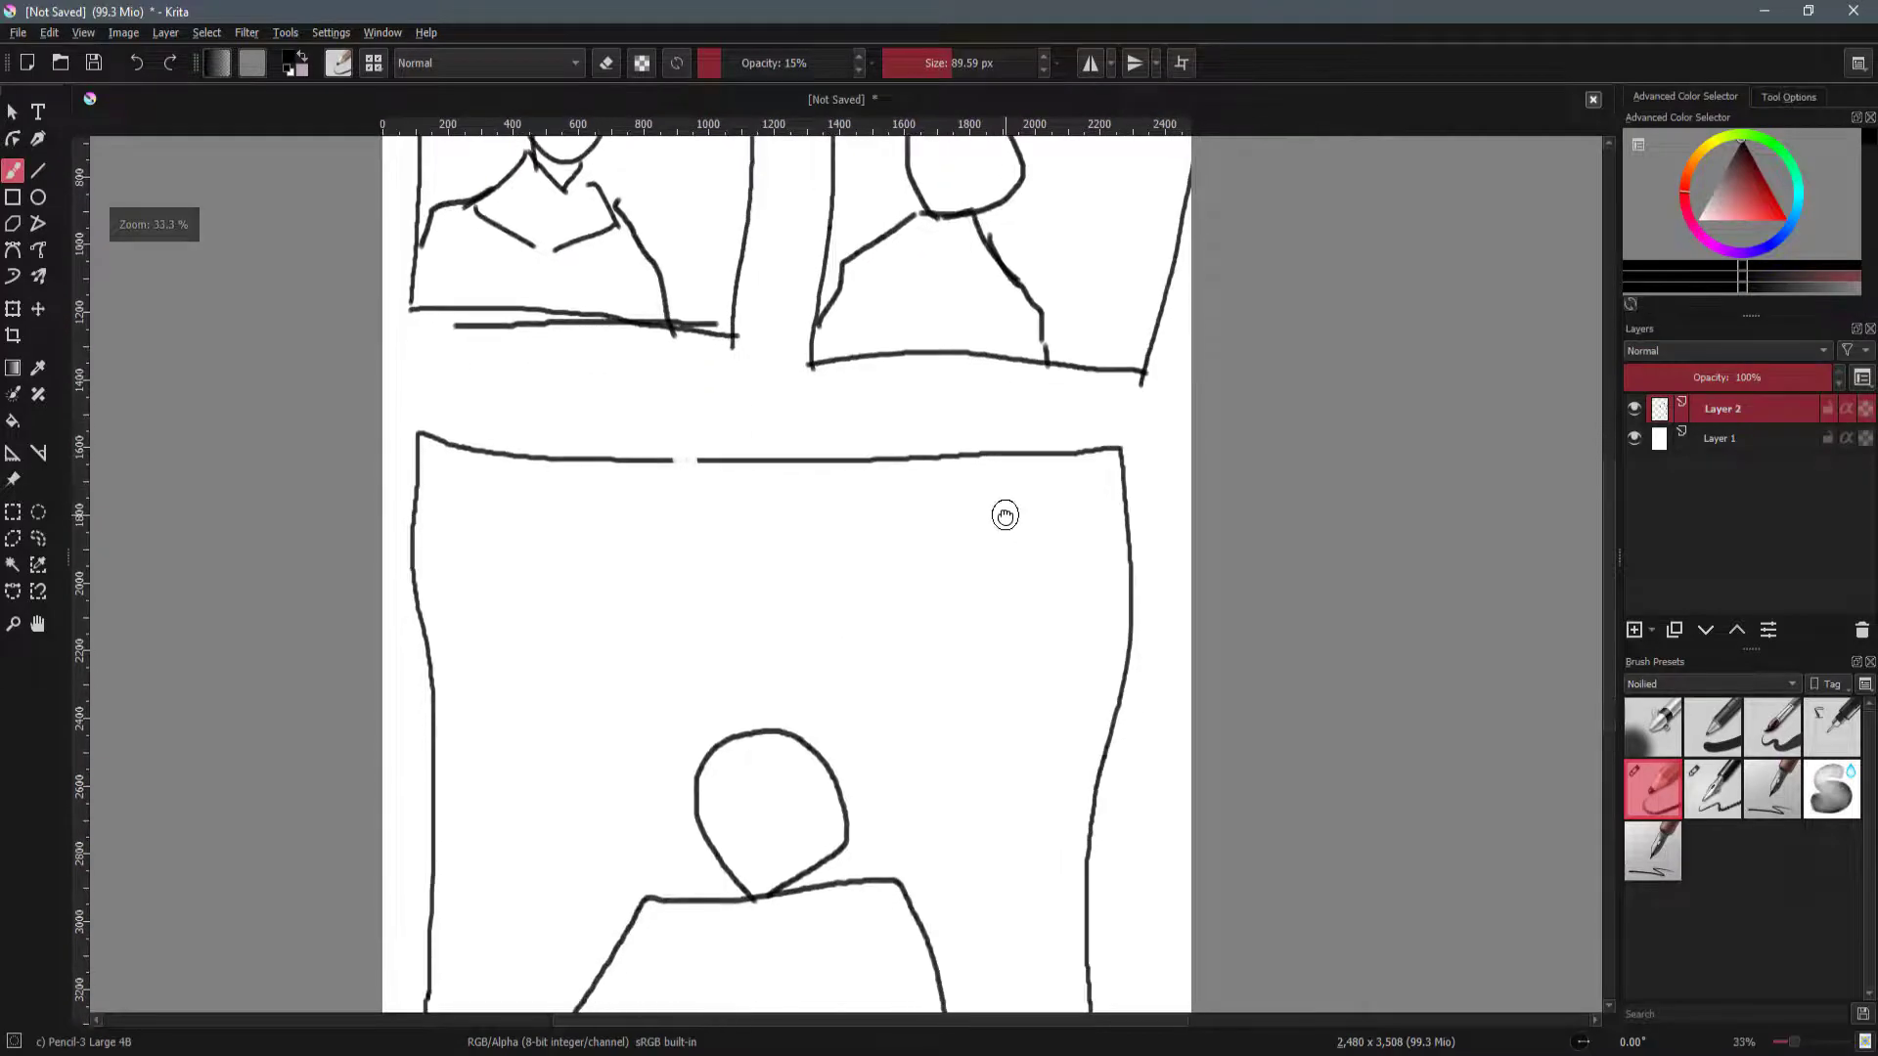
scroll(1047, 381, down, 1)
drag(1000, 405, 1003, 492)
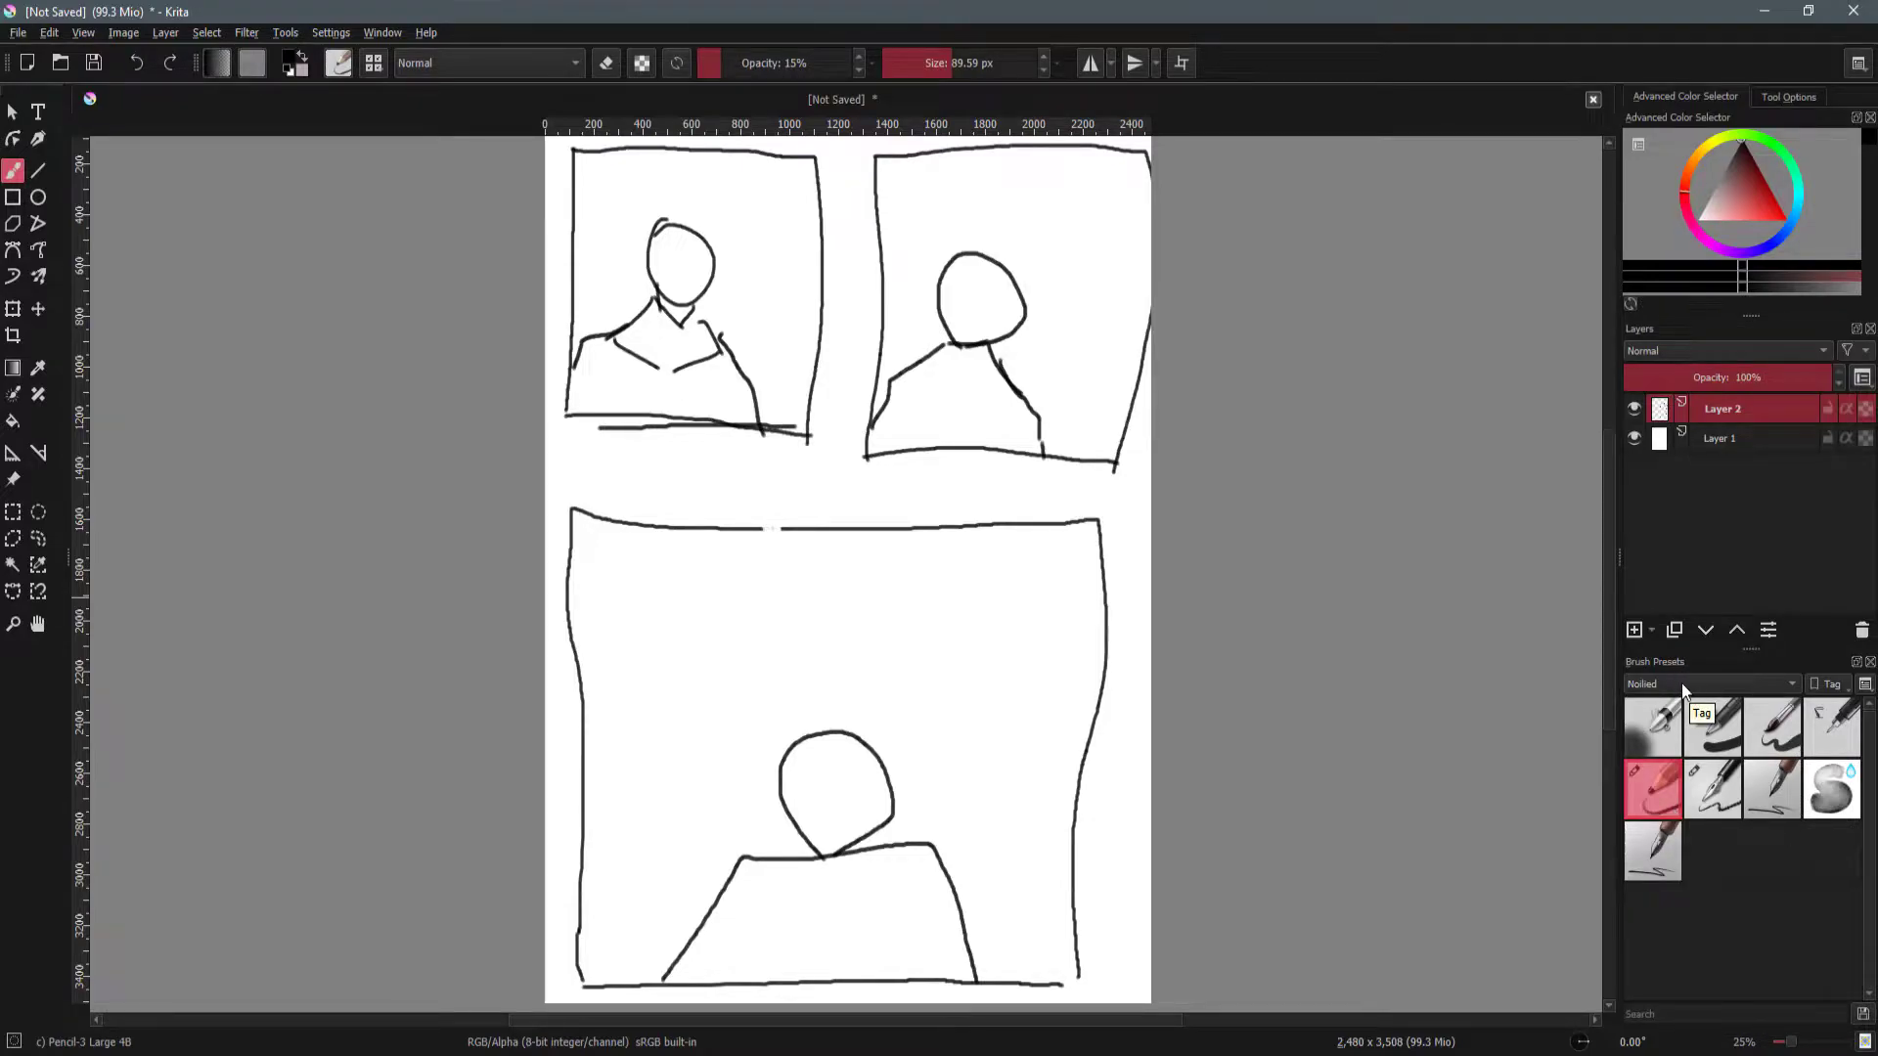
Try out the Airbrush Soft and Basic-1 brush presets on the sketch page, undoing the test marks.
click(1653, 727)
click(880, 631)
key(ctrl+z)
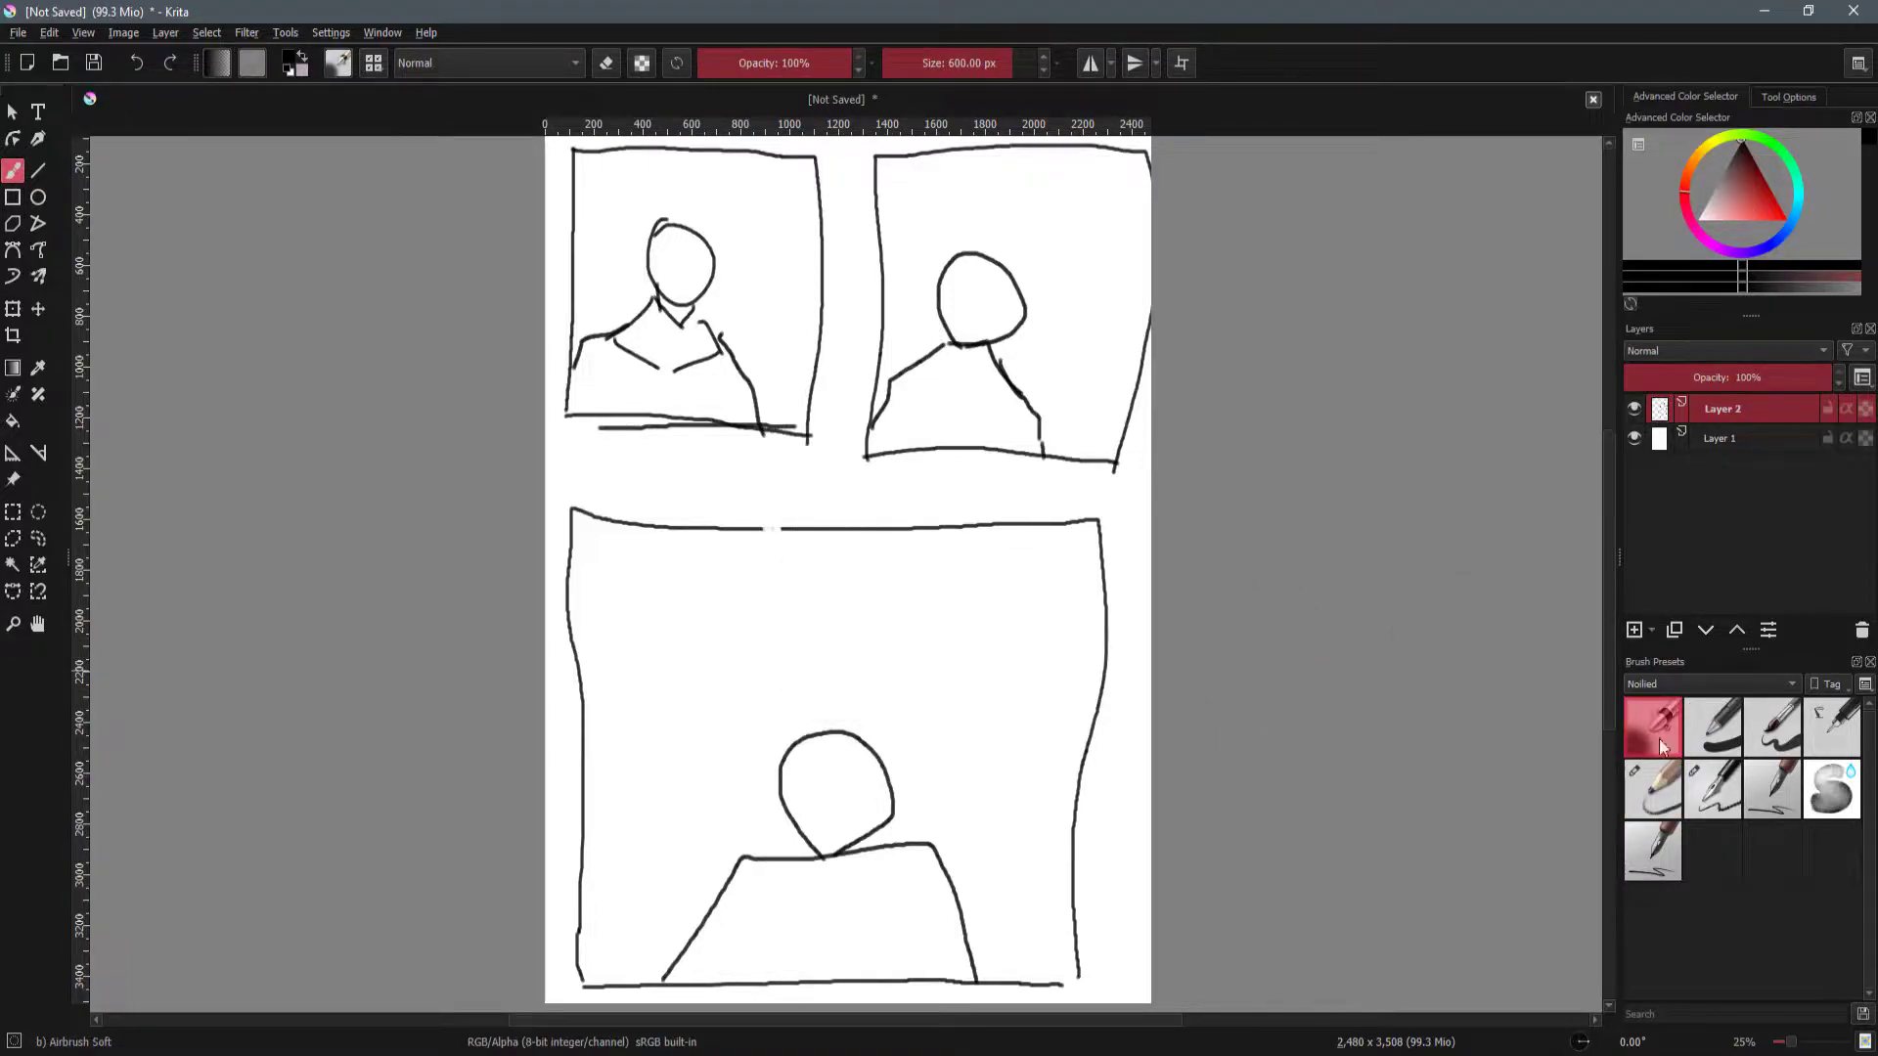
click(1737, 789)
click(1788, 737)
click(1754, 784)
click(1712, 727)
mouse_move(1078, 671)
shift+mouse_down()
mouse_move(960, 671)
mouse_move(982, 688)
shift+mouse_up()
key(ctrl+z)
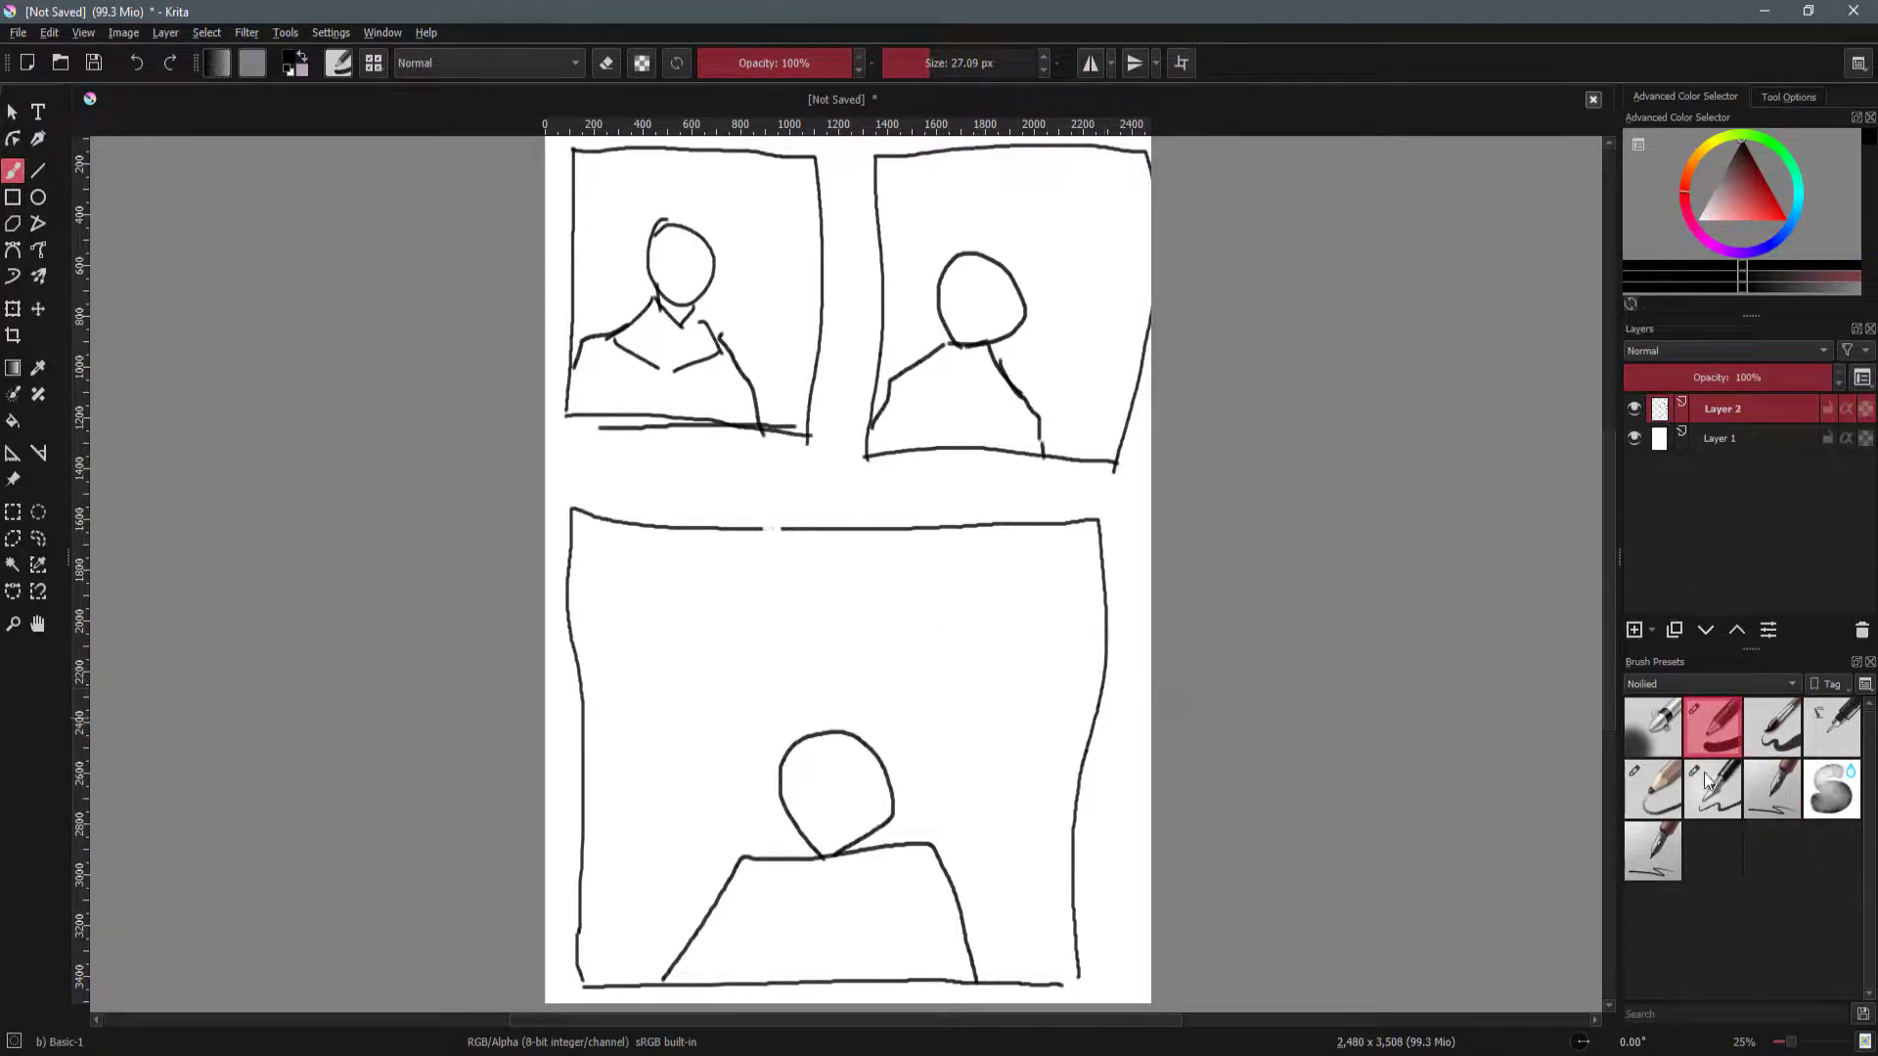
Try the Pencil-3 Large 4B preset with a few test strokes in the large lower panel and undo them.
click(1659, 796)
mouse_move(834, 600)
shift+mouse_down()
mouse_move(842, 585)
mouse_move(897, 620)
shift+mouse_up()
scroll(920, 666, up, 2)
drag(722, 577, 817, 604)
mouse_move(686, 620)
mouse_down()
mouse_move(704, 650)
mouse_move(947, 638)
mouse_up()
key(ctrl+z)
key(ctrl+z)
key(ctrl+z)
Resize the pencil to about 25 px and sketch over the near-edge shoulder of the first panel's figure.
mouse_move(820, 584)
shift+mouse_down()
mouse_move(826, 616)
mouse_move(851, 619)
shift+mouse_up()
scroll(814, 584, down, 1)
scroll(779, 583, up, 3)
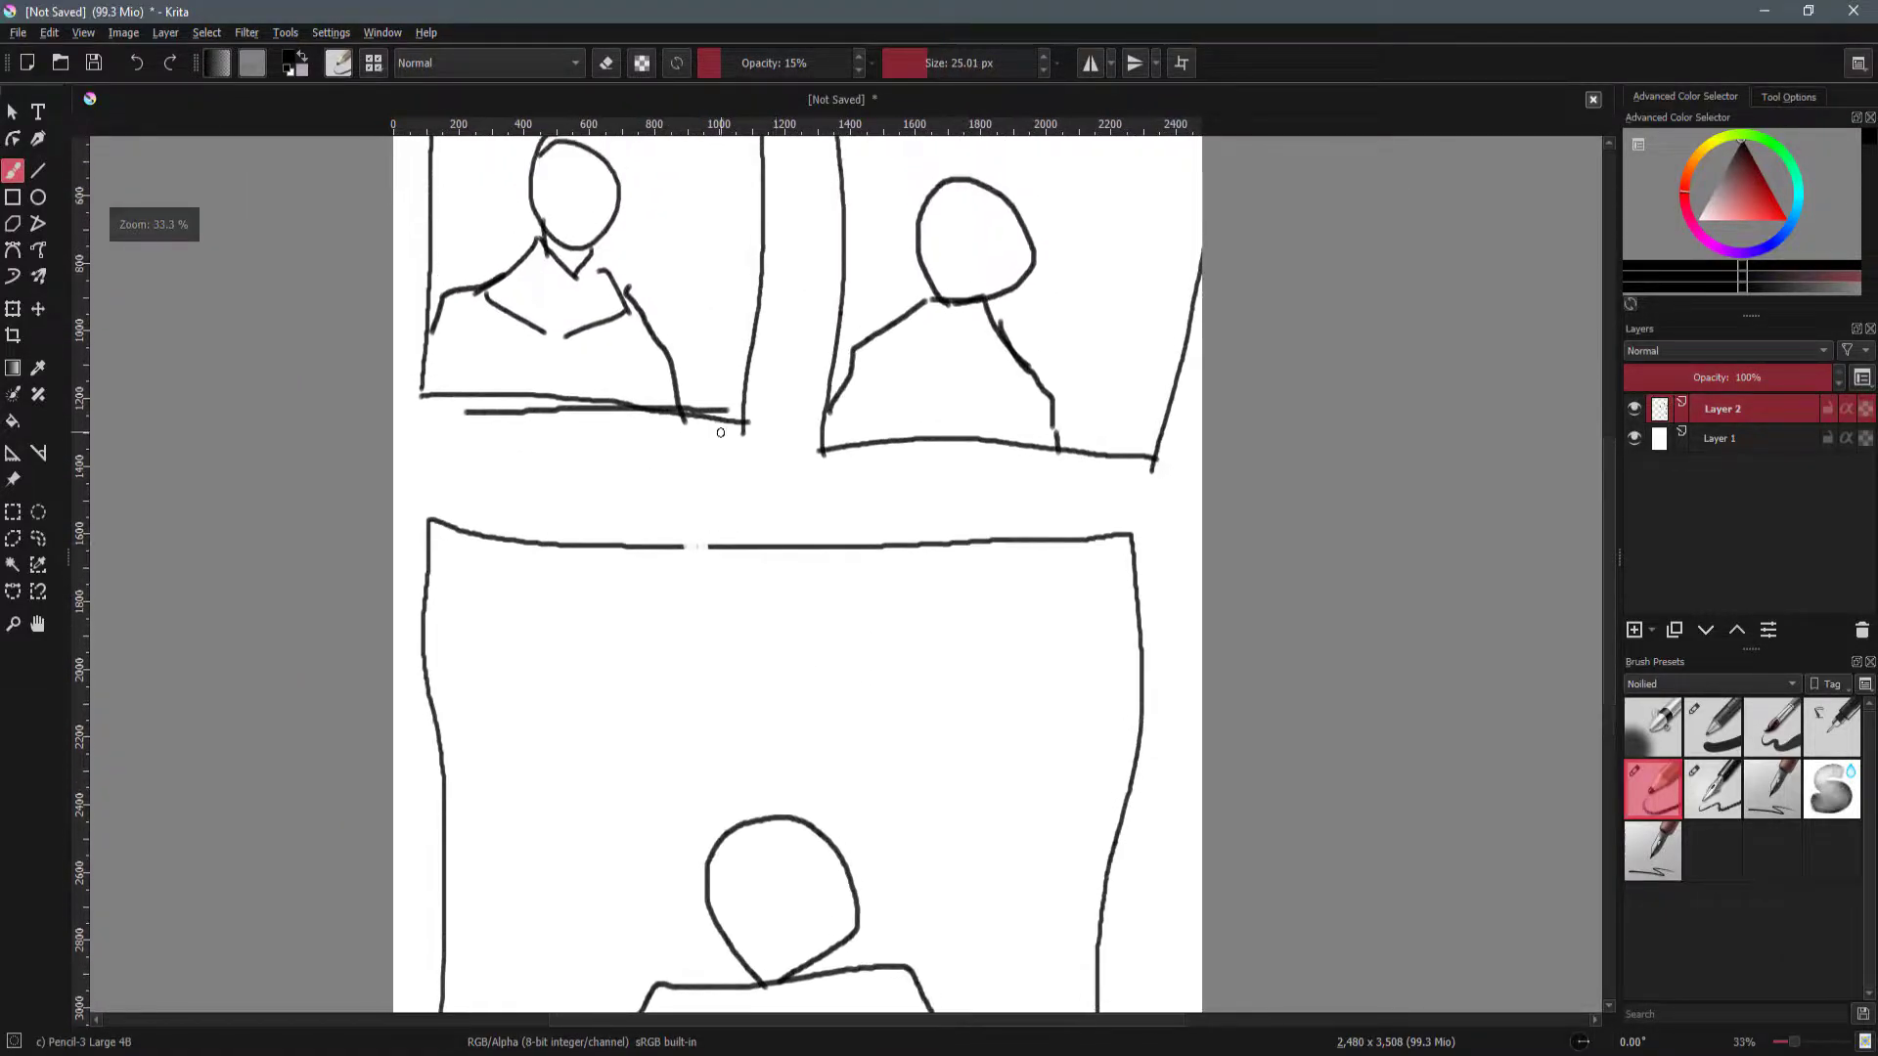
mouse_move(455, 458)
mouse_down()
mouse_move(437, 369)
mouse_move(460, 352)
mouse_up()
key(ctrl+z)
mouse_move(468, 360)
mouse_down()
mouse_move(522, 345)
mouse_move(497, 338)
mouse_move(603, 340)
mouse_up()
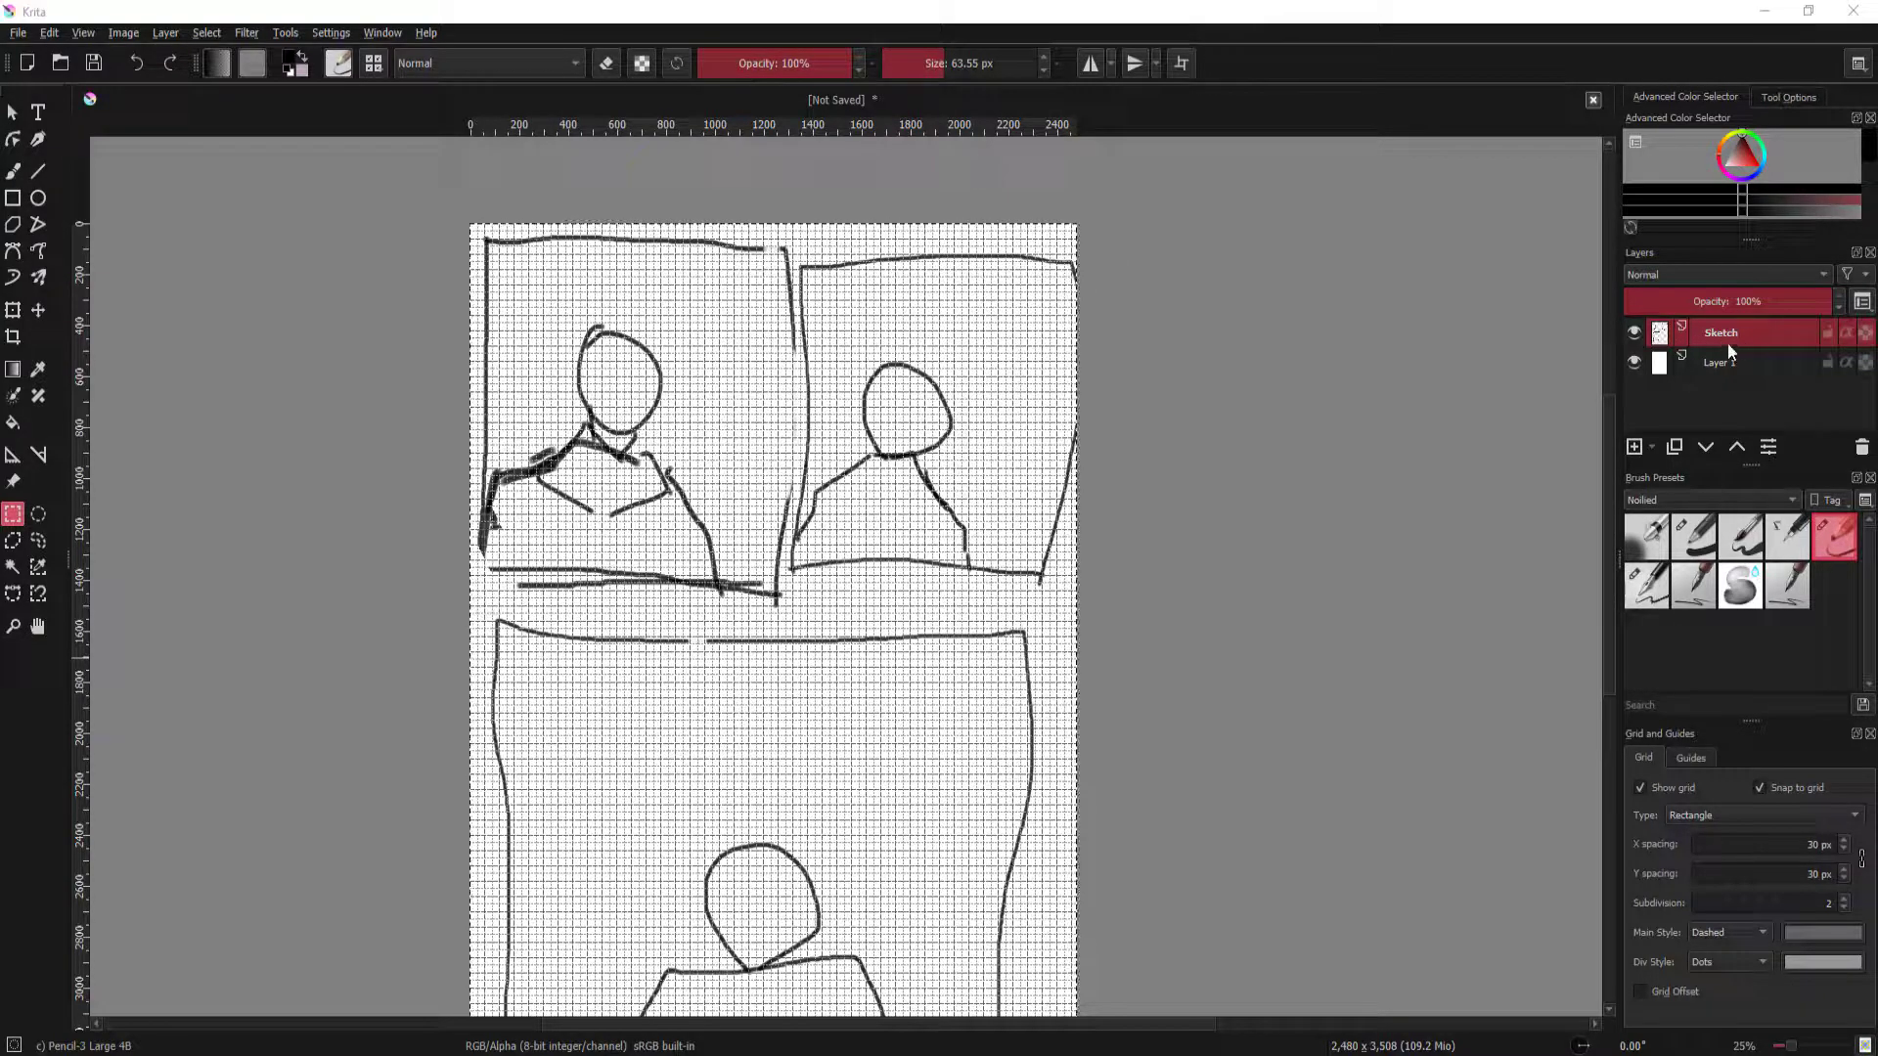
Add a new paint layer above the Sketch layer and name it Panels.
click(1641, 446)
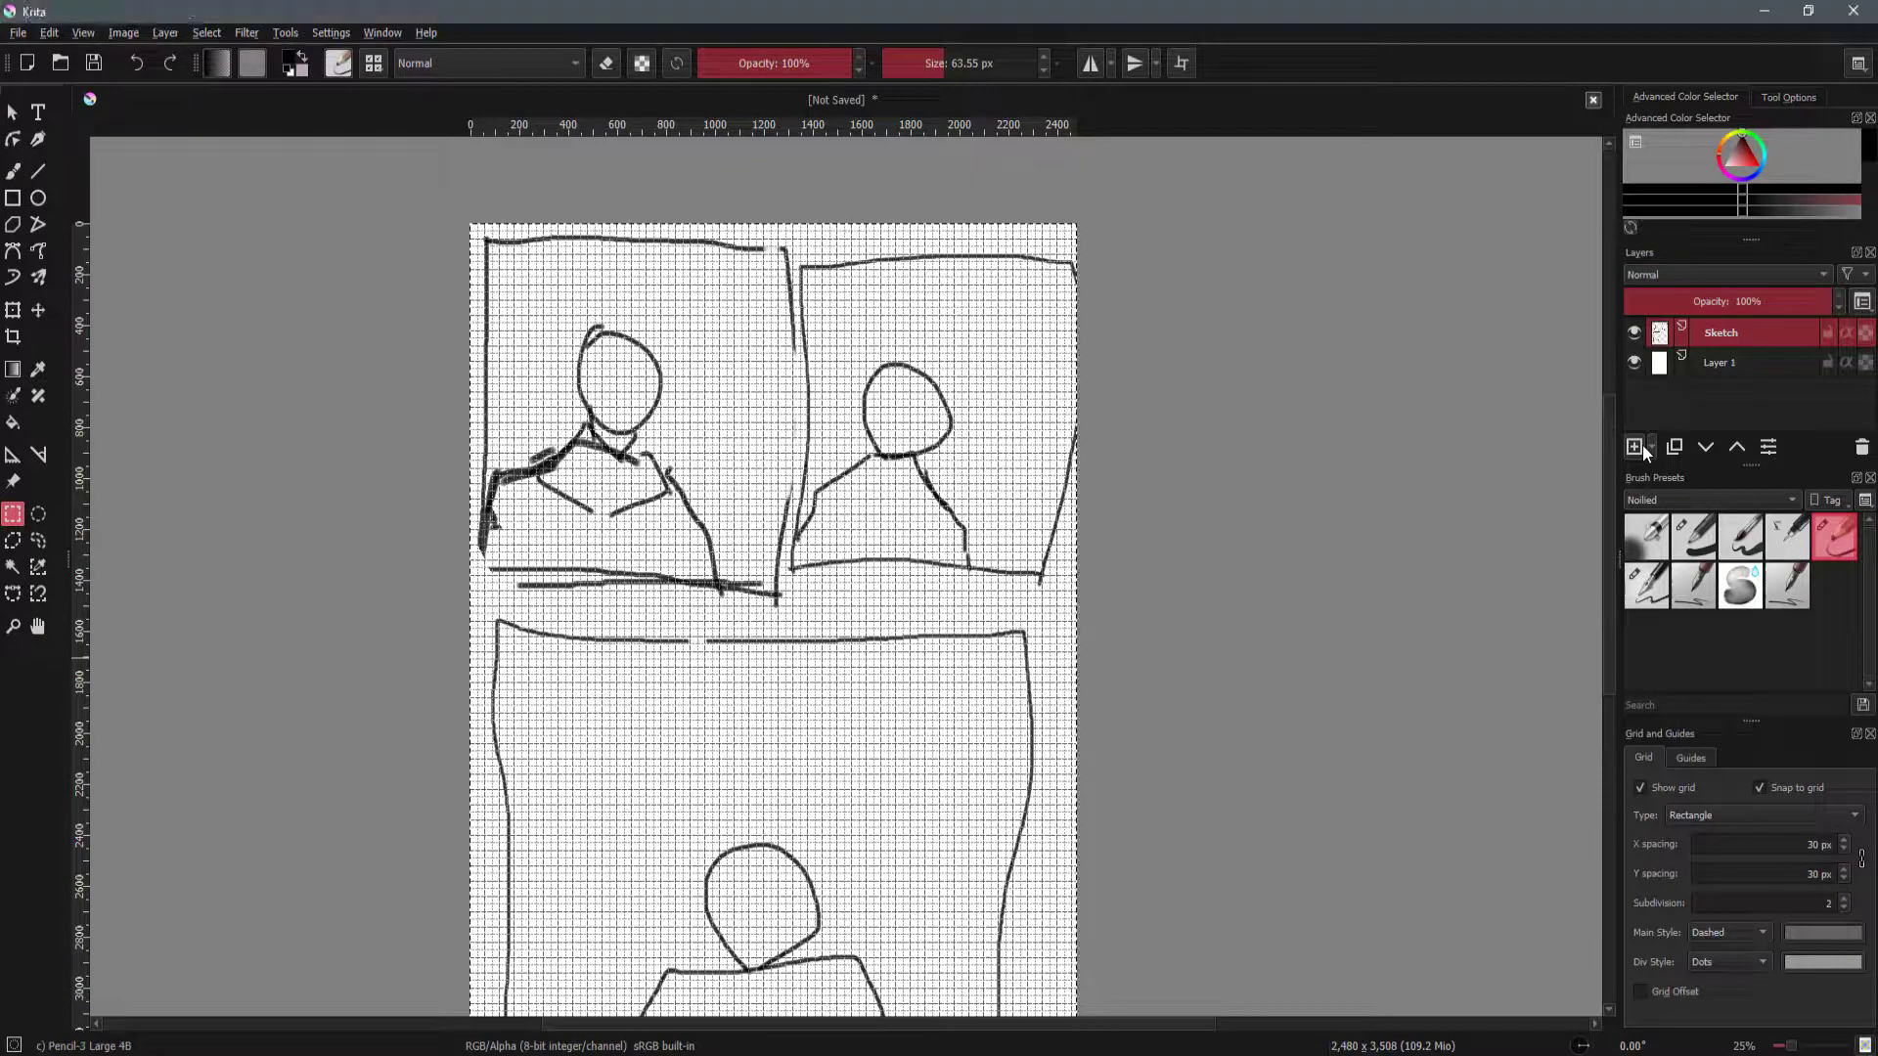
double_click(1745, 331)
text(Pa)
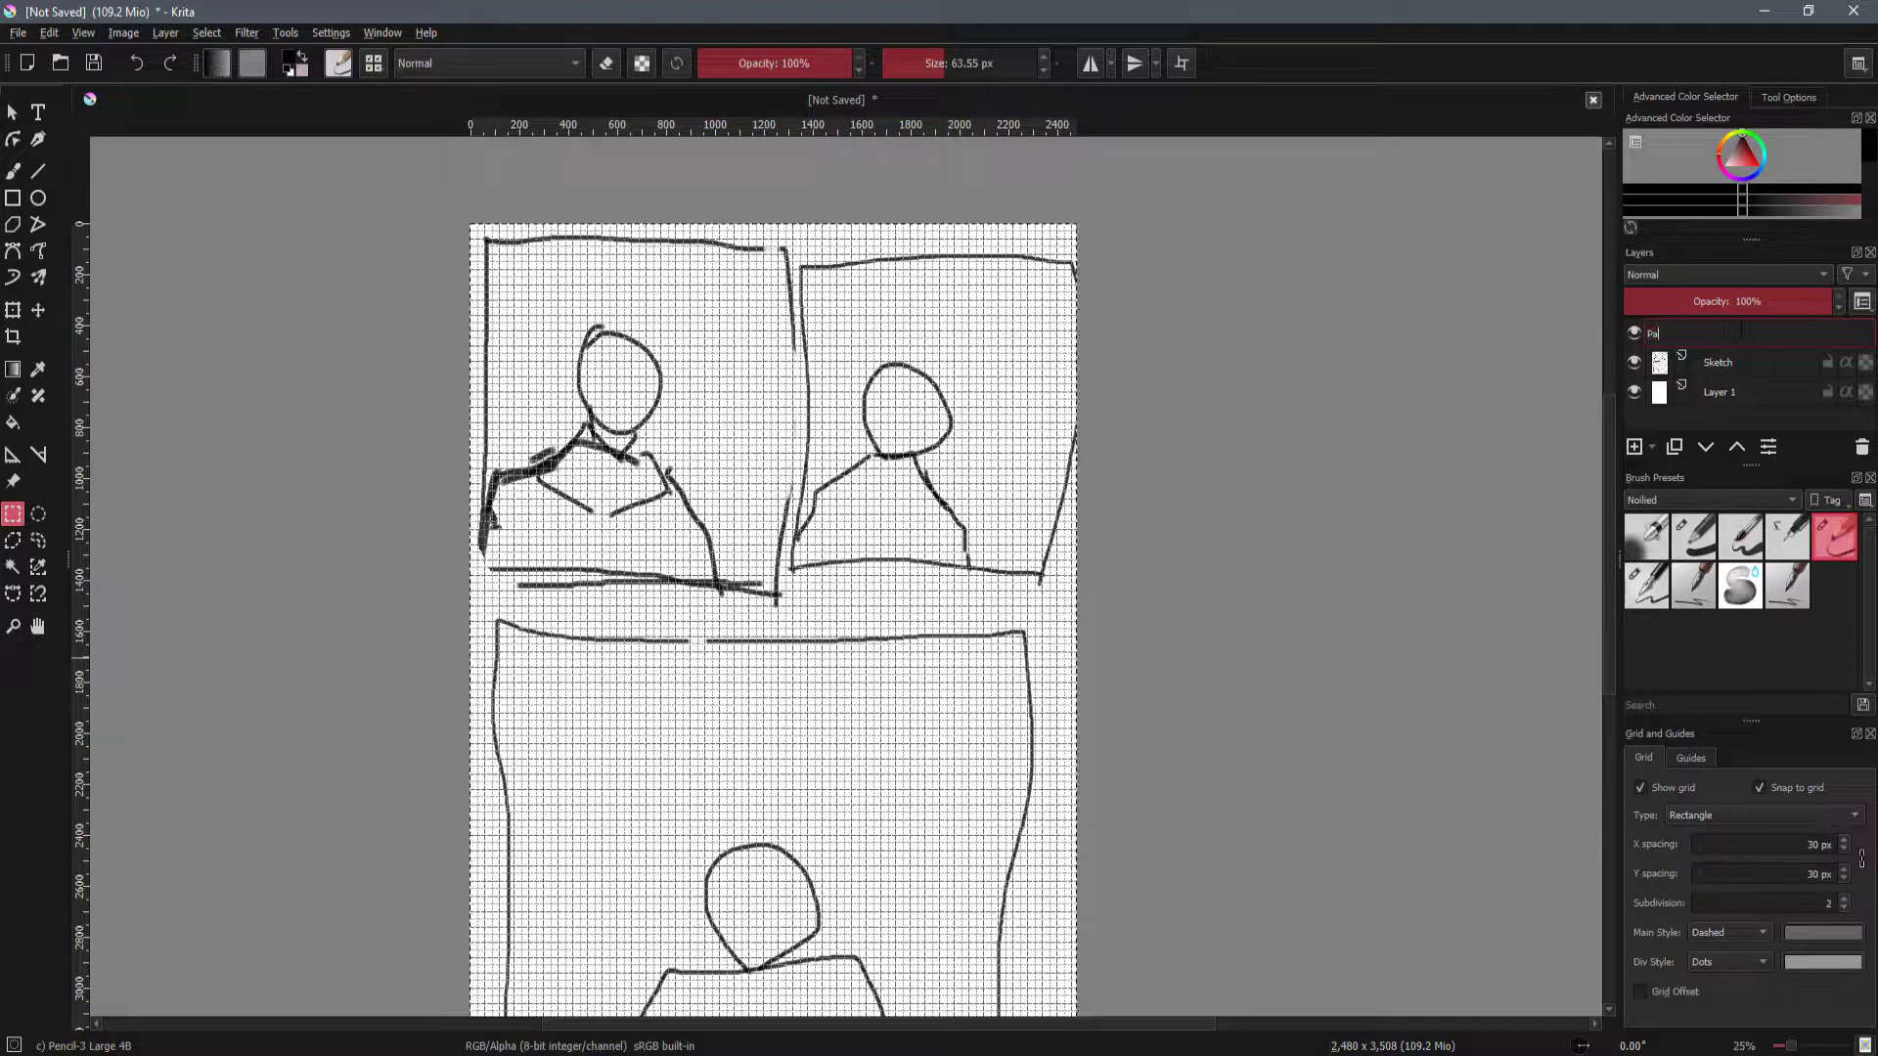
text(nel)
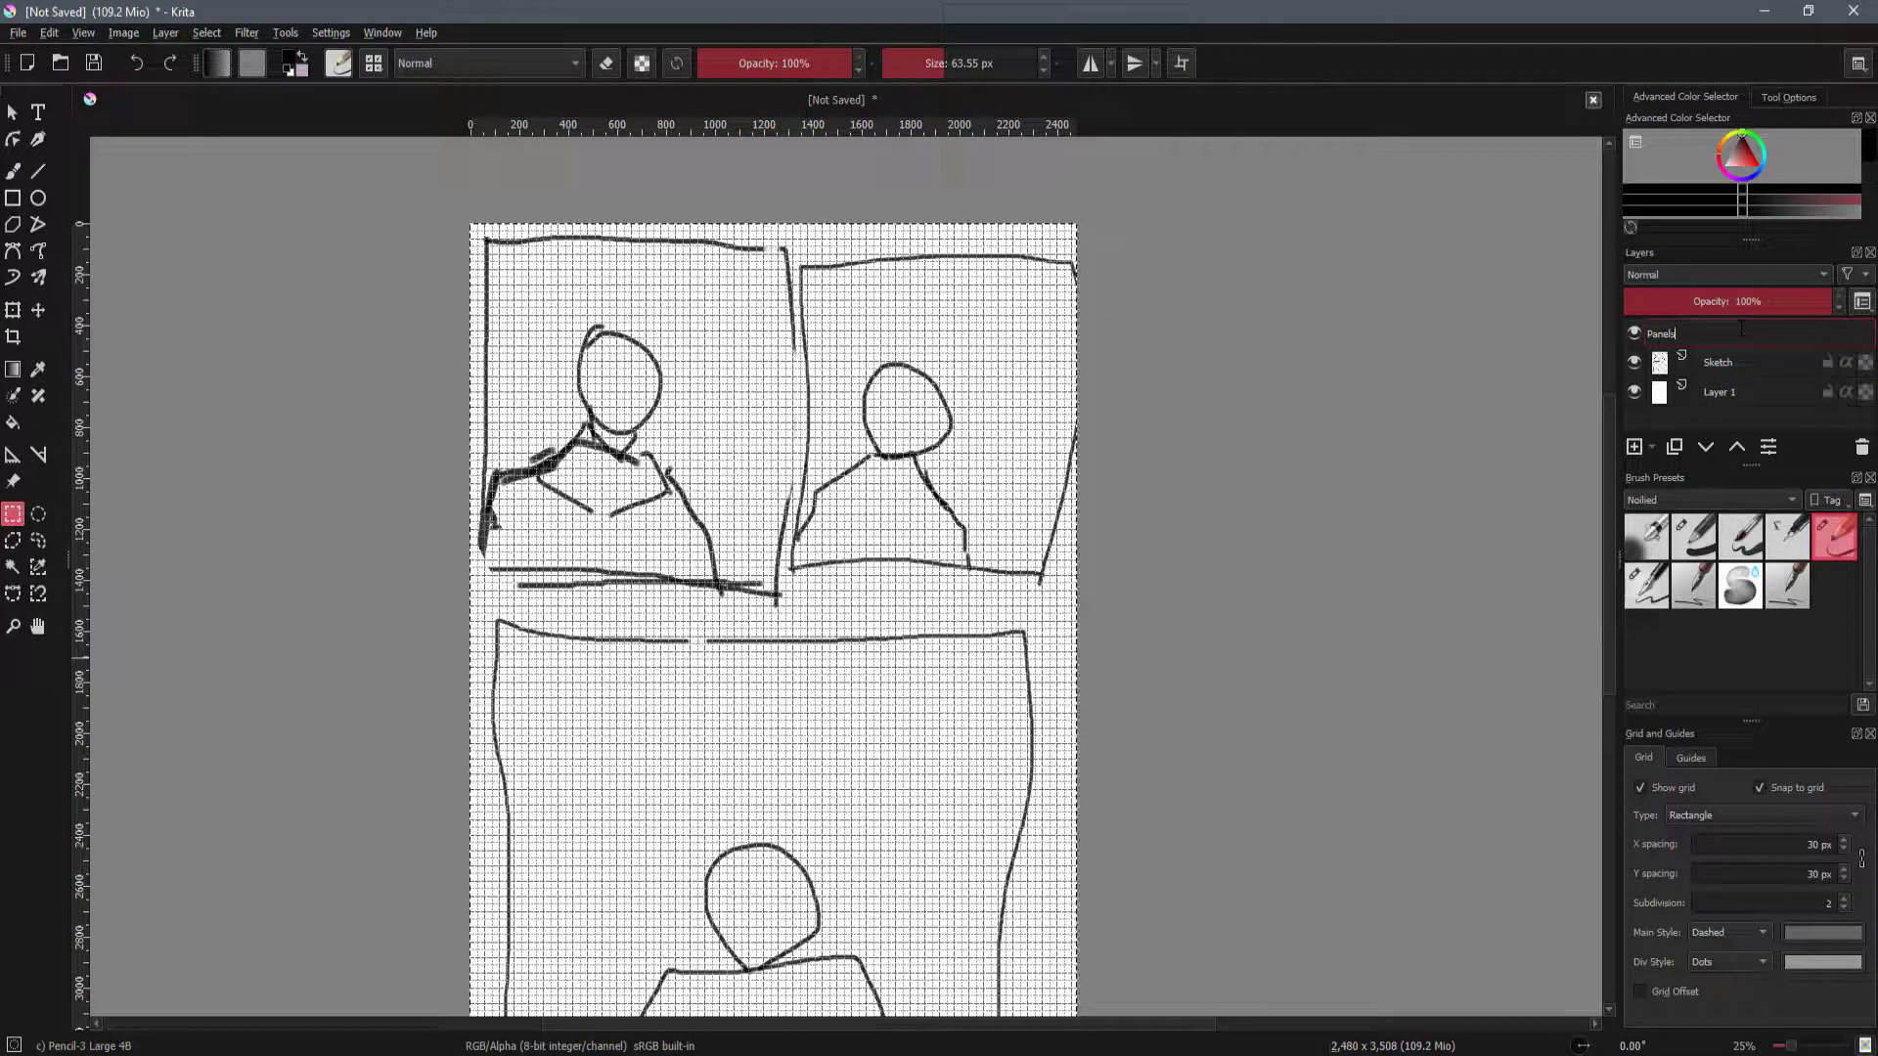
text(s)
key(Return)
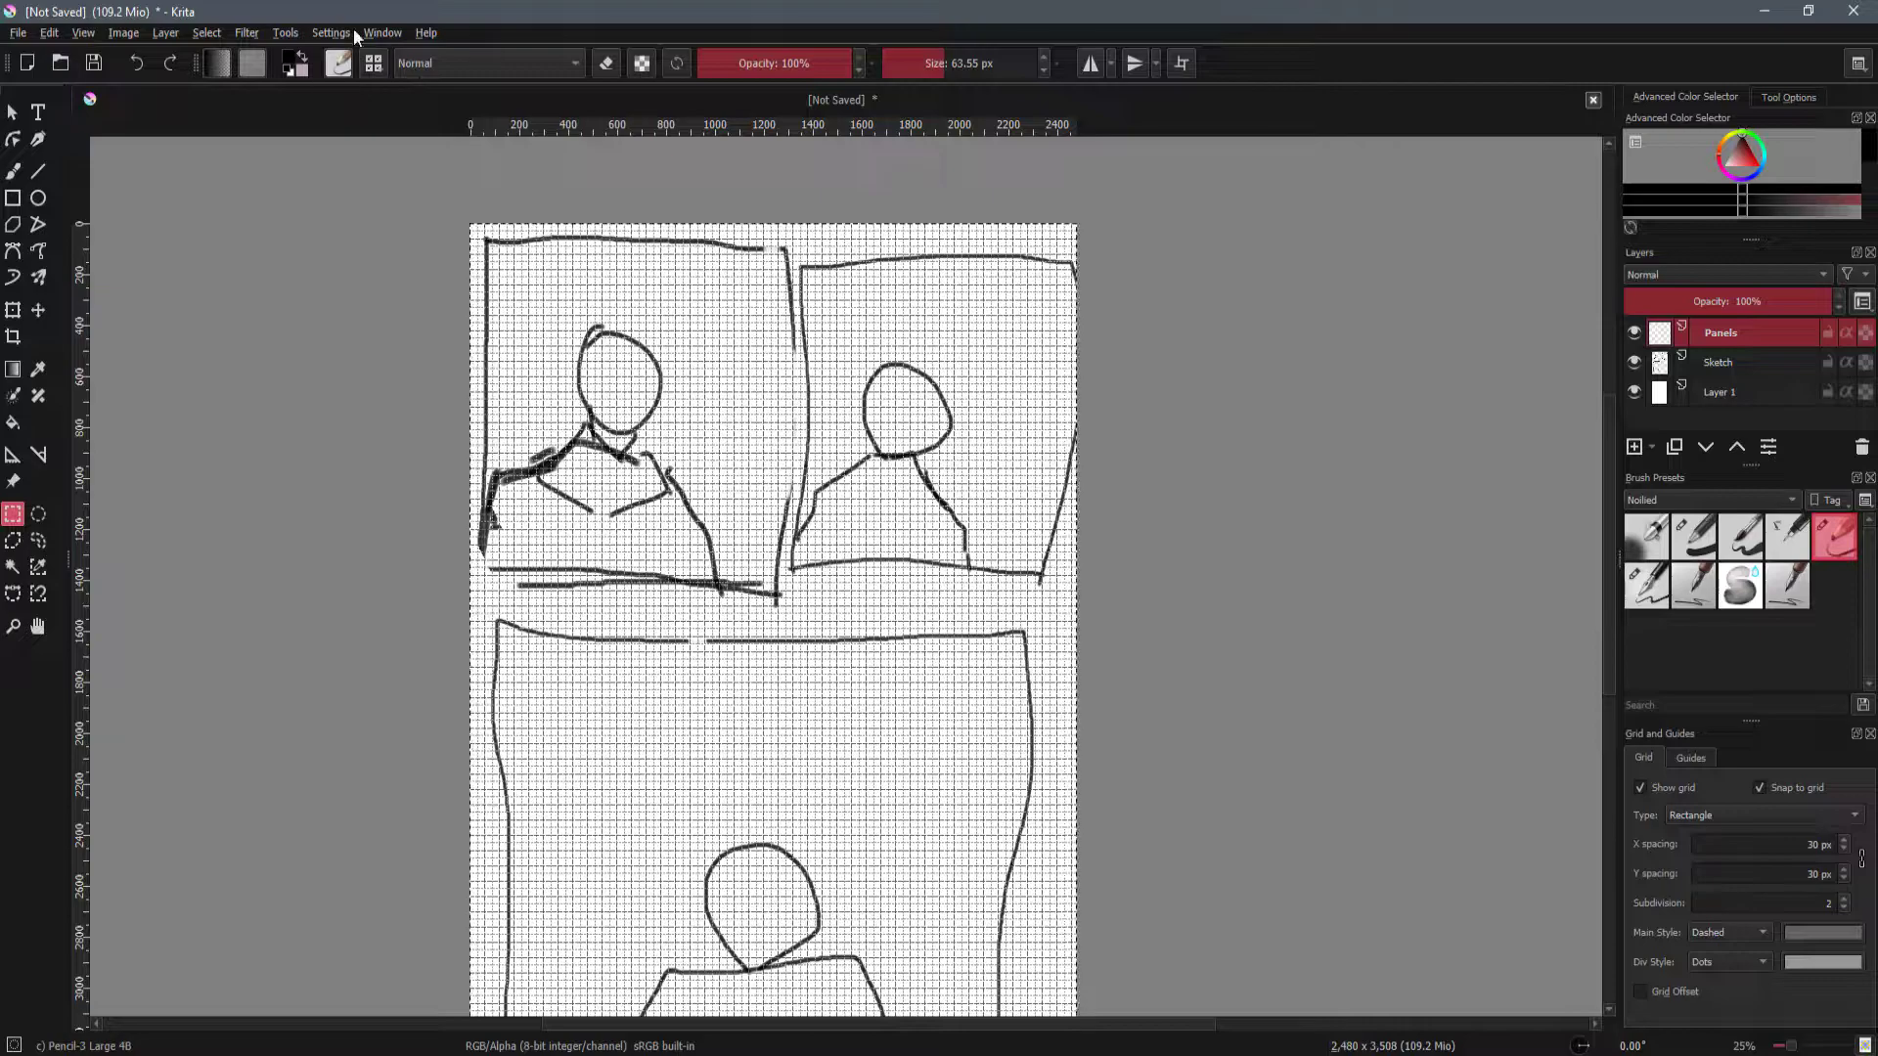
Close the Grid and Guides docker and show it again.
click(1870, 736)
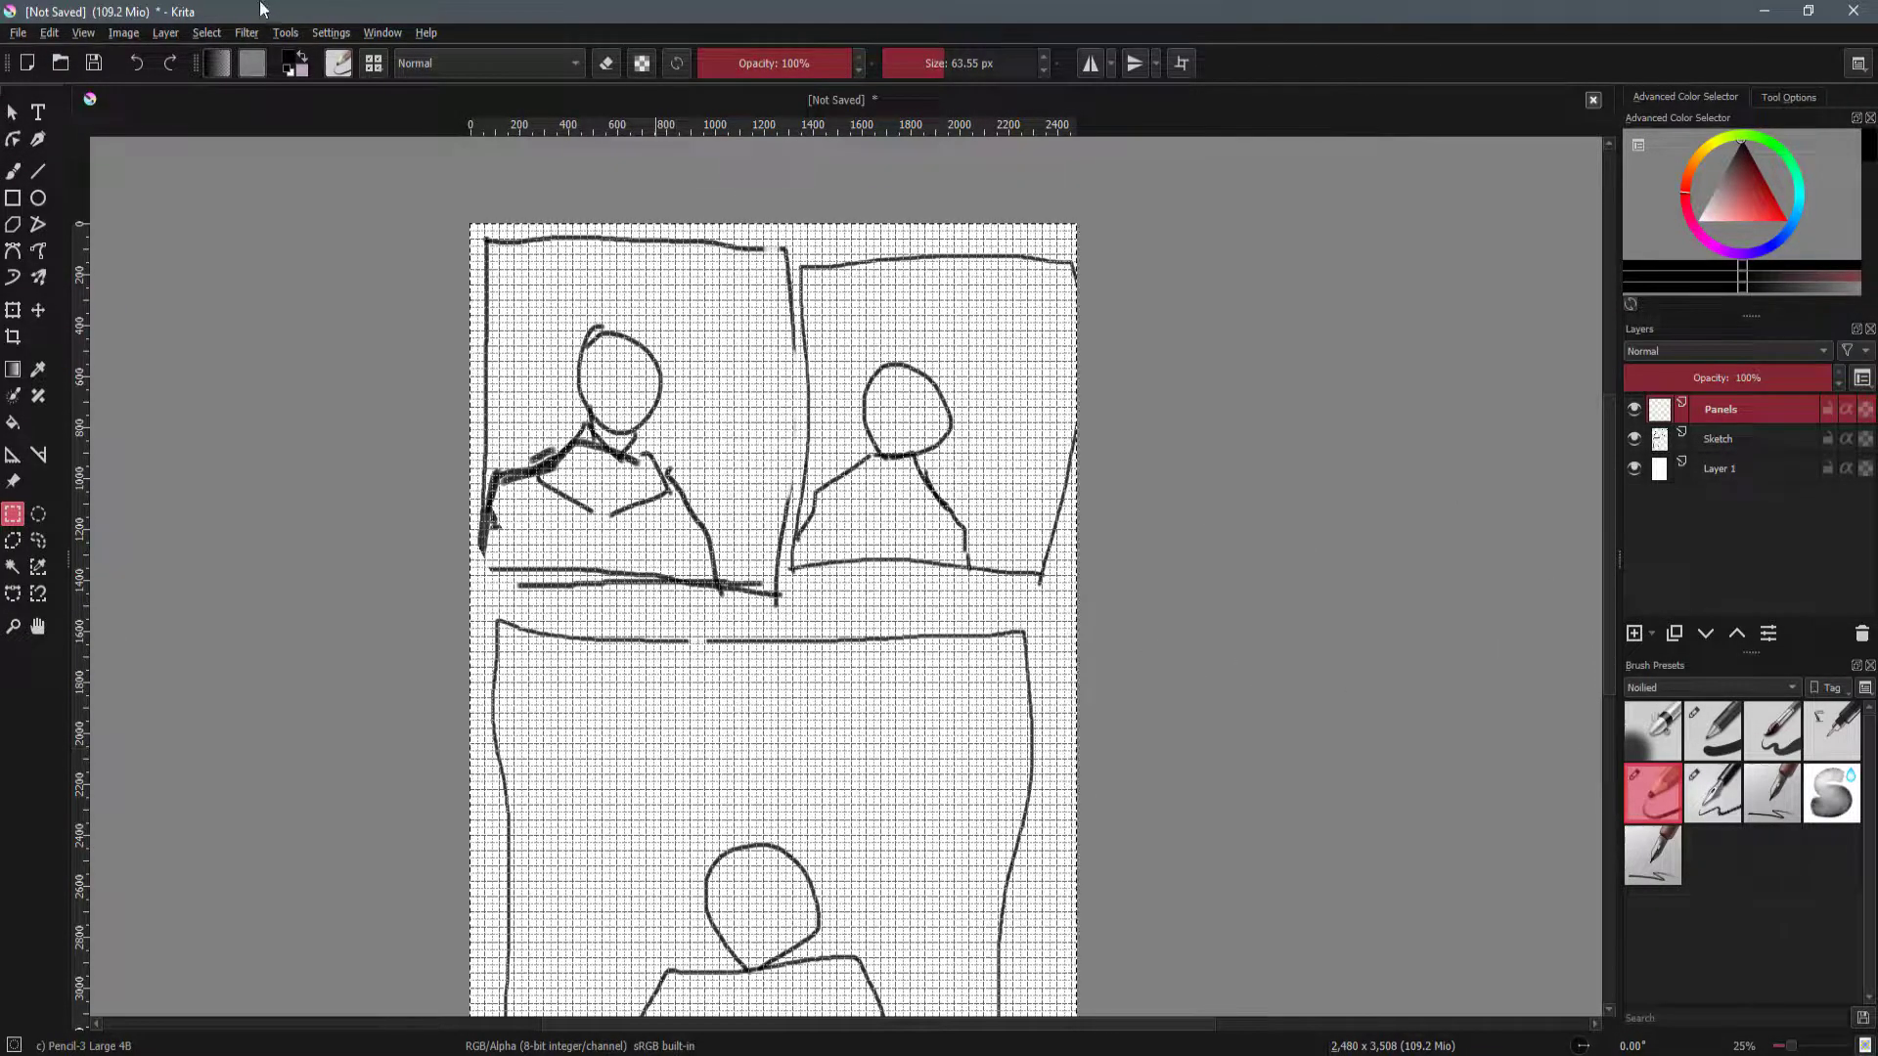
click(328, 35)
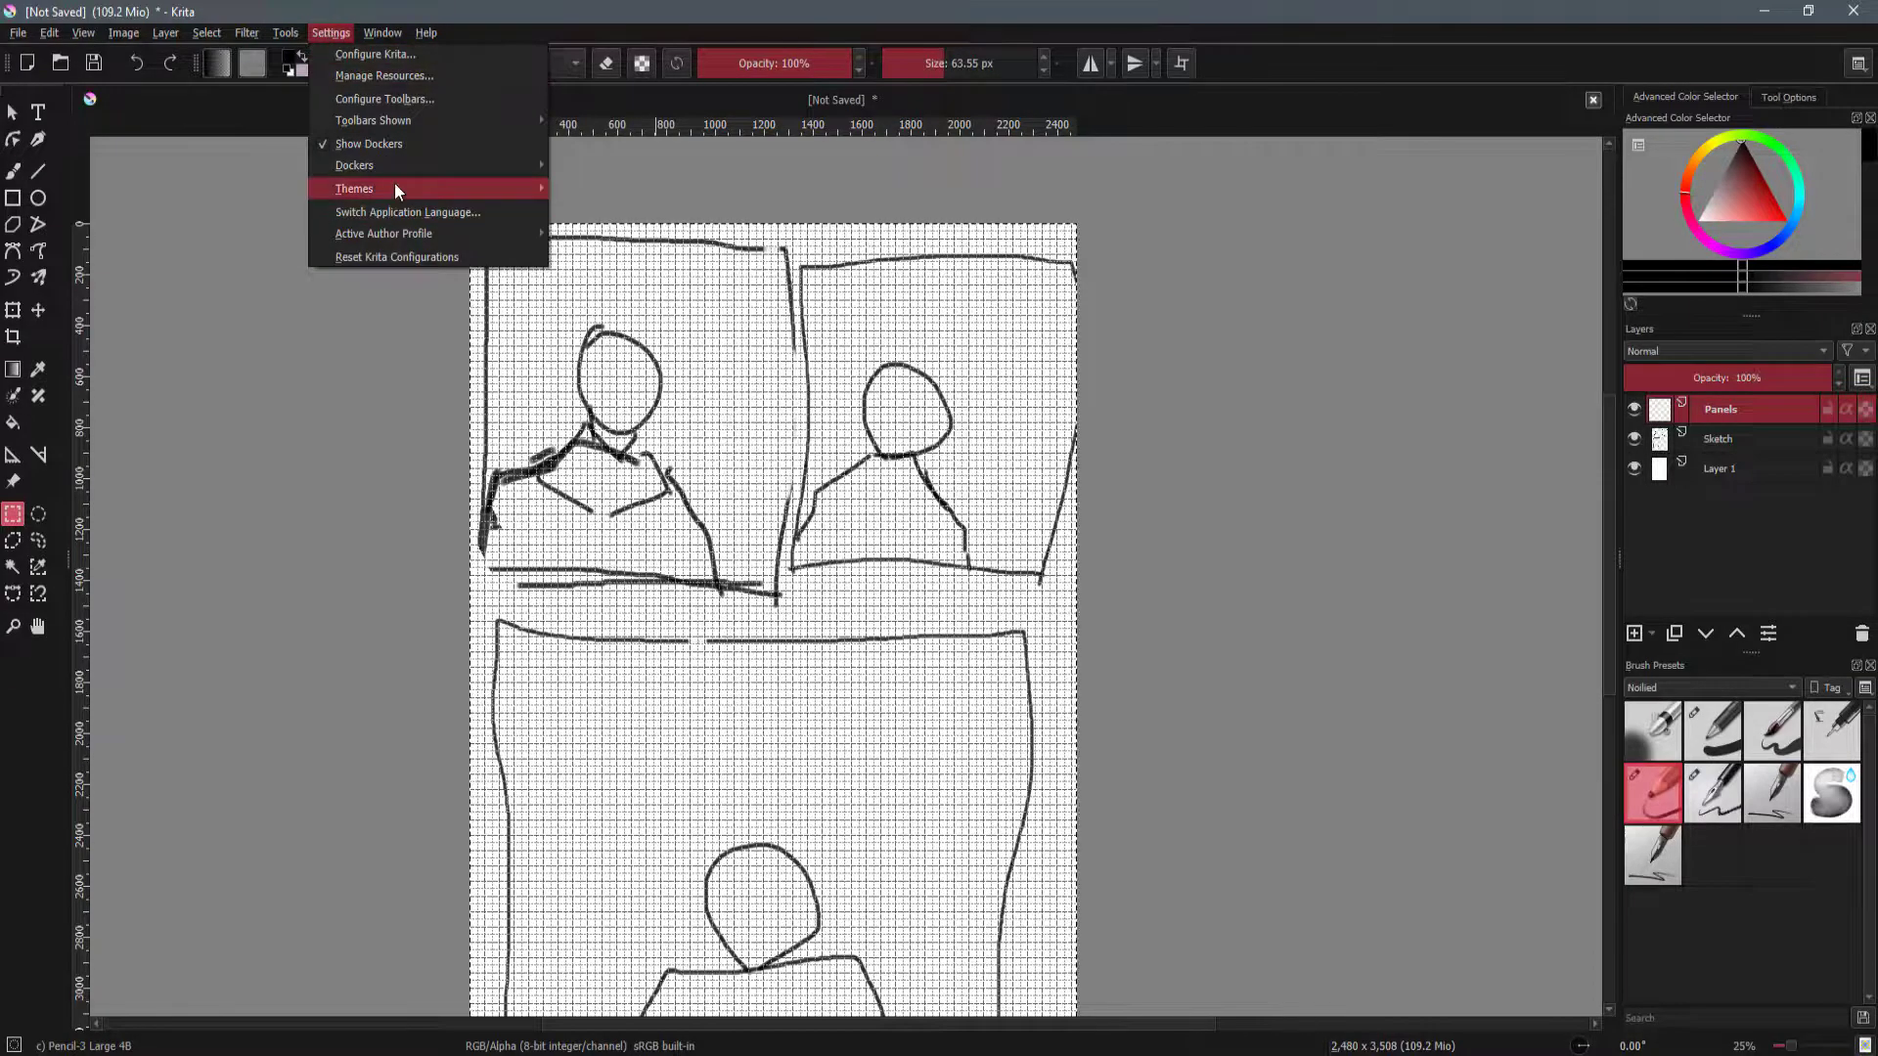
mouse_move(393, 165)
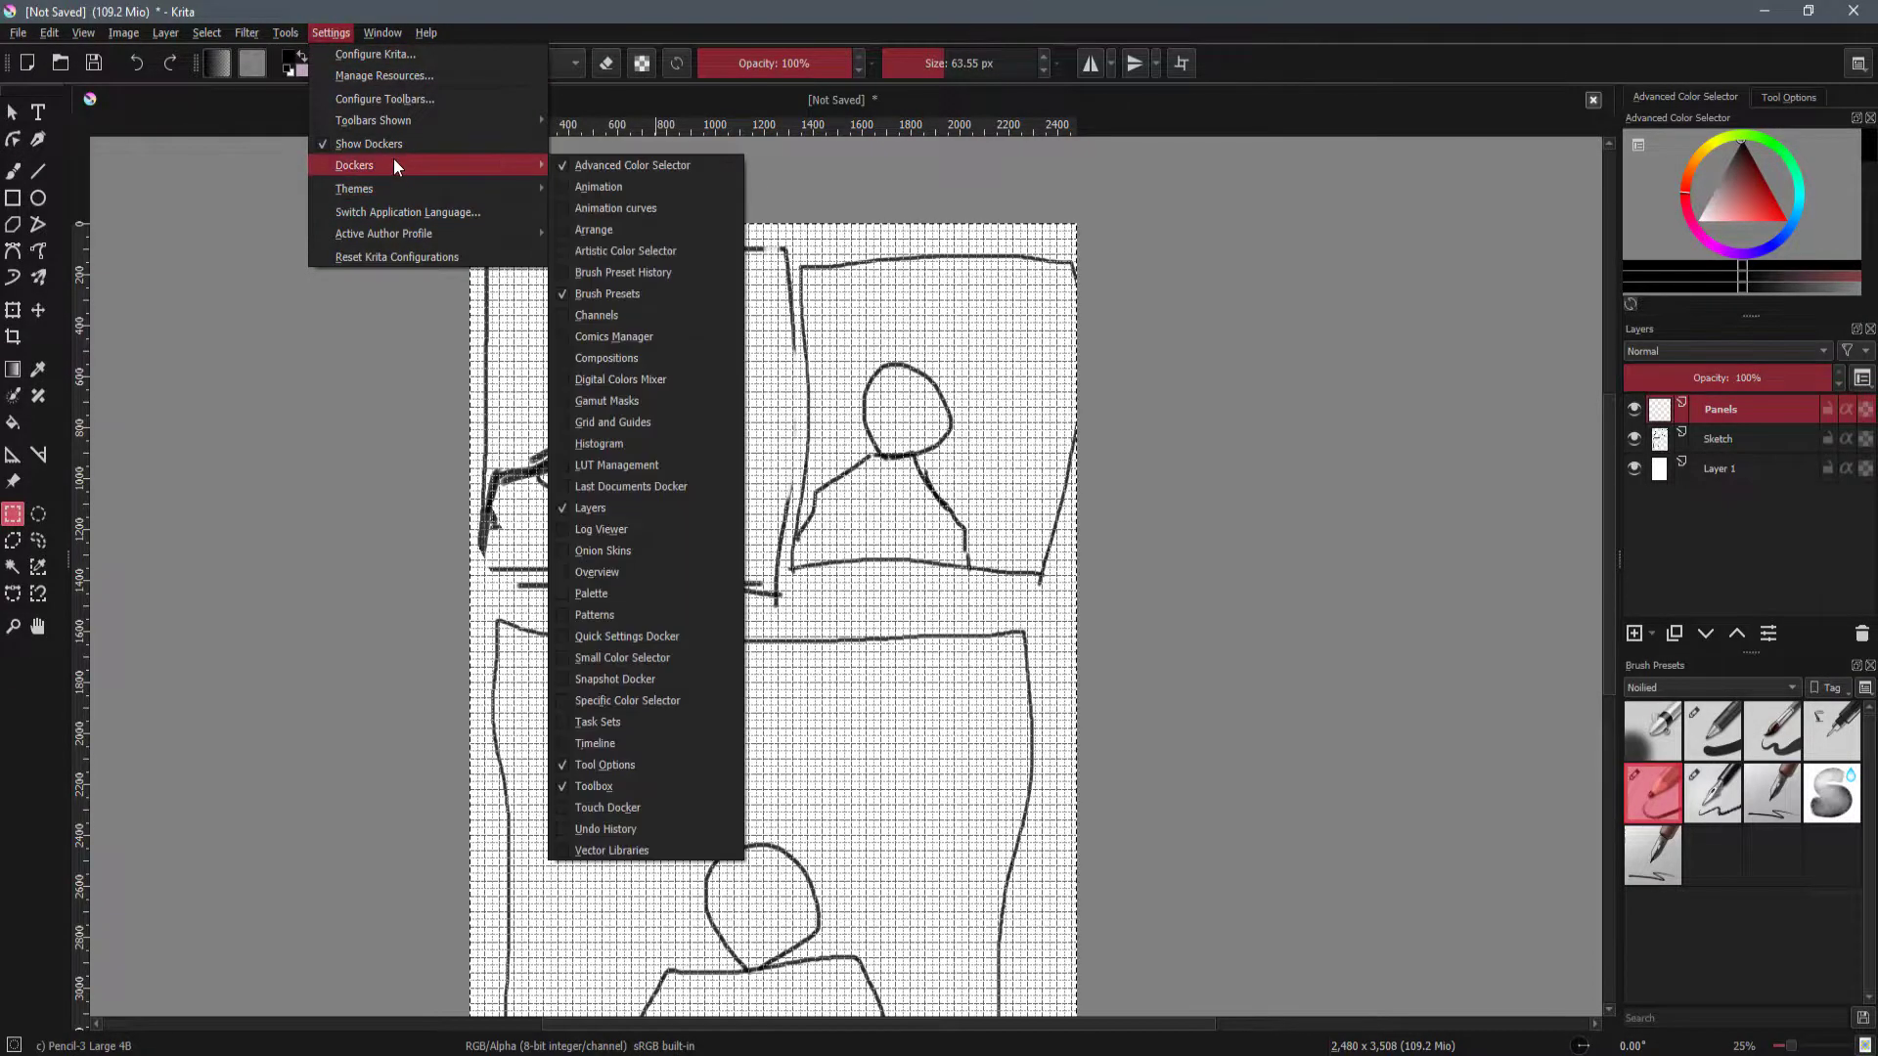
click(646, 420)
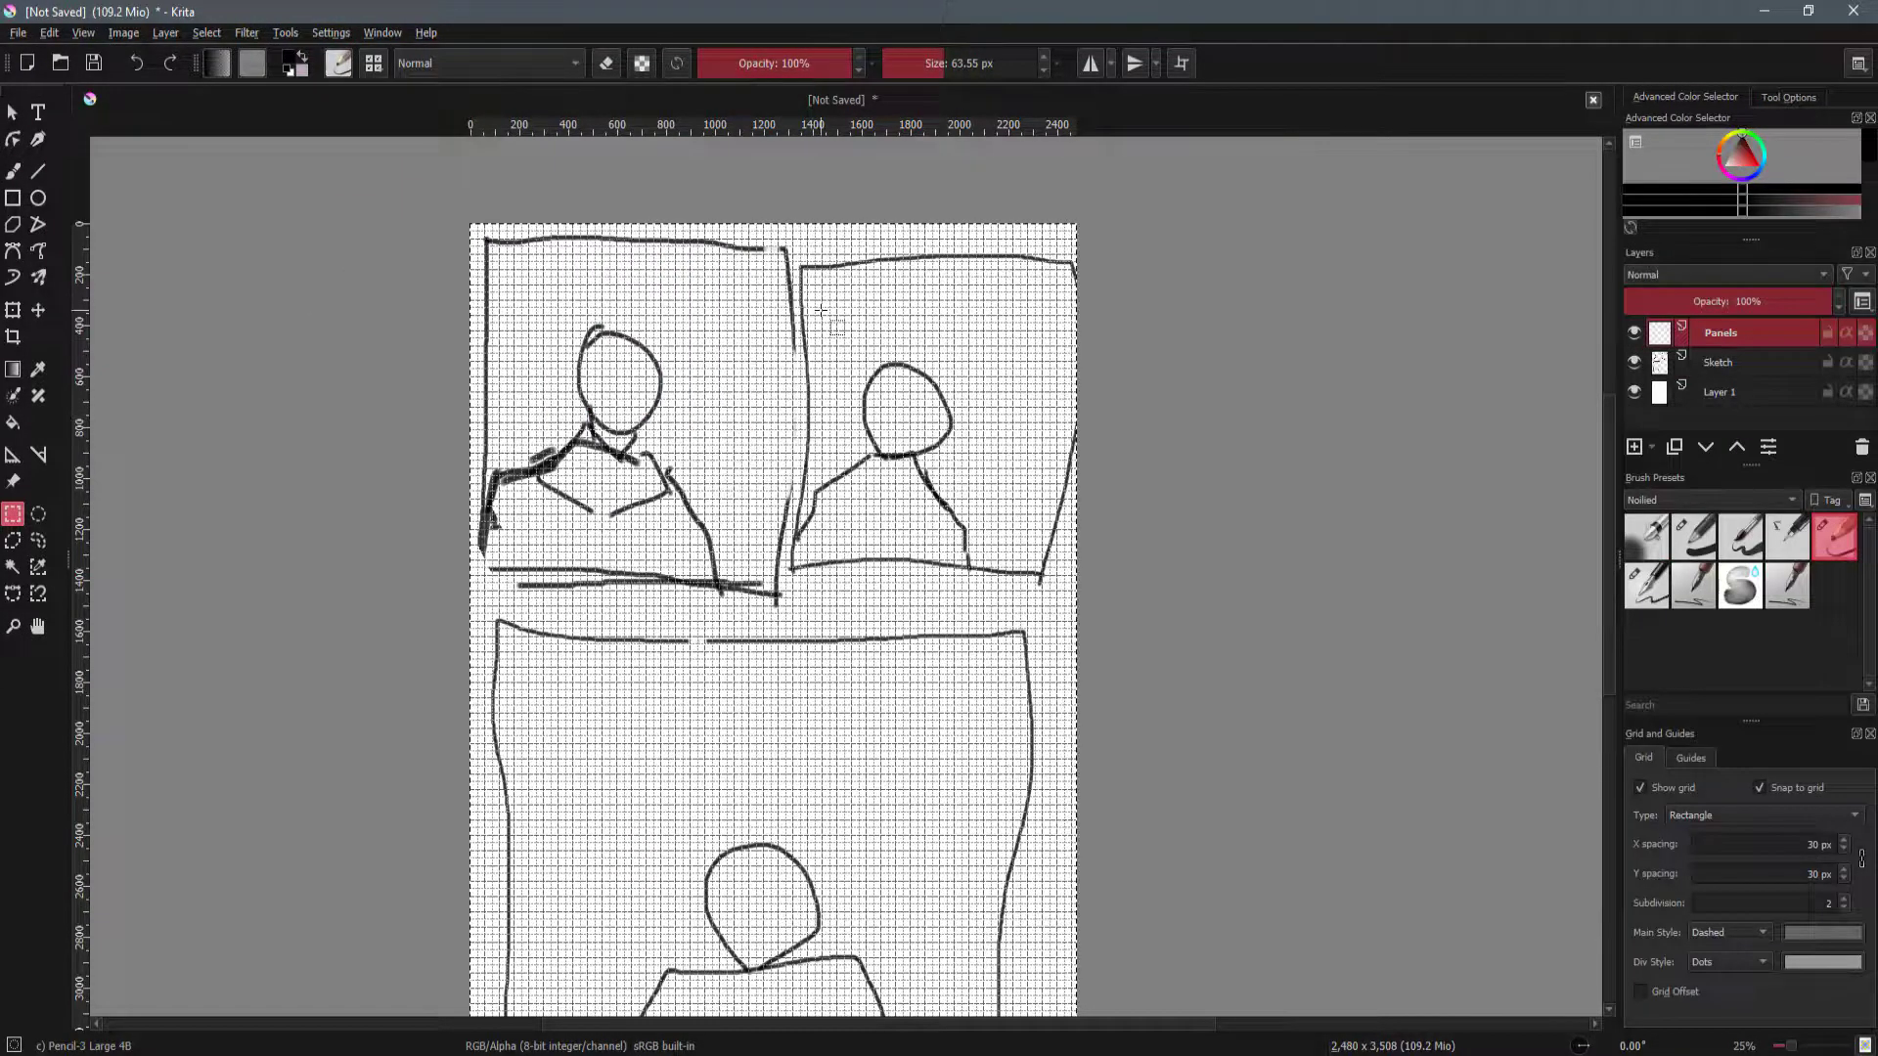
Turn the grid off, enter 30 px as its X spacing, and turn the grid and snapping back on.
click(1654, 787)
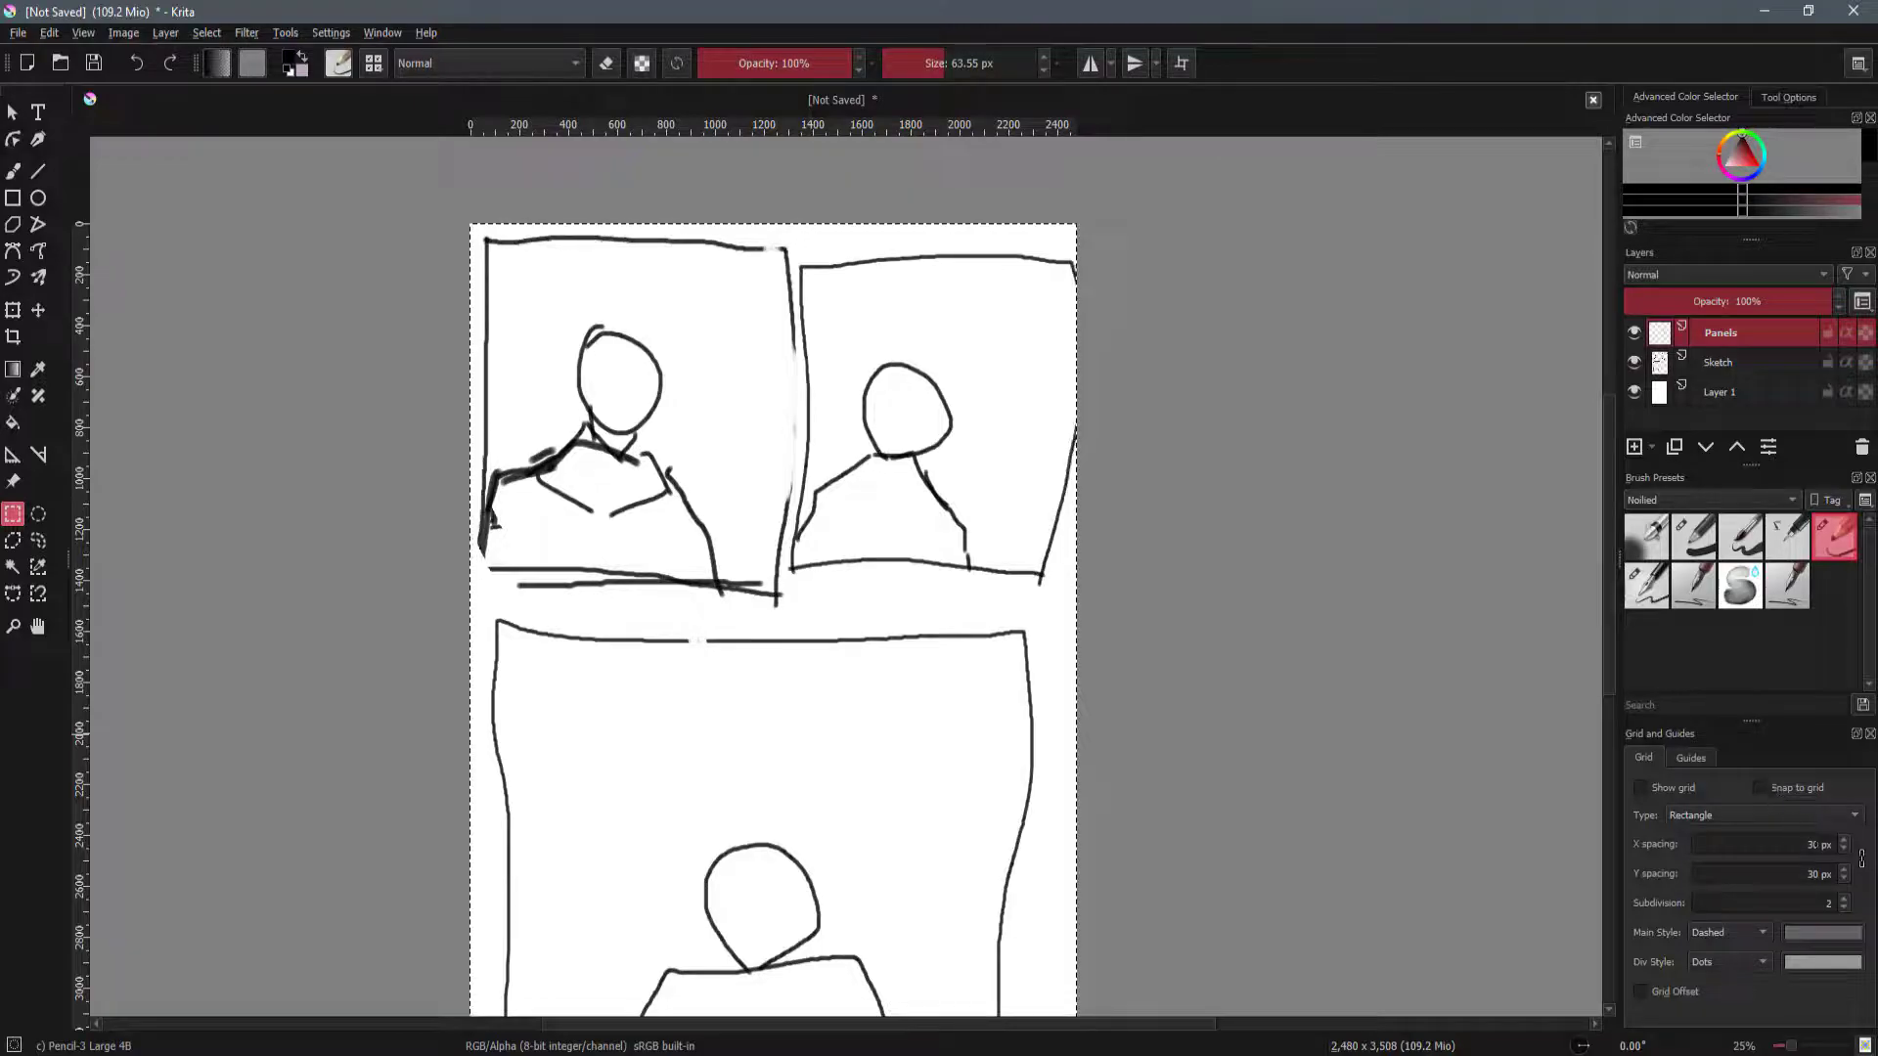
drag(1806, 845, 1834, 846)
text(0)
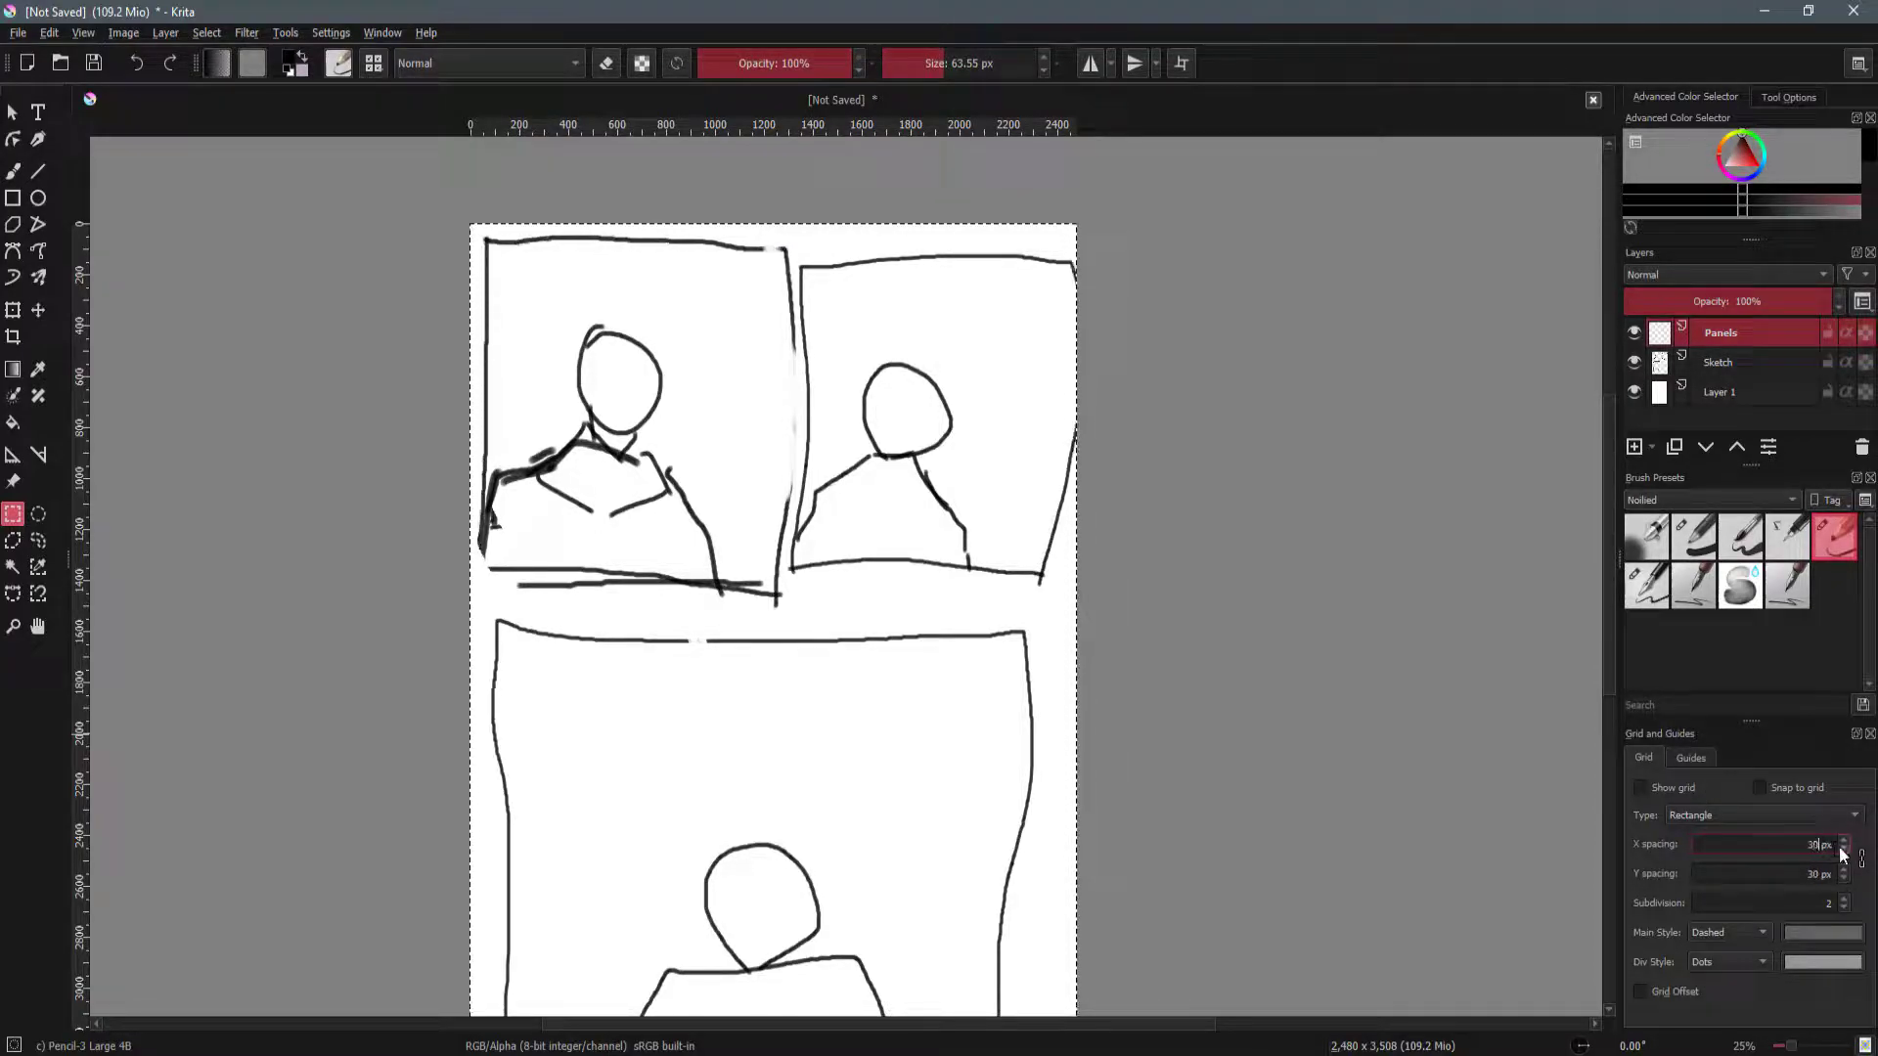
click(1683, 798)
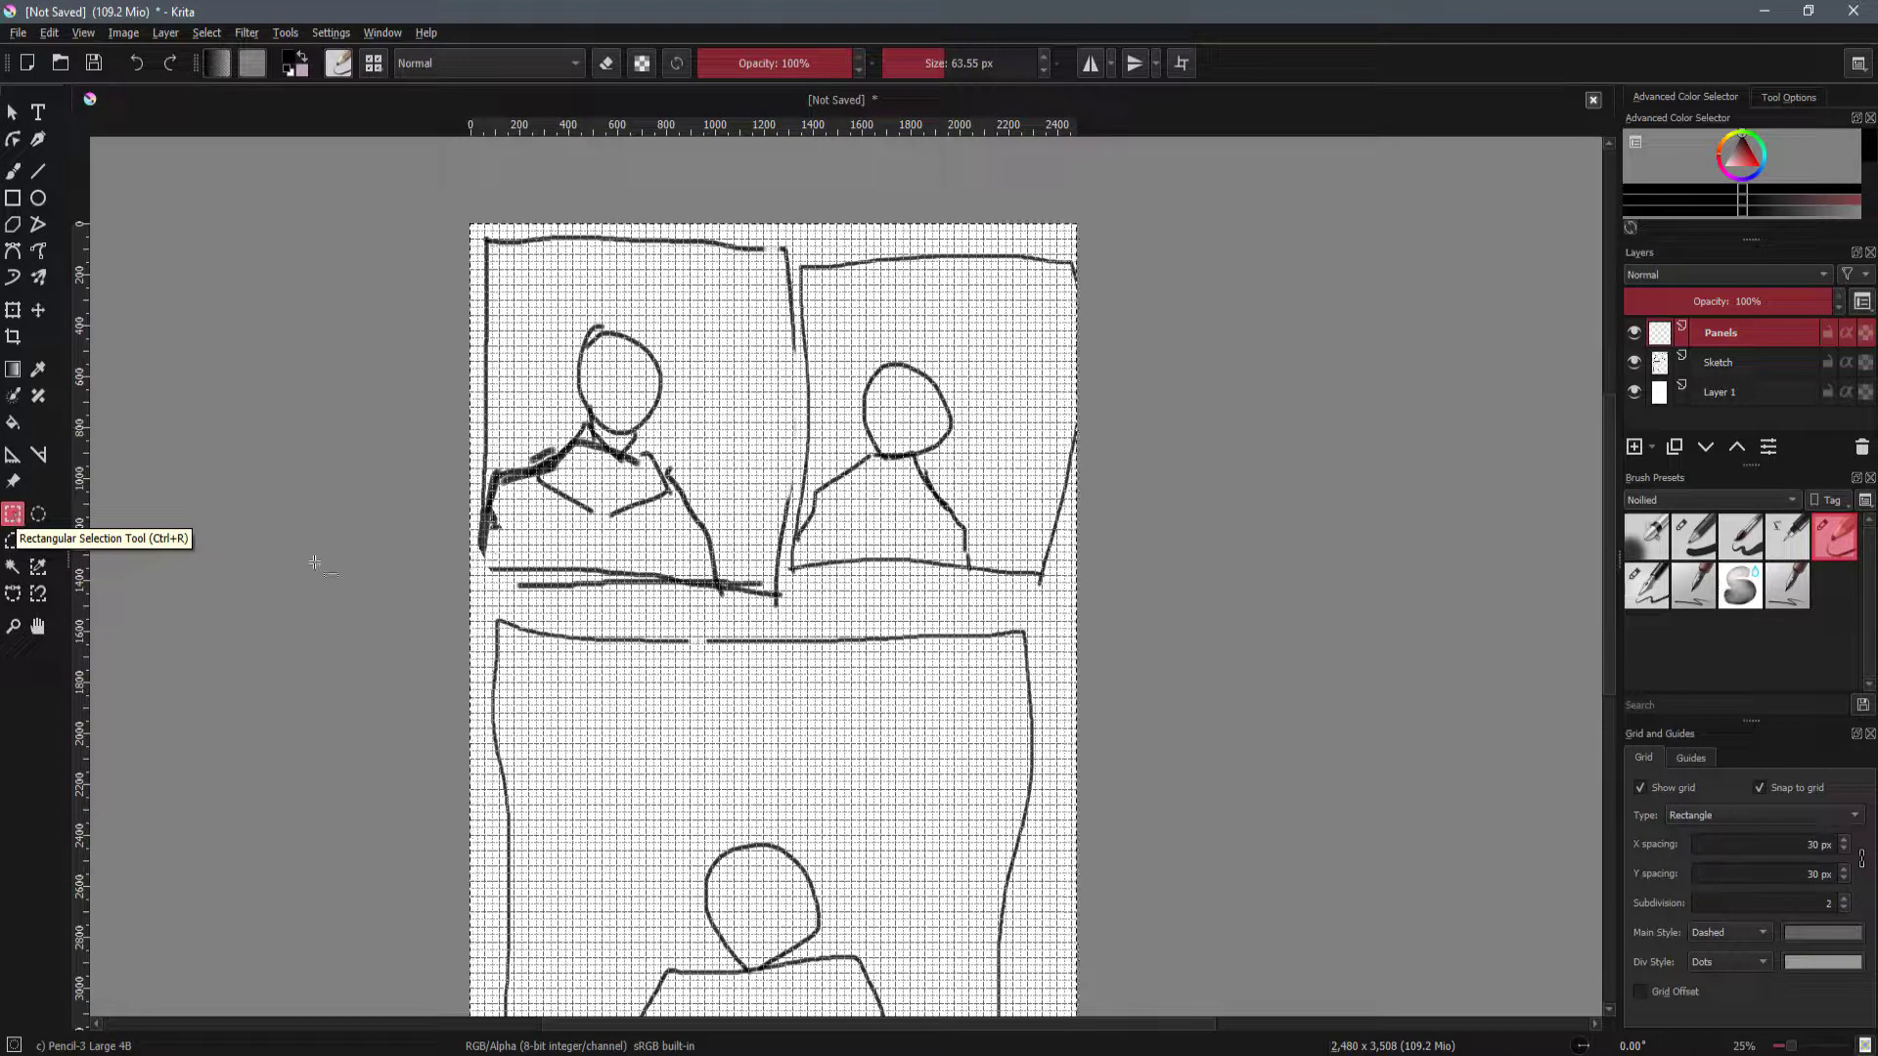
Examine how the edges of the sketched panels line up with the page grid.
scroll(745, 459, down, 1)
drag(745, 459, 743, 420)
scroll(646, 426, up, 1)
drag(656, 217, 641, 311)
scroll(640, 311, up, 1)
drag(595, 442, 596, 400)
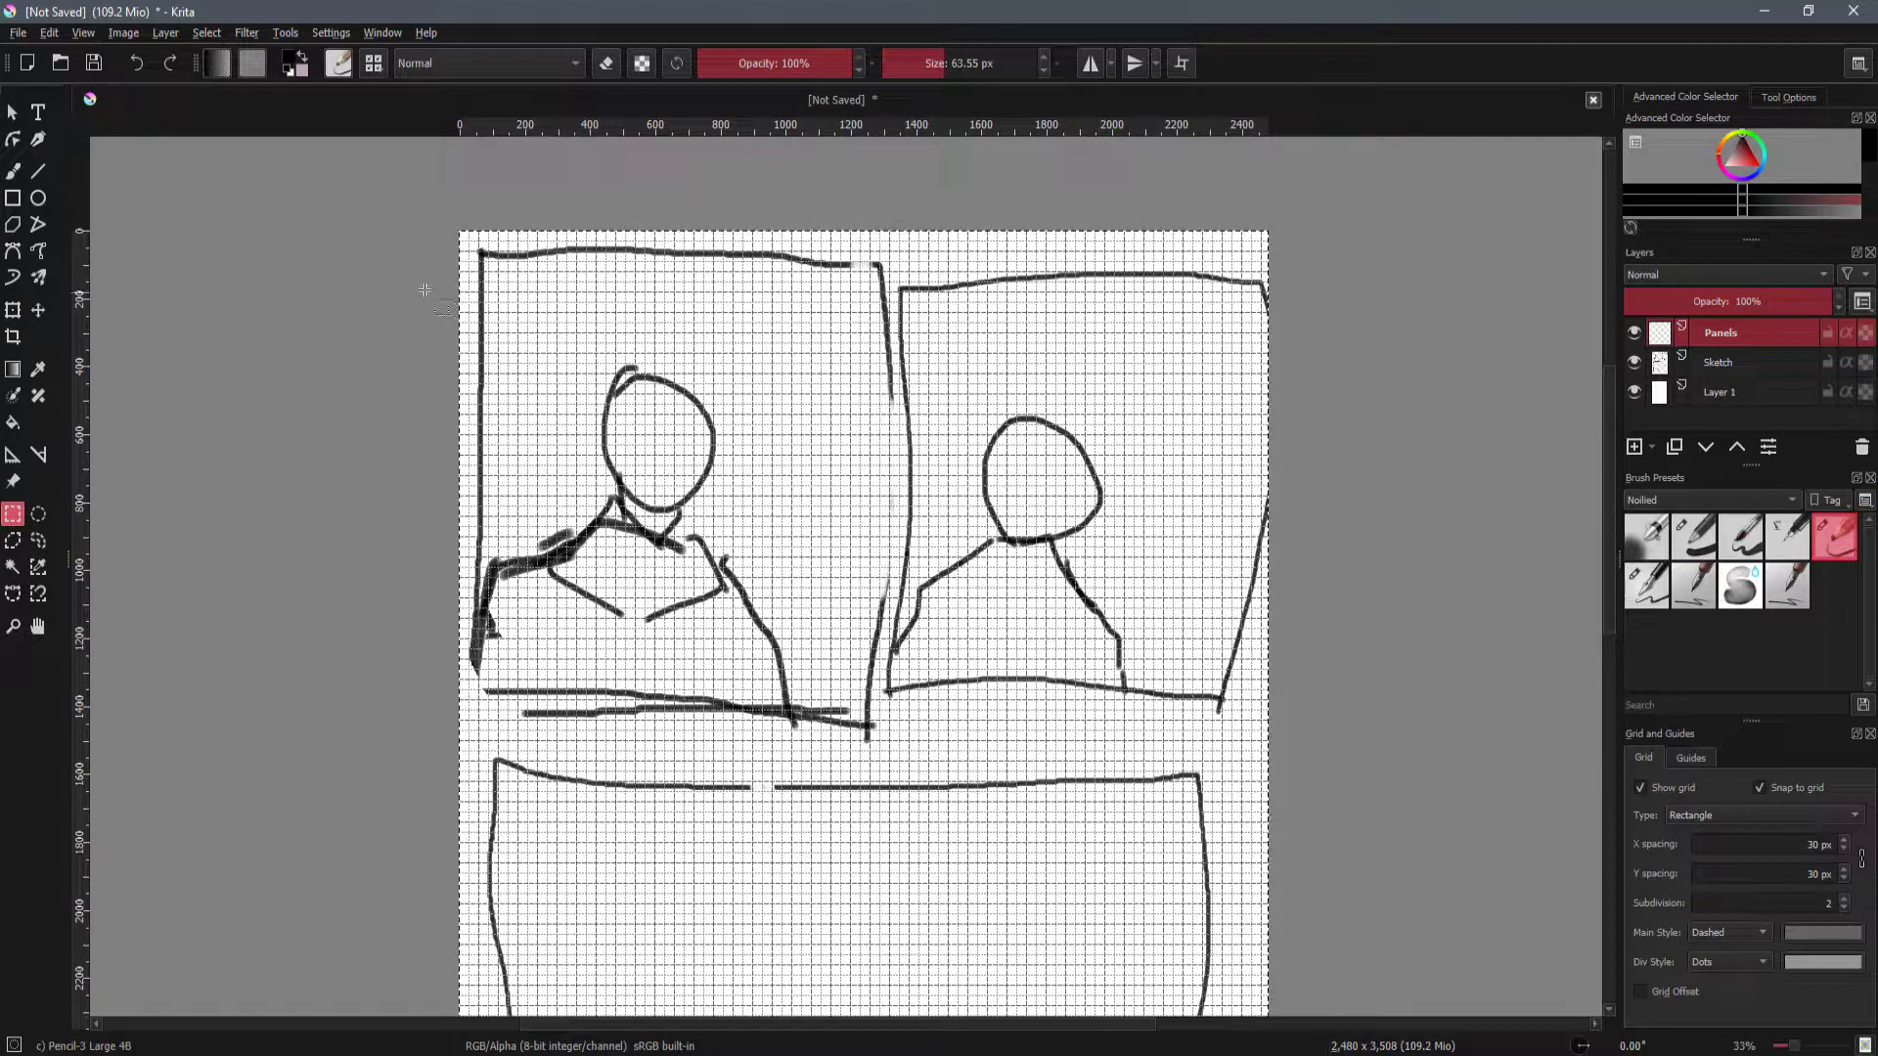
scroll(421, 294, up, 1)
drag(557, 306, 528, 264)
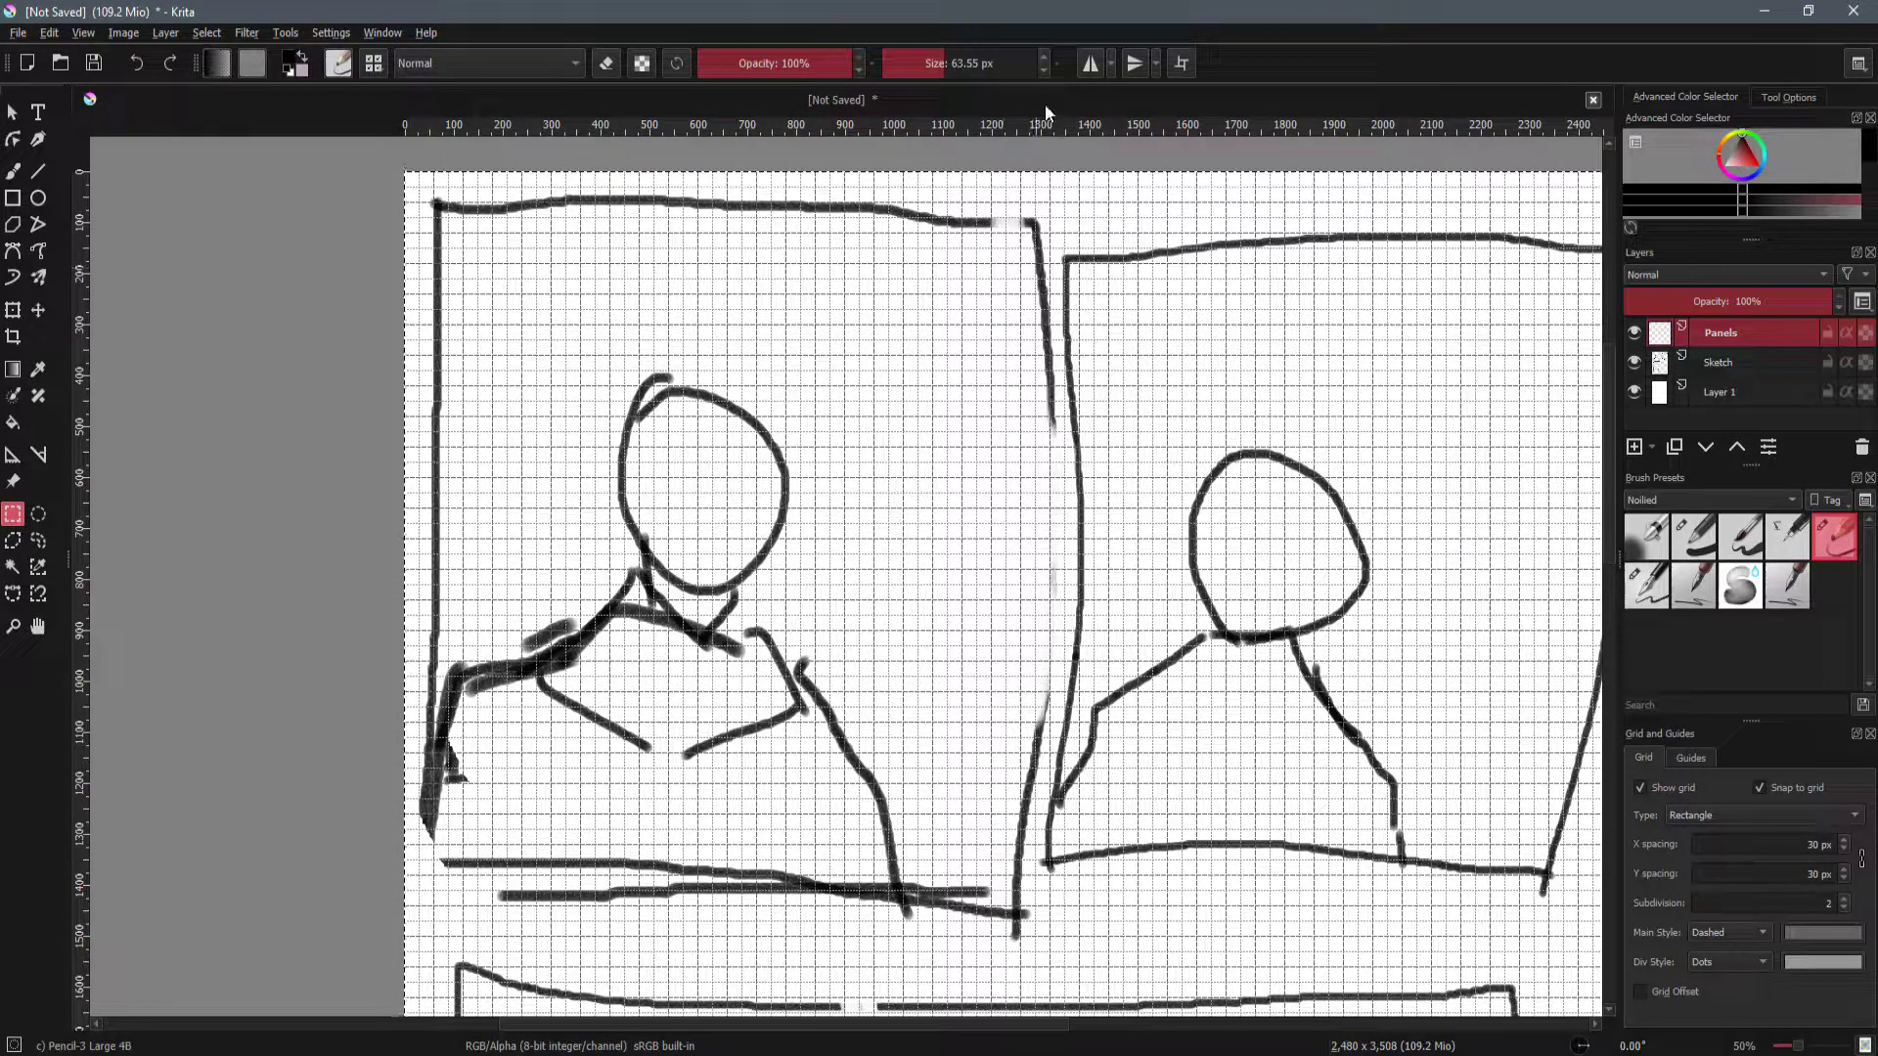
scroll(1045, 111, down, 1)
scroll(1018, 369, down, 4)
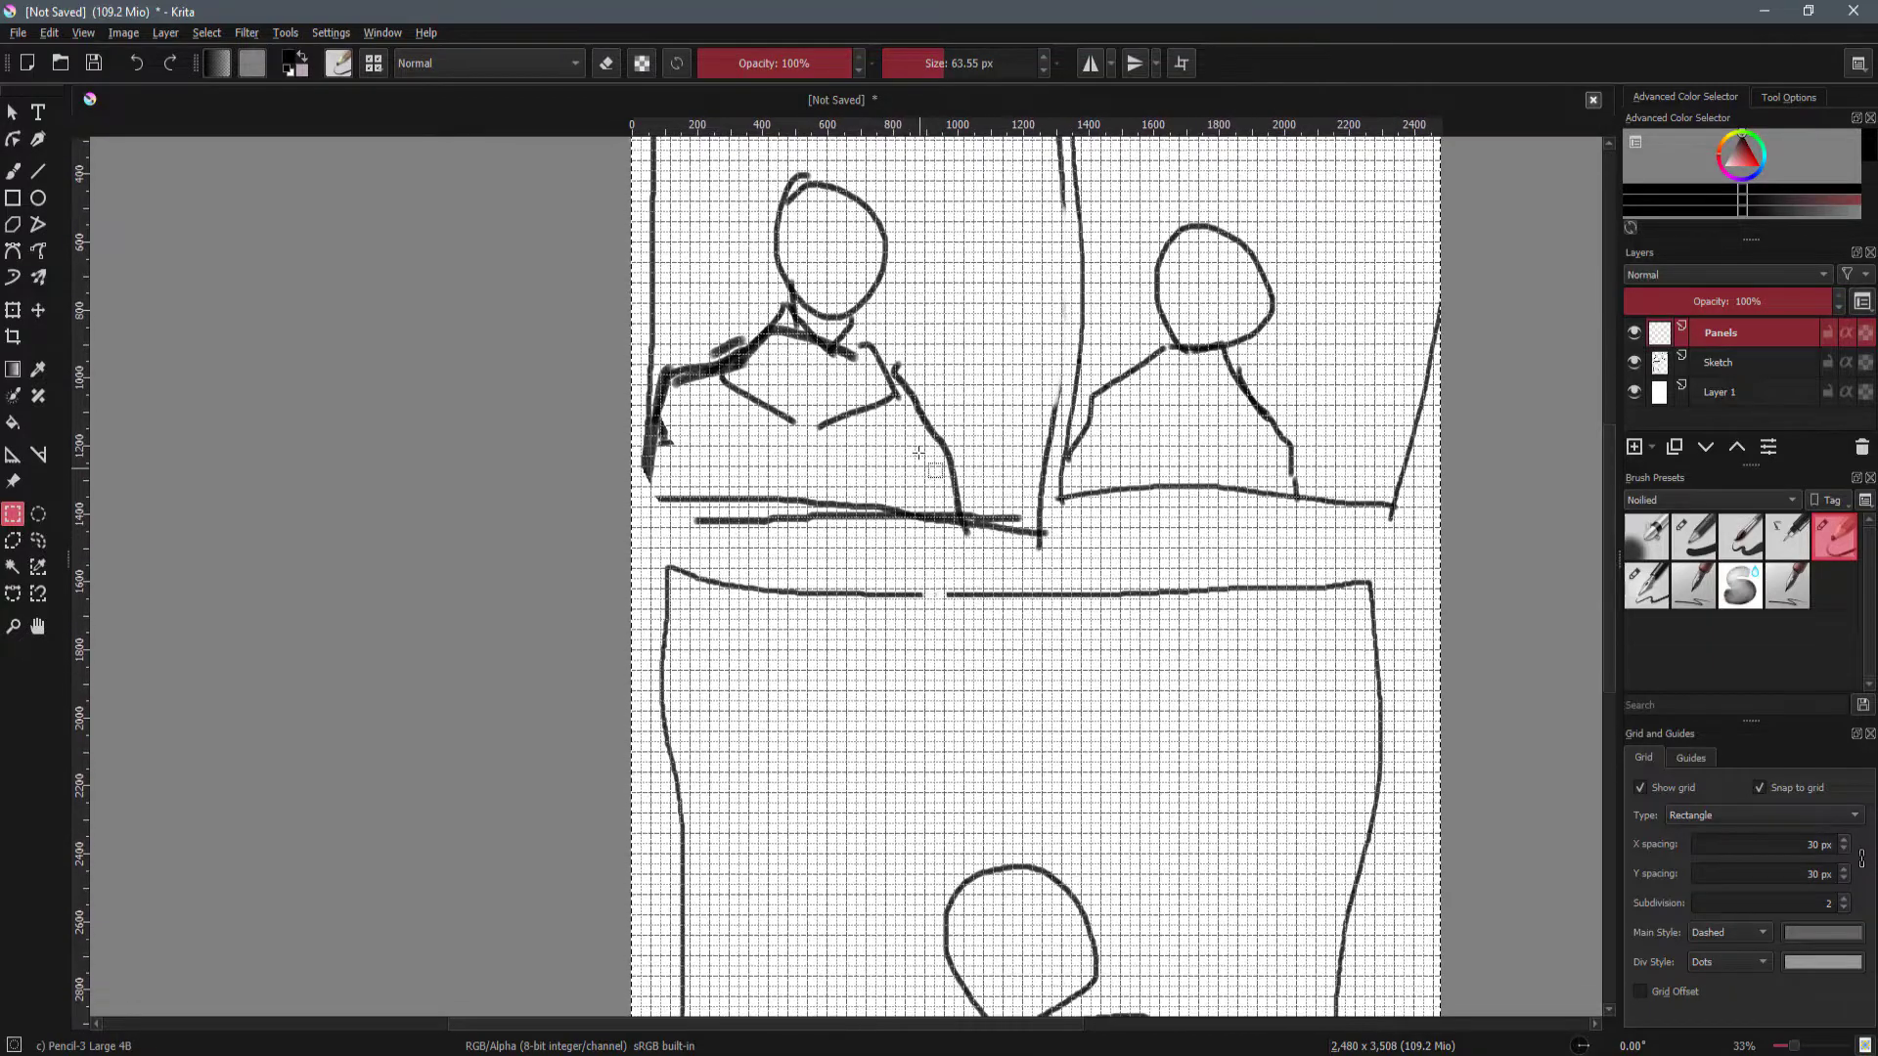
Select the two upper panel areas with separate grid-snapped rectangular selections, leaving a narrow gutter between them.
drag(919, 474, 887, 705)
scroll(752, 371, up, 1)
drag(679, 317, 679, 354)
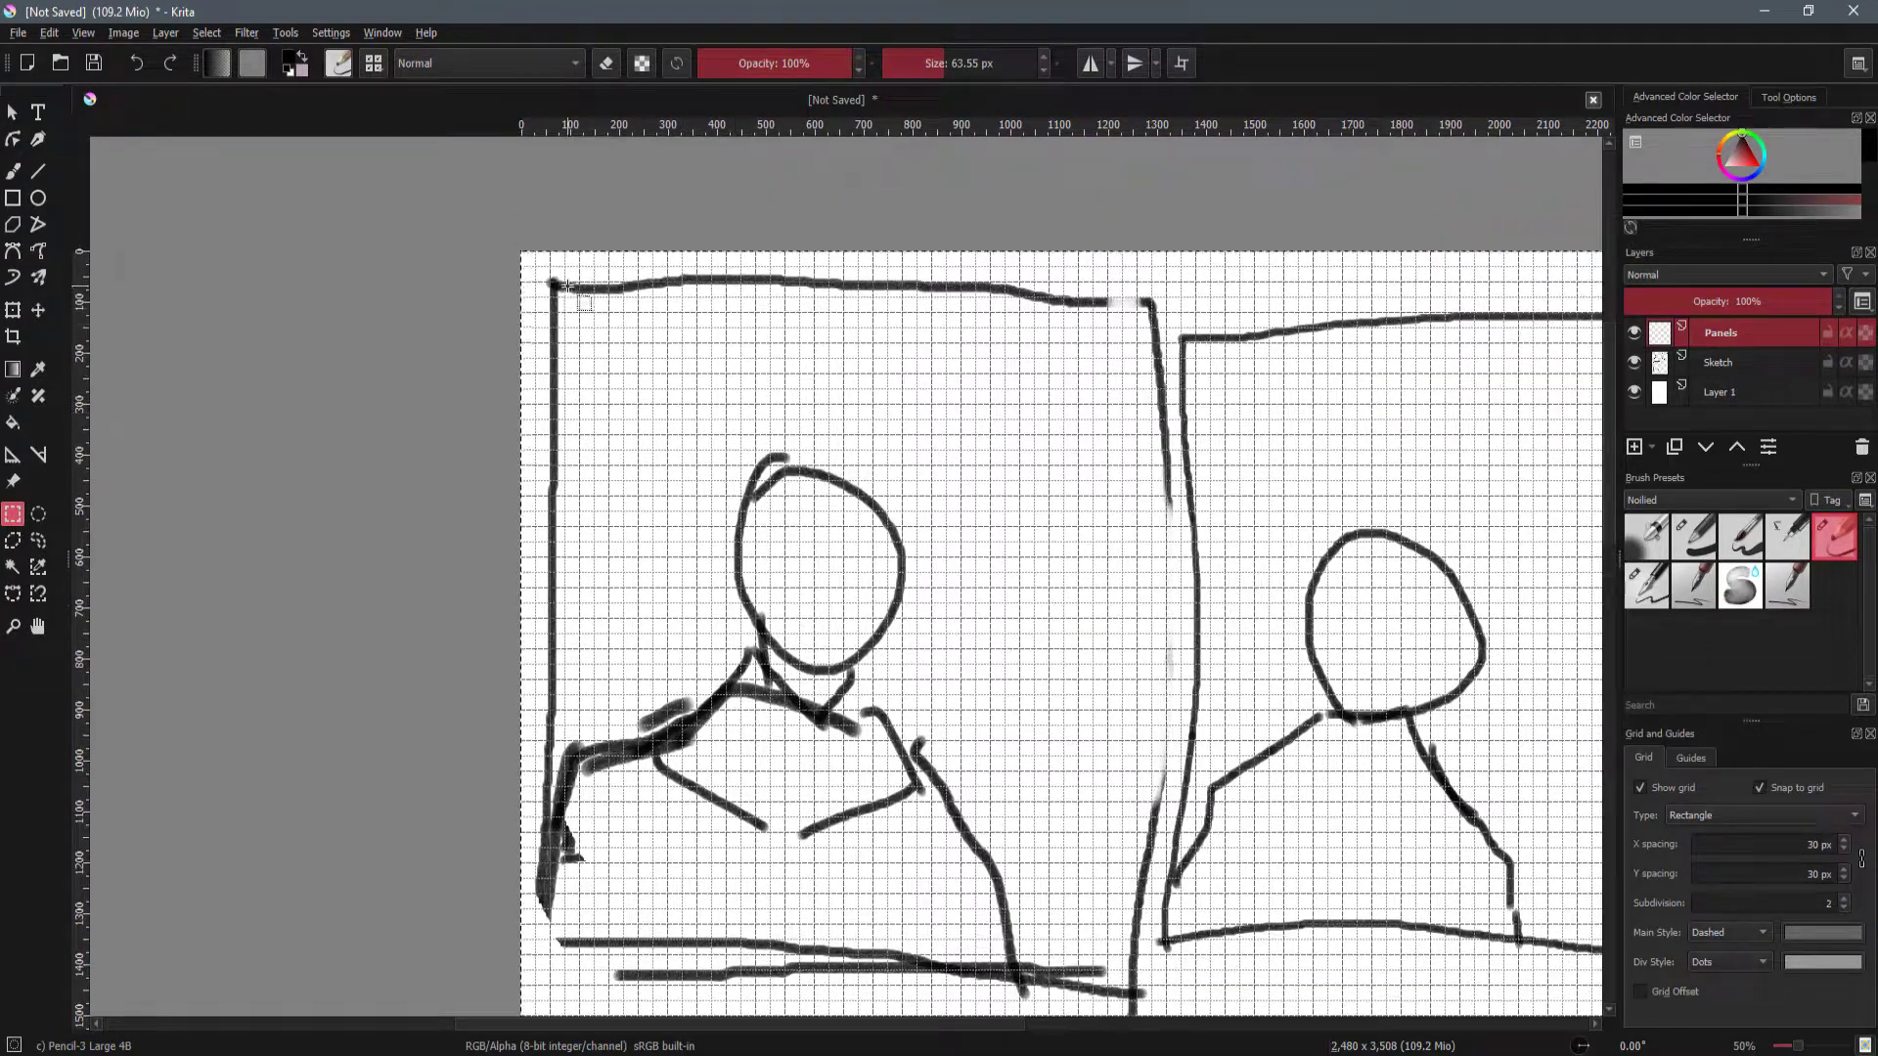
drag(566, 284, 759, 796)
scroll(789, 767, down, 1)
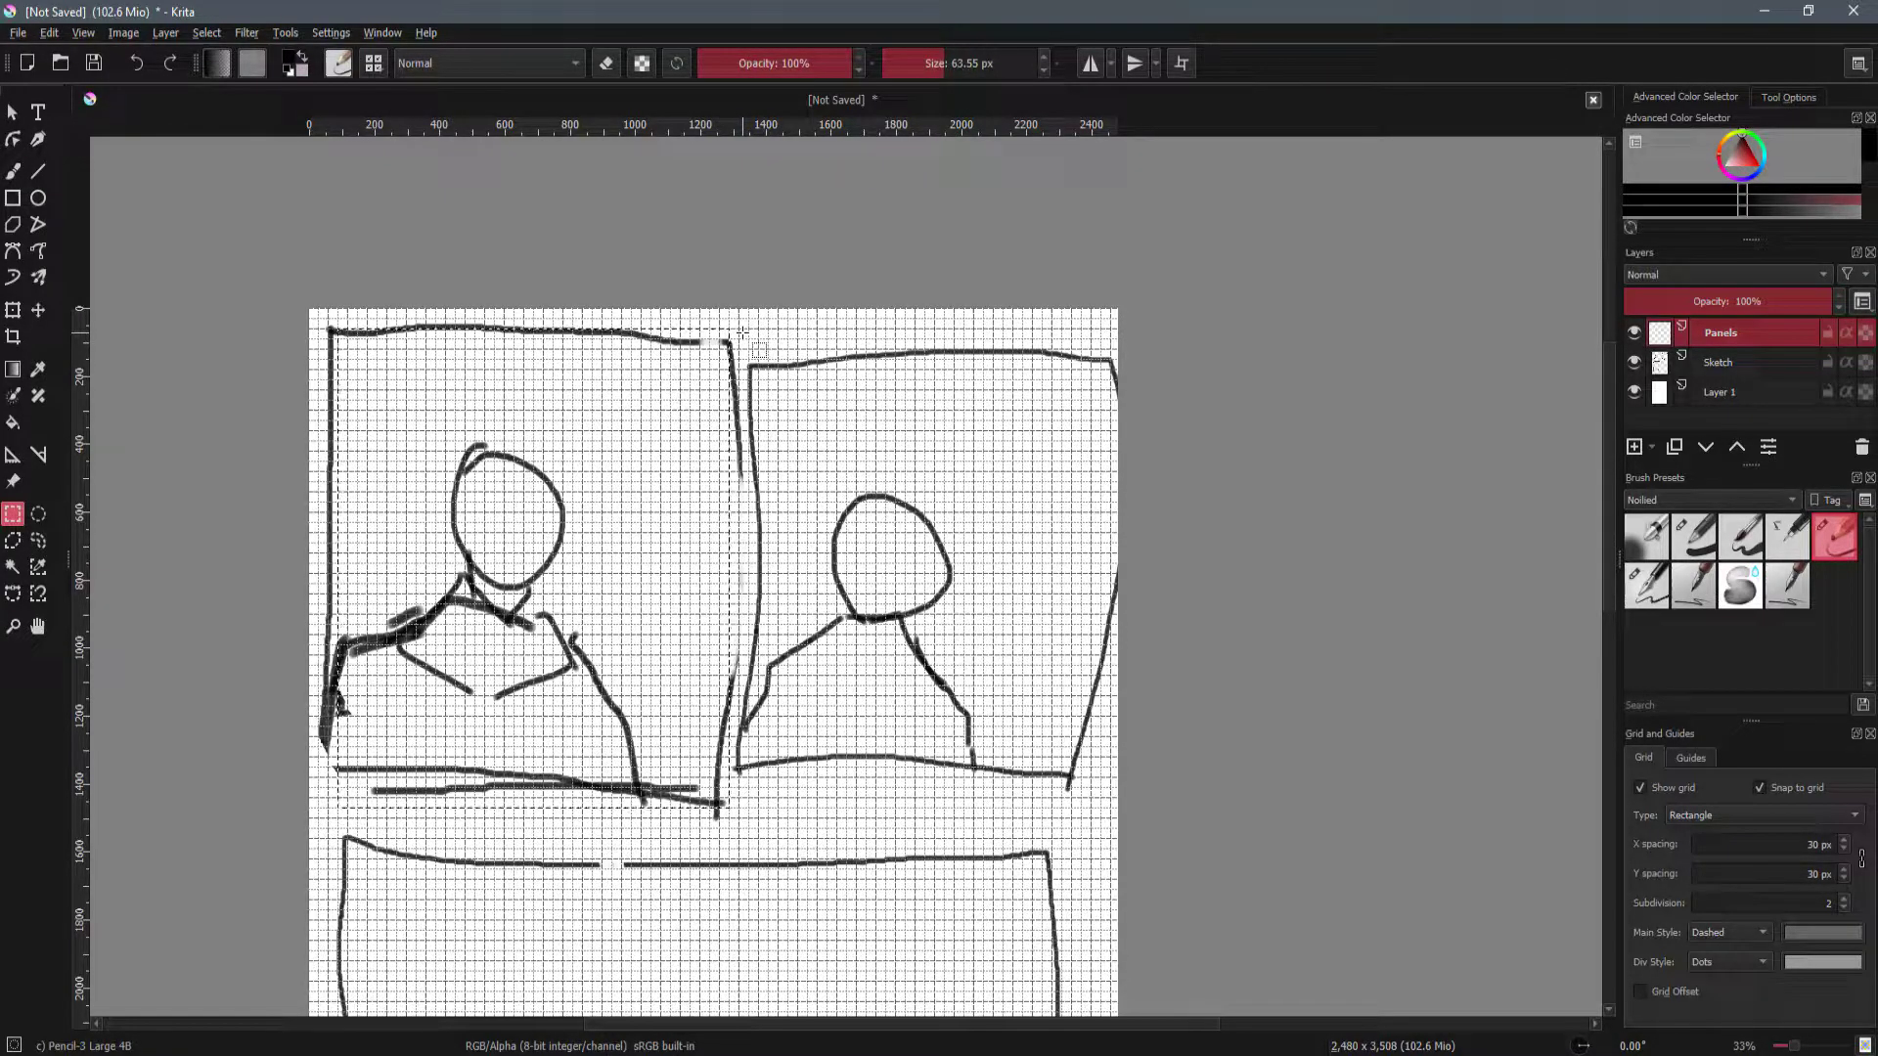
drag(742, 331, 1093, 839)
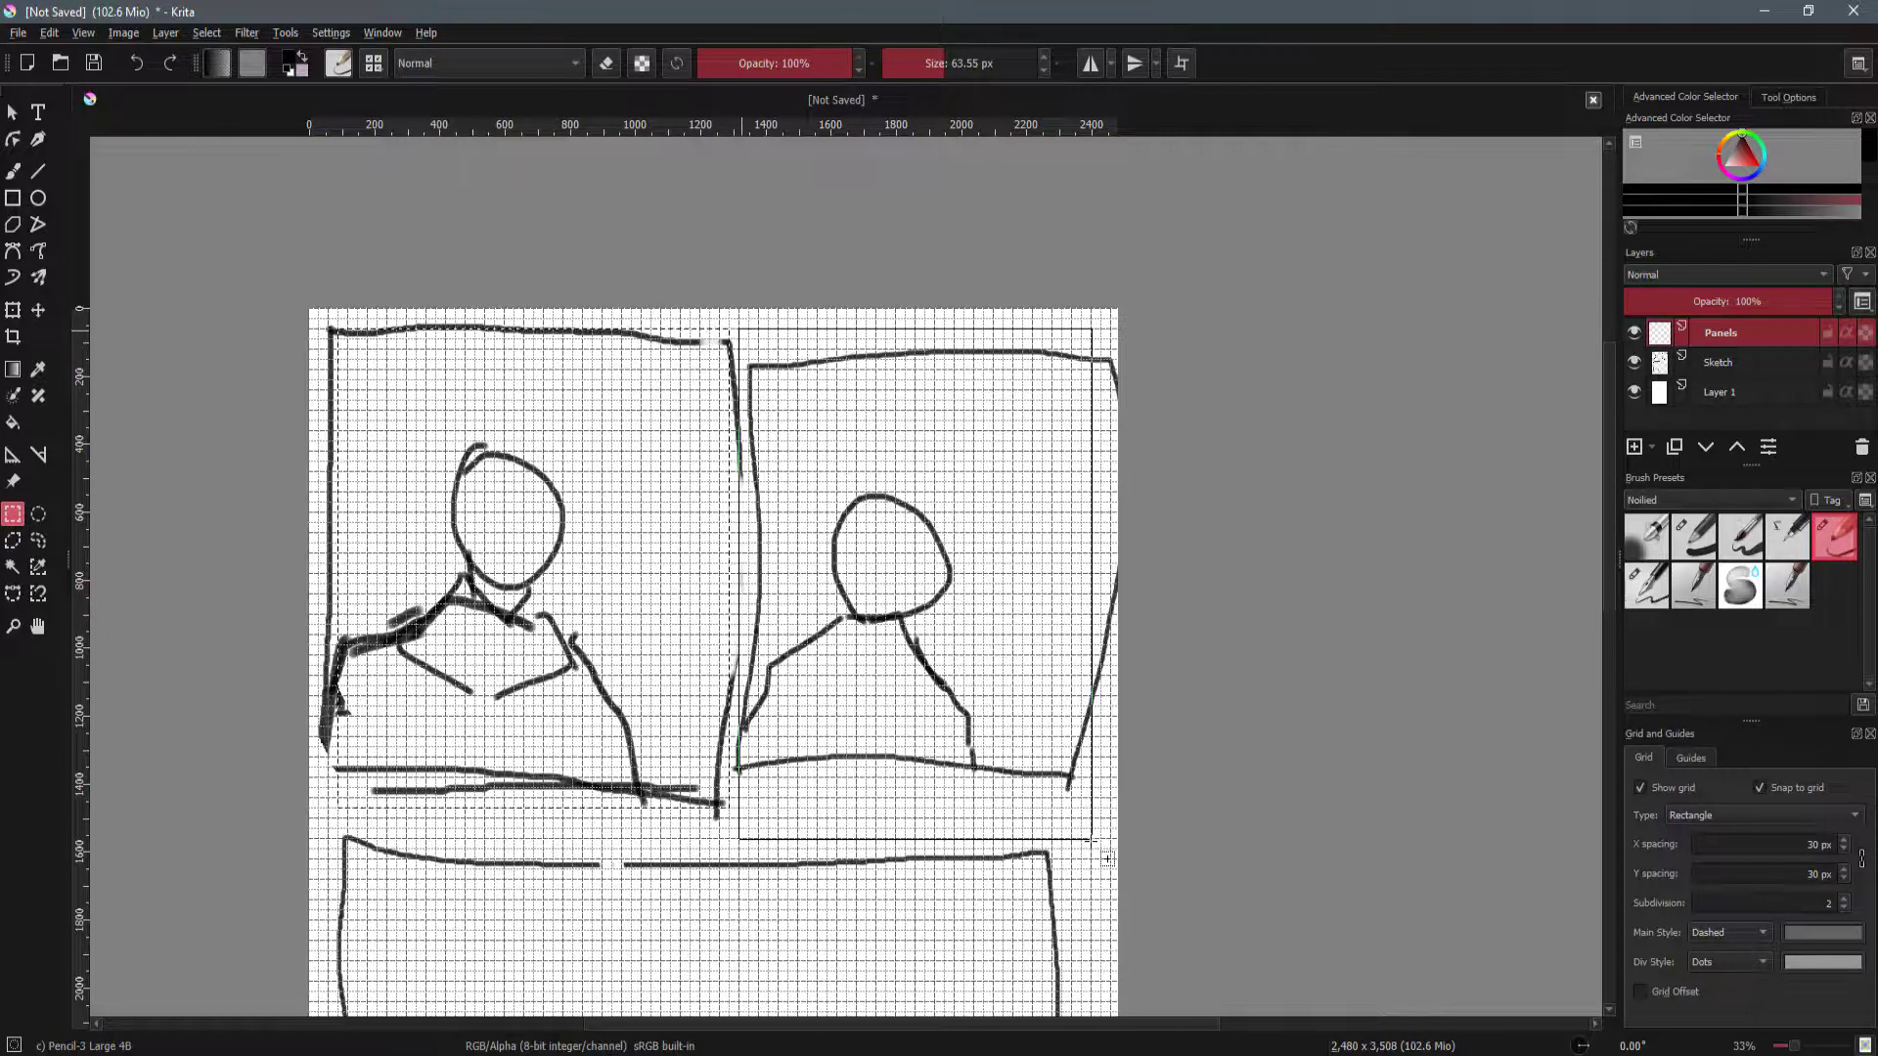
drag(1093, 839, 1093, 839)
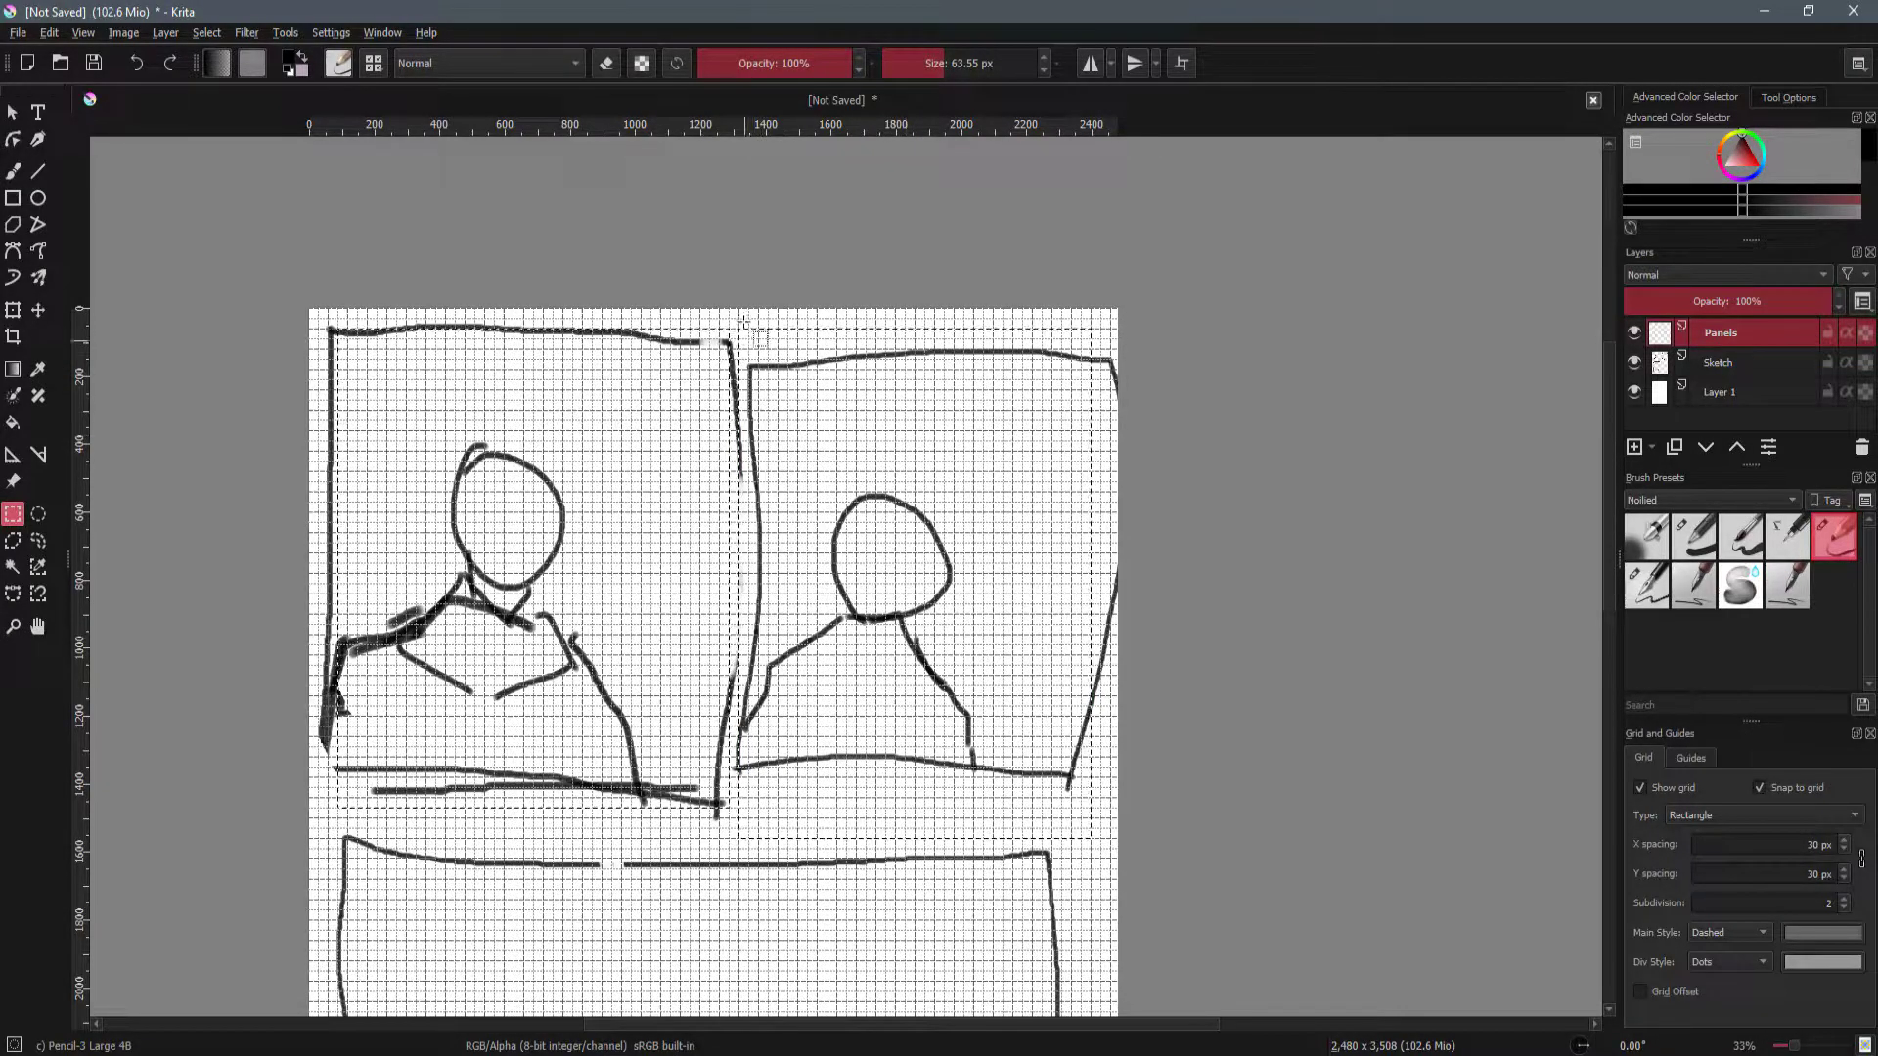
Add a grid-snapped rectangular selection for the large lower panel, spanning the full width of both upper panels.
scroll(780, 636, down, 10)
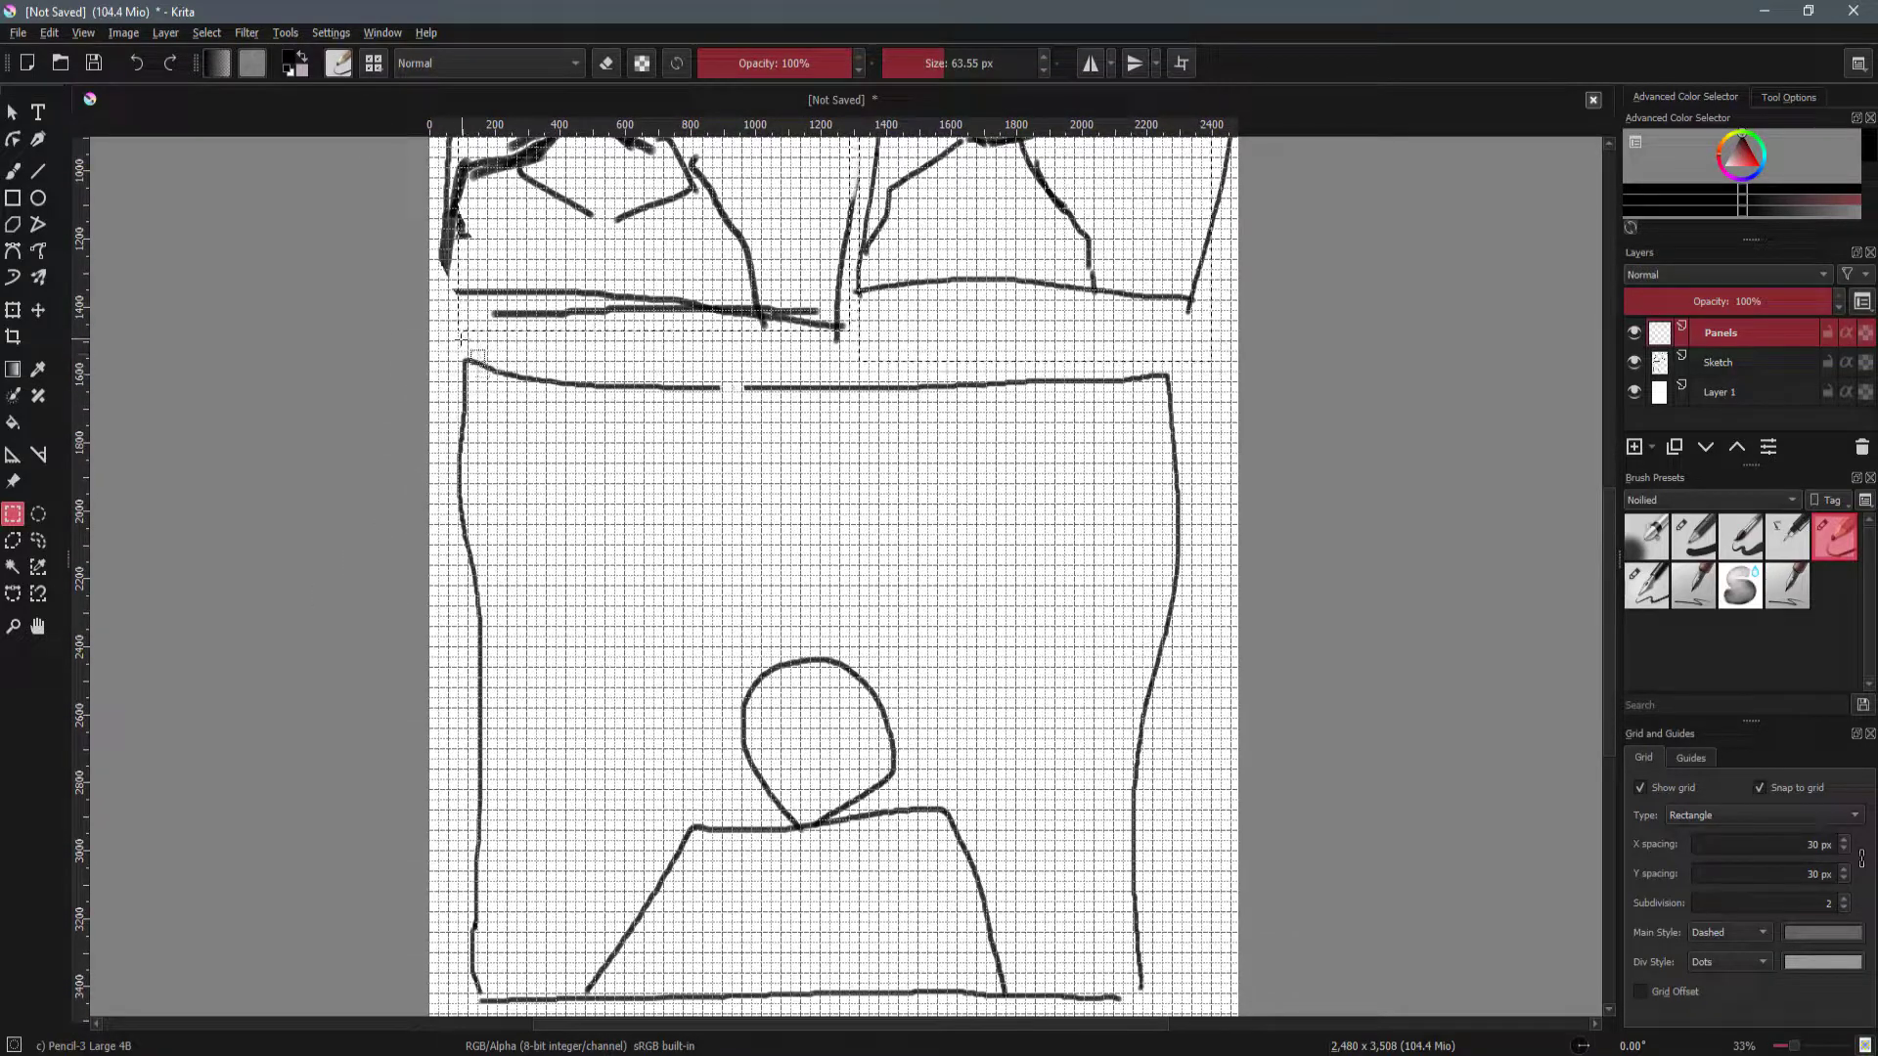
drag(459, 340, 1210, 924)
scroll(1221, 924, down, 3)
scroll(1087, 523, down, 1)
scroll(1085, 525, up, 1)
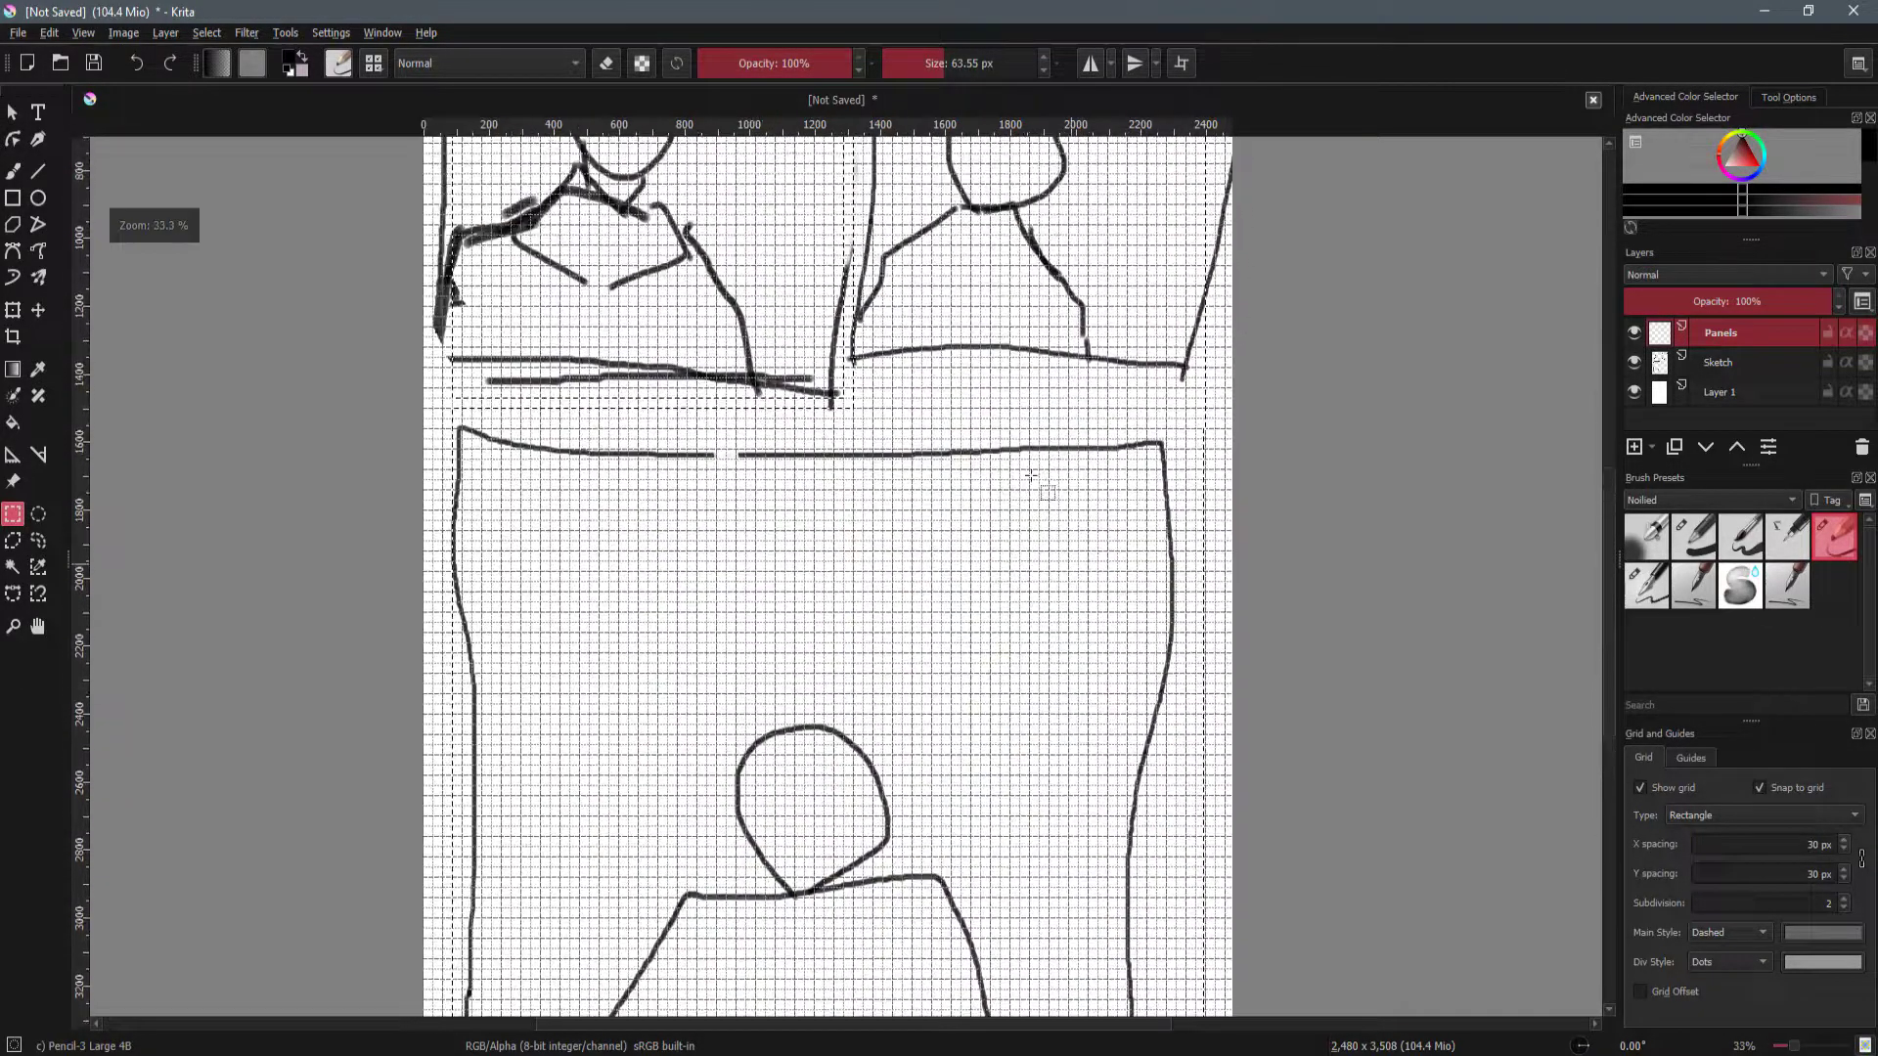
scroll(1060, 530, up, 5)
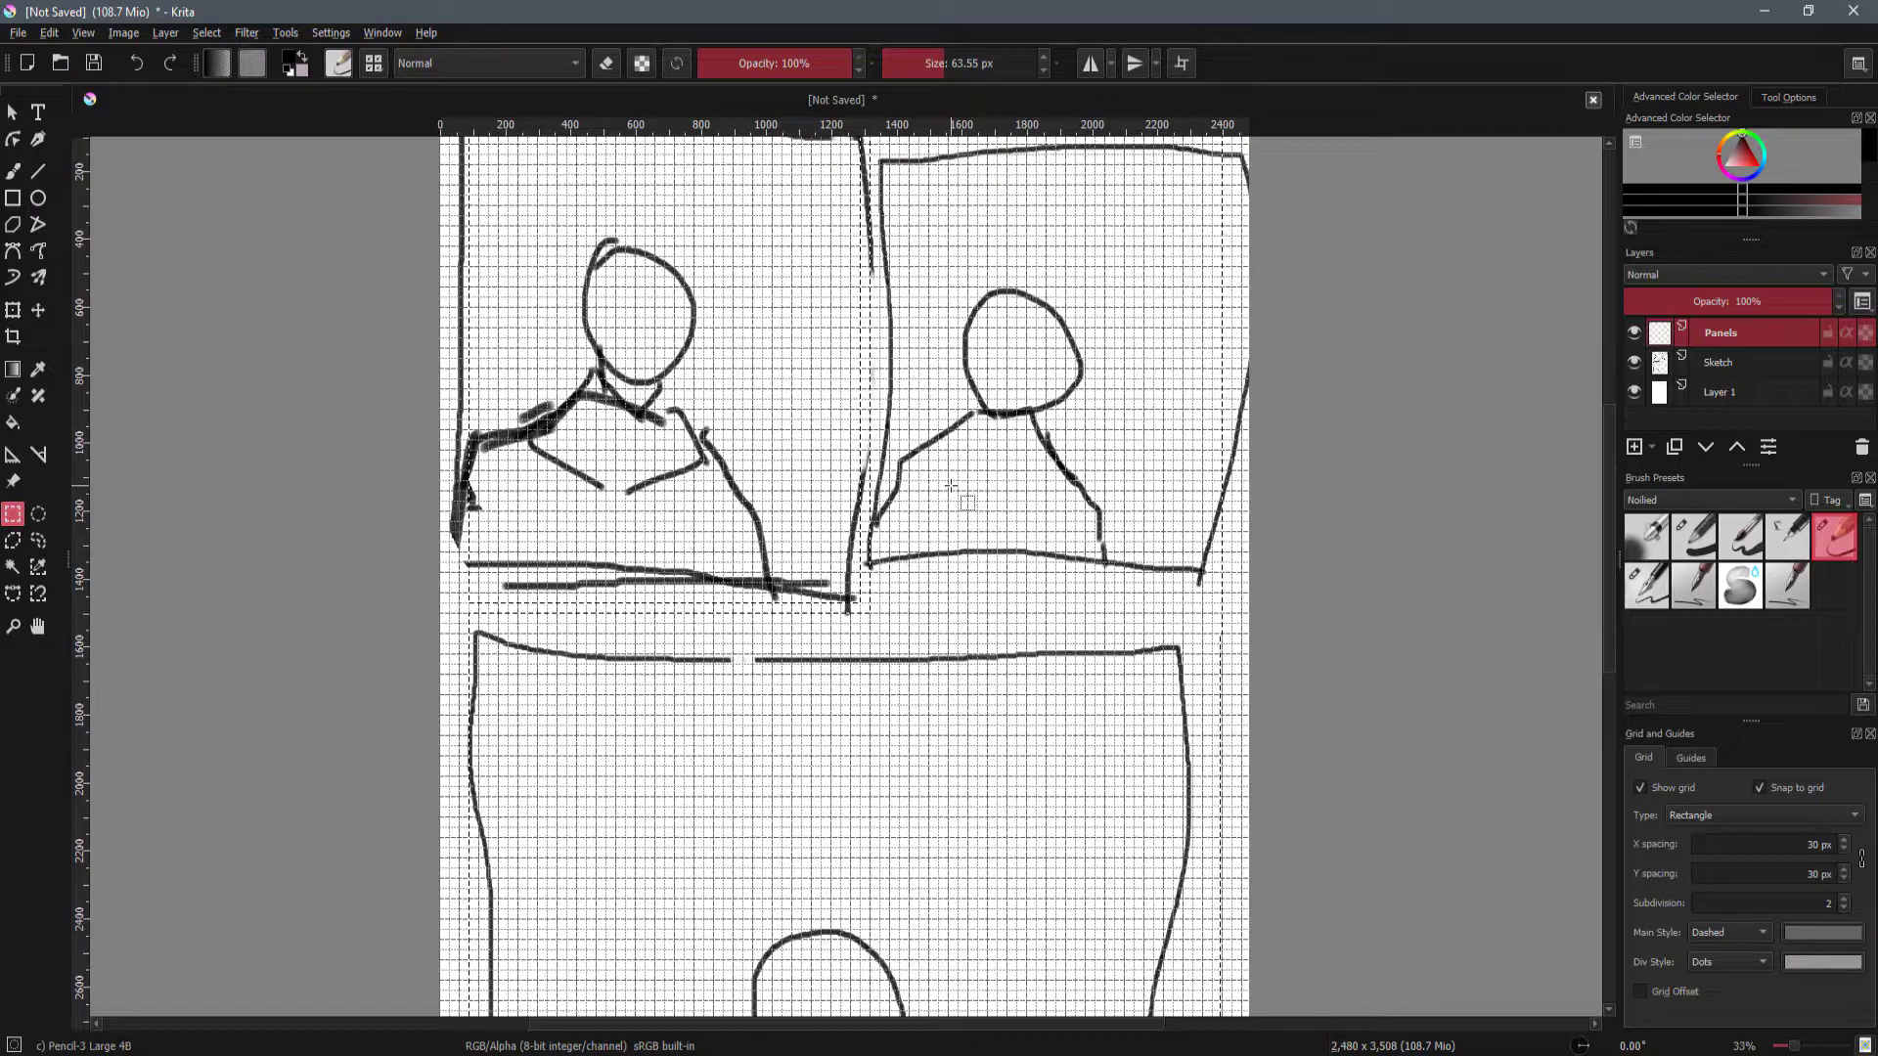
Fill the selected panel areas with the black foreground colour on the Panels layer.
key(shift+BackSpace)
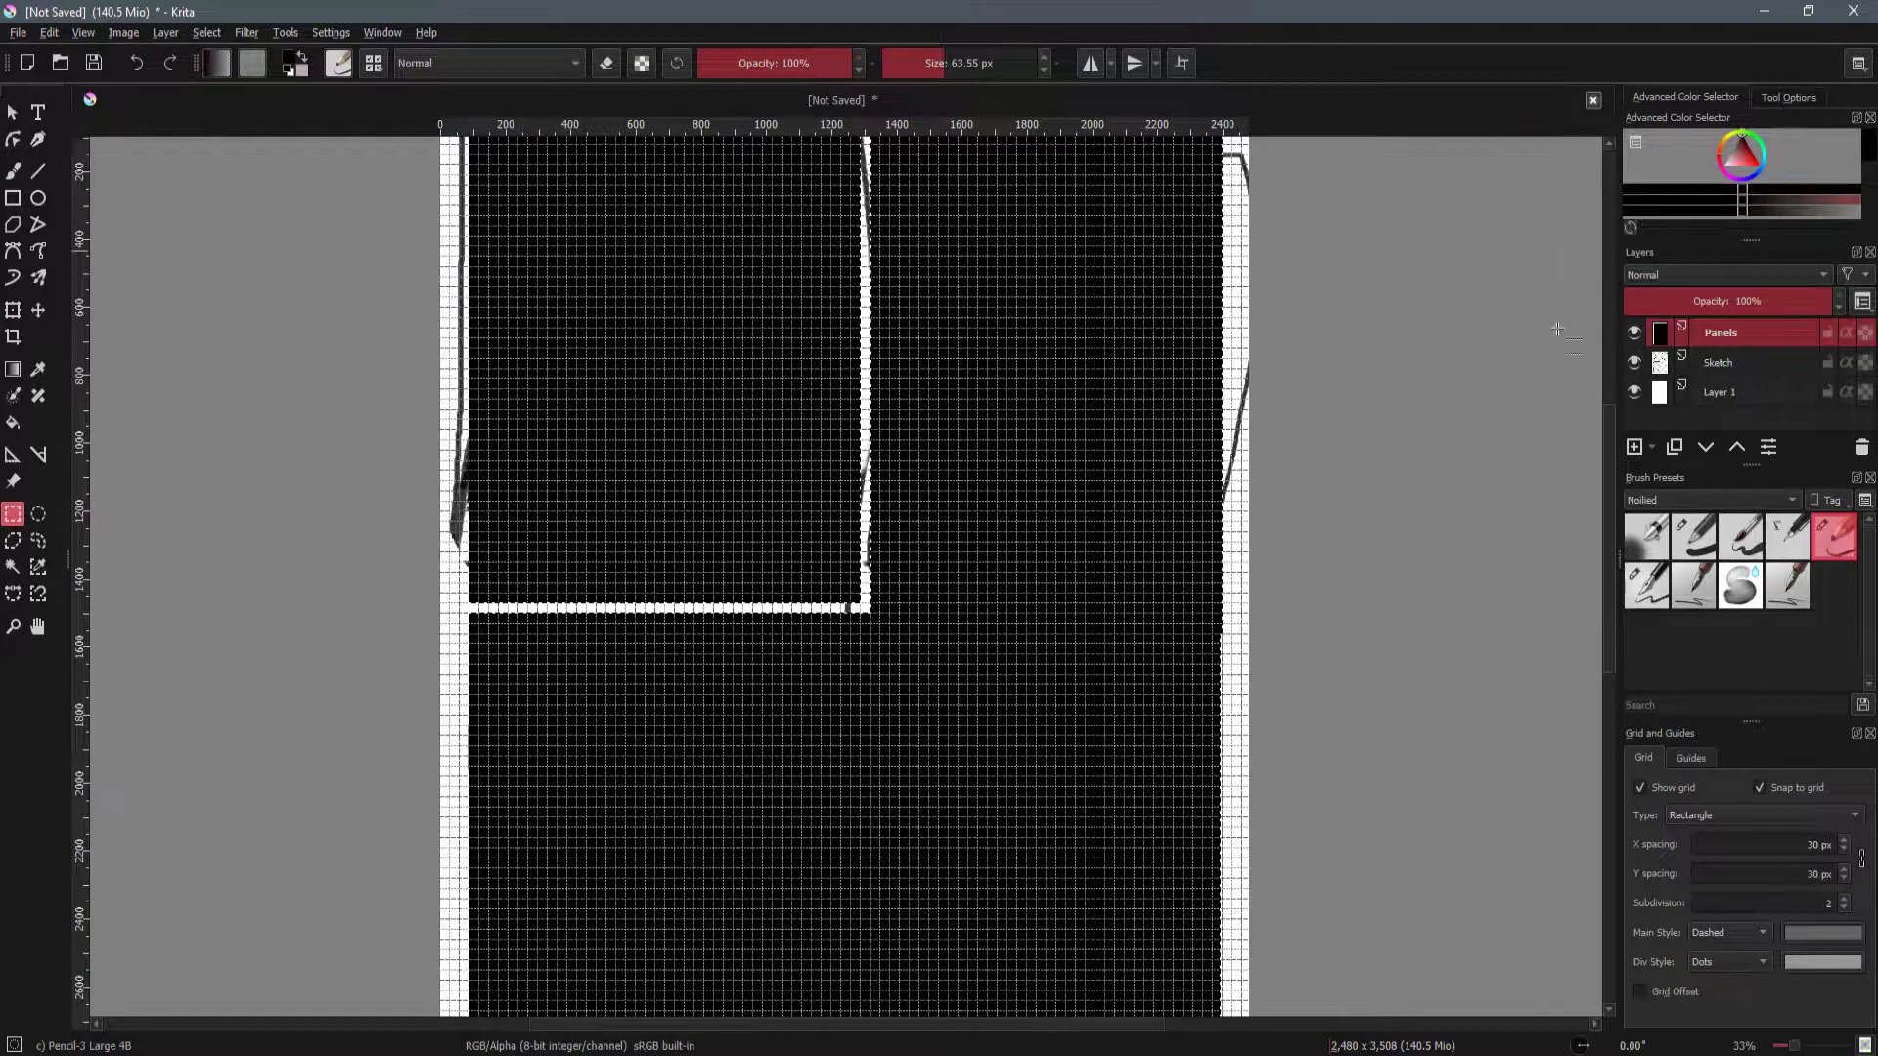
scroll(1172, 555, down, 2)
drag(1173, 512, 1178, 387)
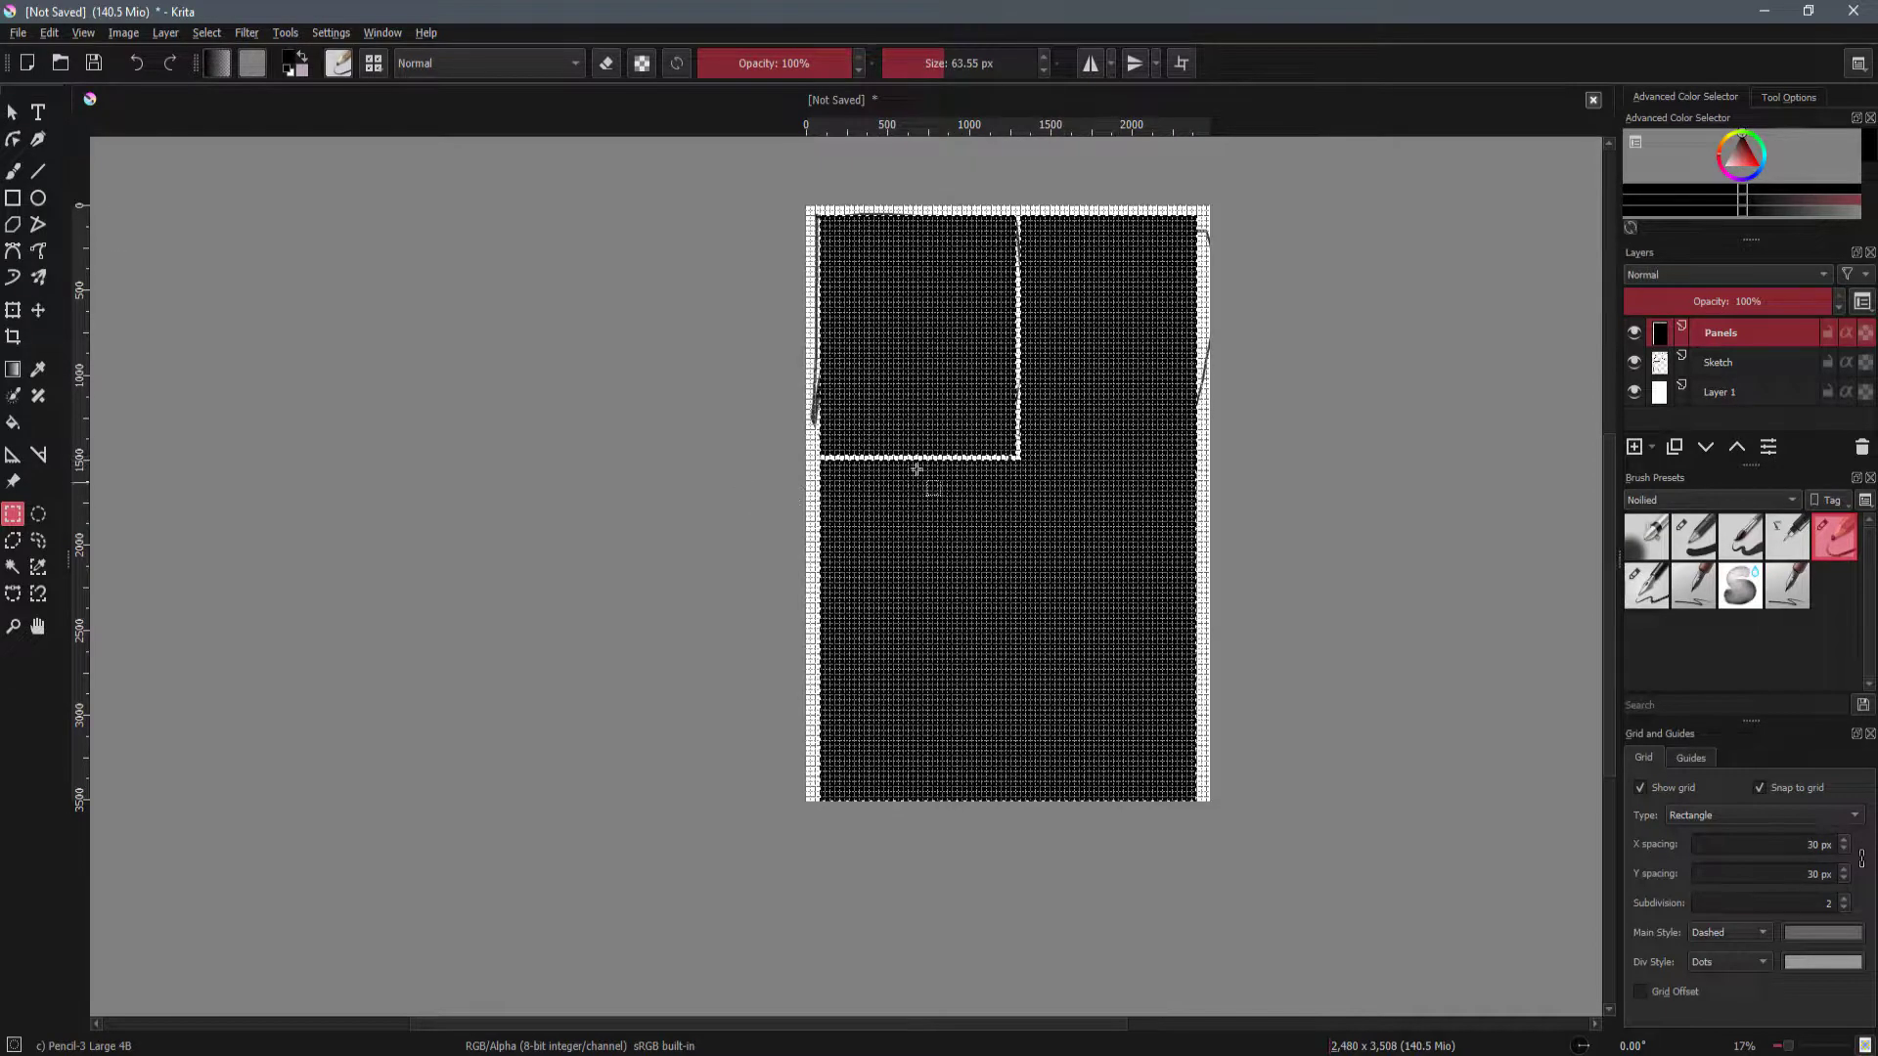
drag(1099, 499, 1106, 587)
scroll(1106, 567, up, 1)
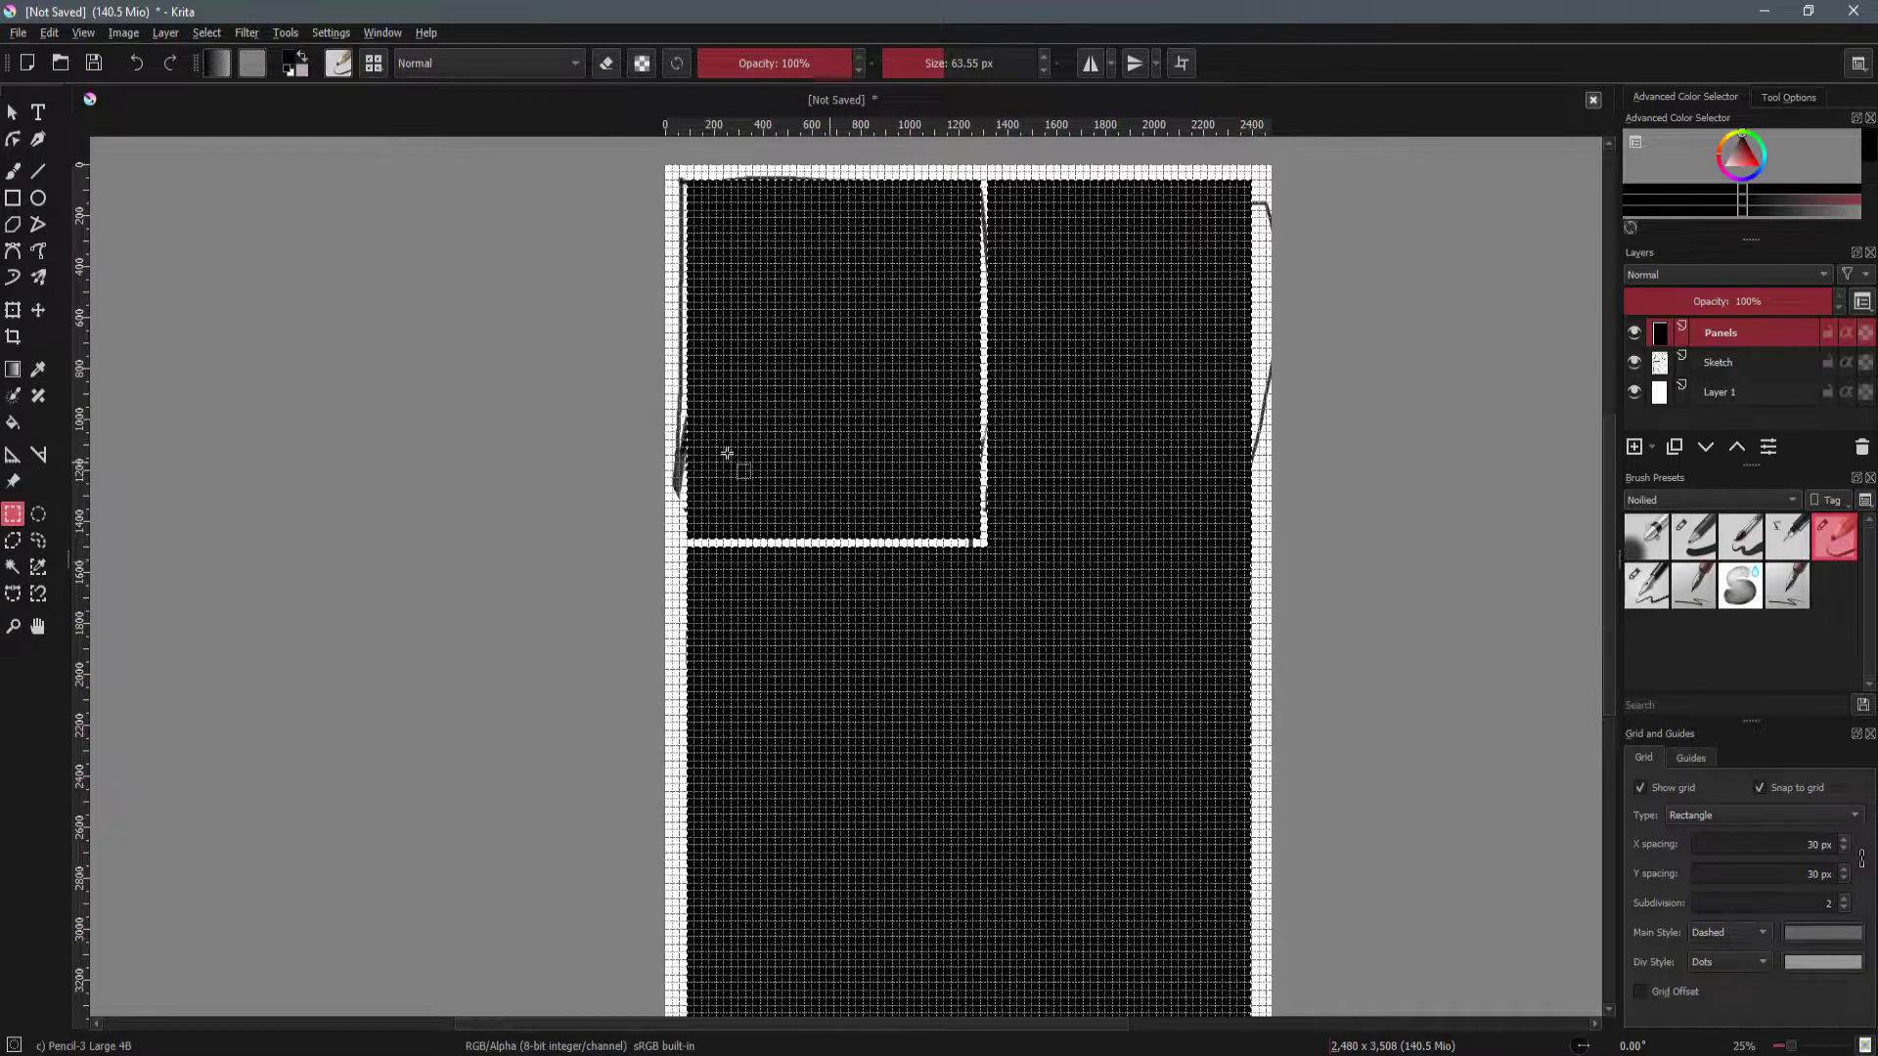
Shrink the panel selection by 10 and clear the fill inside it to leave thin black panel frames.
click(210, 33)
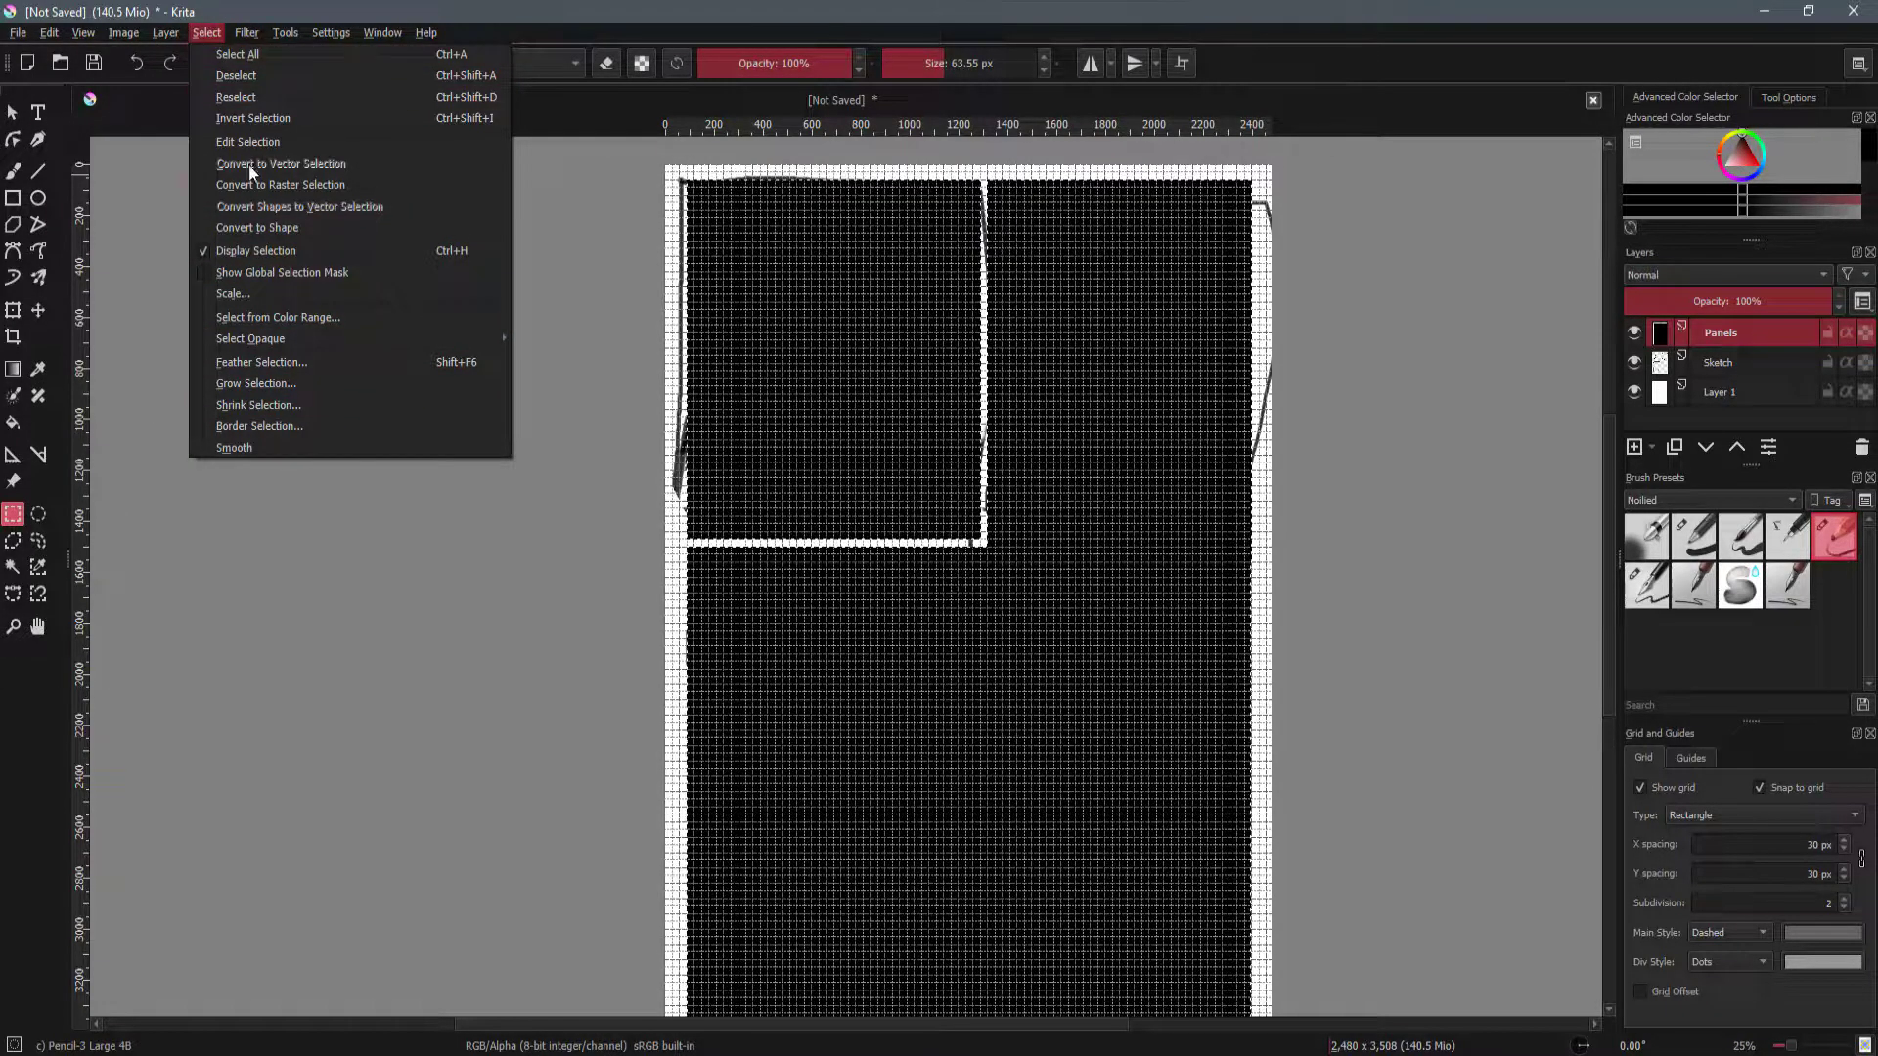
click(262, 403)
text(10)
click(963, 589)
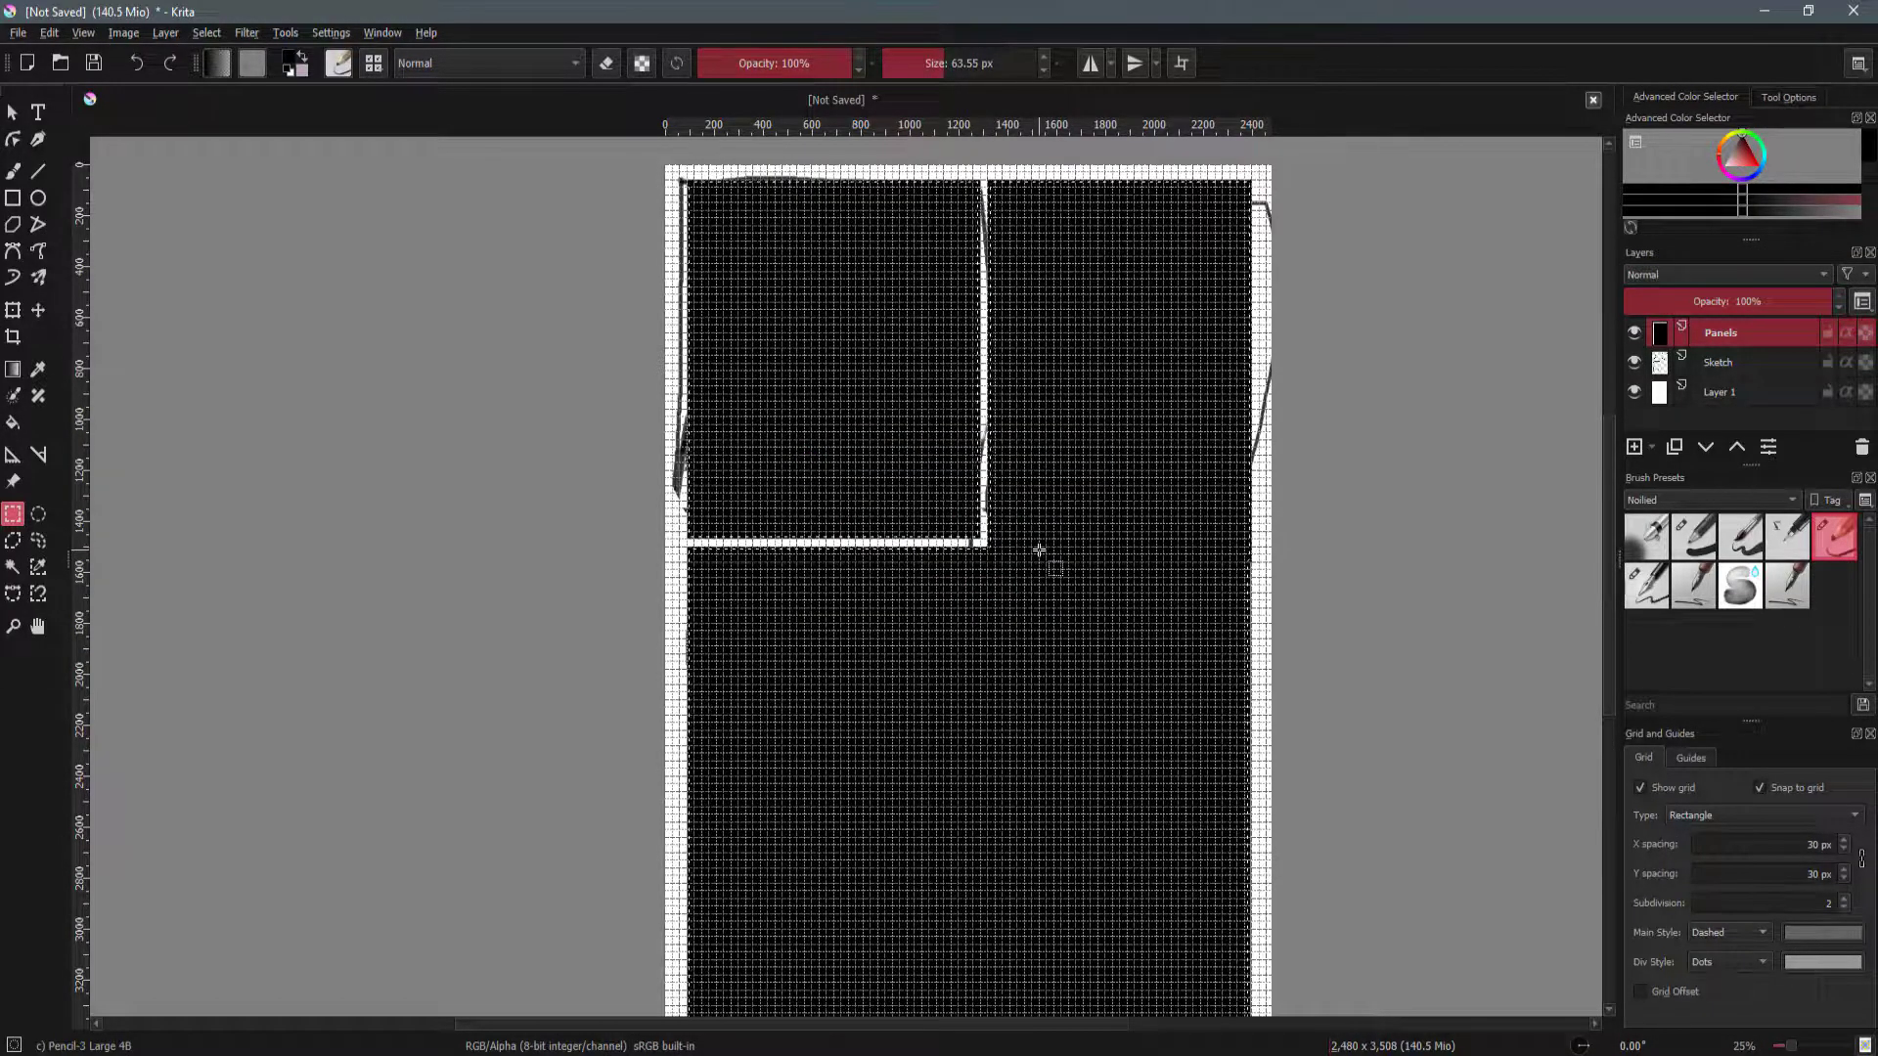
key(Delete)
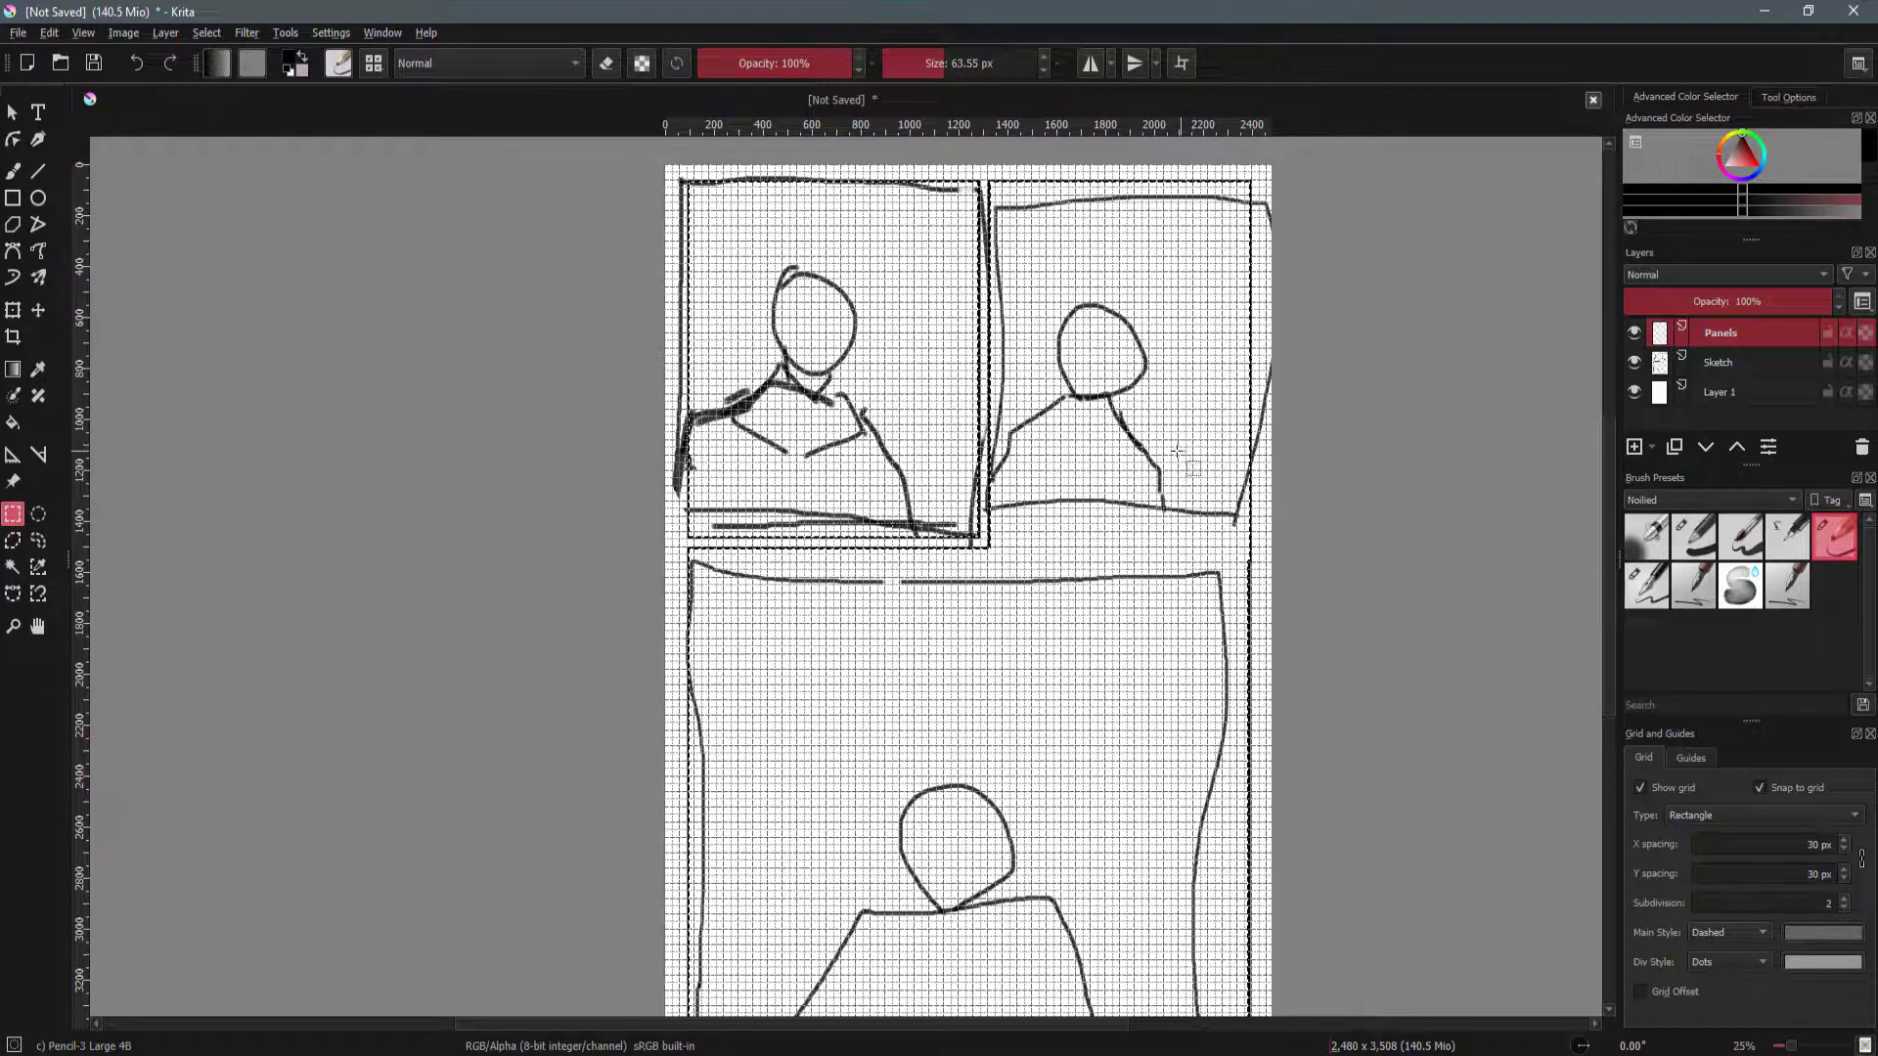
Isolate the Panels layer to check the panel frames, and show all layers again.
alt+click(1658, 332)
scroll(1125, 587, down, 2)
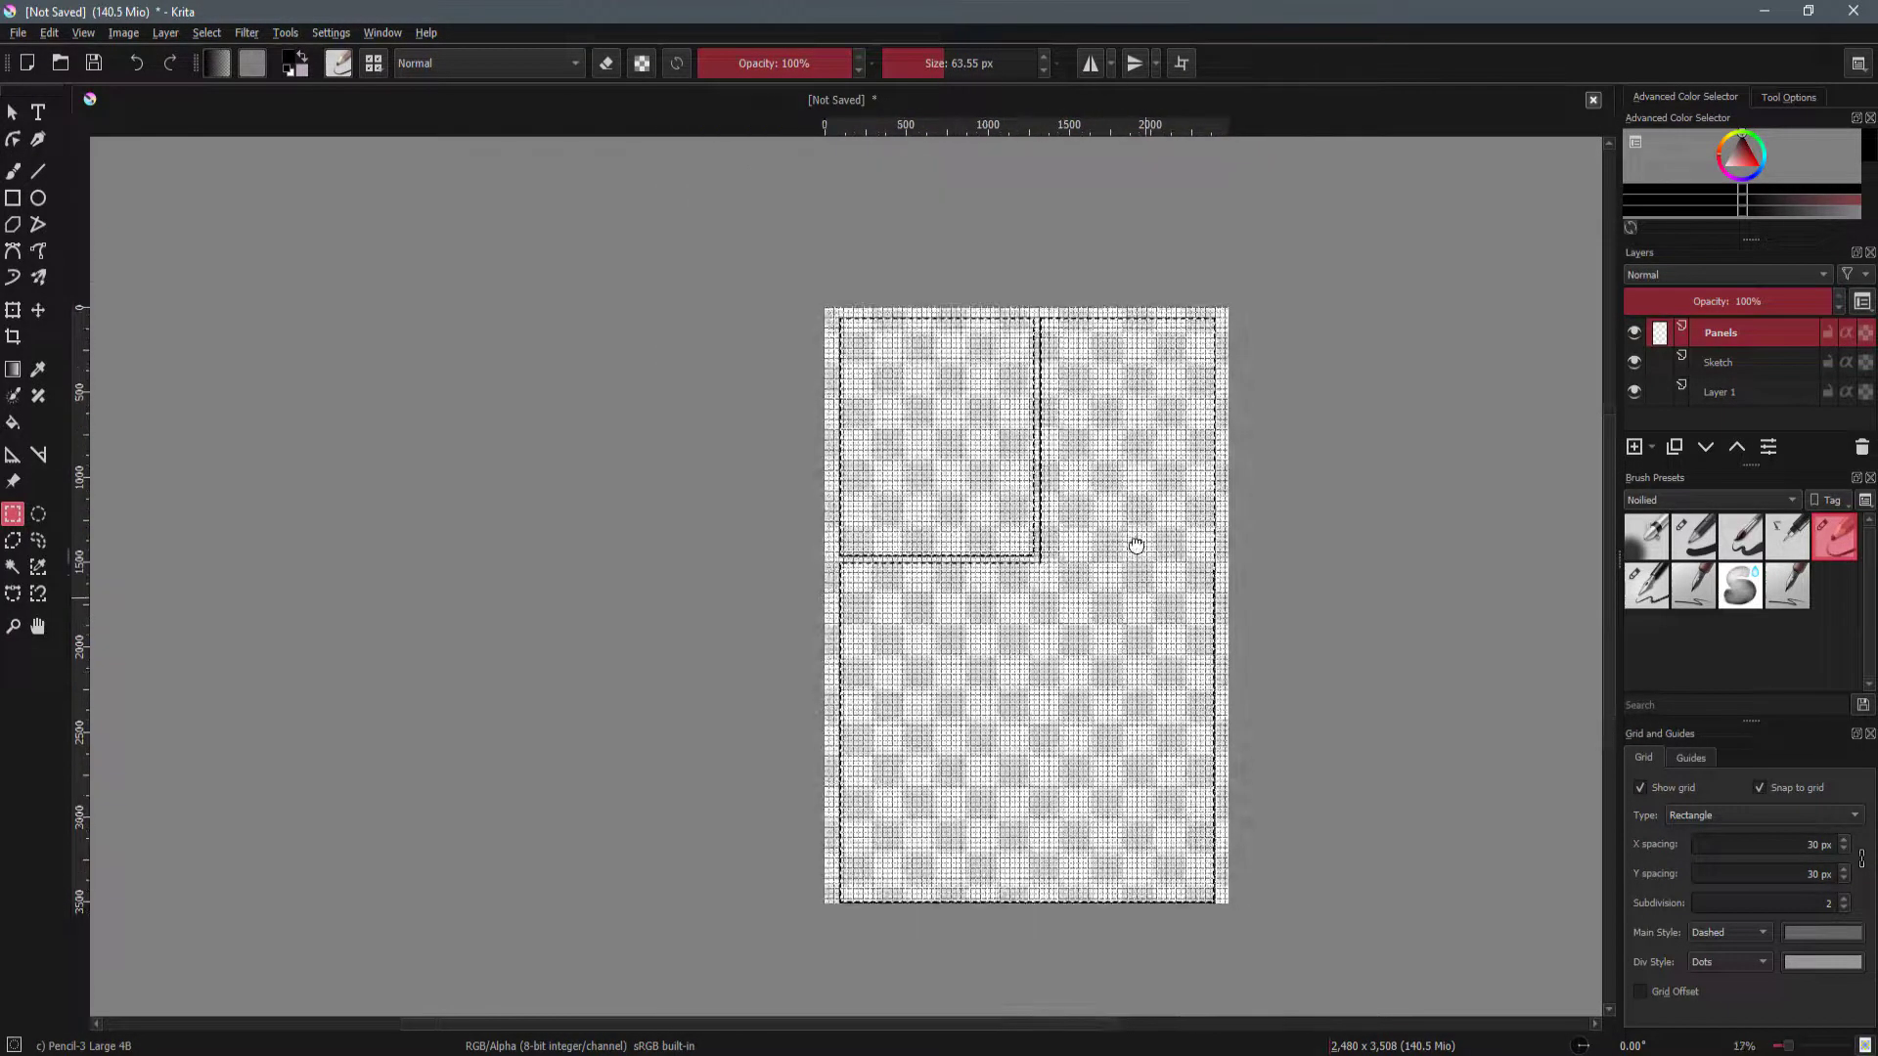
scroll(1134, 489, up, 3)
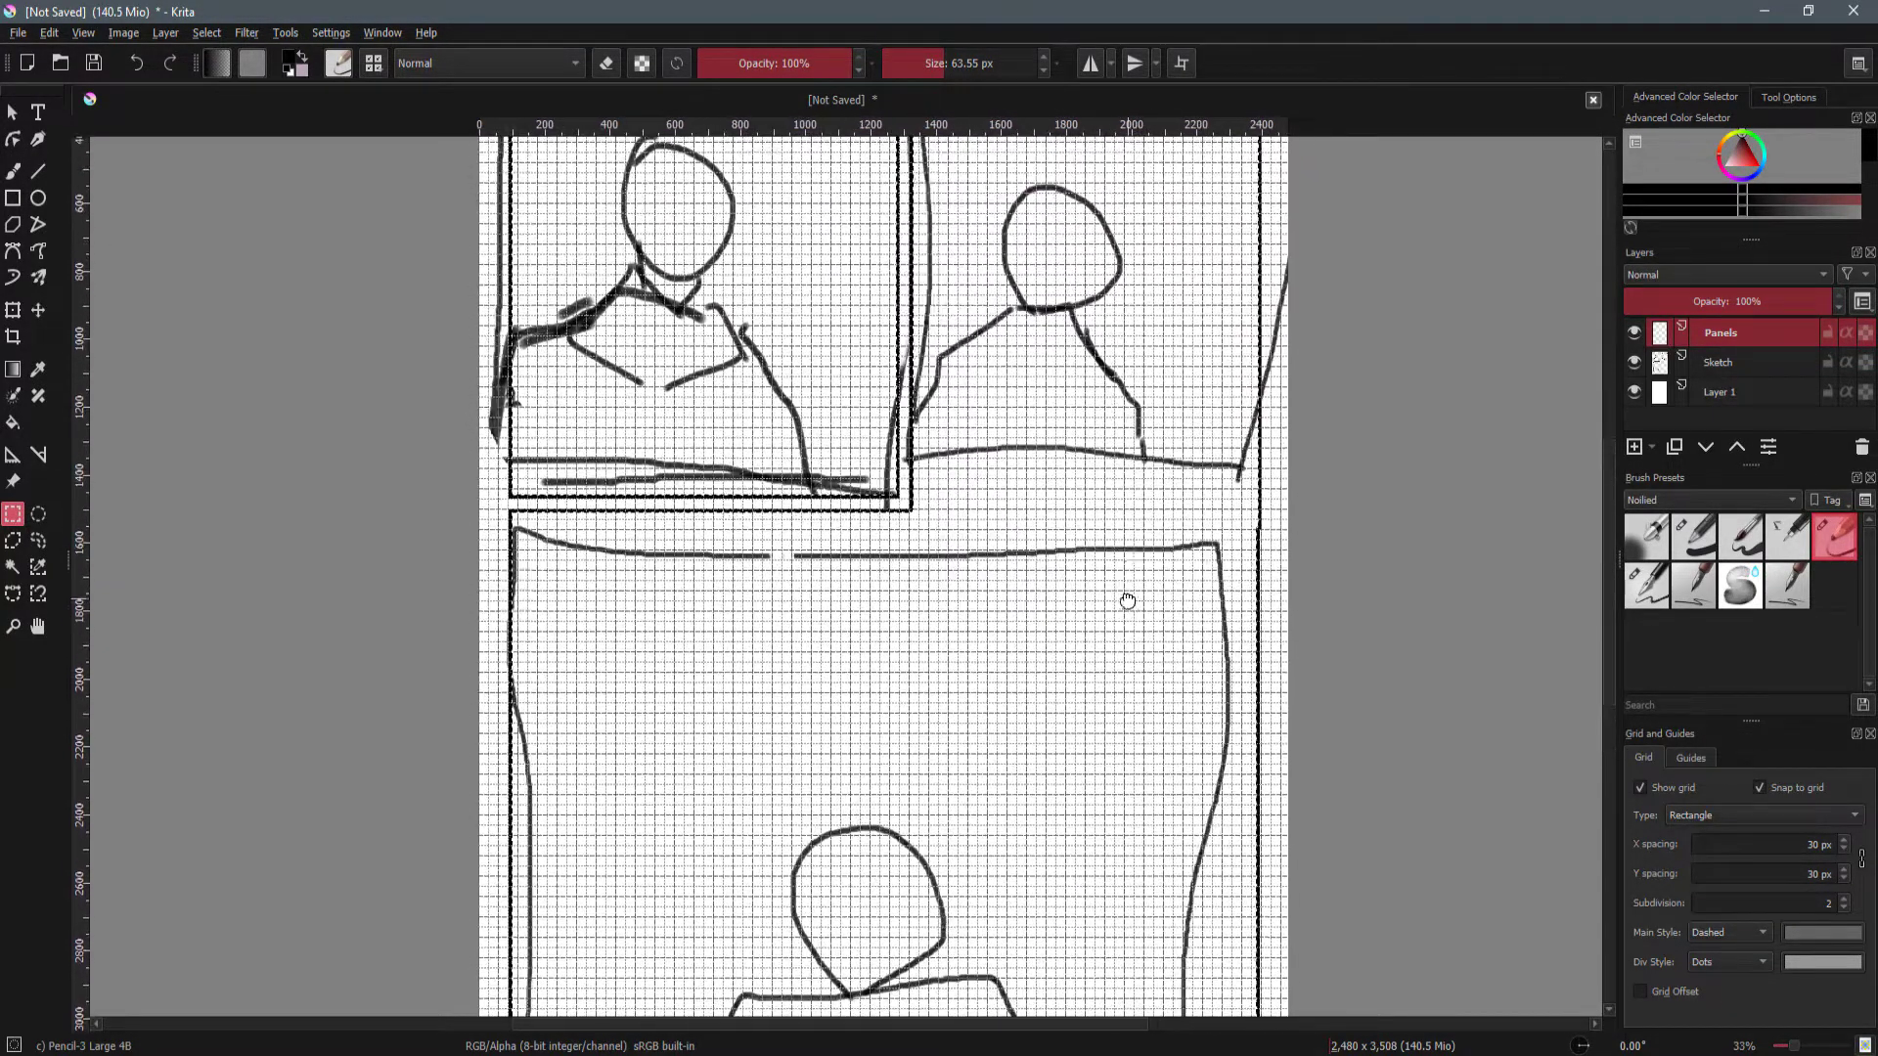
scroll(1127, 587, down, 1)
drag(1119, 515, 1151, 637)
On the Sketch layer, make a freehand selection around the entire upper-left sketched panel.
click(1760, 363)
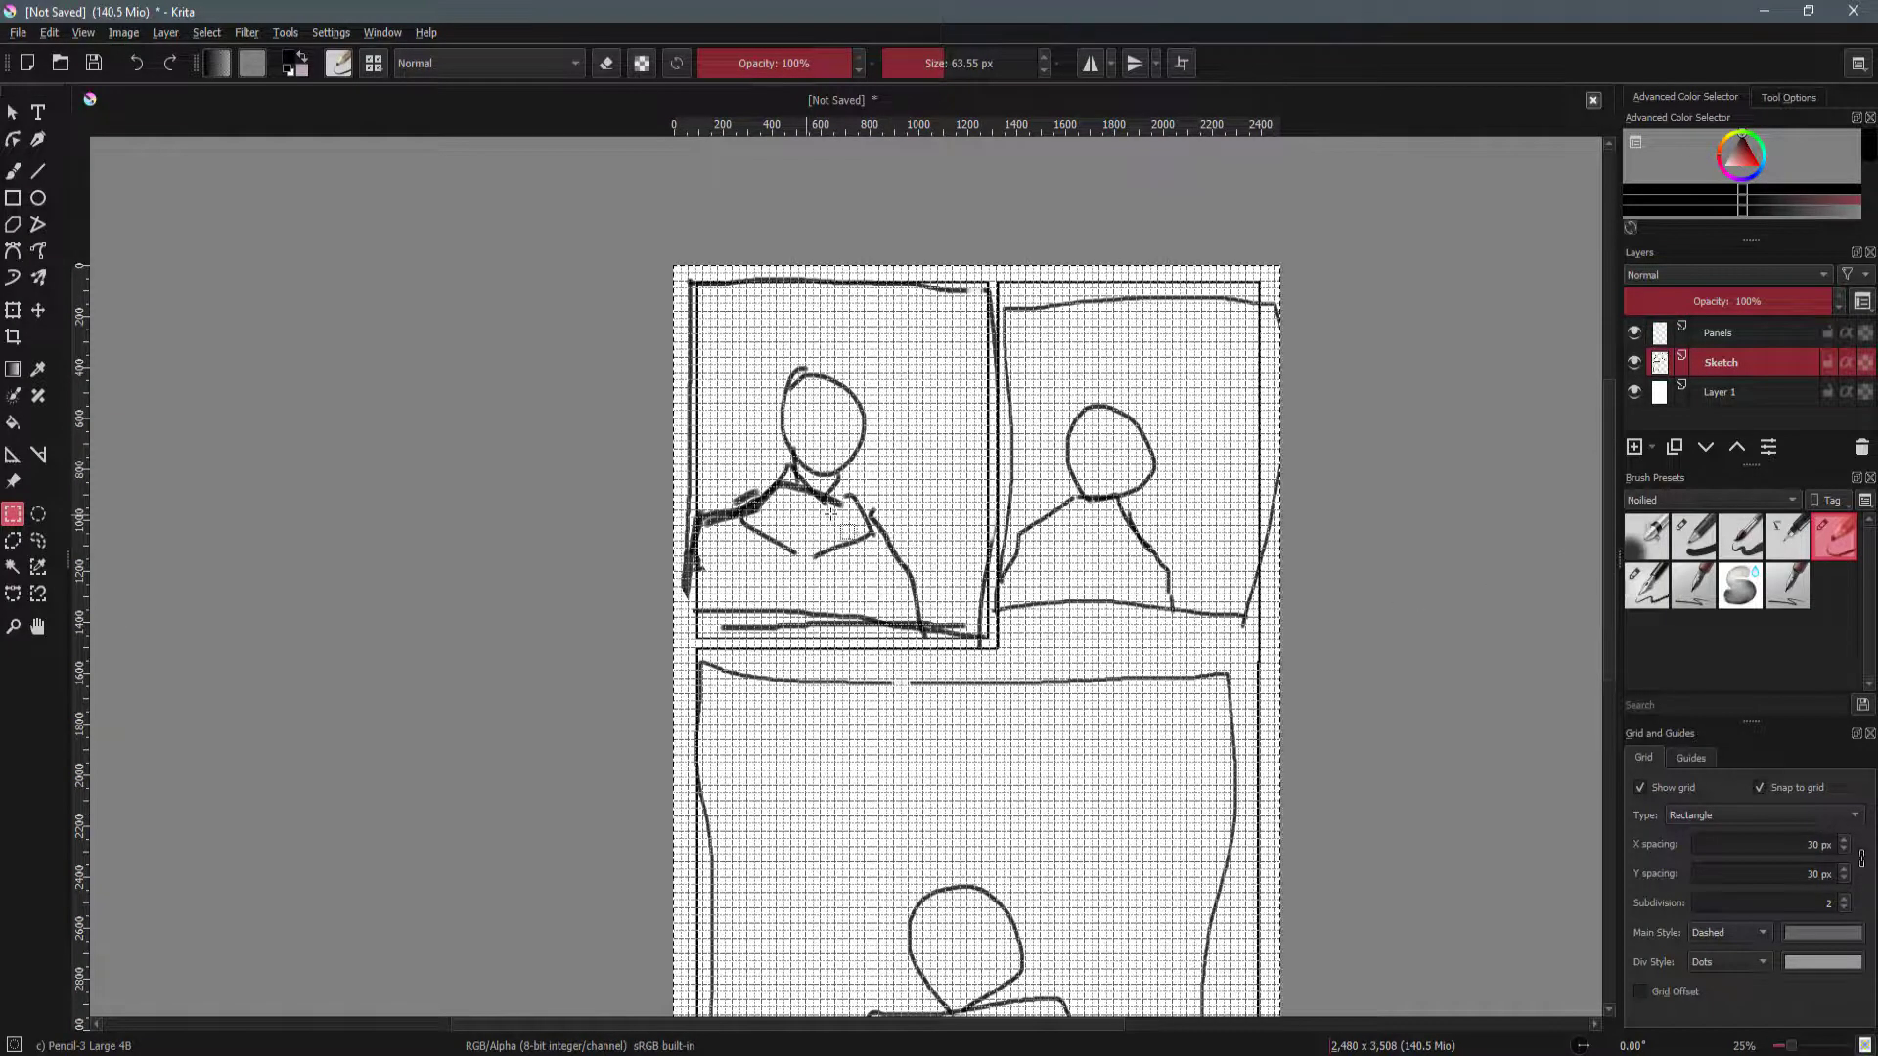
click(43, 542)
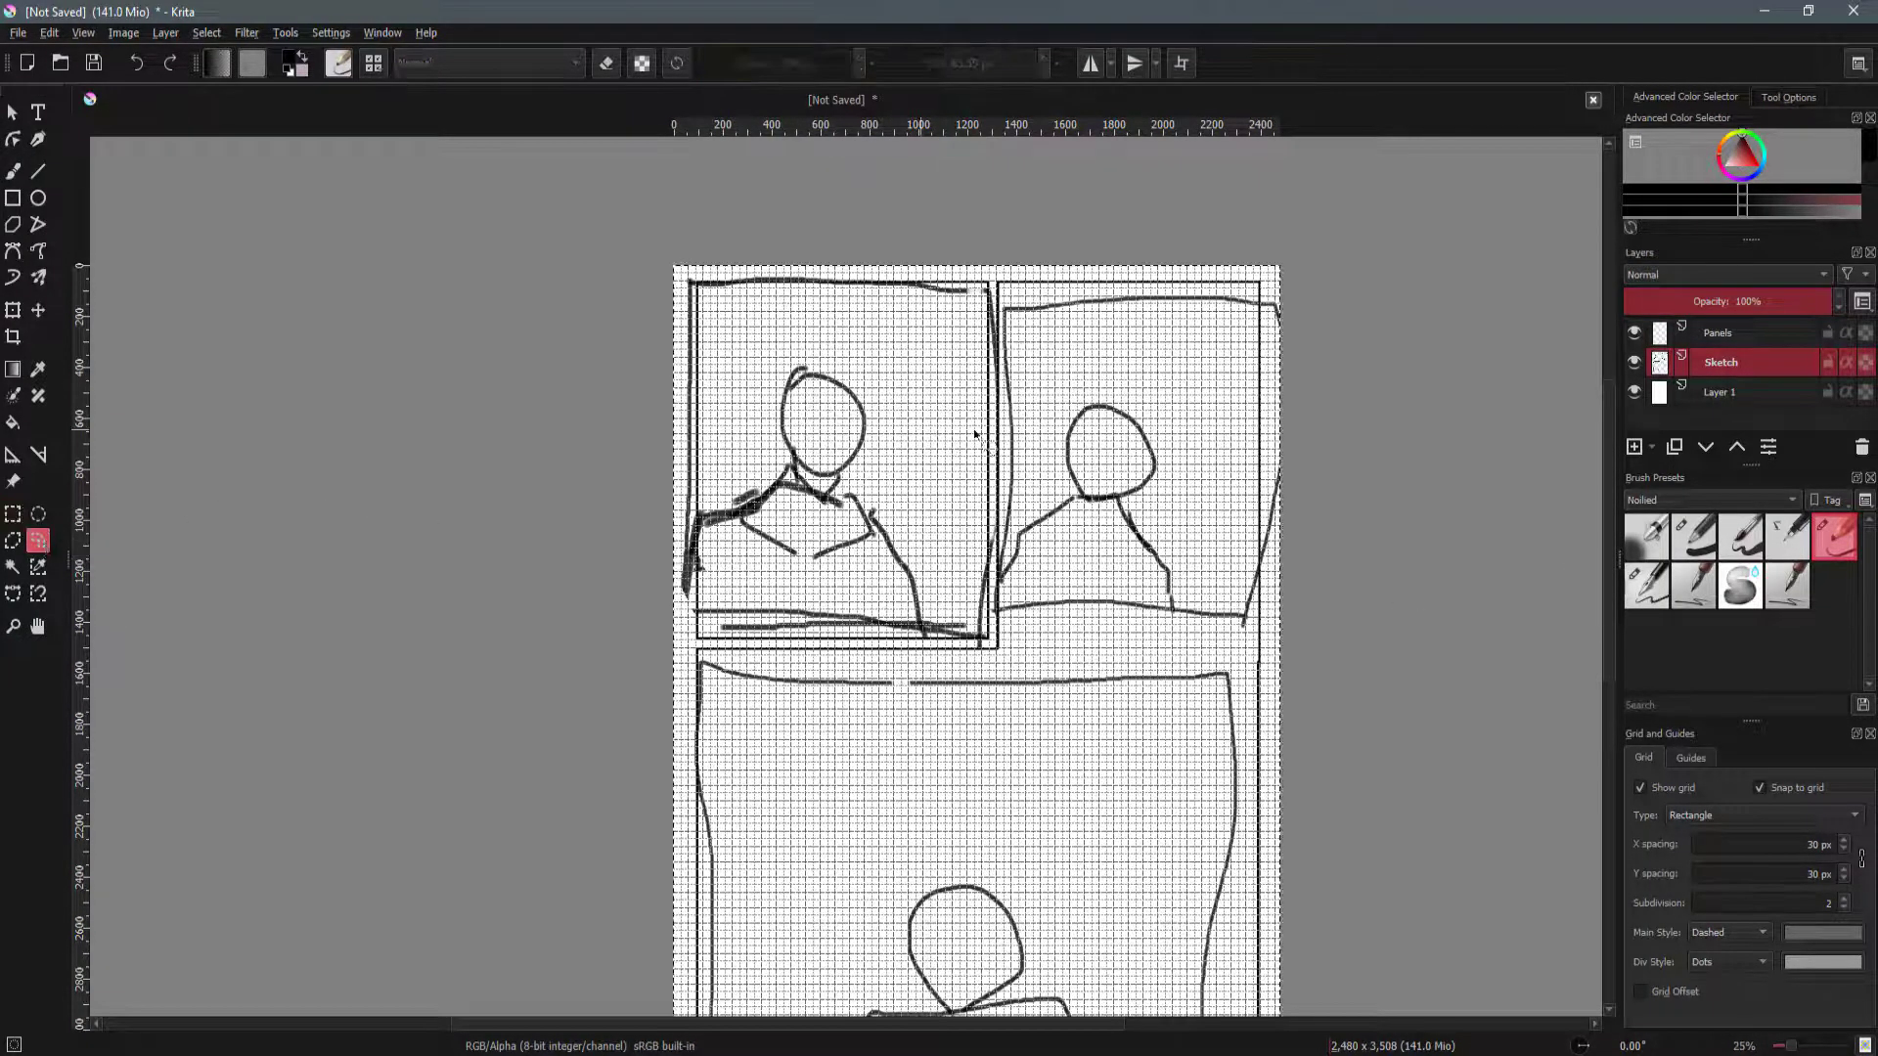
scroll(931, 440, up, 1)
right_click(691, 335)
click(737, 358)
drag(607, 228, 593, 327)
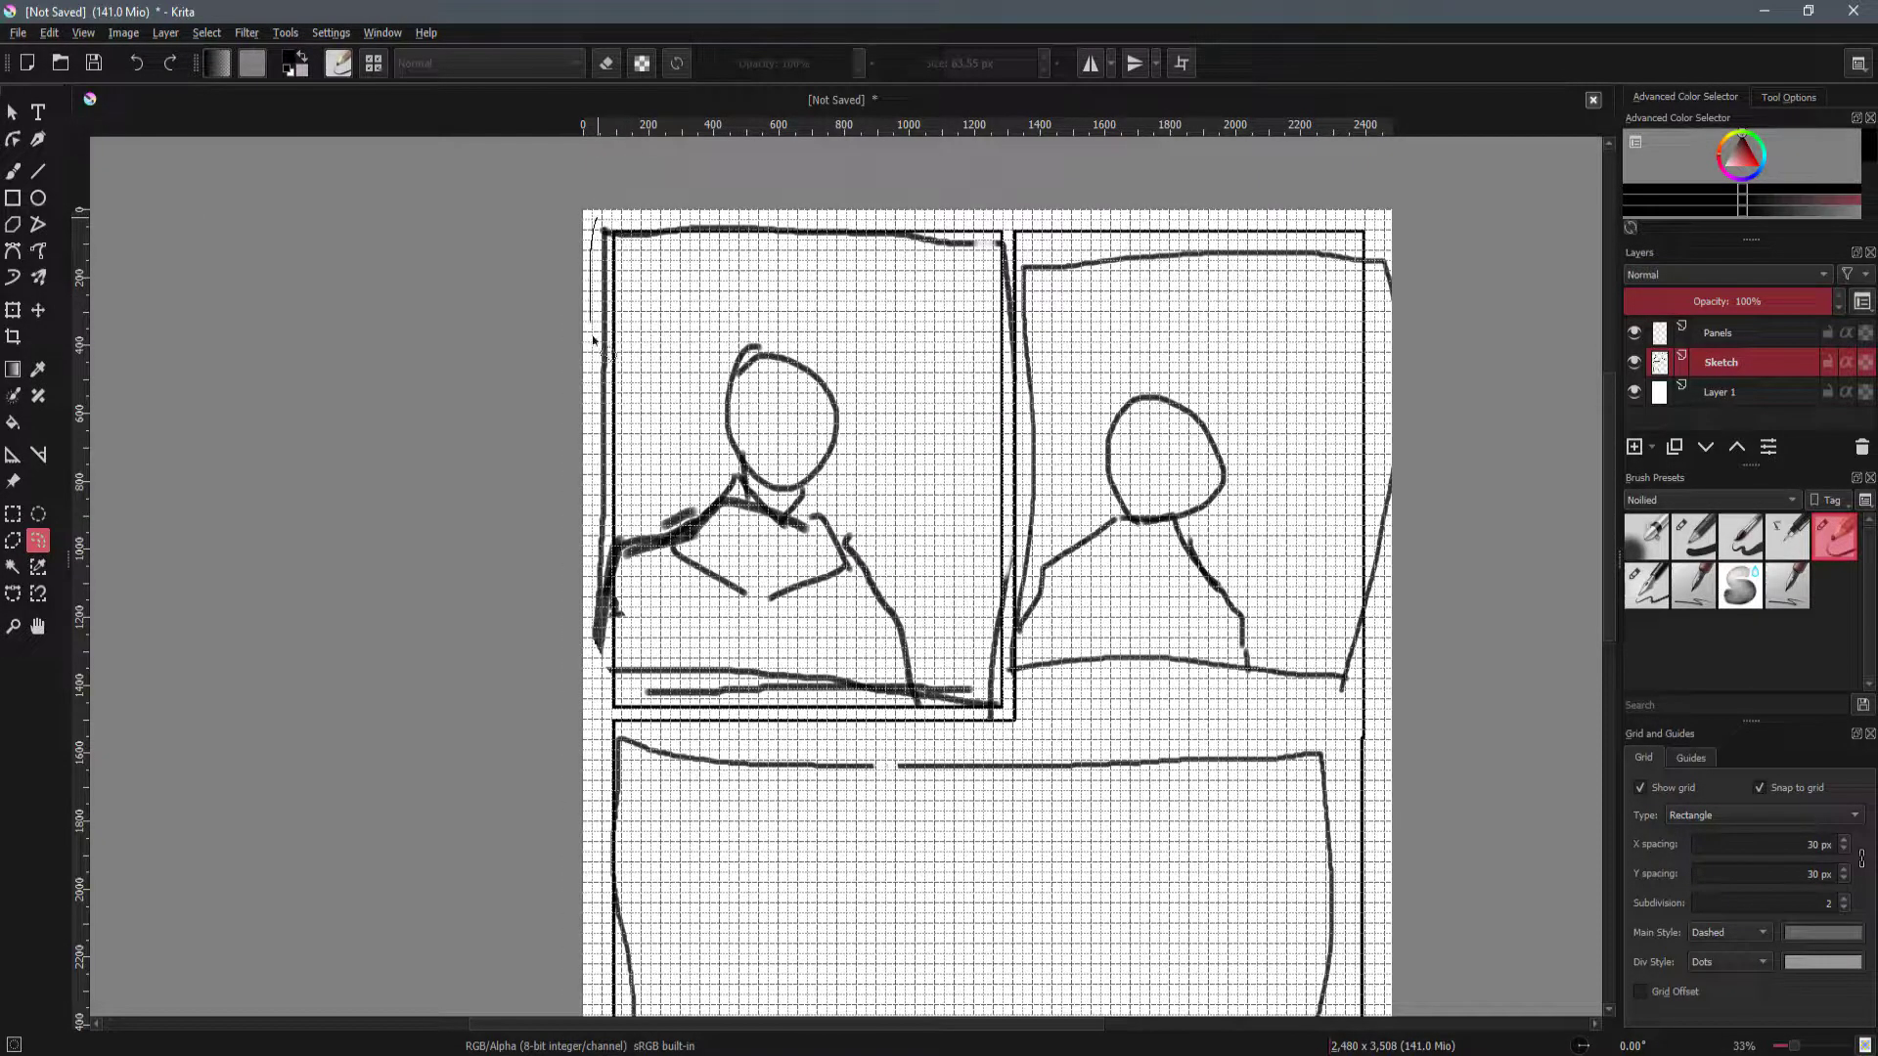
mouse_move(821, 725)
mouse_down()
mouse_move(1004, 731)
mouse_move(1017, 660)
mouse_up()
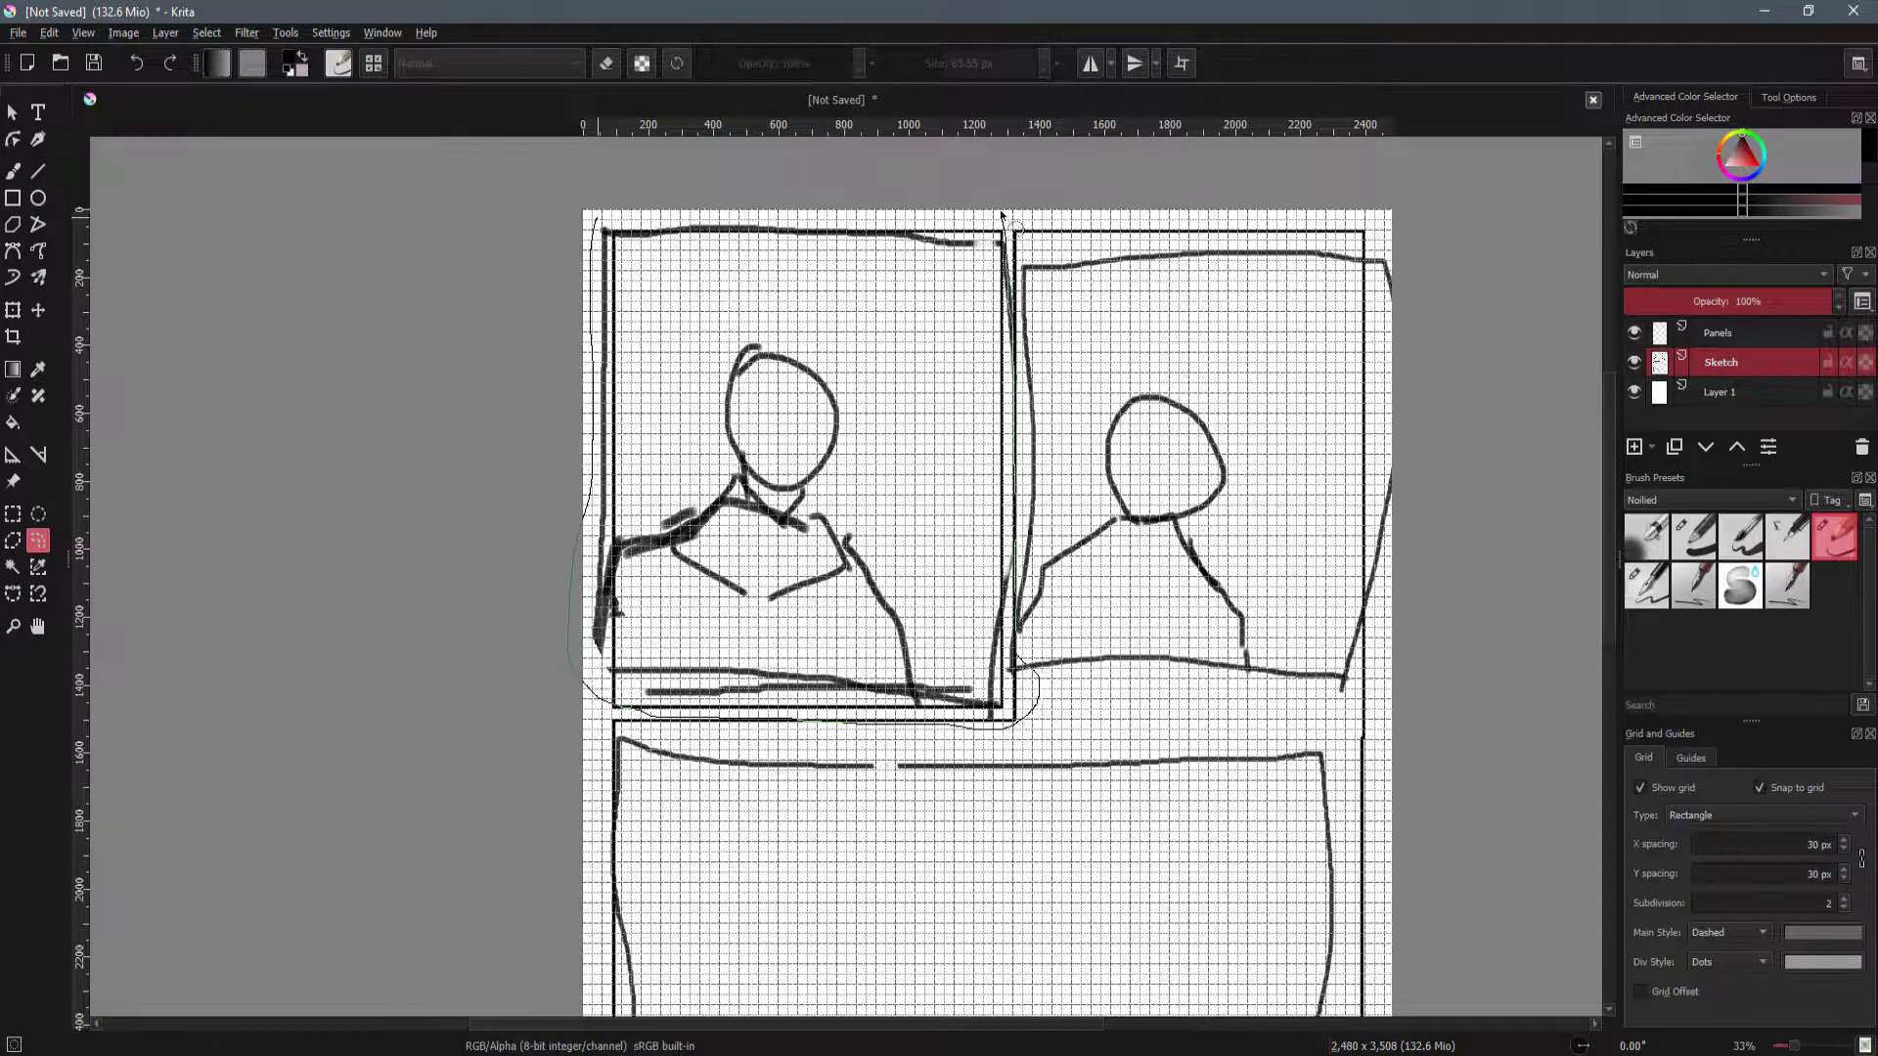
drag(751, 217, 608, 228)
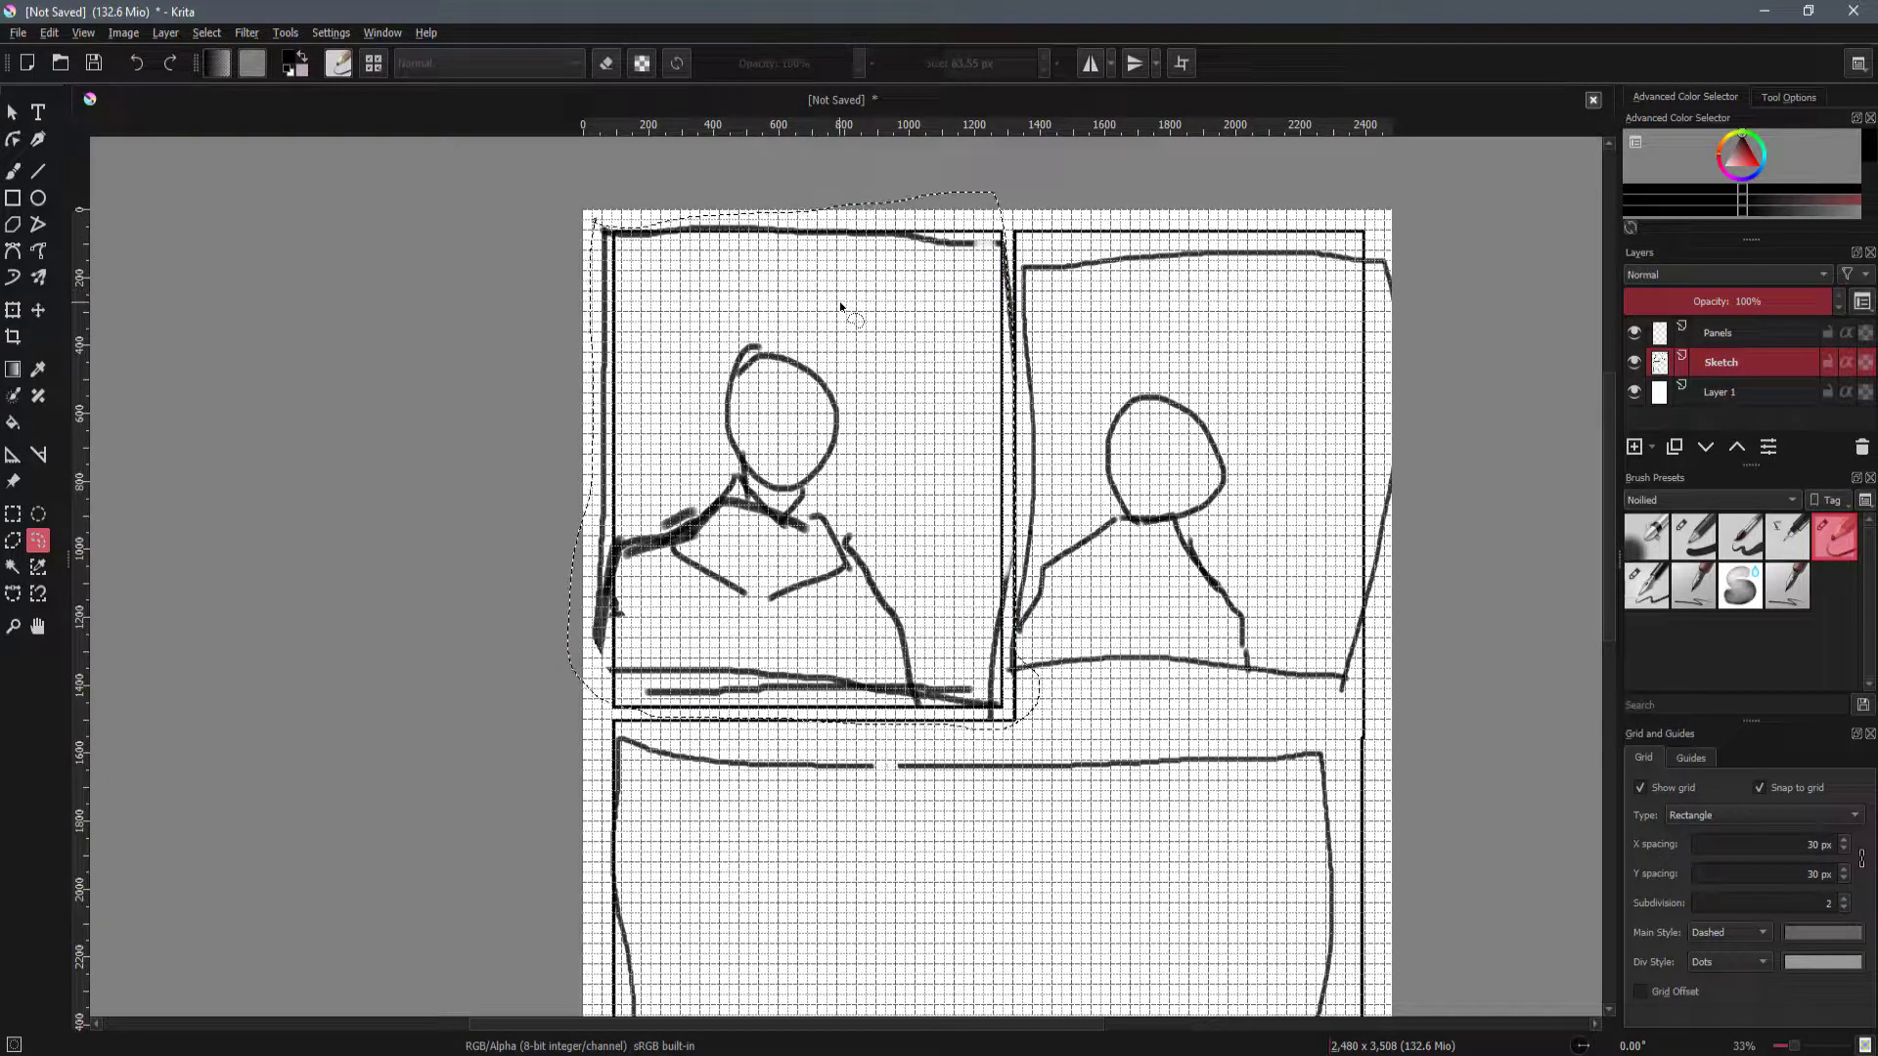
Transform the selected sketch, scaling it down slightly and moving it to fit the upper-left panel frame.
key(ctrl+t)
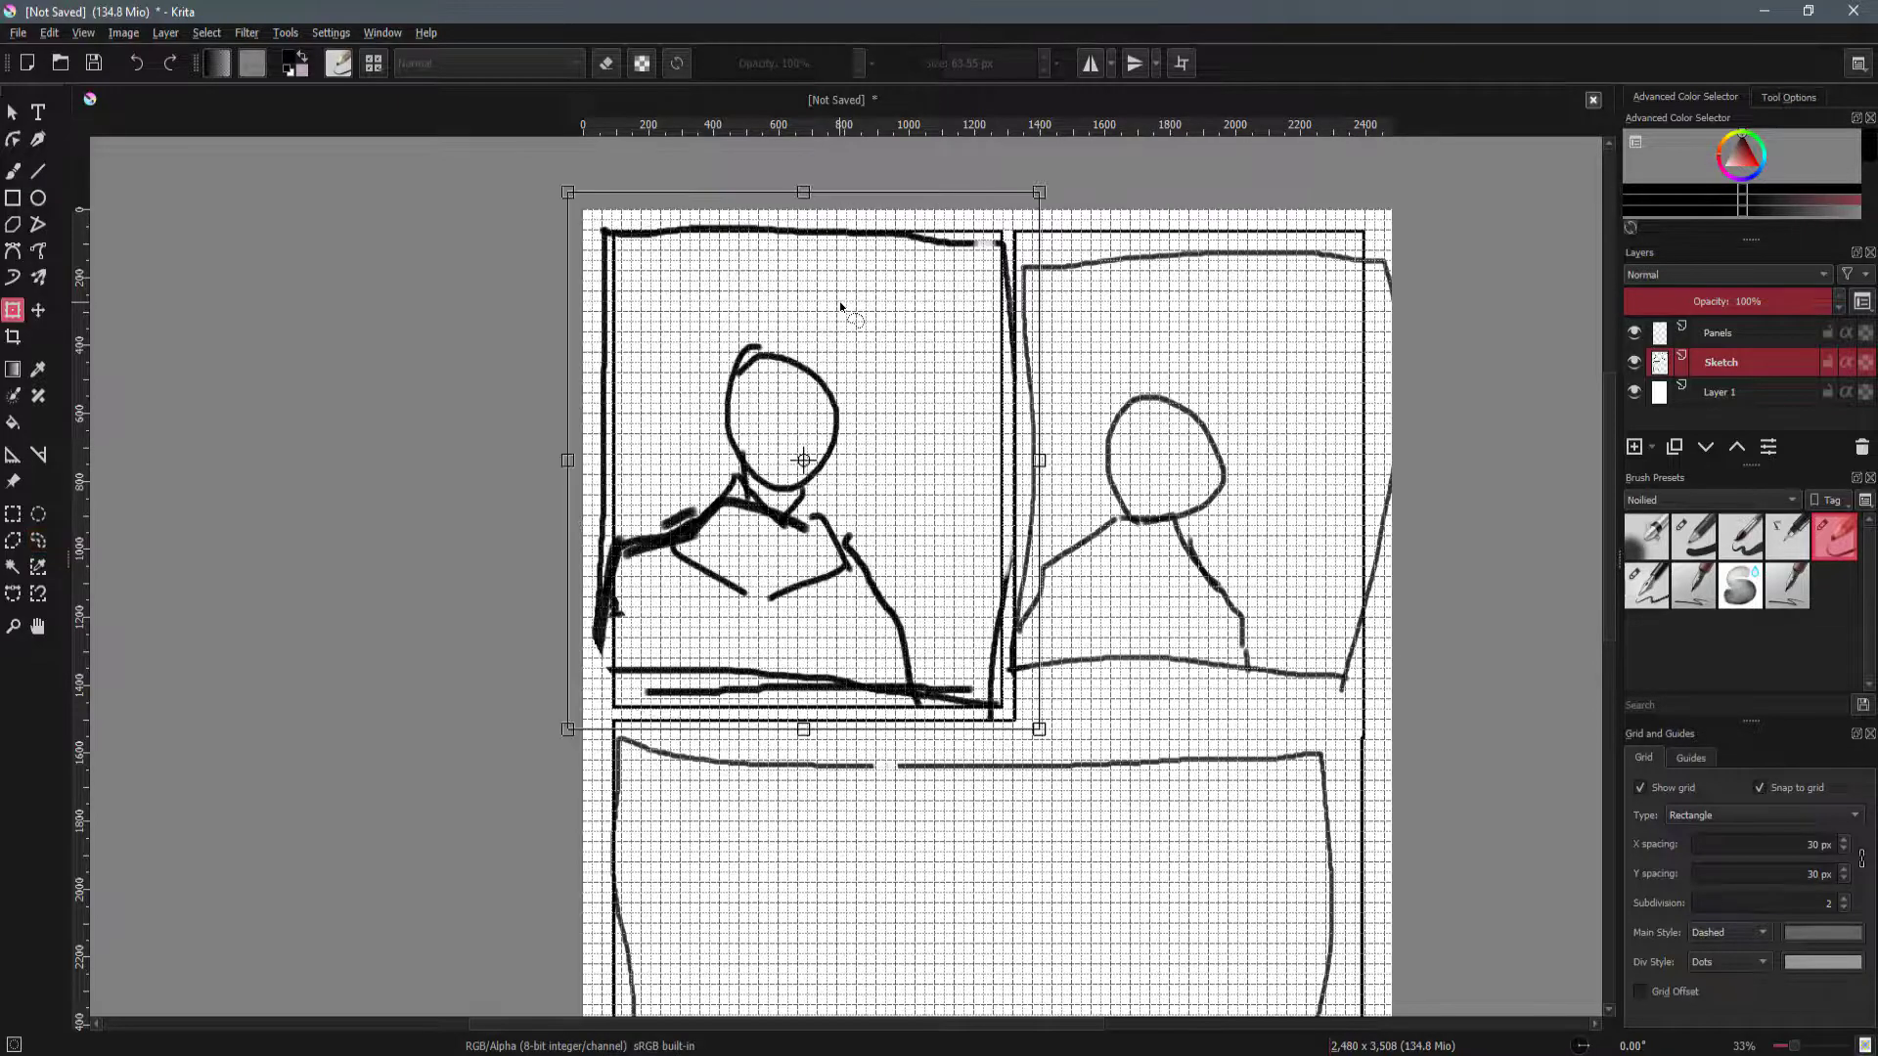
mouse_move(1043, 186)
mouse_down()
mouse_move(1000, 236)
mouse_move(1024, 207)
mouse_up()
drag(946, 349, 956, 349)
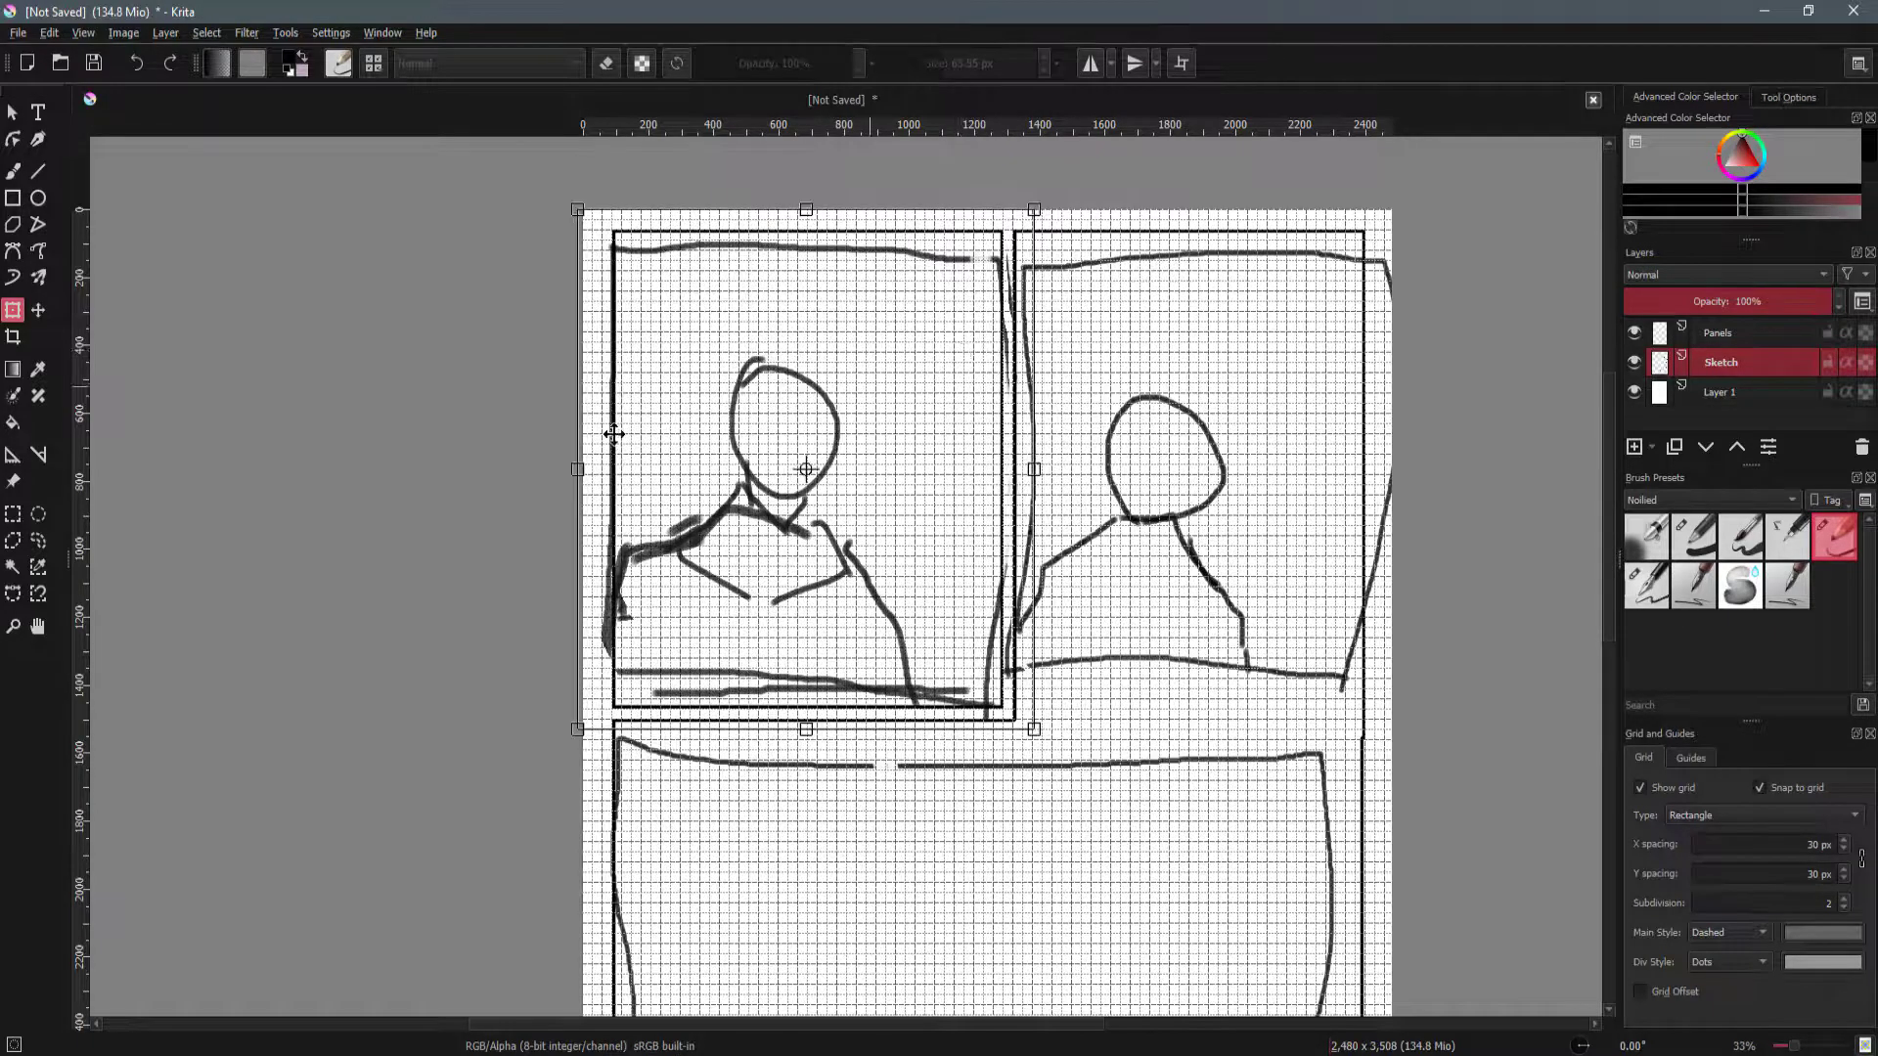
Freehand-select the upper-right sketched panel and transform it to fit its panel frame.
click(38, 541)
drag(1018, 277, 1017, 625)
mouse_move(1178, 697)
mouse_down()
mouse_move(1366, 685)
mouse_move(1404, 610)
mouse_move(1439, 388)
mouse_move(1360, 194)
mouse_move(1100, 210)
mouse_up()
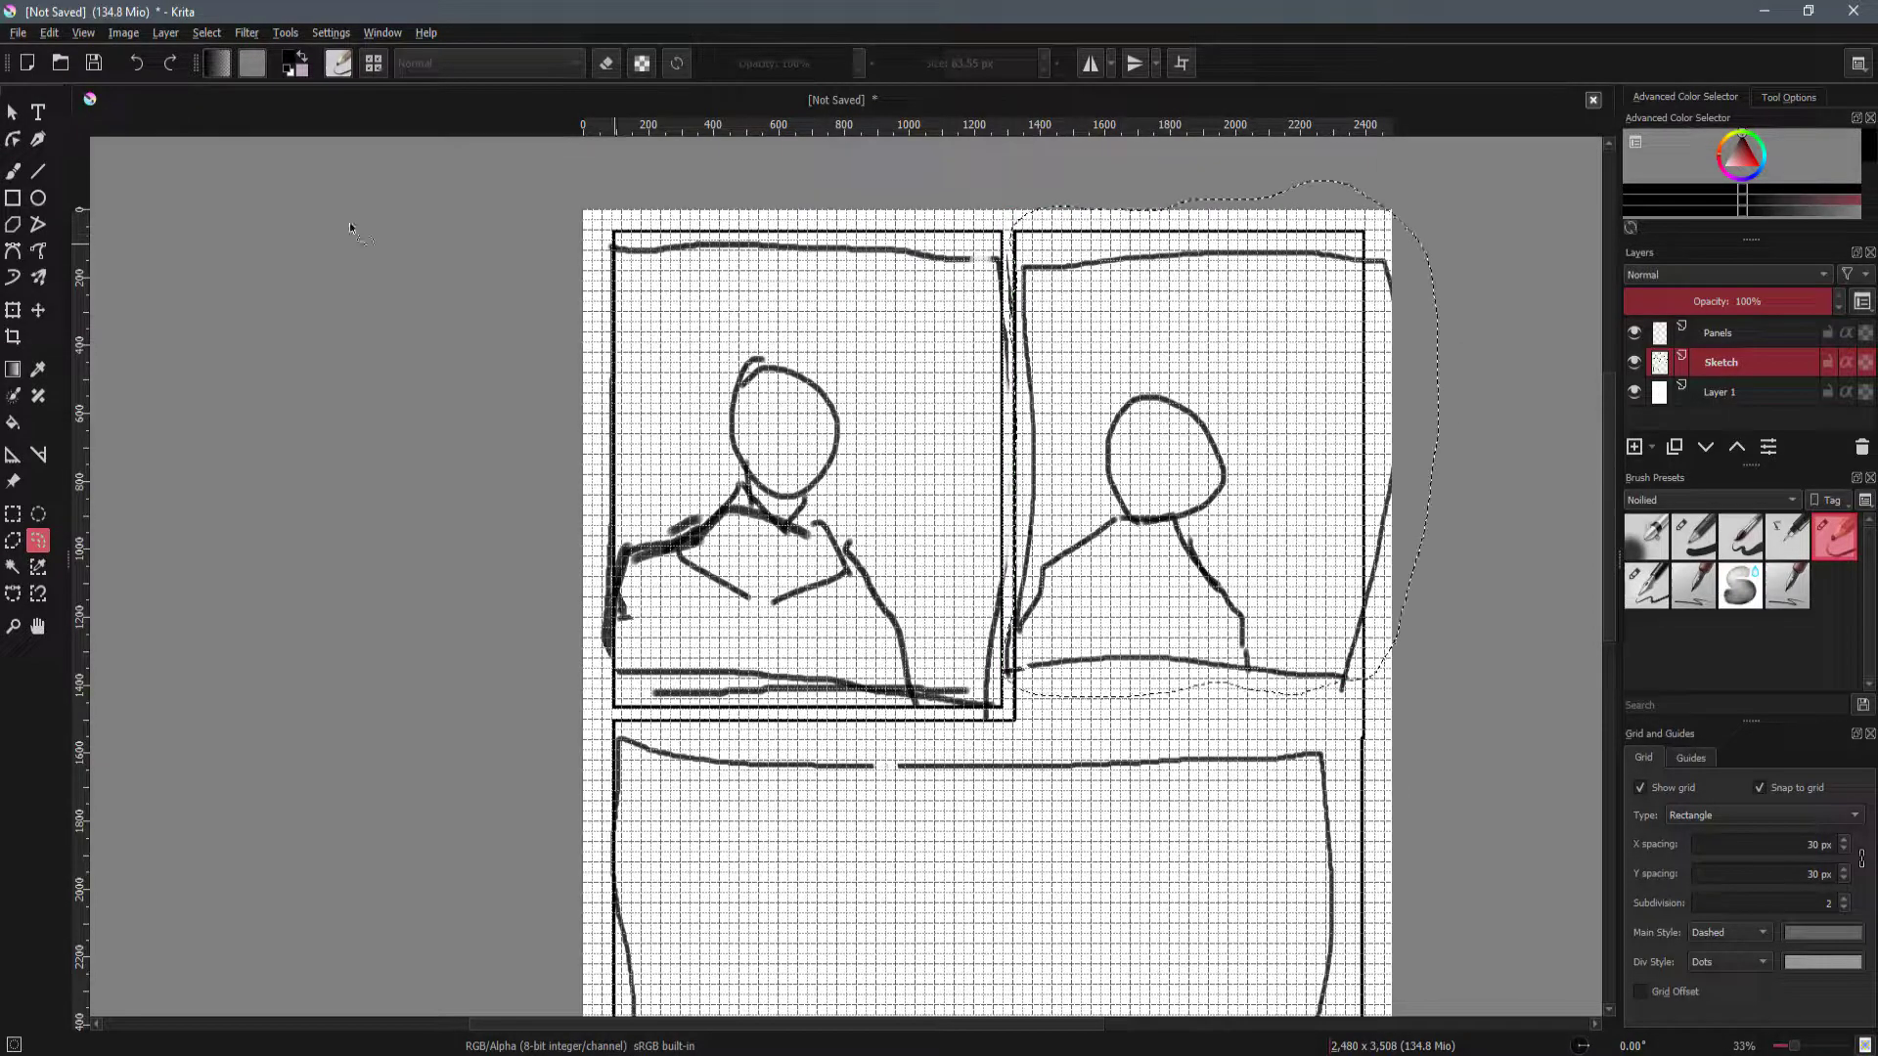
click(12, 310)
drag(1157, 419, 1168, 460)
drag(1451, 221, 1471, 150)
drag(1393, 374, 1366, 367)
key(Return)
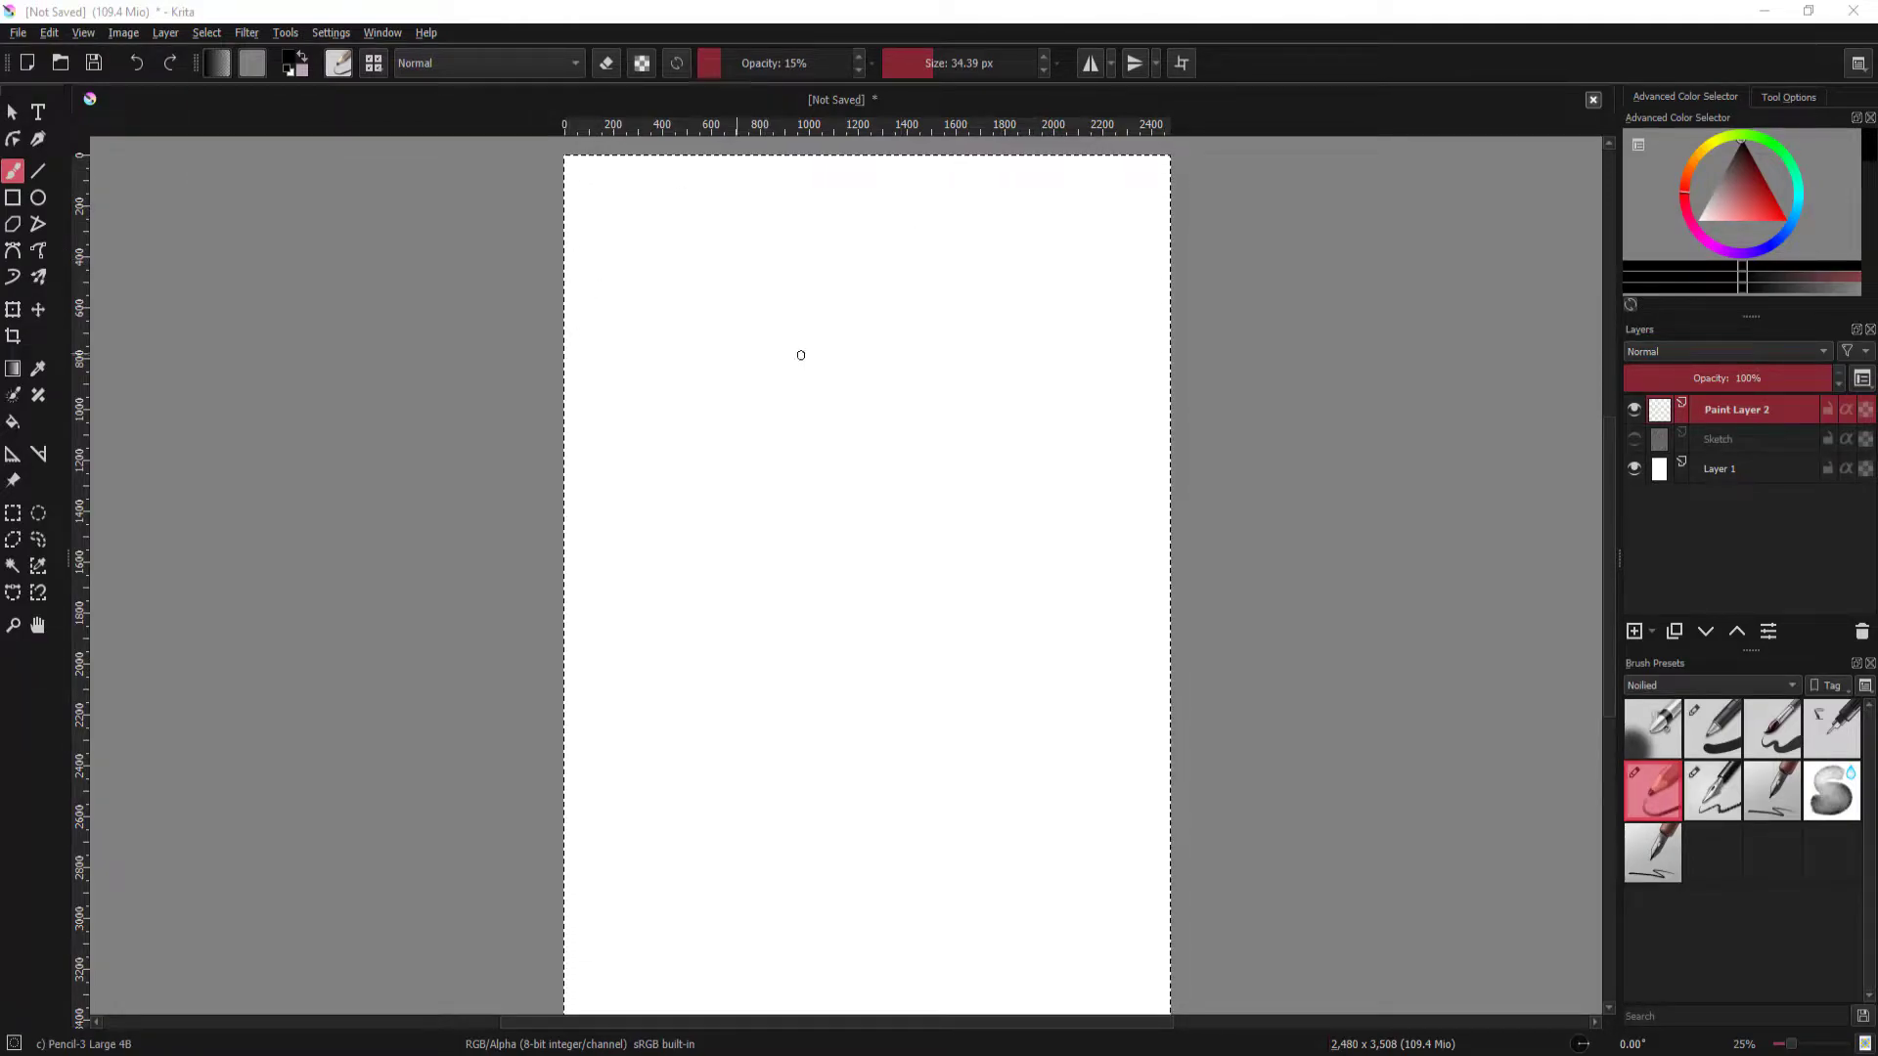
Try to sketch a rough panel outline with a slanted side by hand on Paint Layer 2.
drag(644, 490, 653, 511)
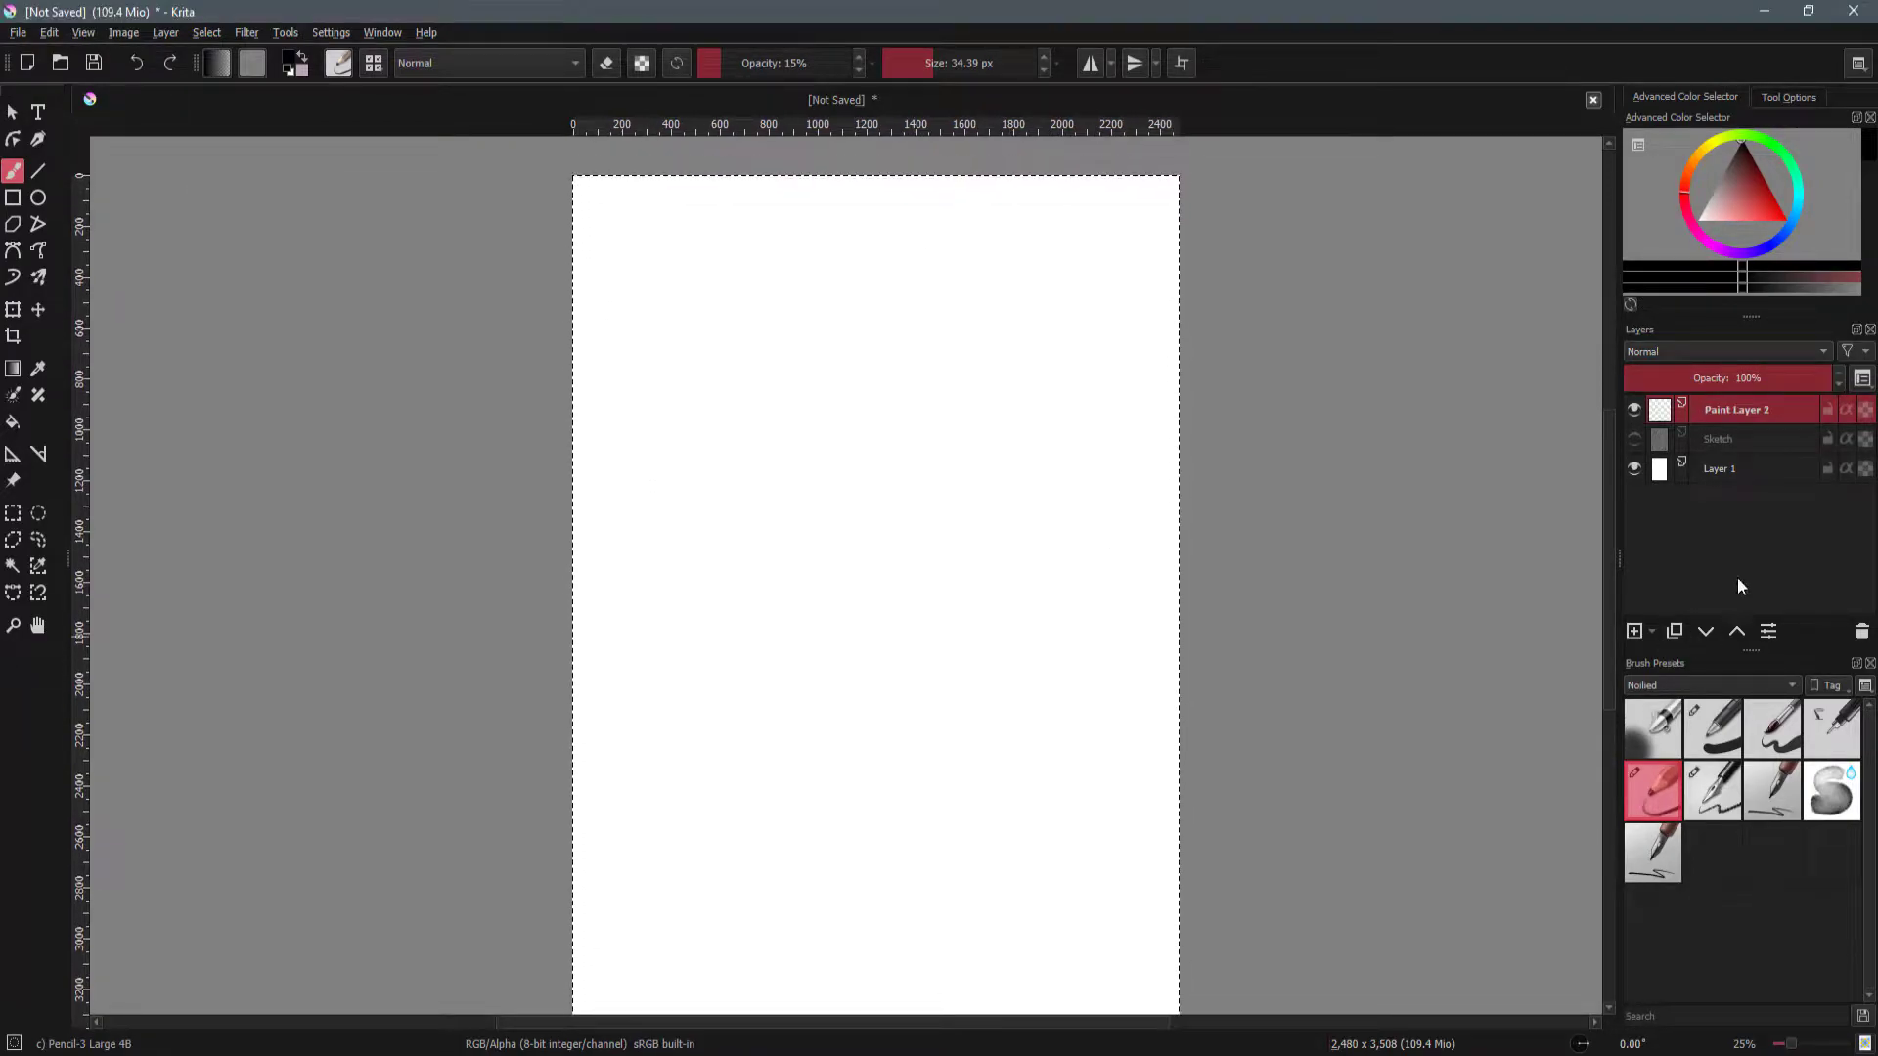
drag(594, 218, 600, 482)
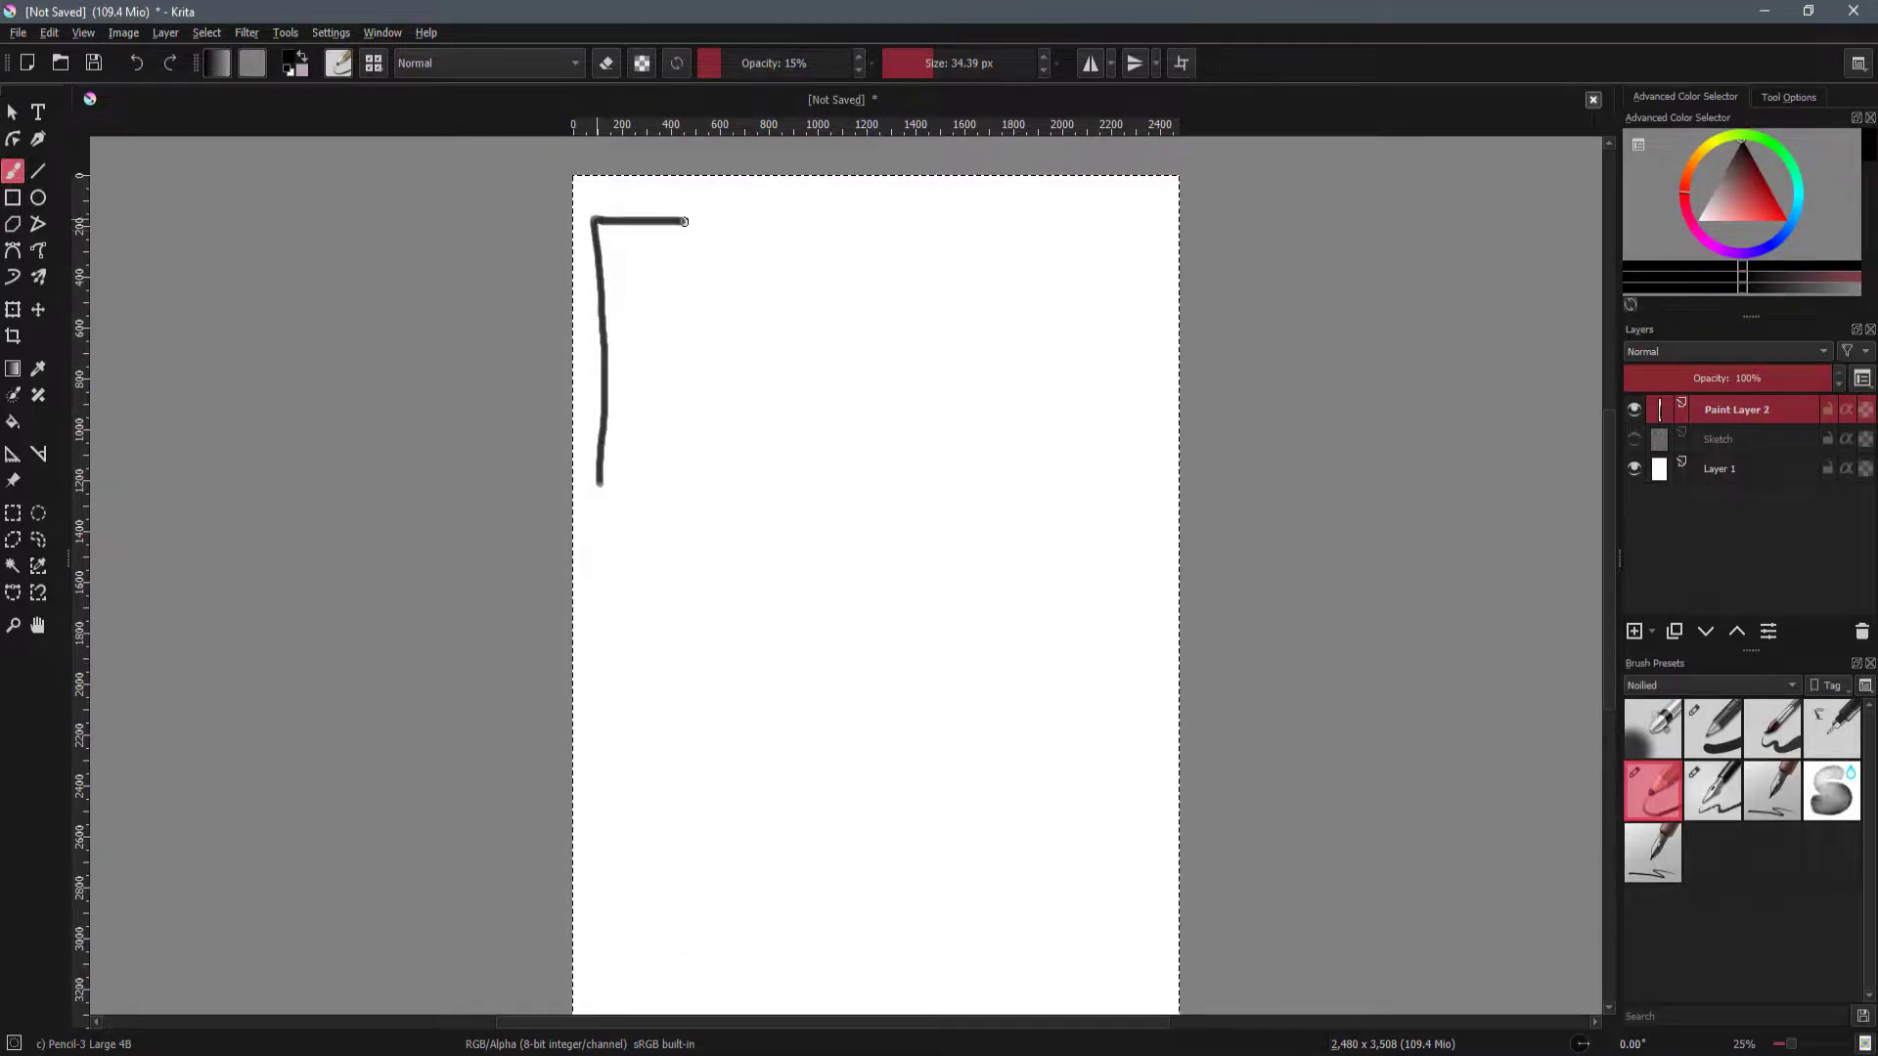
mouse_move(686, 223)
mouse_down()
mouse_move(908, 389)
mouse_move(899, 454)
mouse_up()
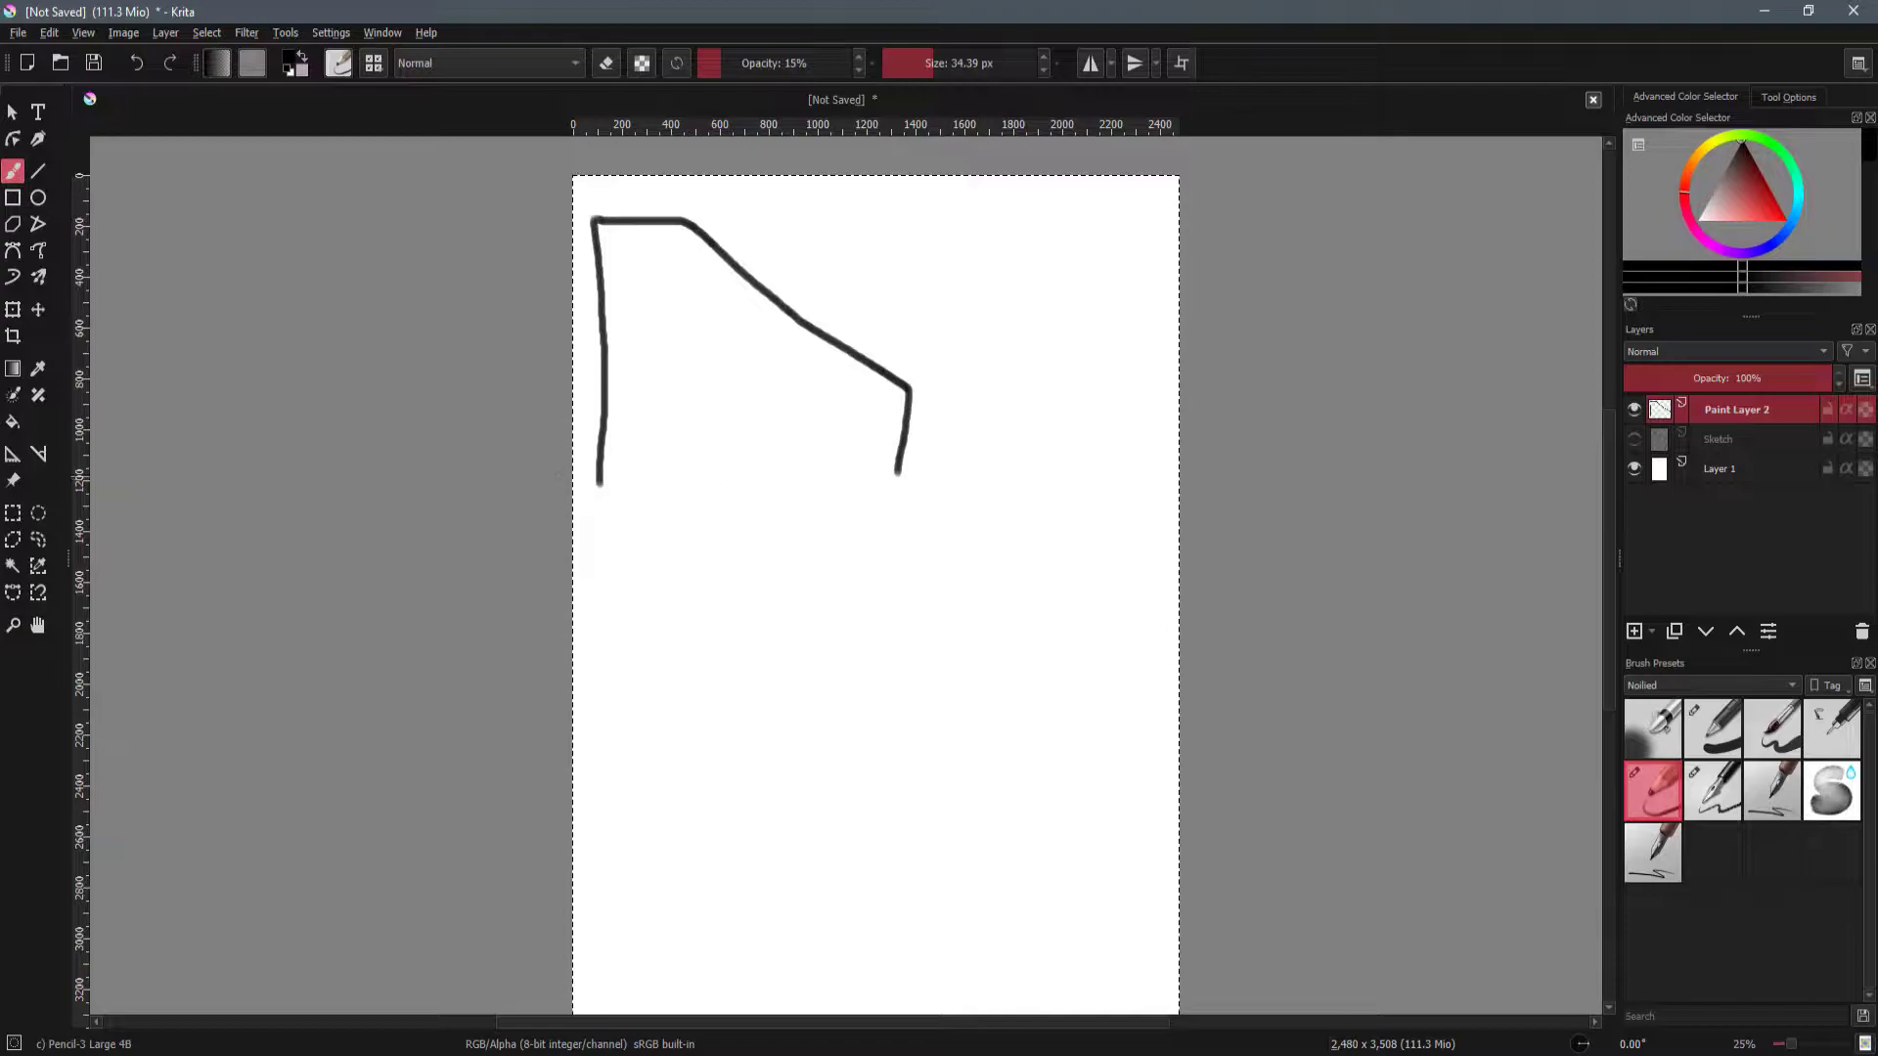
key(ctrl+z)
mouse_move(600, 486)
mouse_down()
mouse_move(794, 508)
mouse_move(886, 492)
mouse_move(704, 498)
mouse_move(888, 502)
mouse_up()
key(ctrl+z)
key(ctrl+z)
key(ctrl+z)
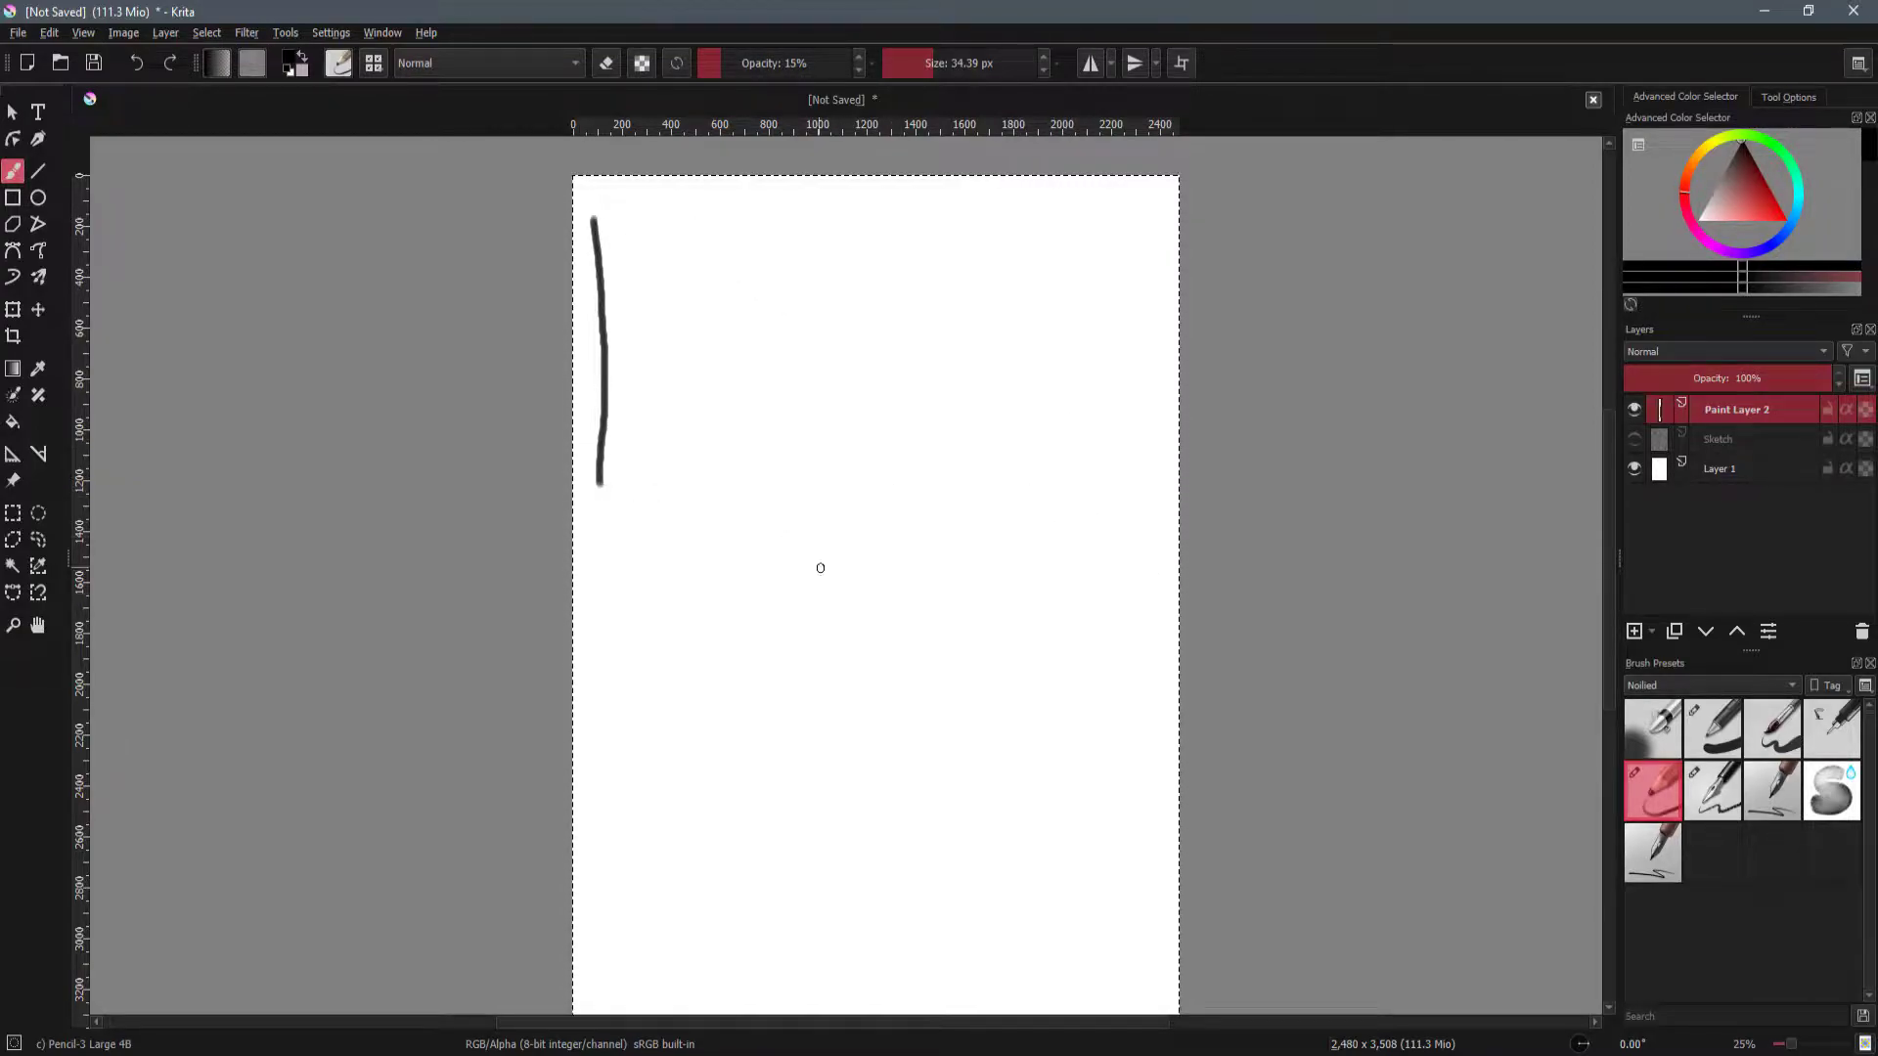
Show the Grid and Guides docker.
click(322, 35)
mouse_move(473, 166)
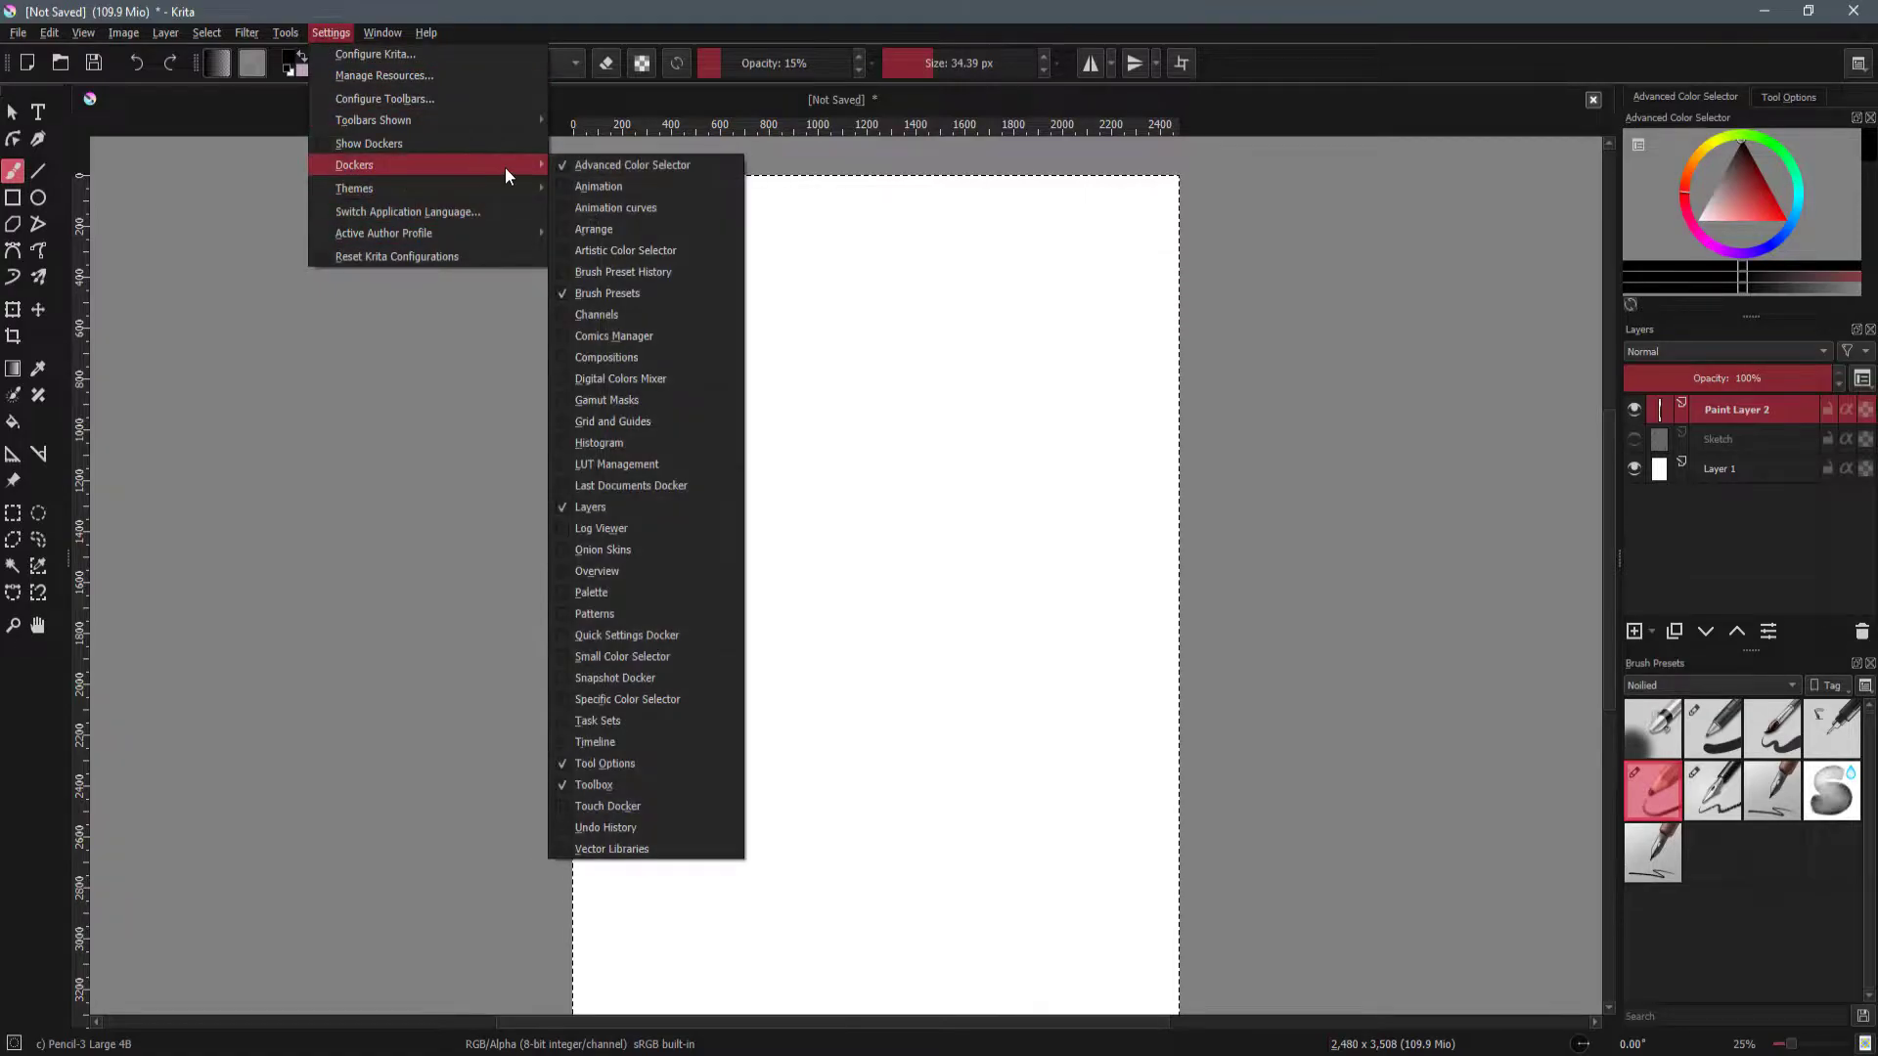
click(635, 422)
Undo the remaining vertical stroke and activate the Bezier Curve Selection tool.
key(ctrl+z)
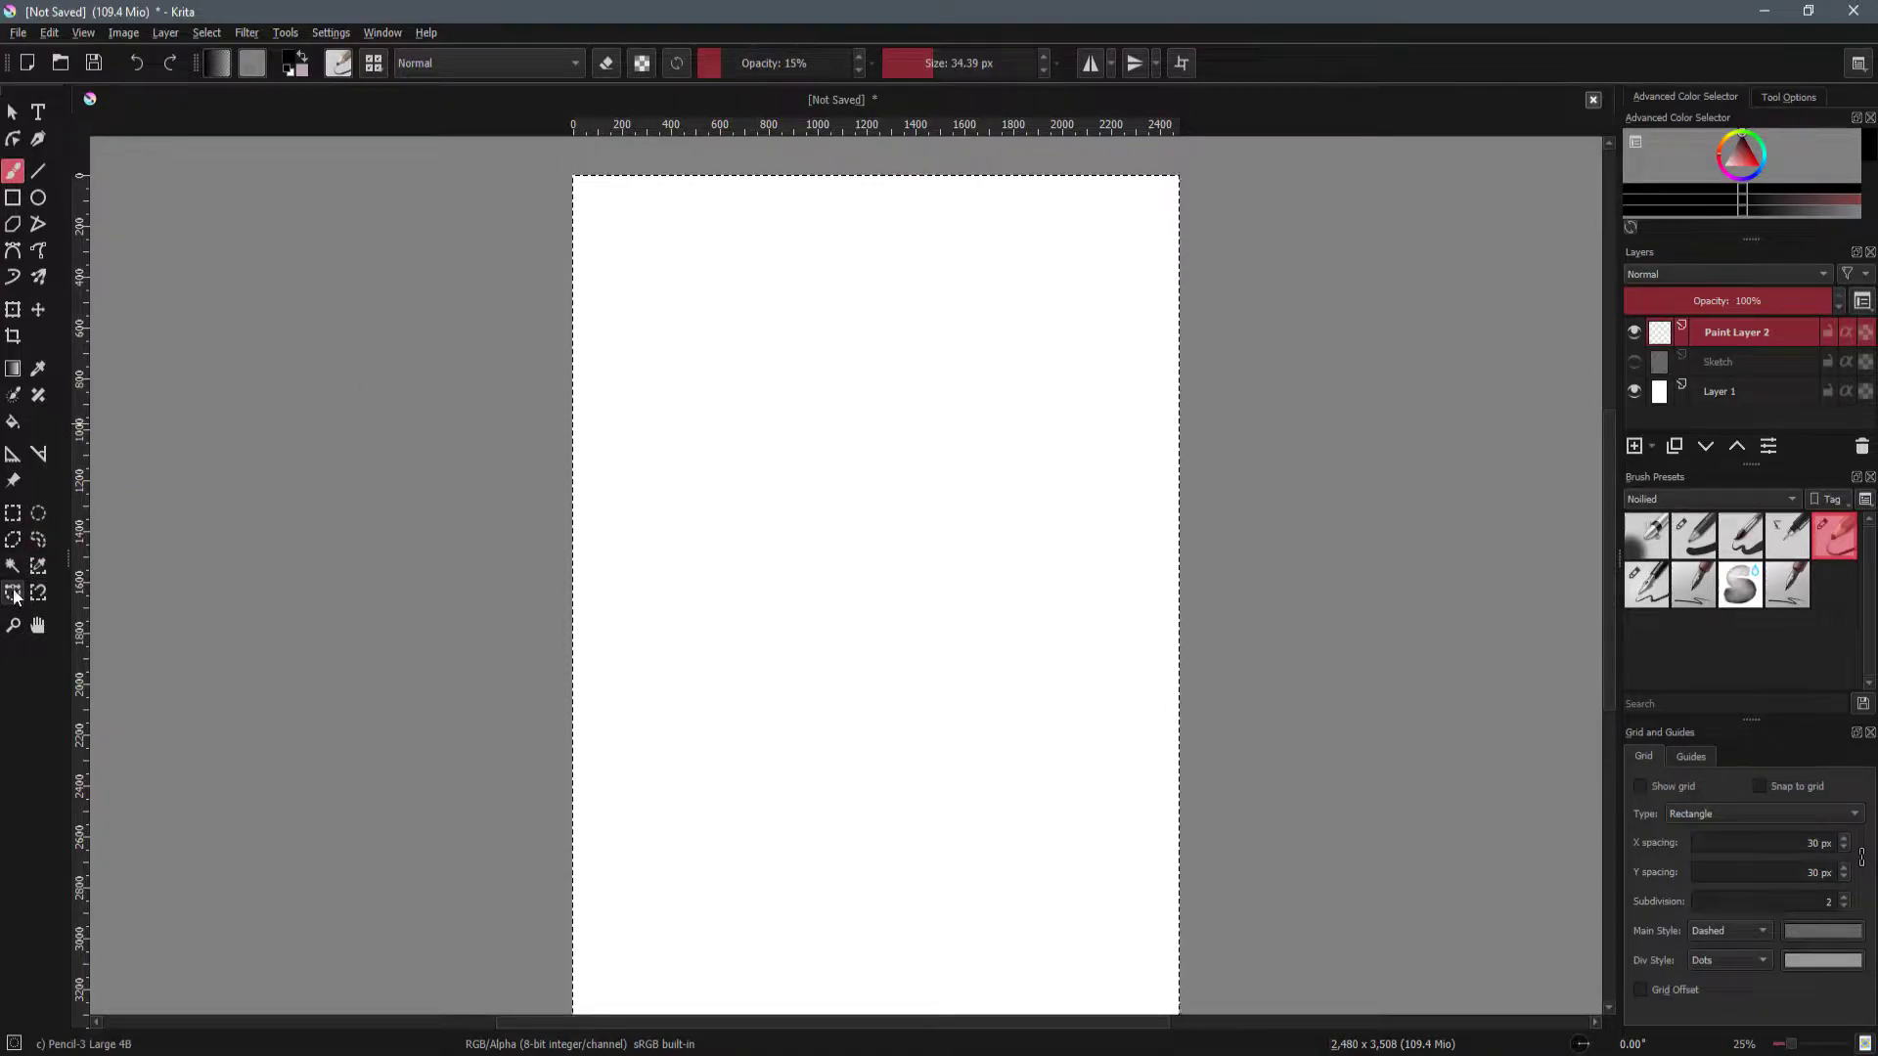
click(14, 592)
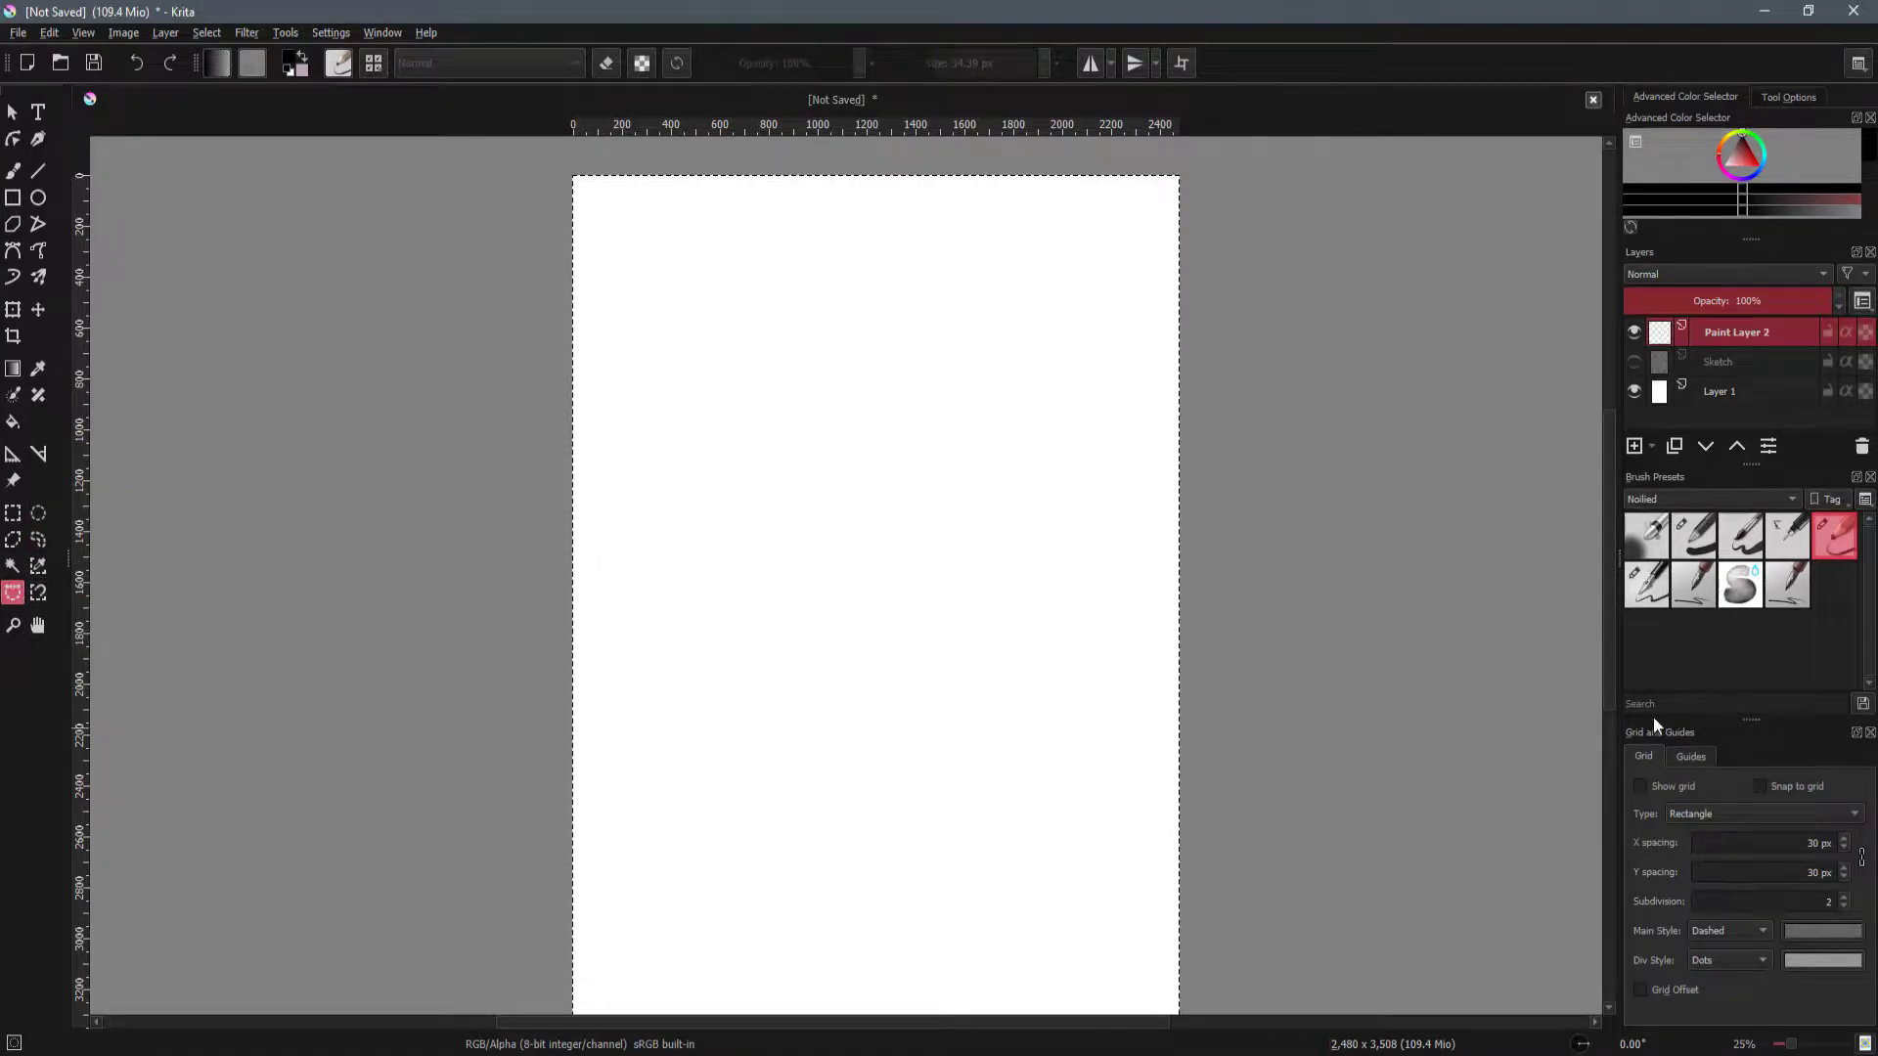
click(696, 360)
click(691, 562)
click(1023, 557)
key(Escape)
Turn on the grid with snapping and make a four-sided Bezier selection with a slanted right side near the page's upper-left corner.
click(1687, 790)
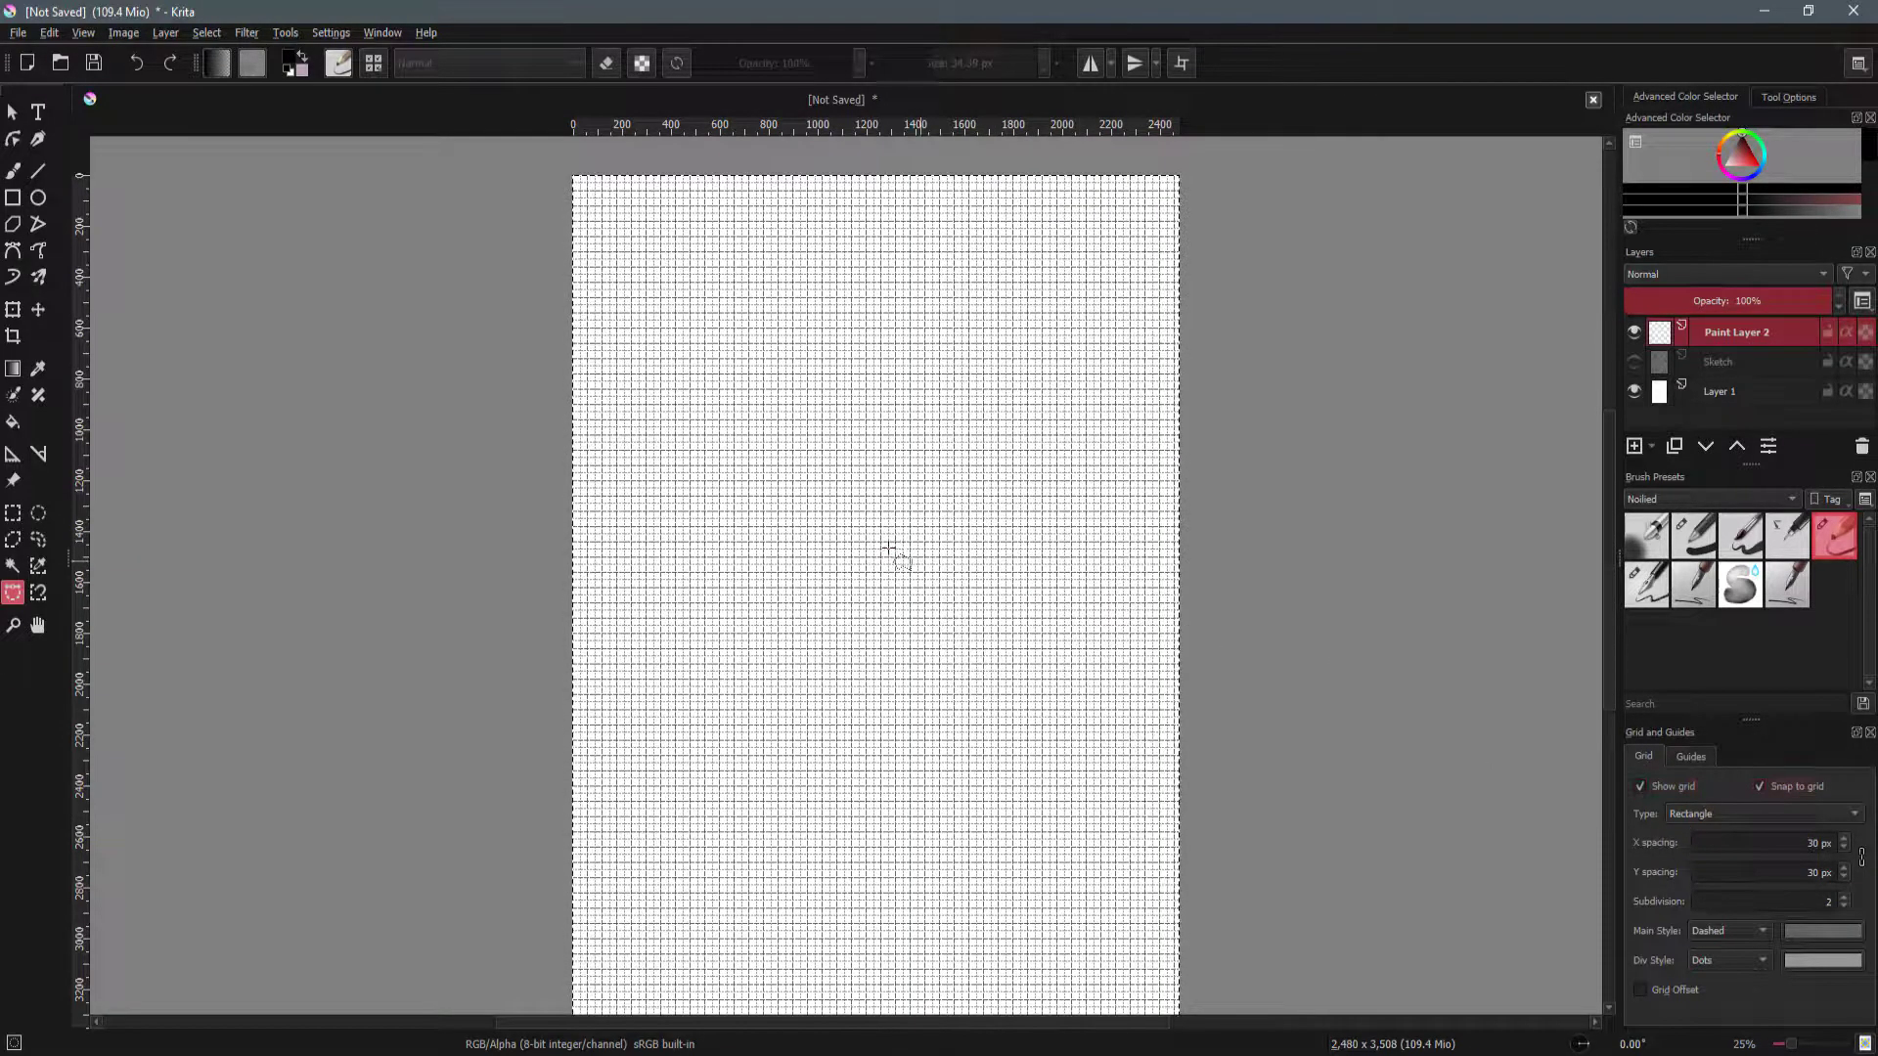
scroll(620, 420, up, 2)
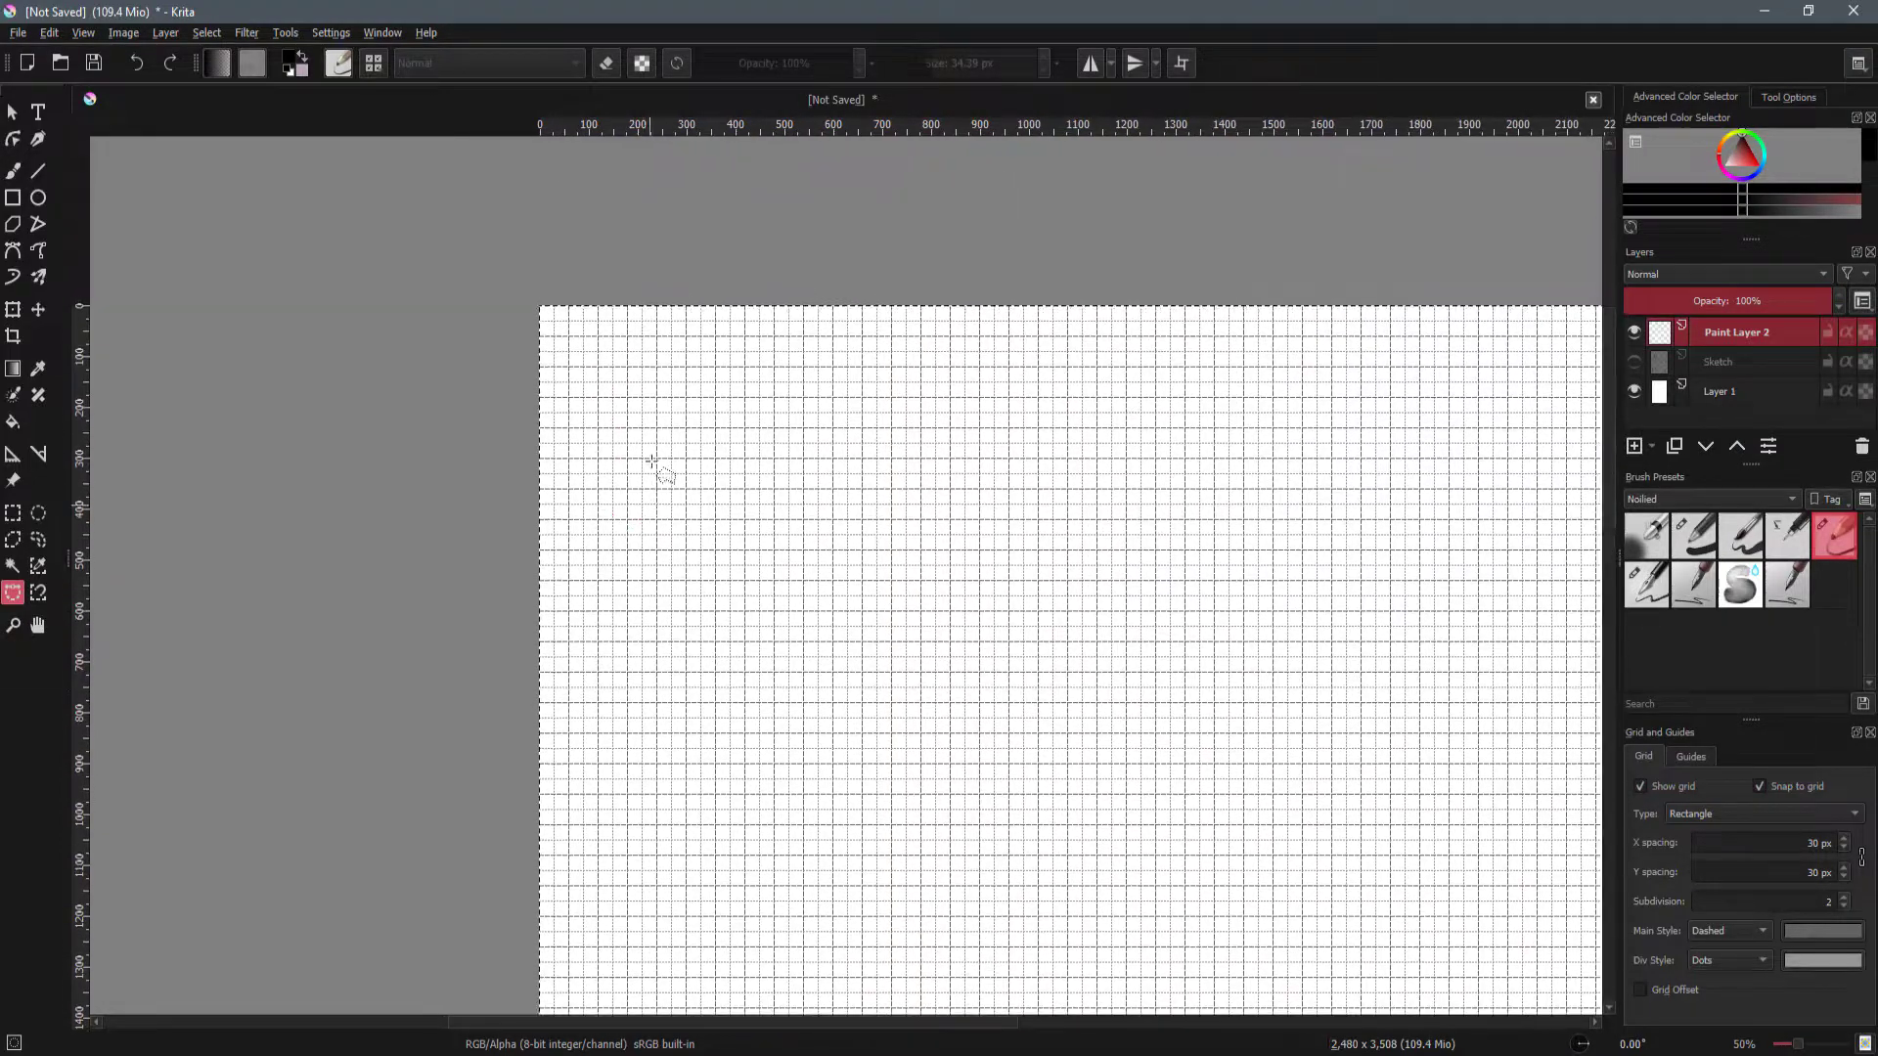
click(597, 367)
scroll(657, 773, down, 1)
drag(657, 772, 686, 411)
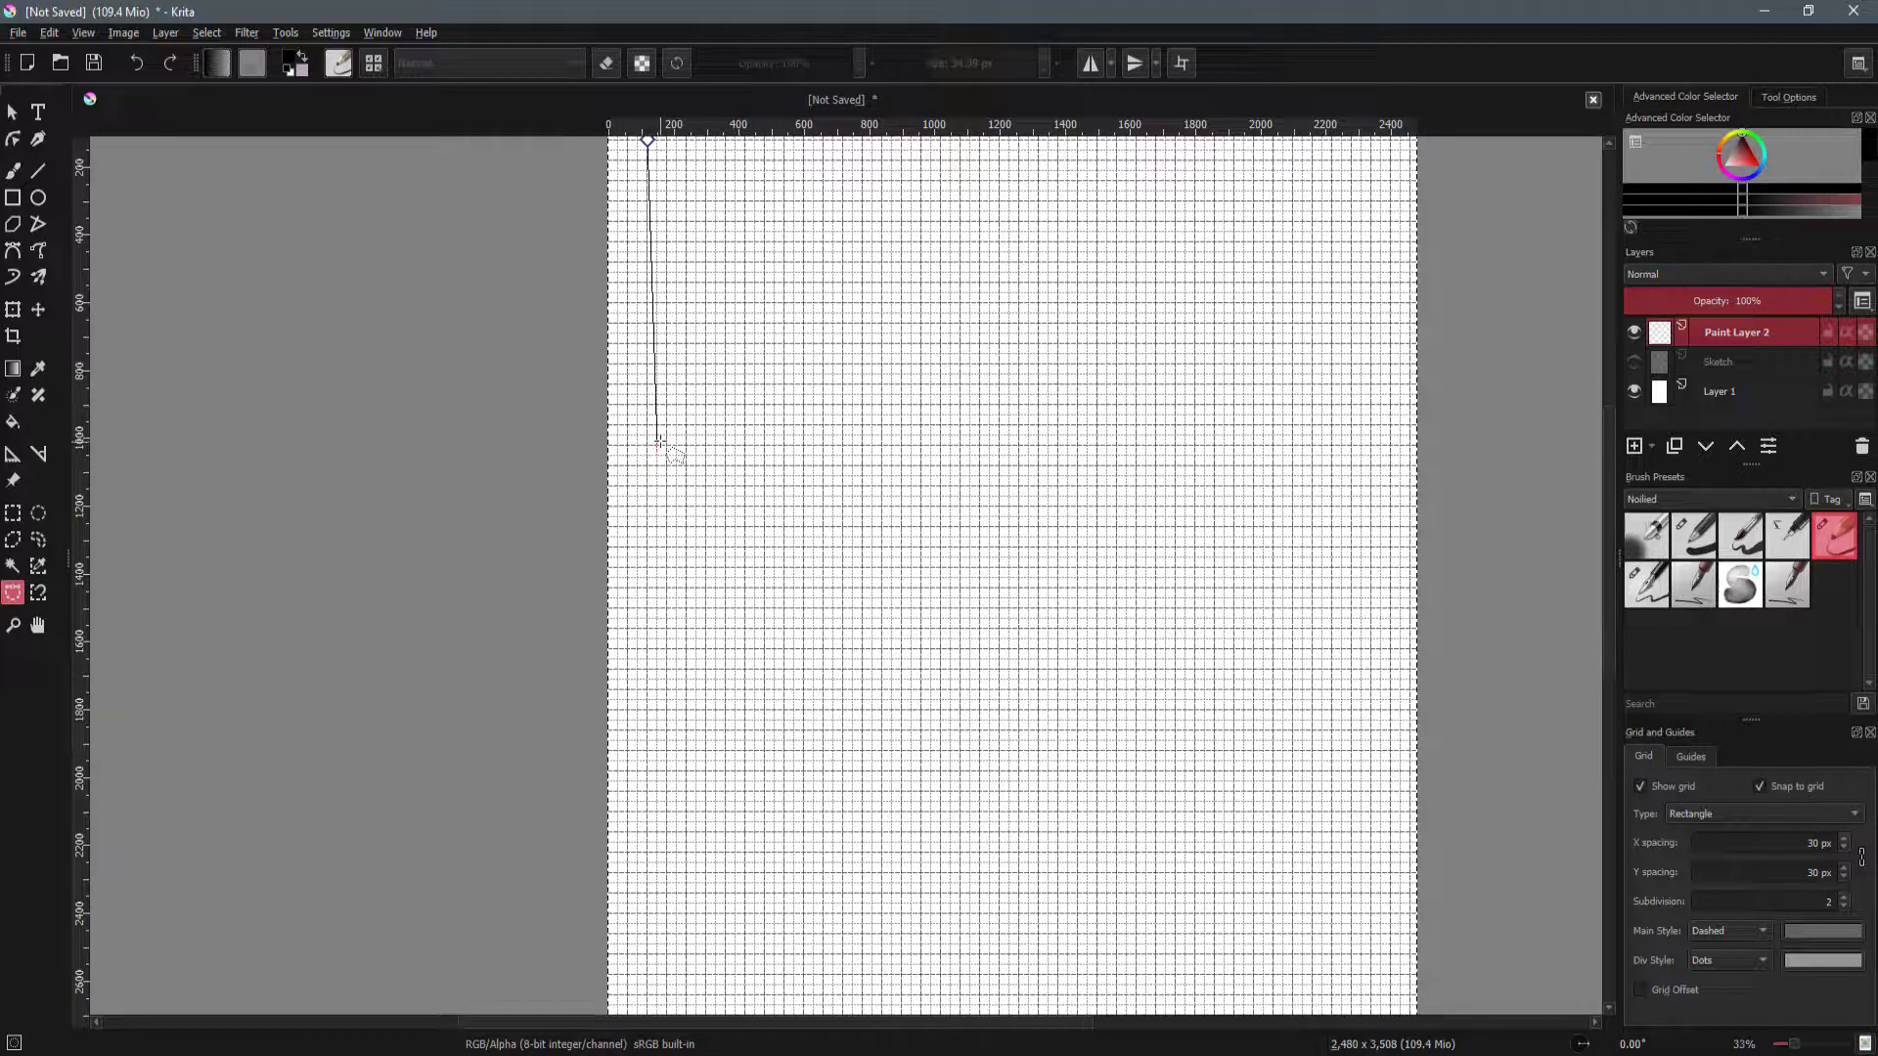
scroll(660, 442, up, 2)
click(645, 569)
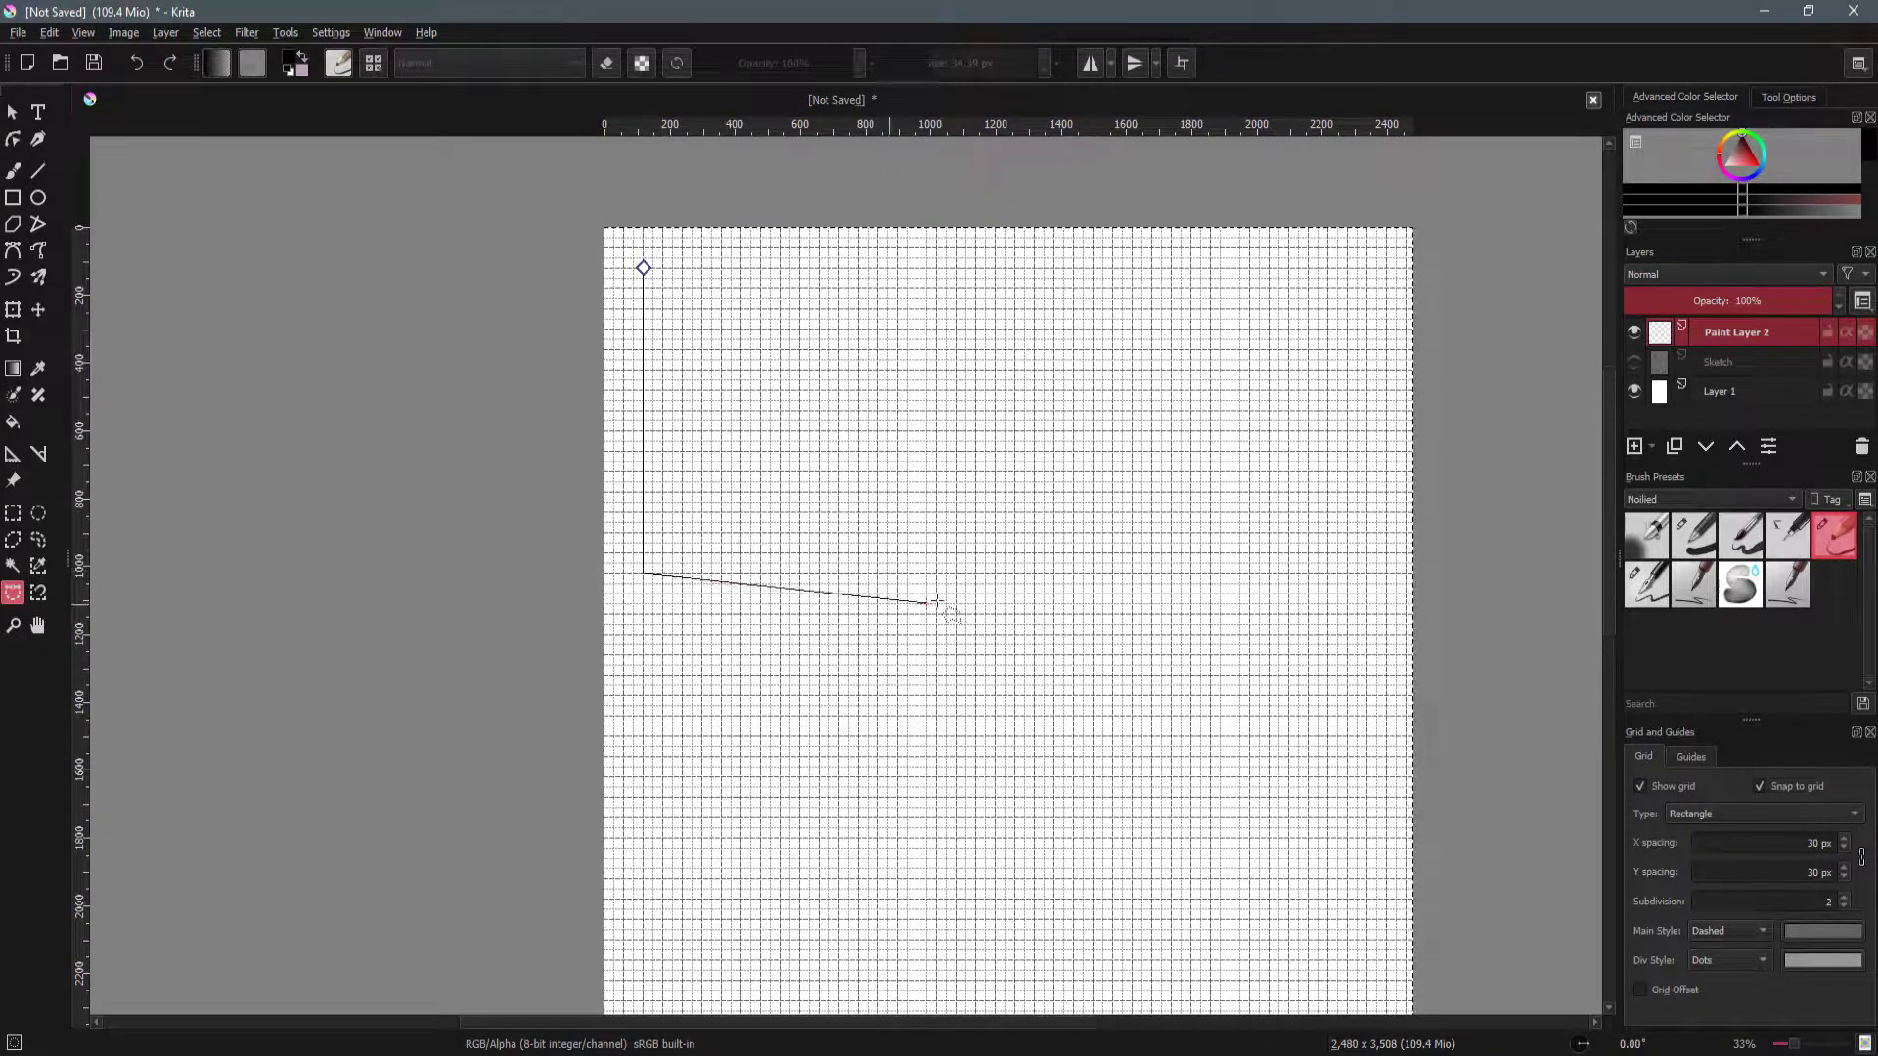
click(1088, 567)
click(761, 267)
click(643, 267)
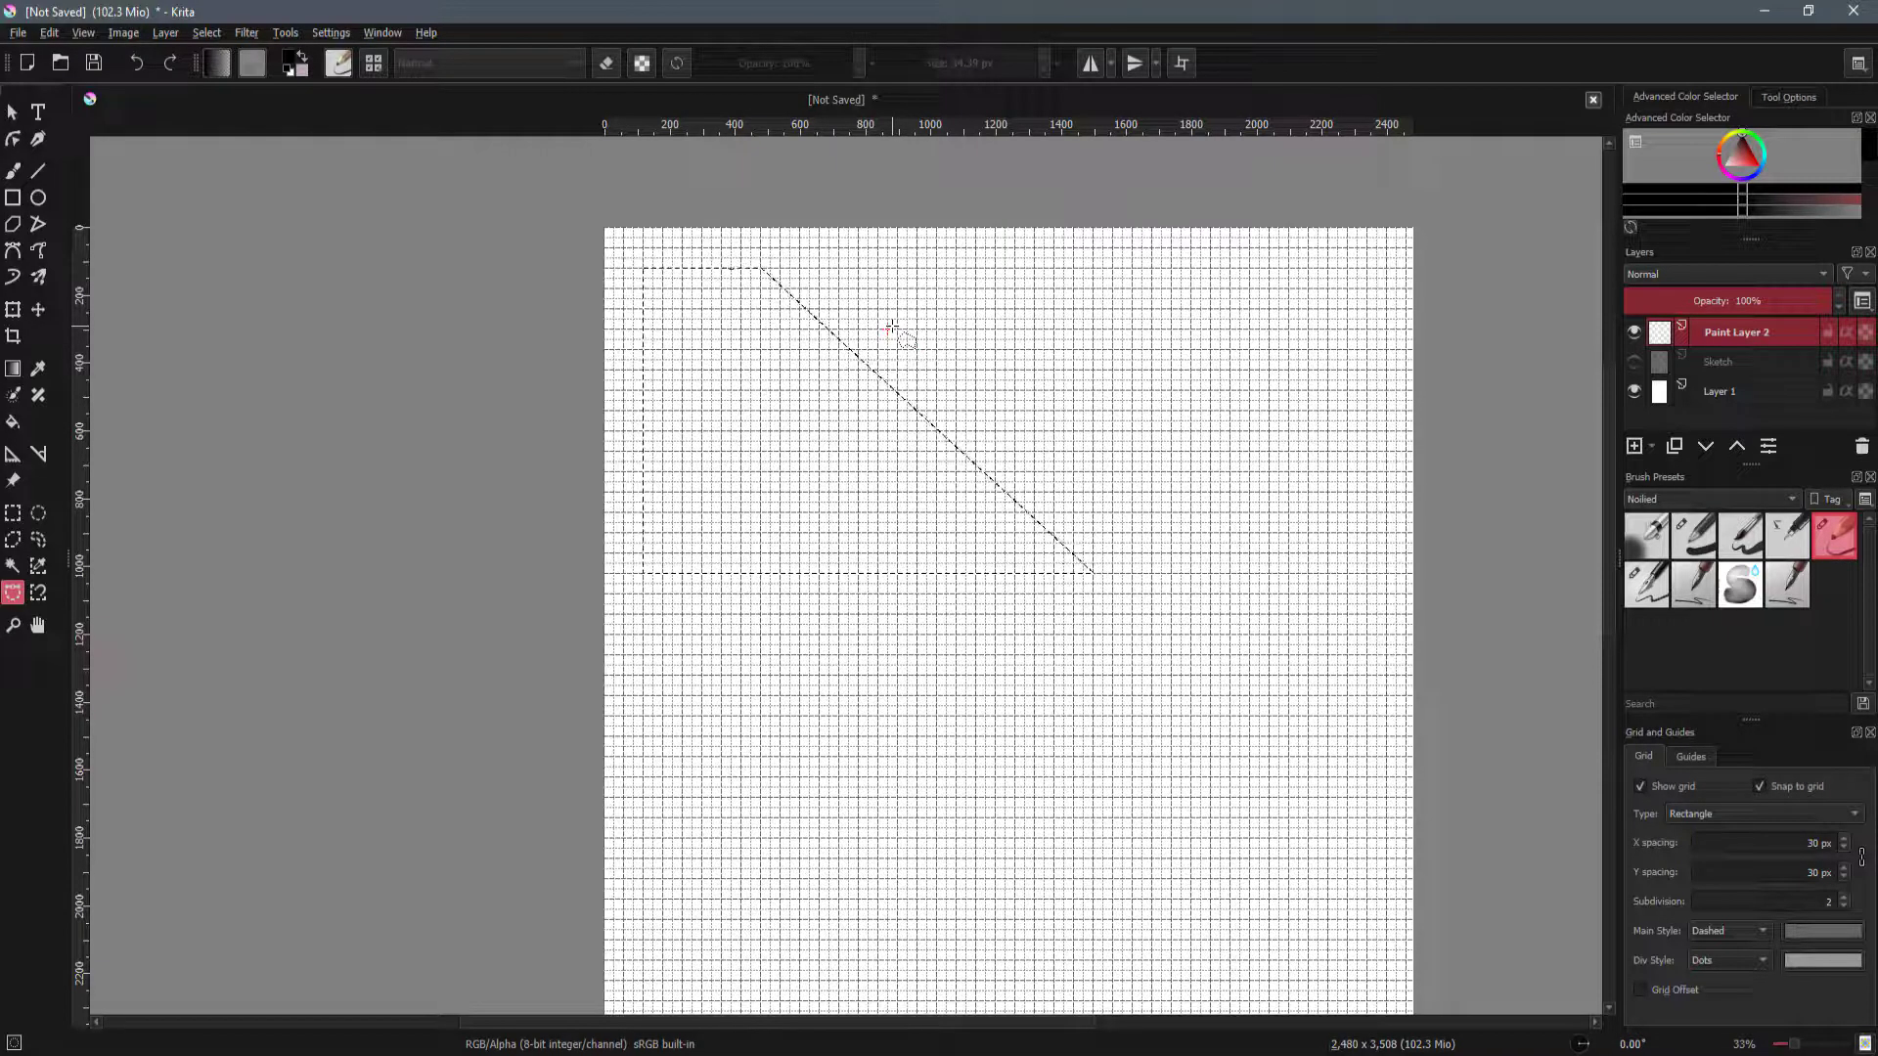
Turn the slanted selection into a black panel frame by filling it, shrinking the selection and clearing the inside.
key(shift+BackSpace)
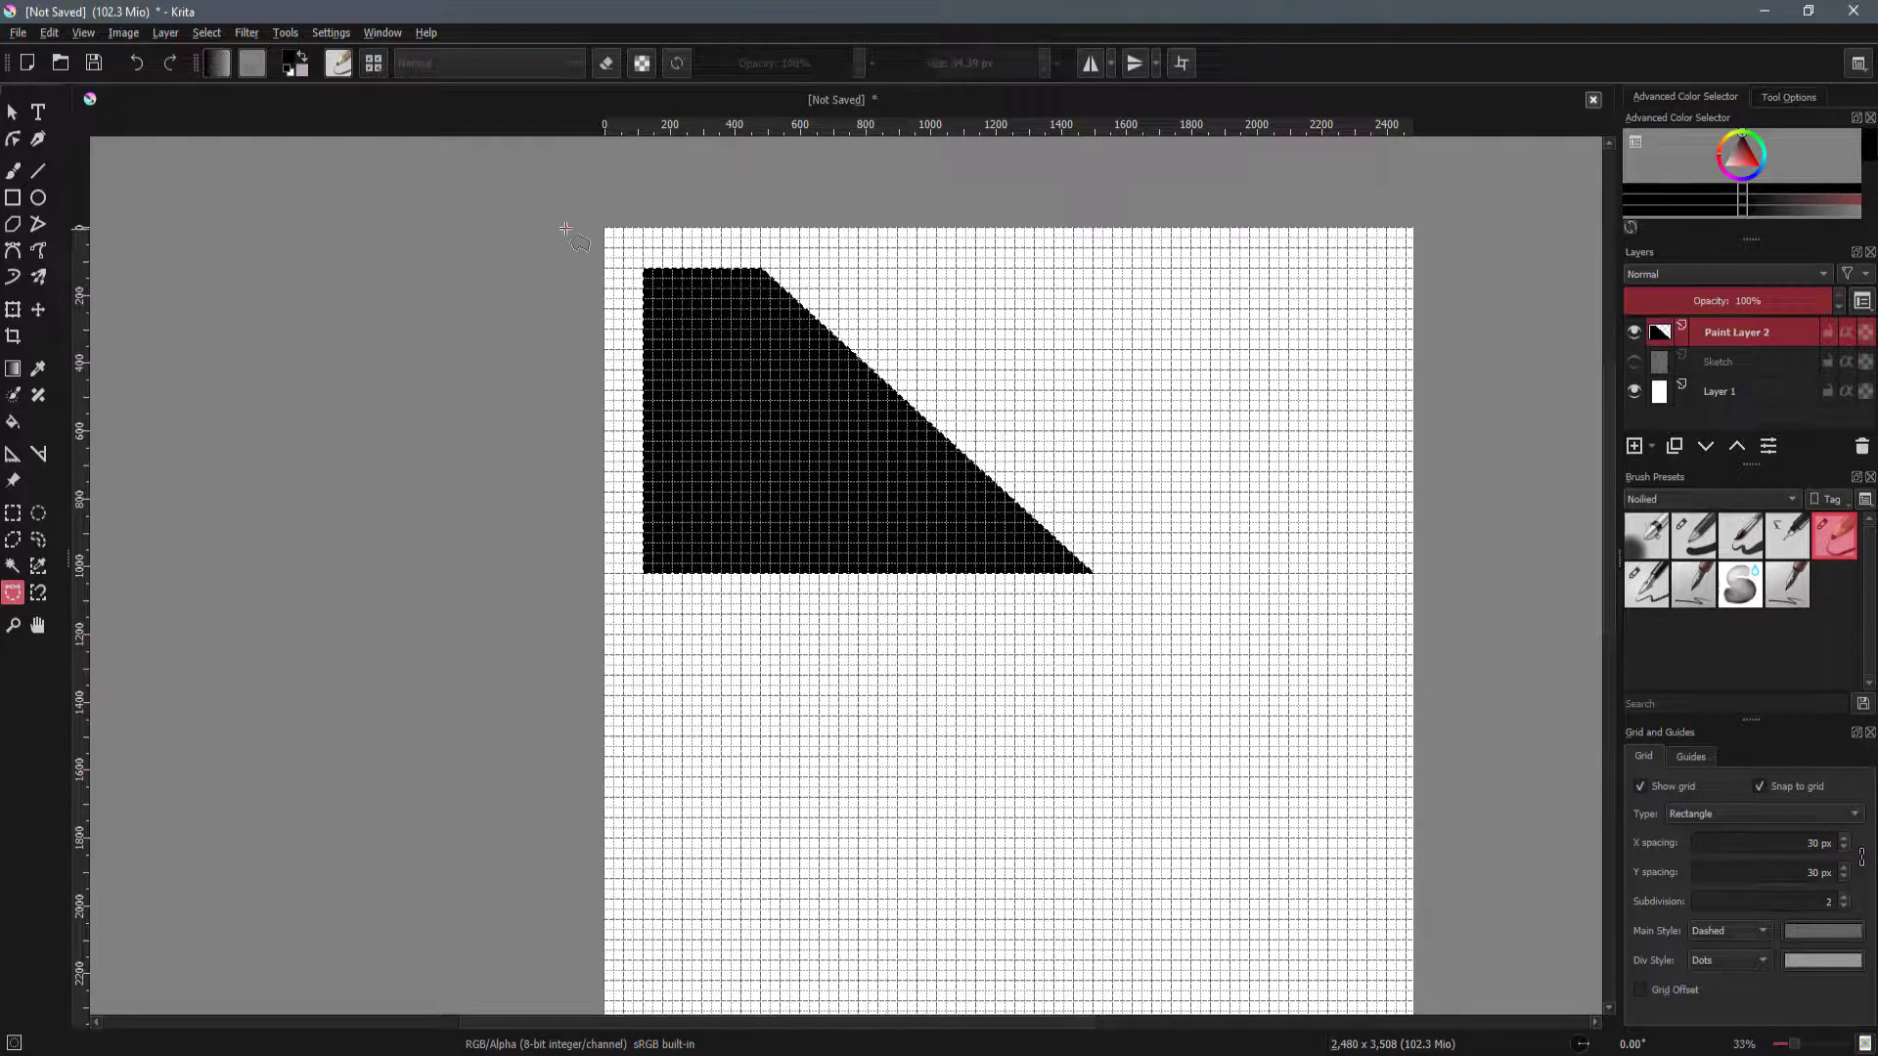
click(206, 32)
click(277, 404)
click(988, 587)
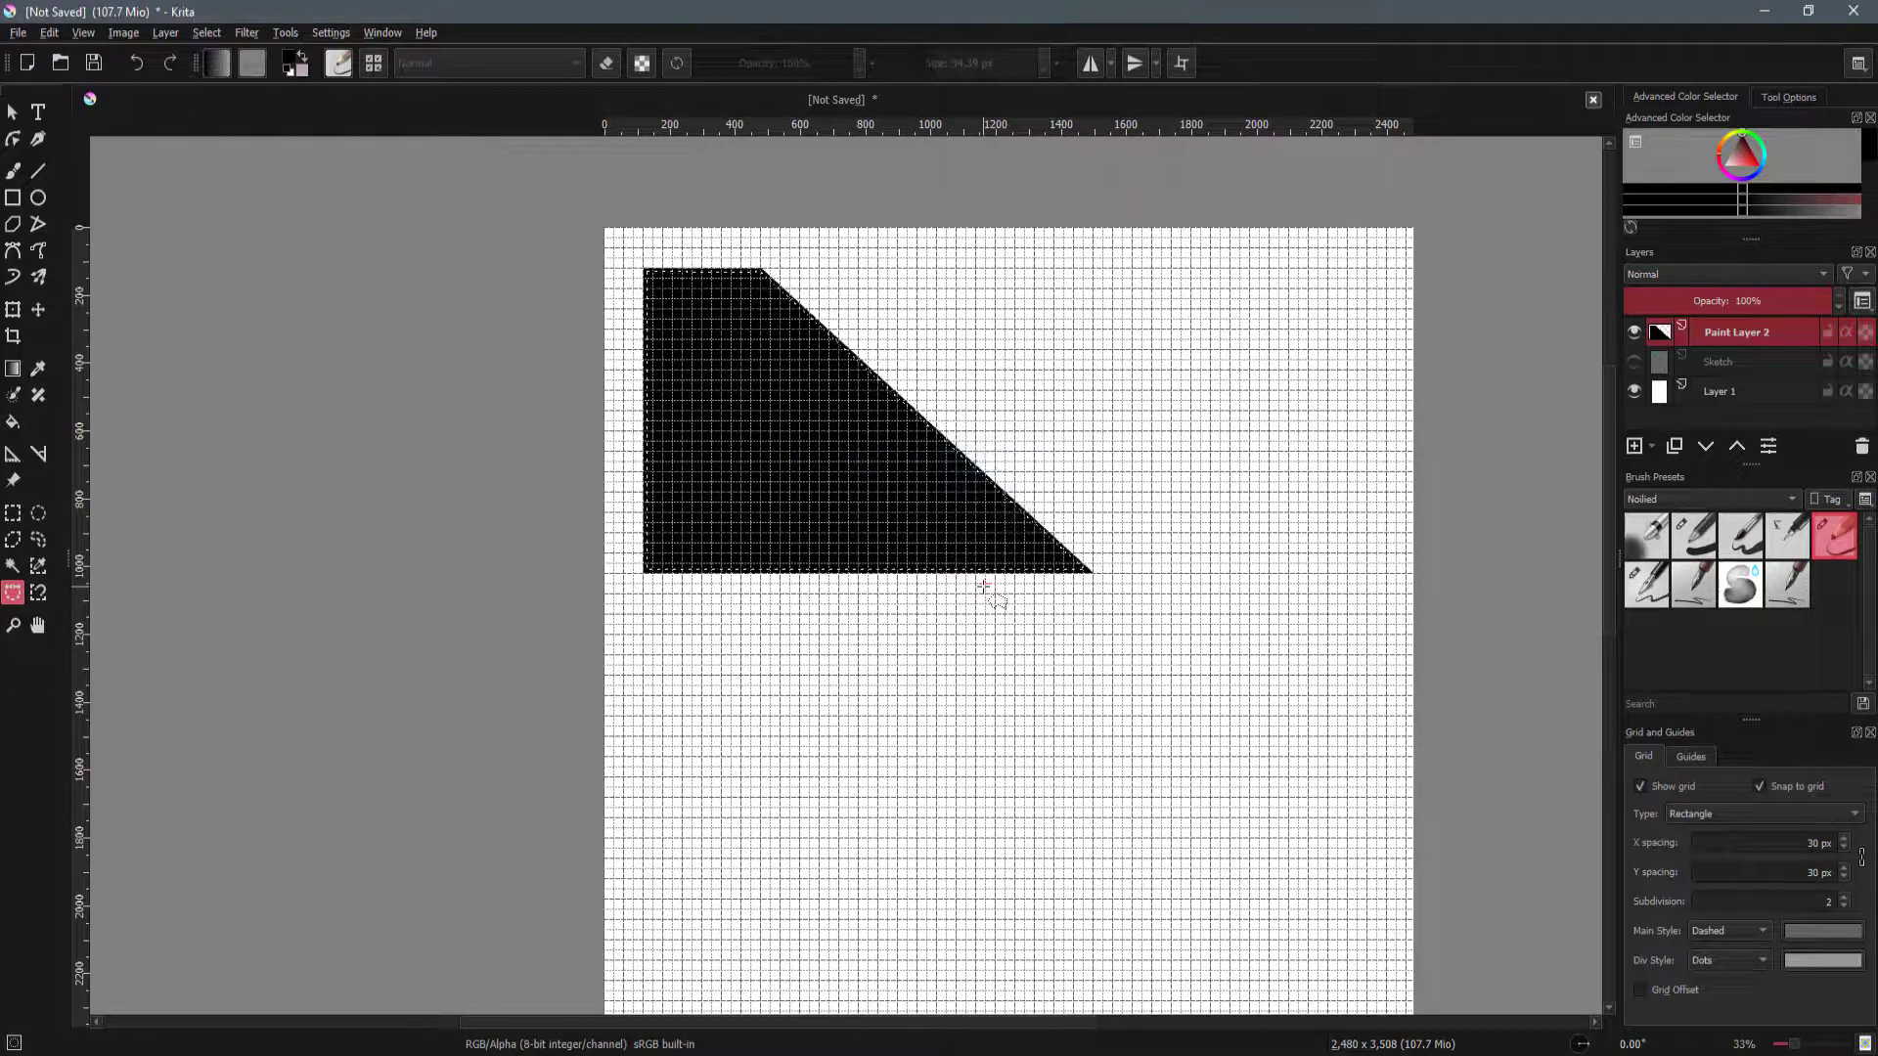
key(Delete)
key(ctrl+a)
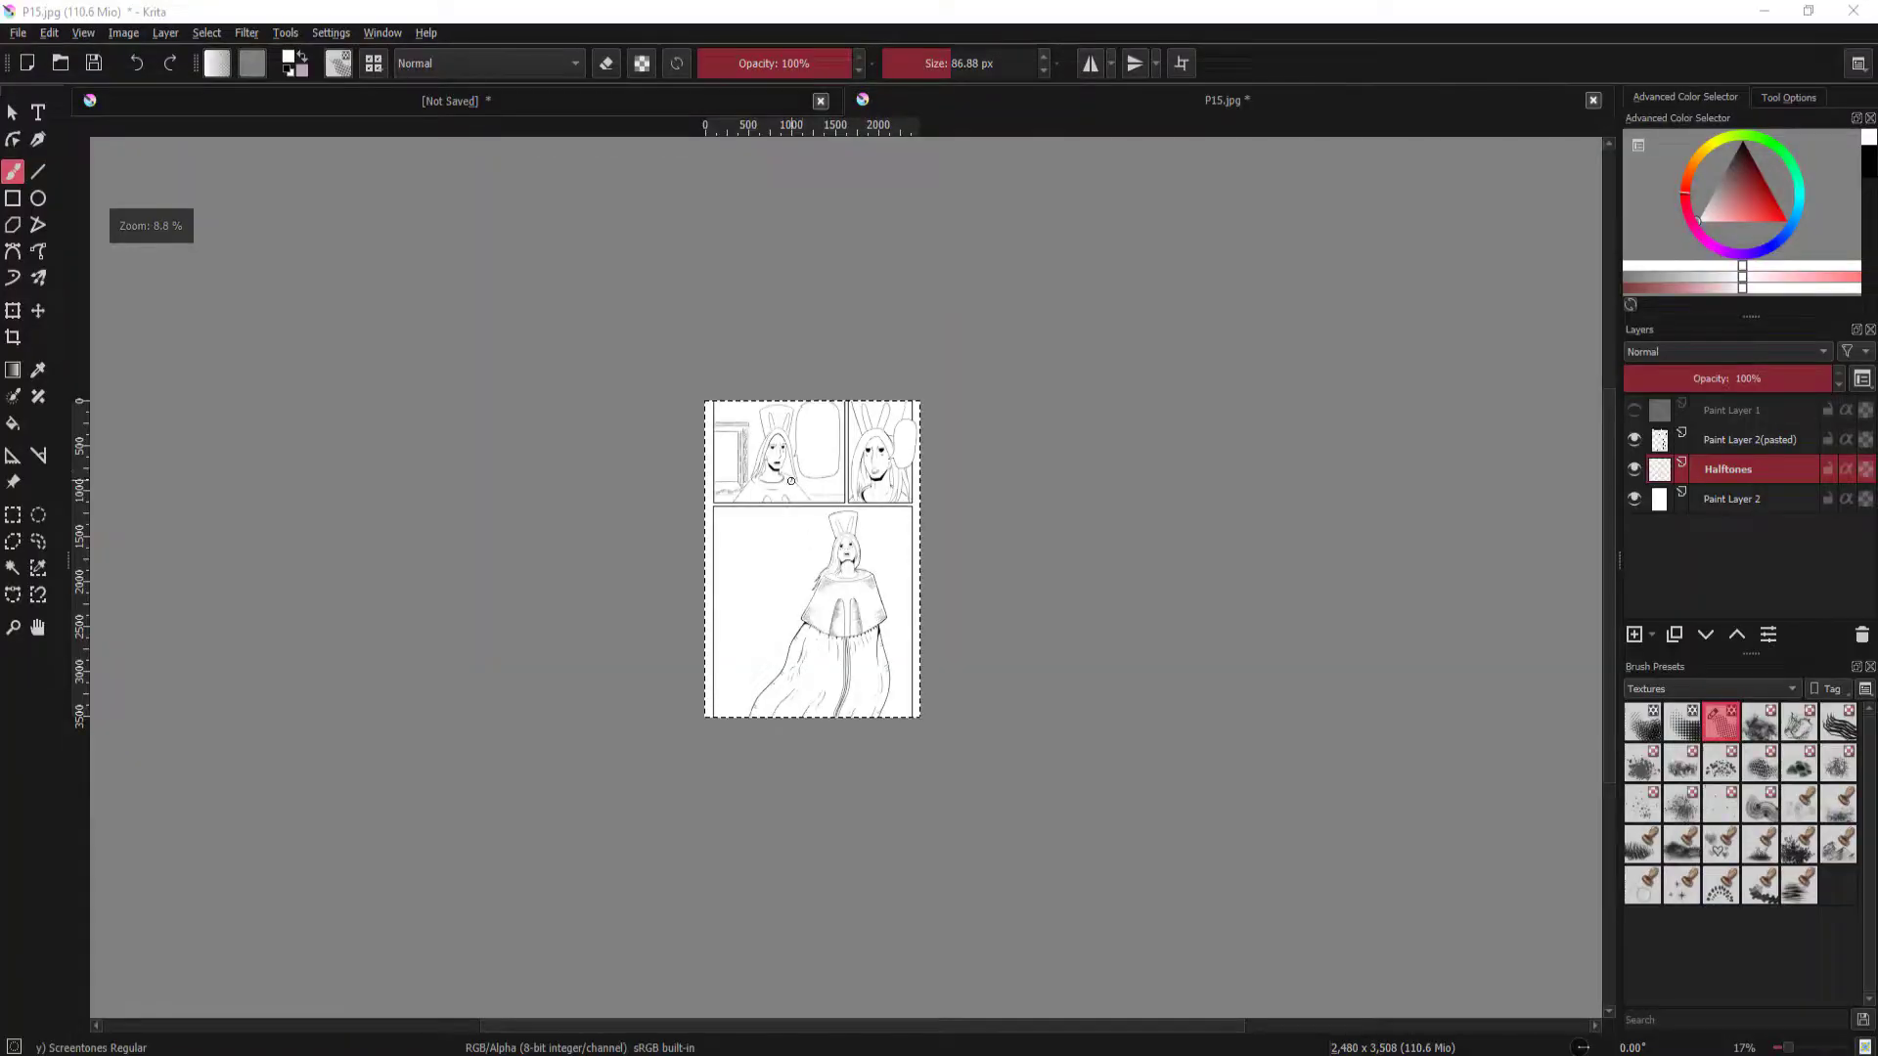
Try painting black halftone dots over the middle of the figure's cape with the Screentones Regular texture brush, and undo the strokes.
scroll(784, 404, up, 2)
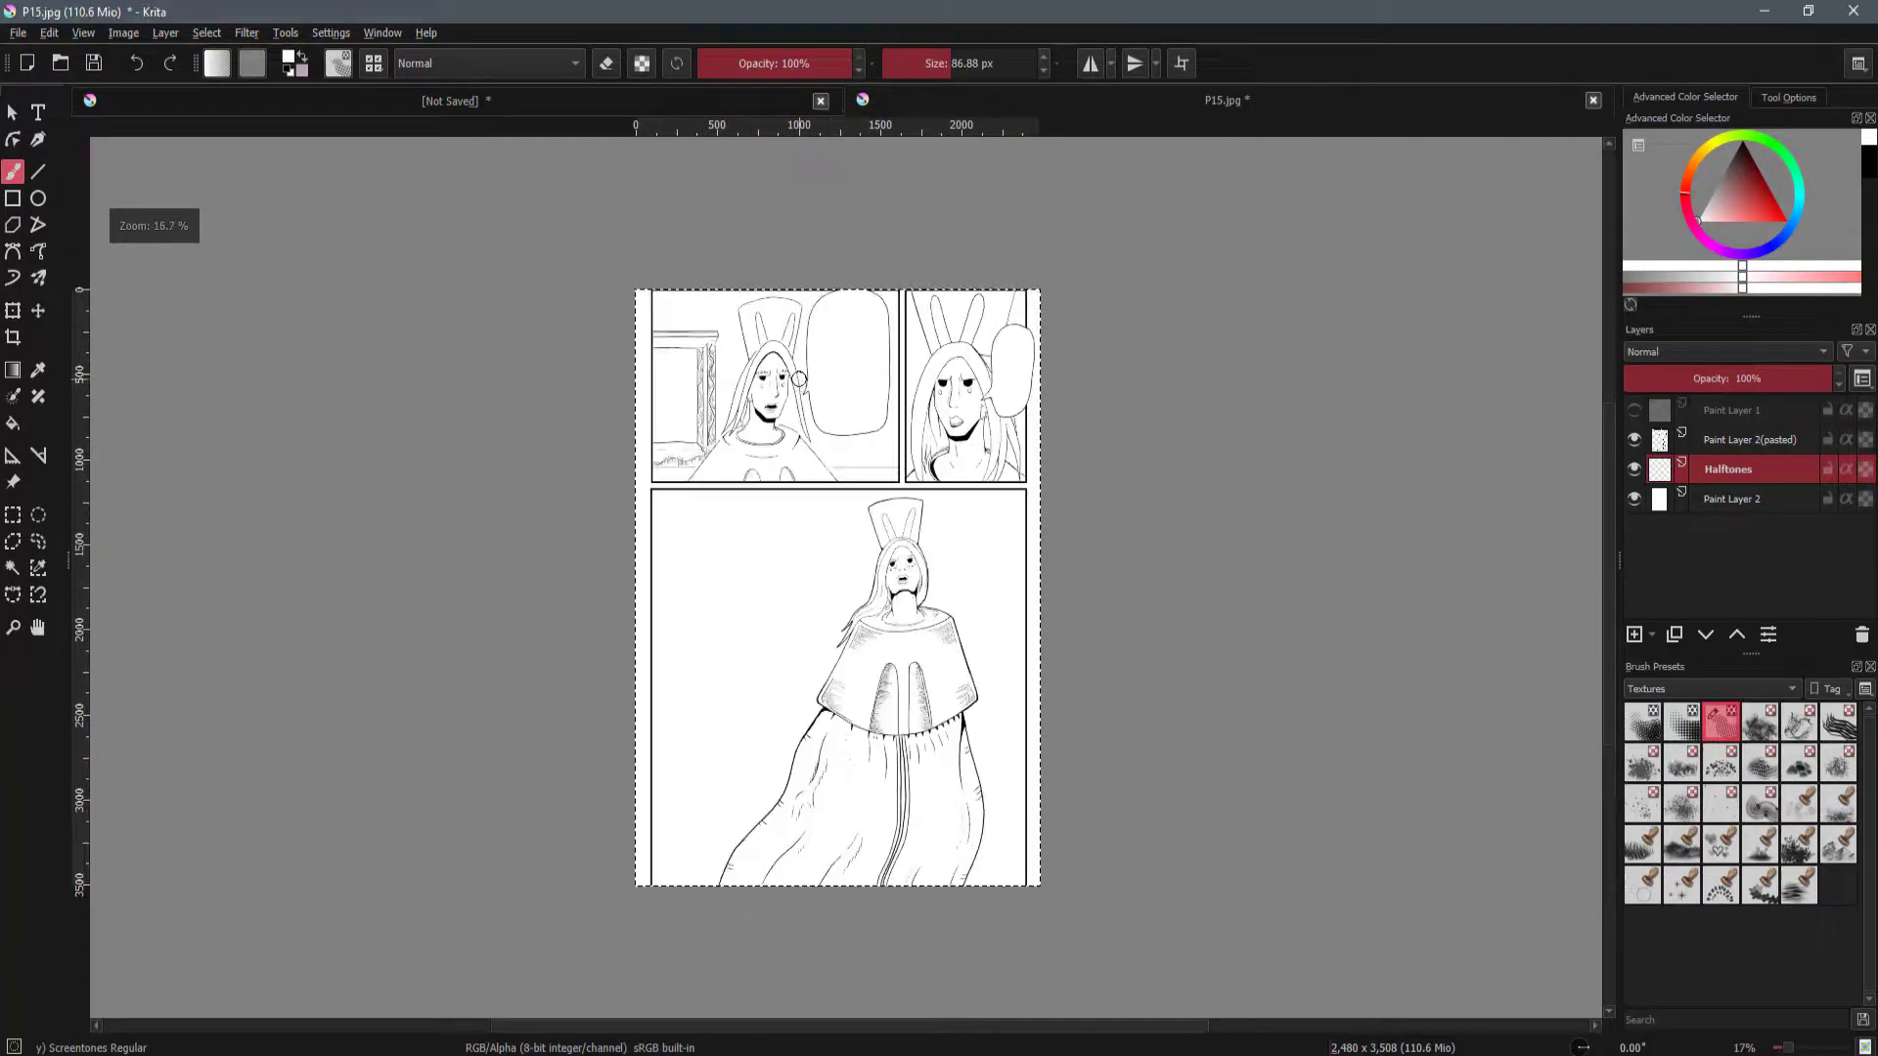
drag(785, 404, 780, 314)
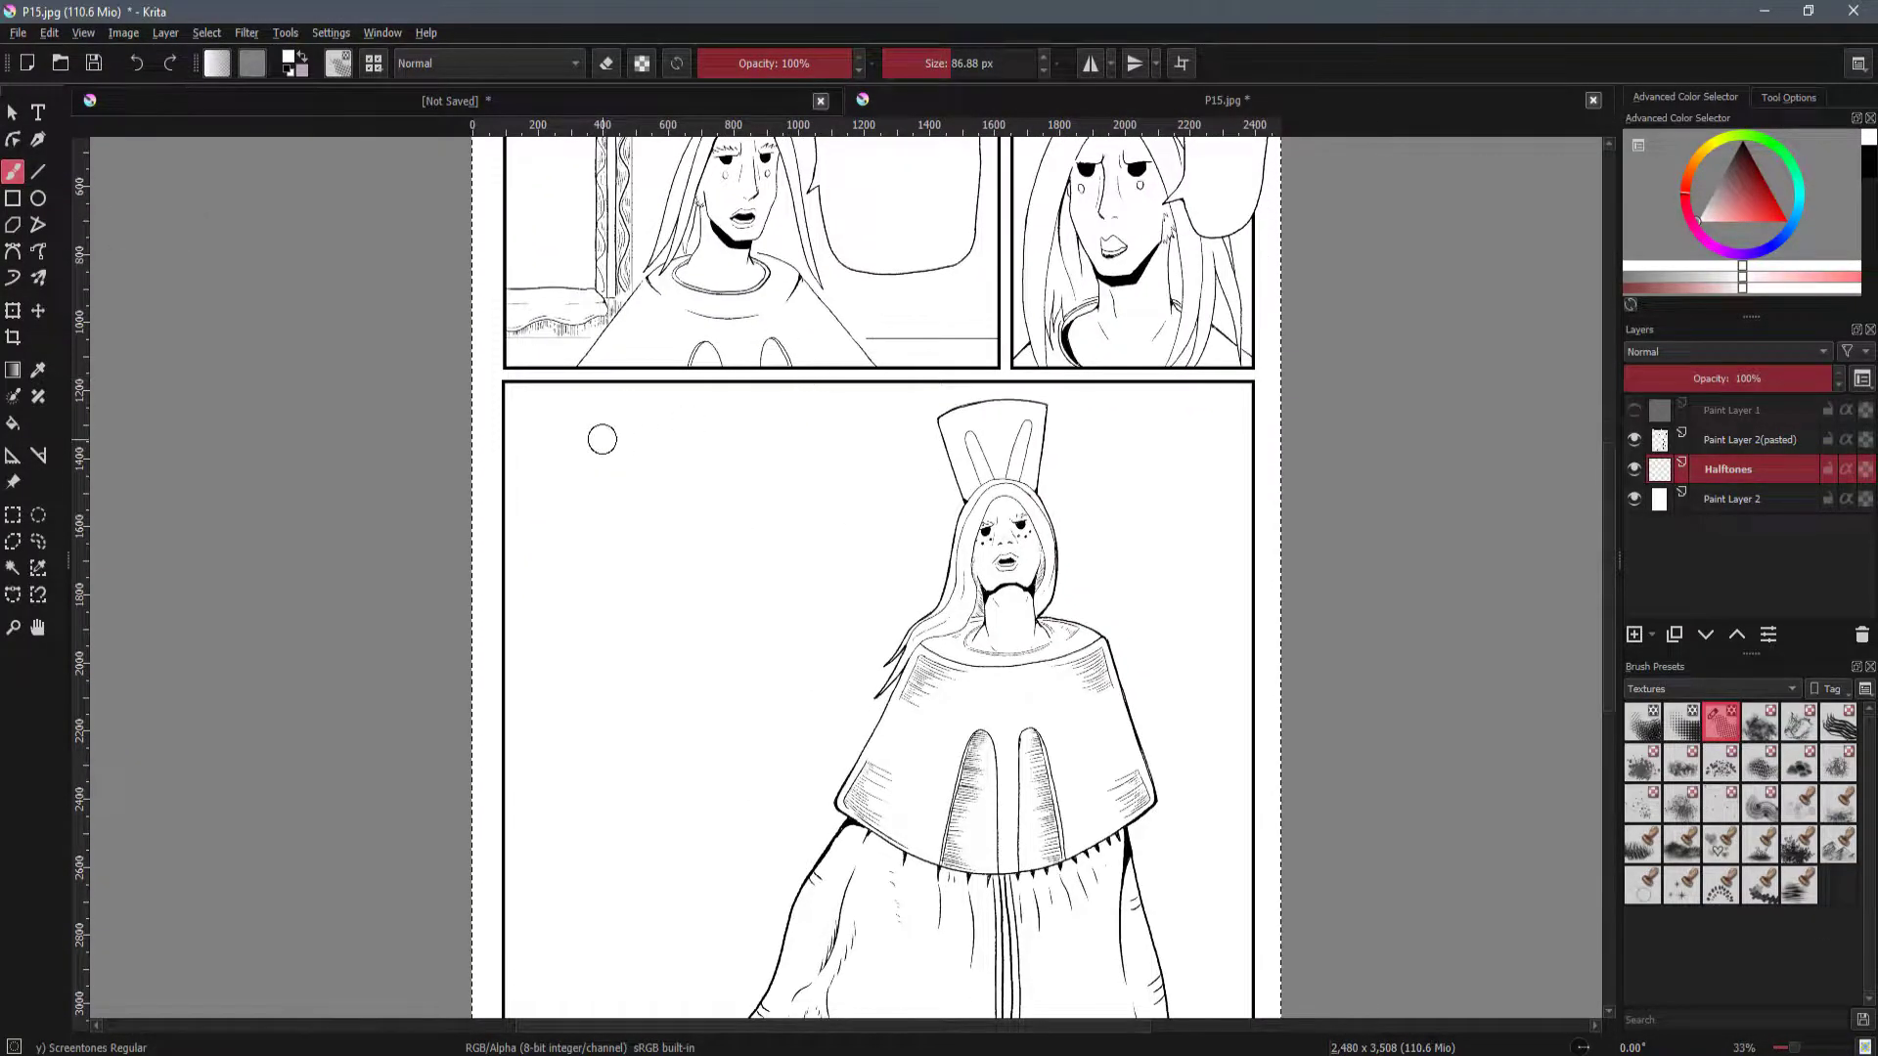
click(1727, 688)
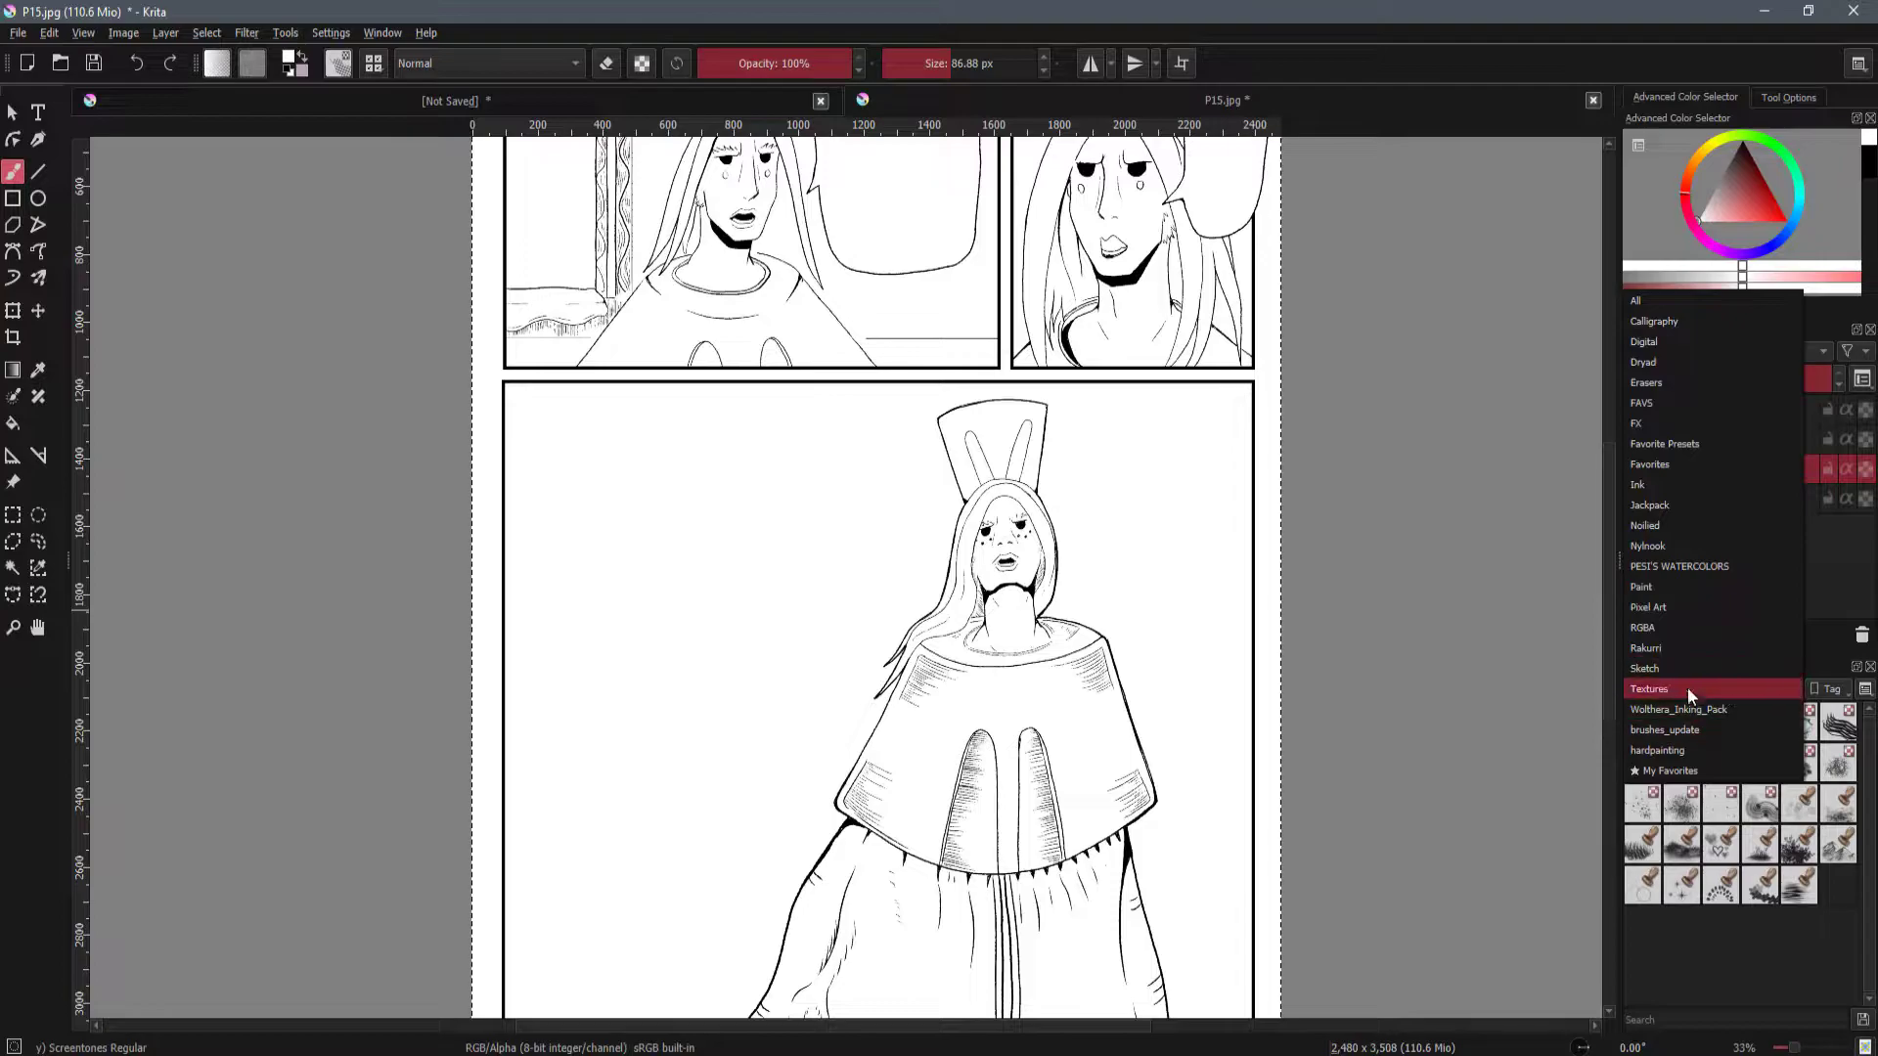
click(1687, 683)
scroll(1021, 682, up, 2)
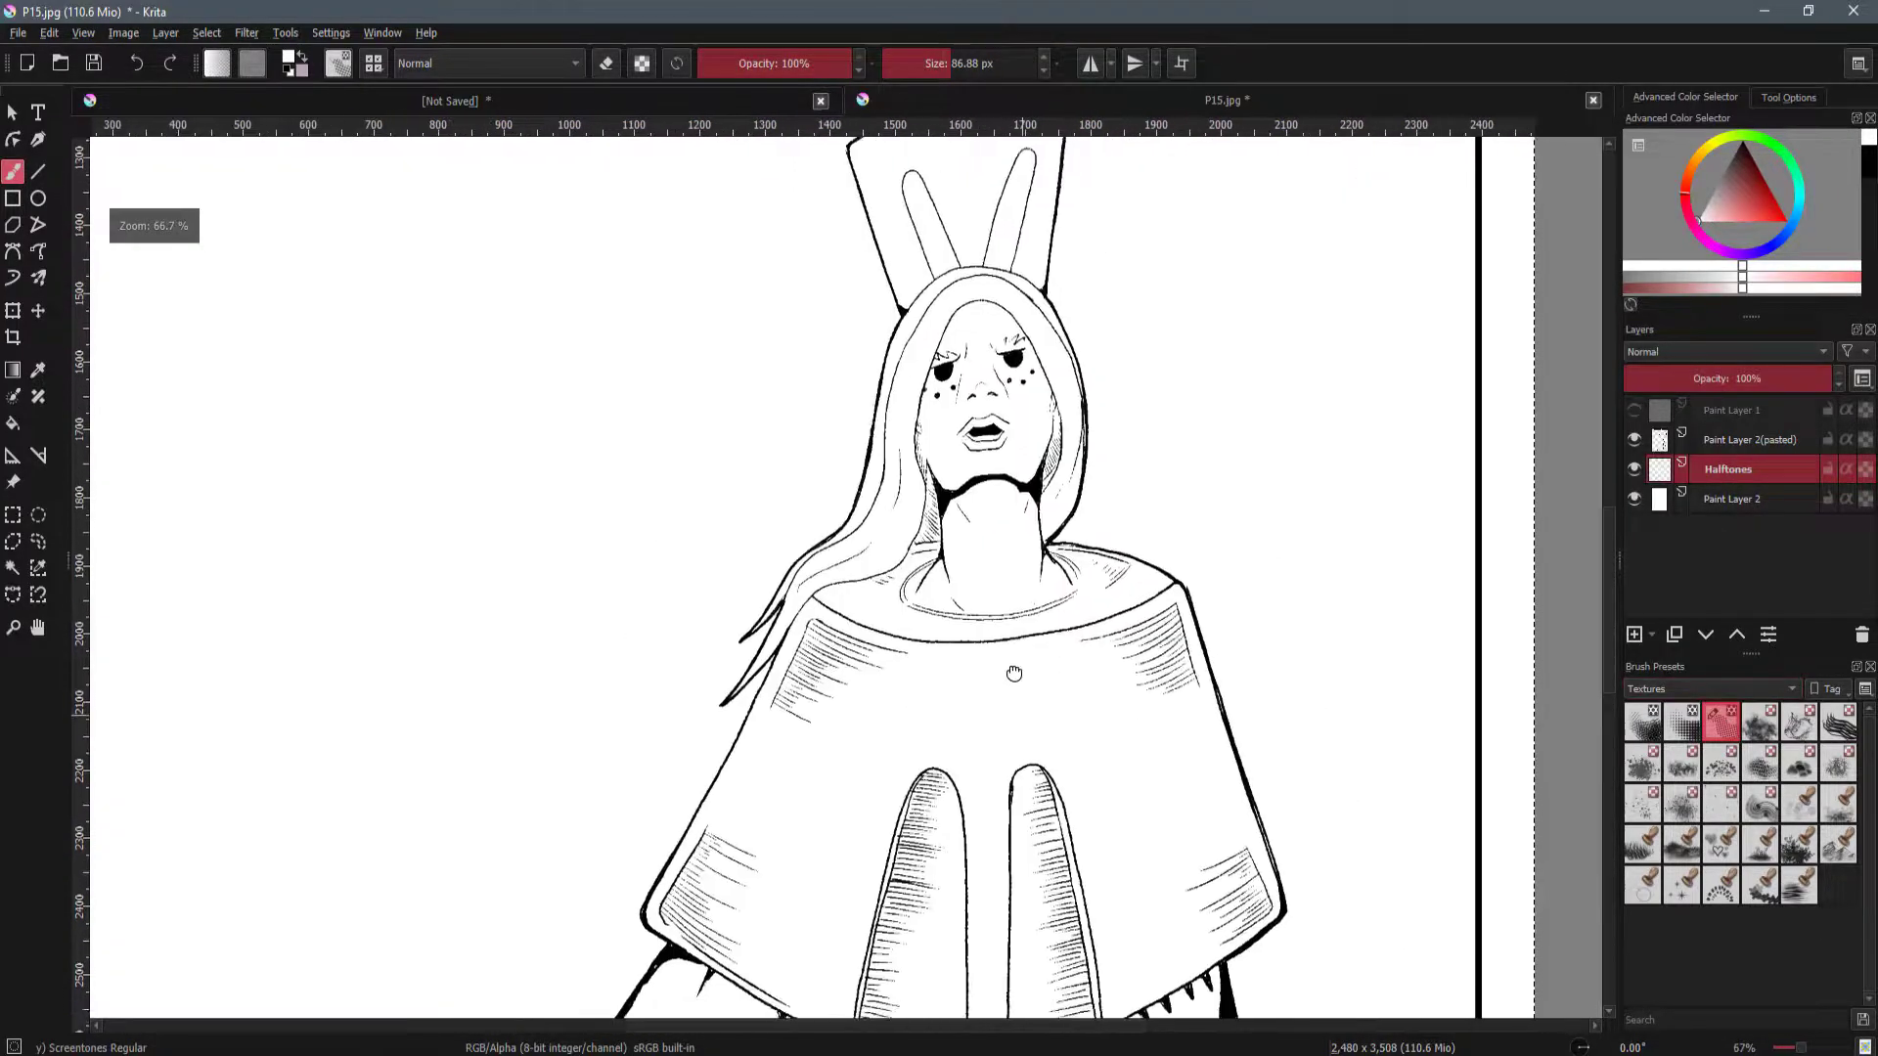
key(e)
drag(1124, 577, 1095, 599)
key(e)
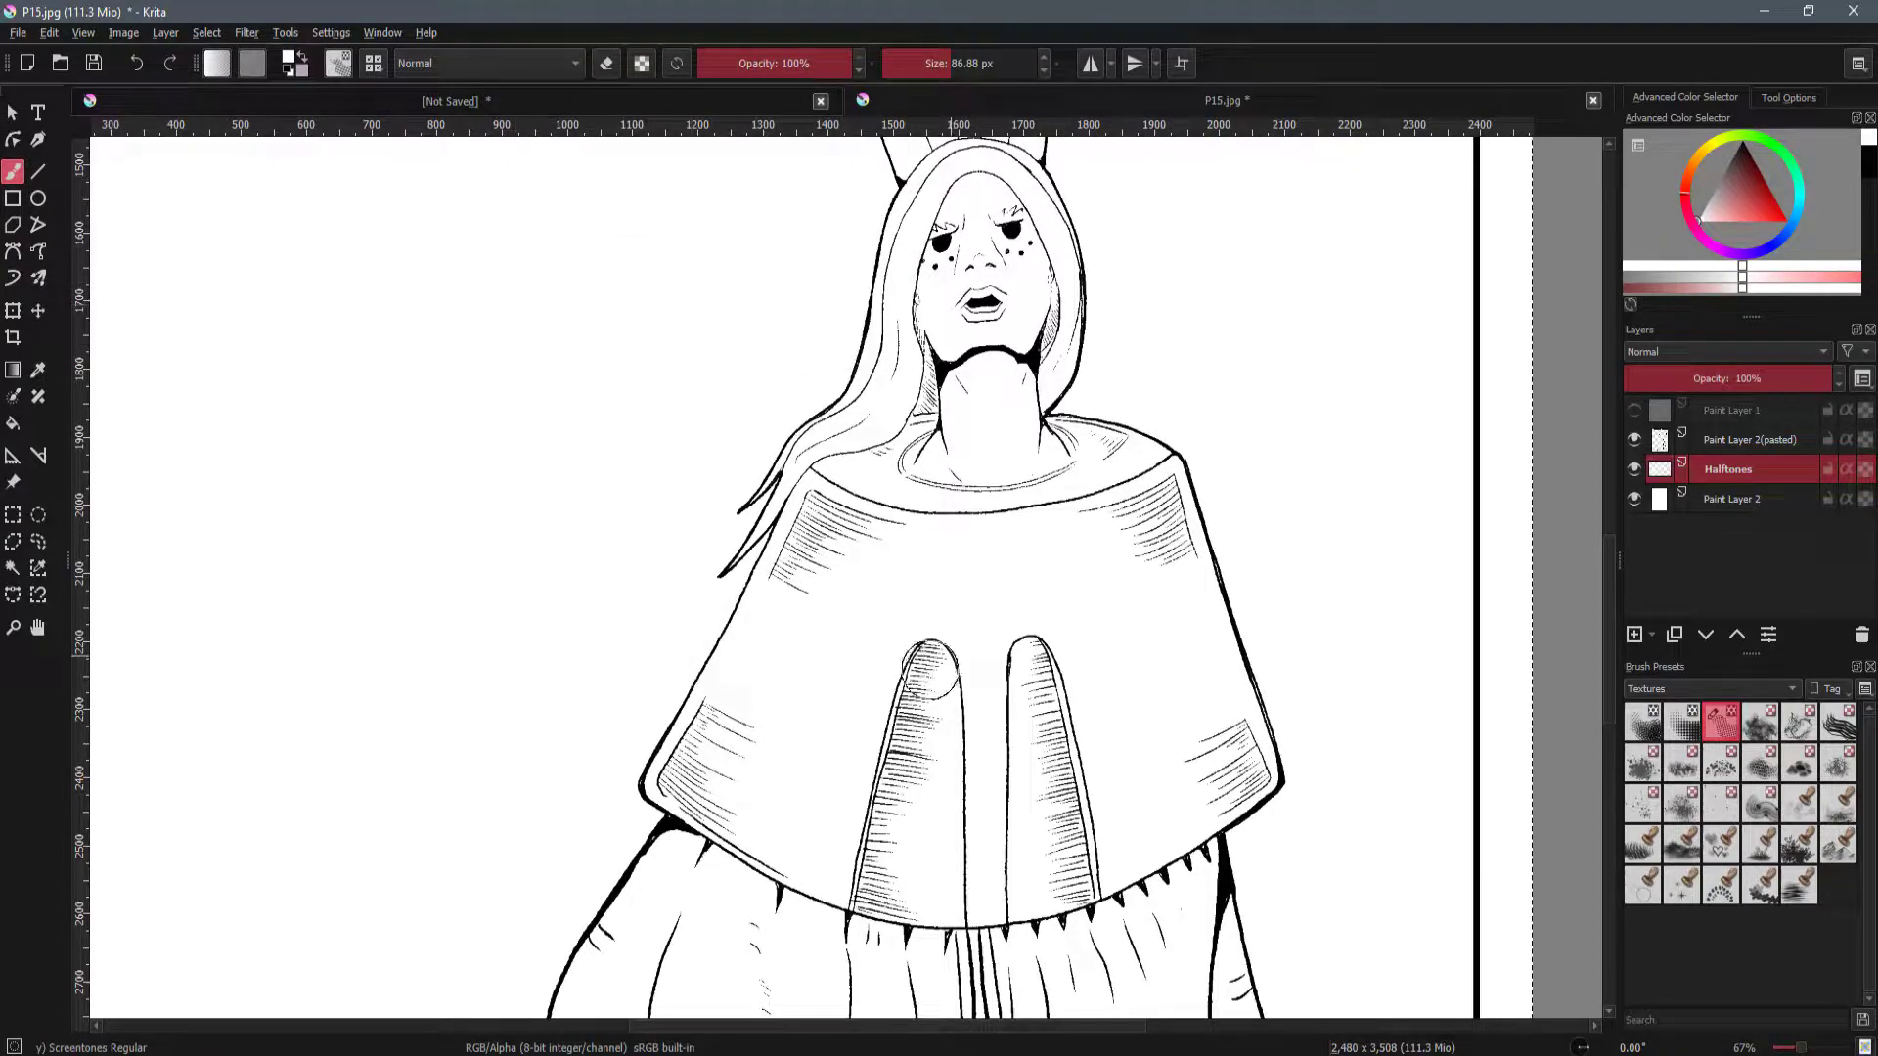
drag(1711, 196, 1722, 68)
mouse_move(1038, 584)
mouse_down()
mouse_move(906, 648)
mouse_move(1004, 633)
mouse_move(1014, 675)
mouse_move(984, 645)
mouse_move(969, 722)
mouse_move(1055, 672)
mouse_move(1026, 642)
mouse_move(1016, 695)
mouse_move(992, 674)
mouse_move(932, 707)
mouse_move(964, 759)
mouse_up()
key(ctrl+z)
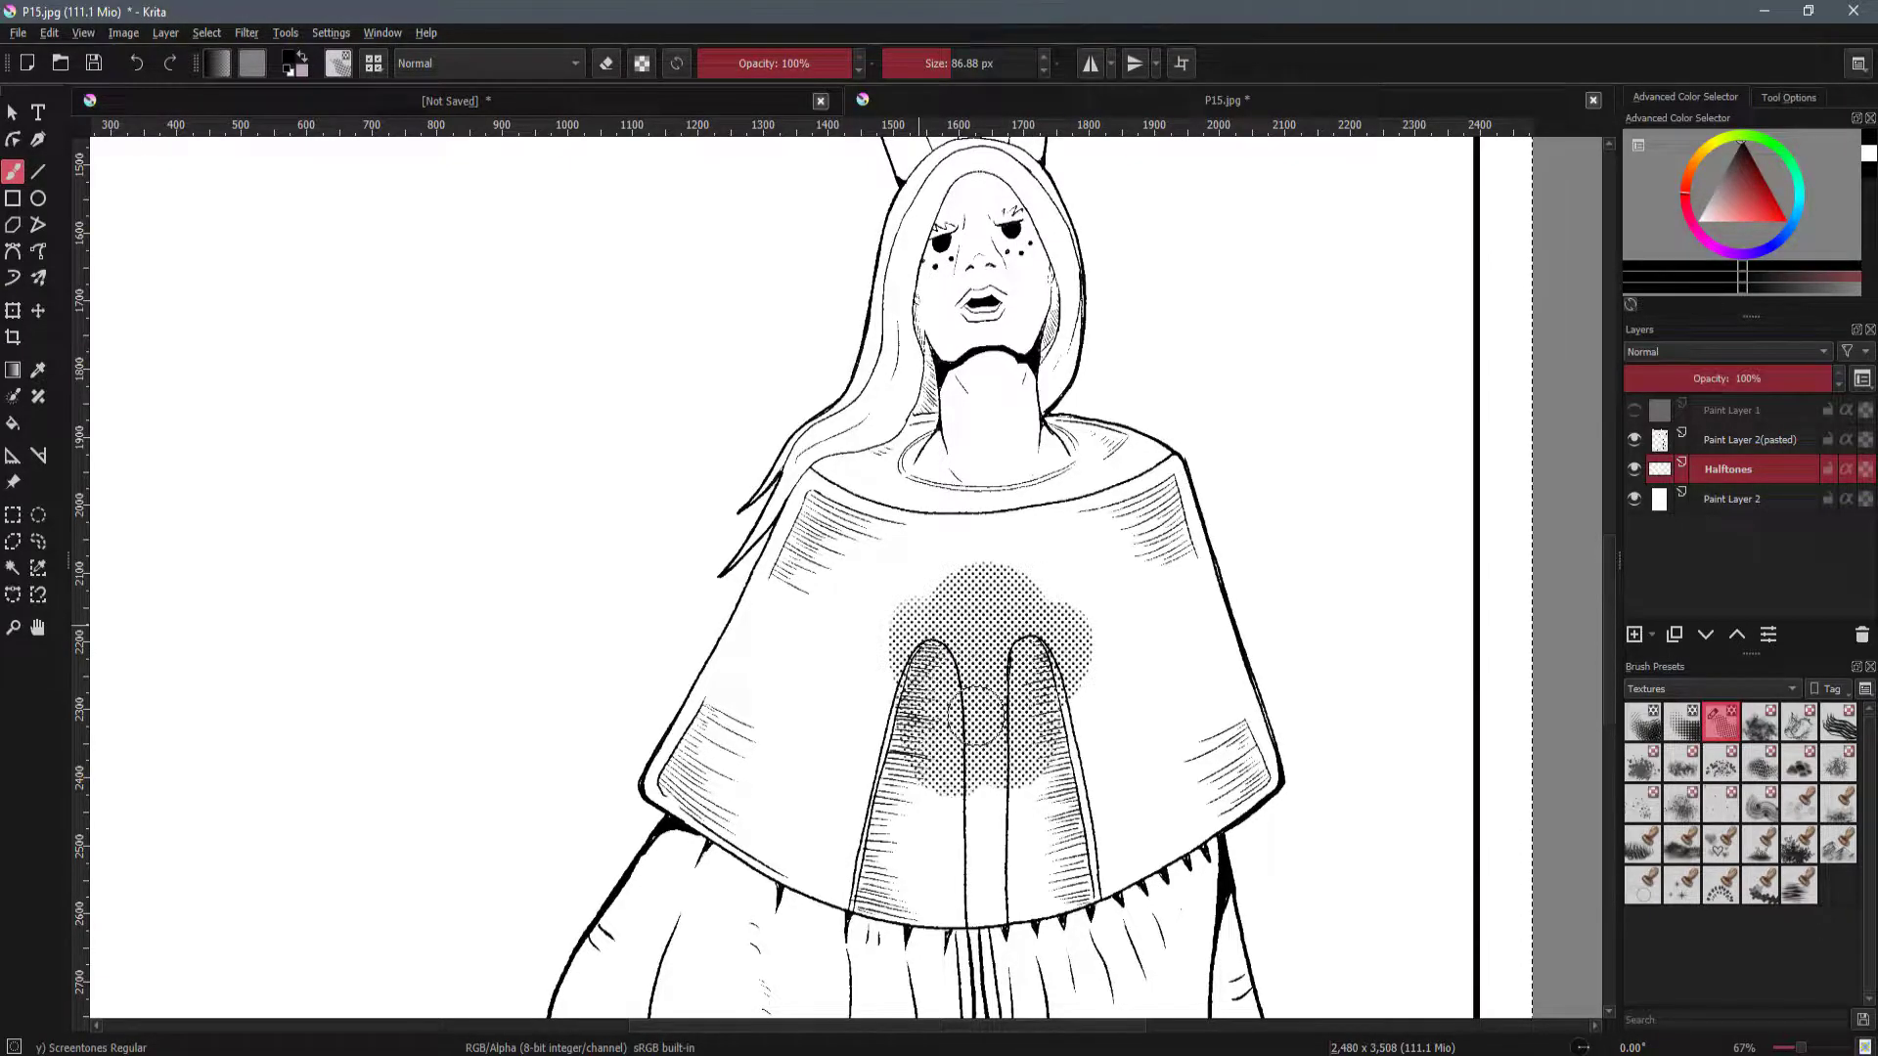
key(ctrl+z)
Delete the existing Halftones layer.
ctrl+scroll(1100, 674, down, 2)
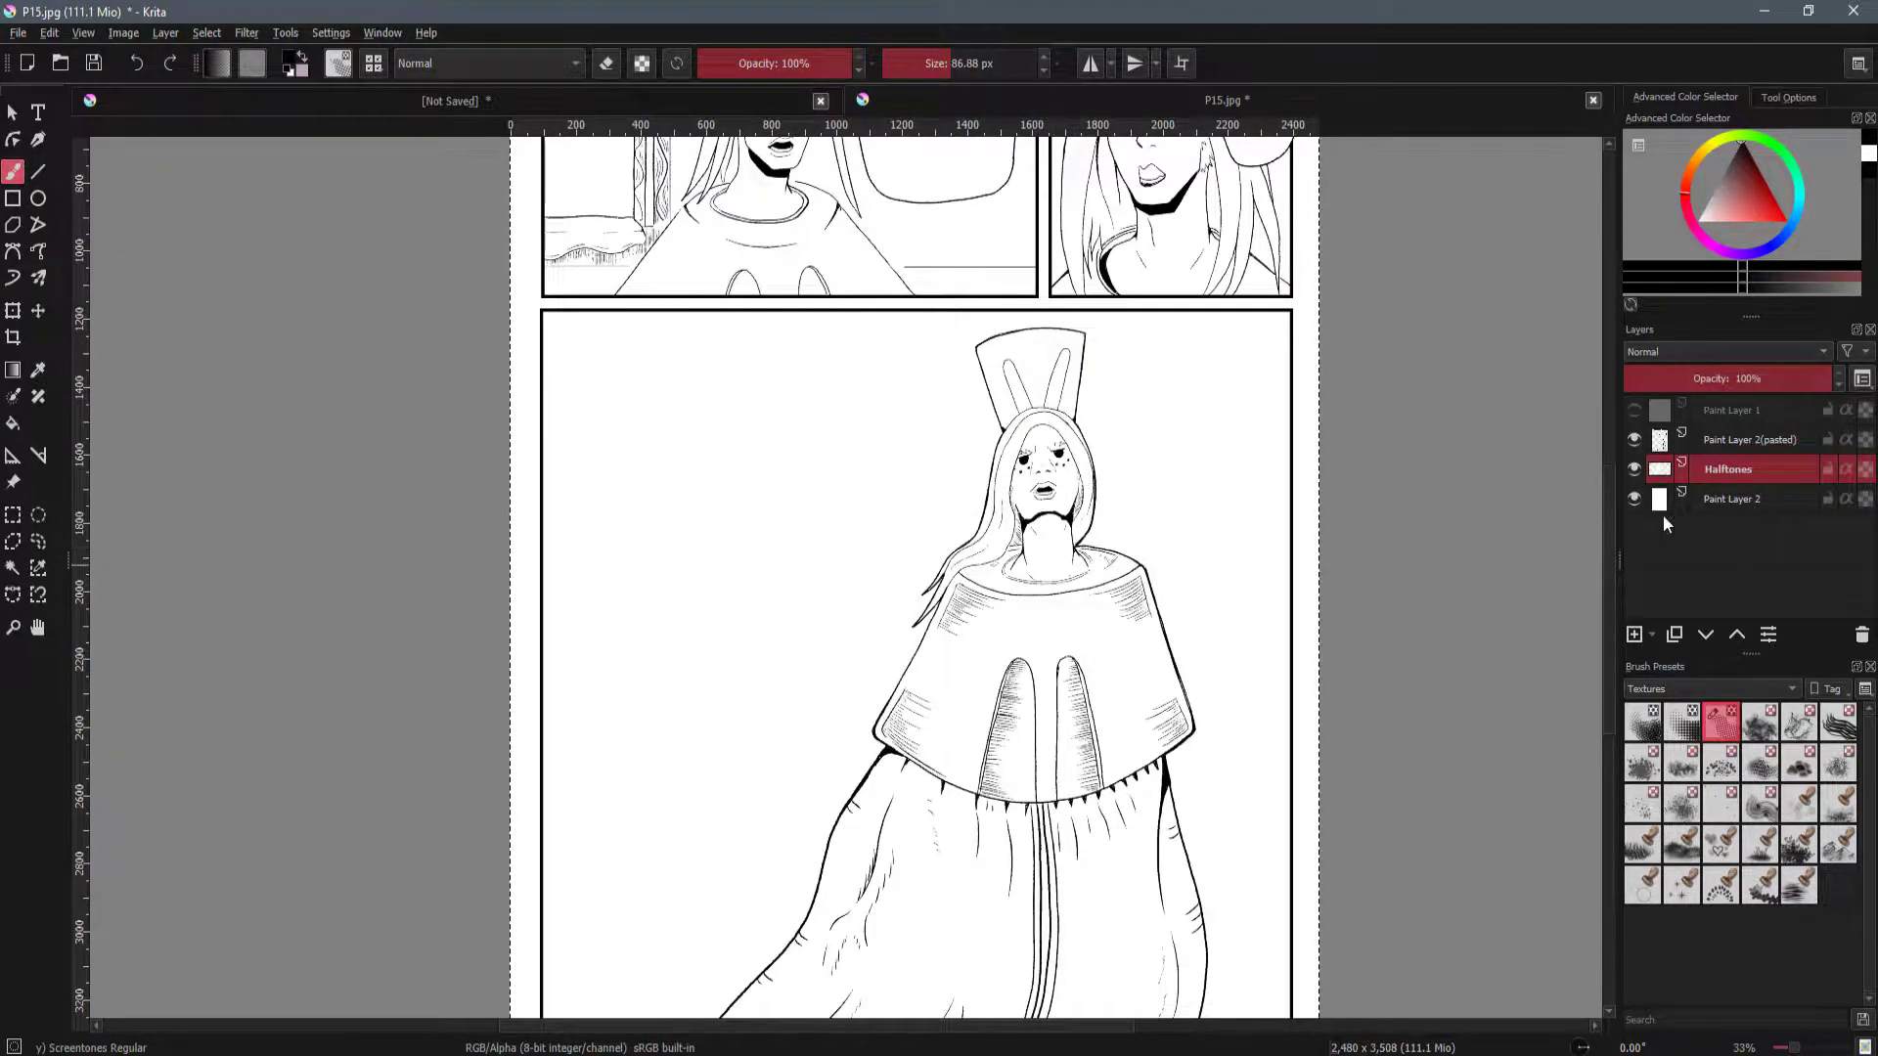
double_click(1729, 468)
click(1863, 634)
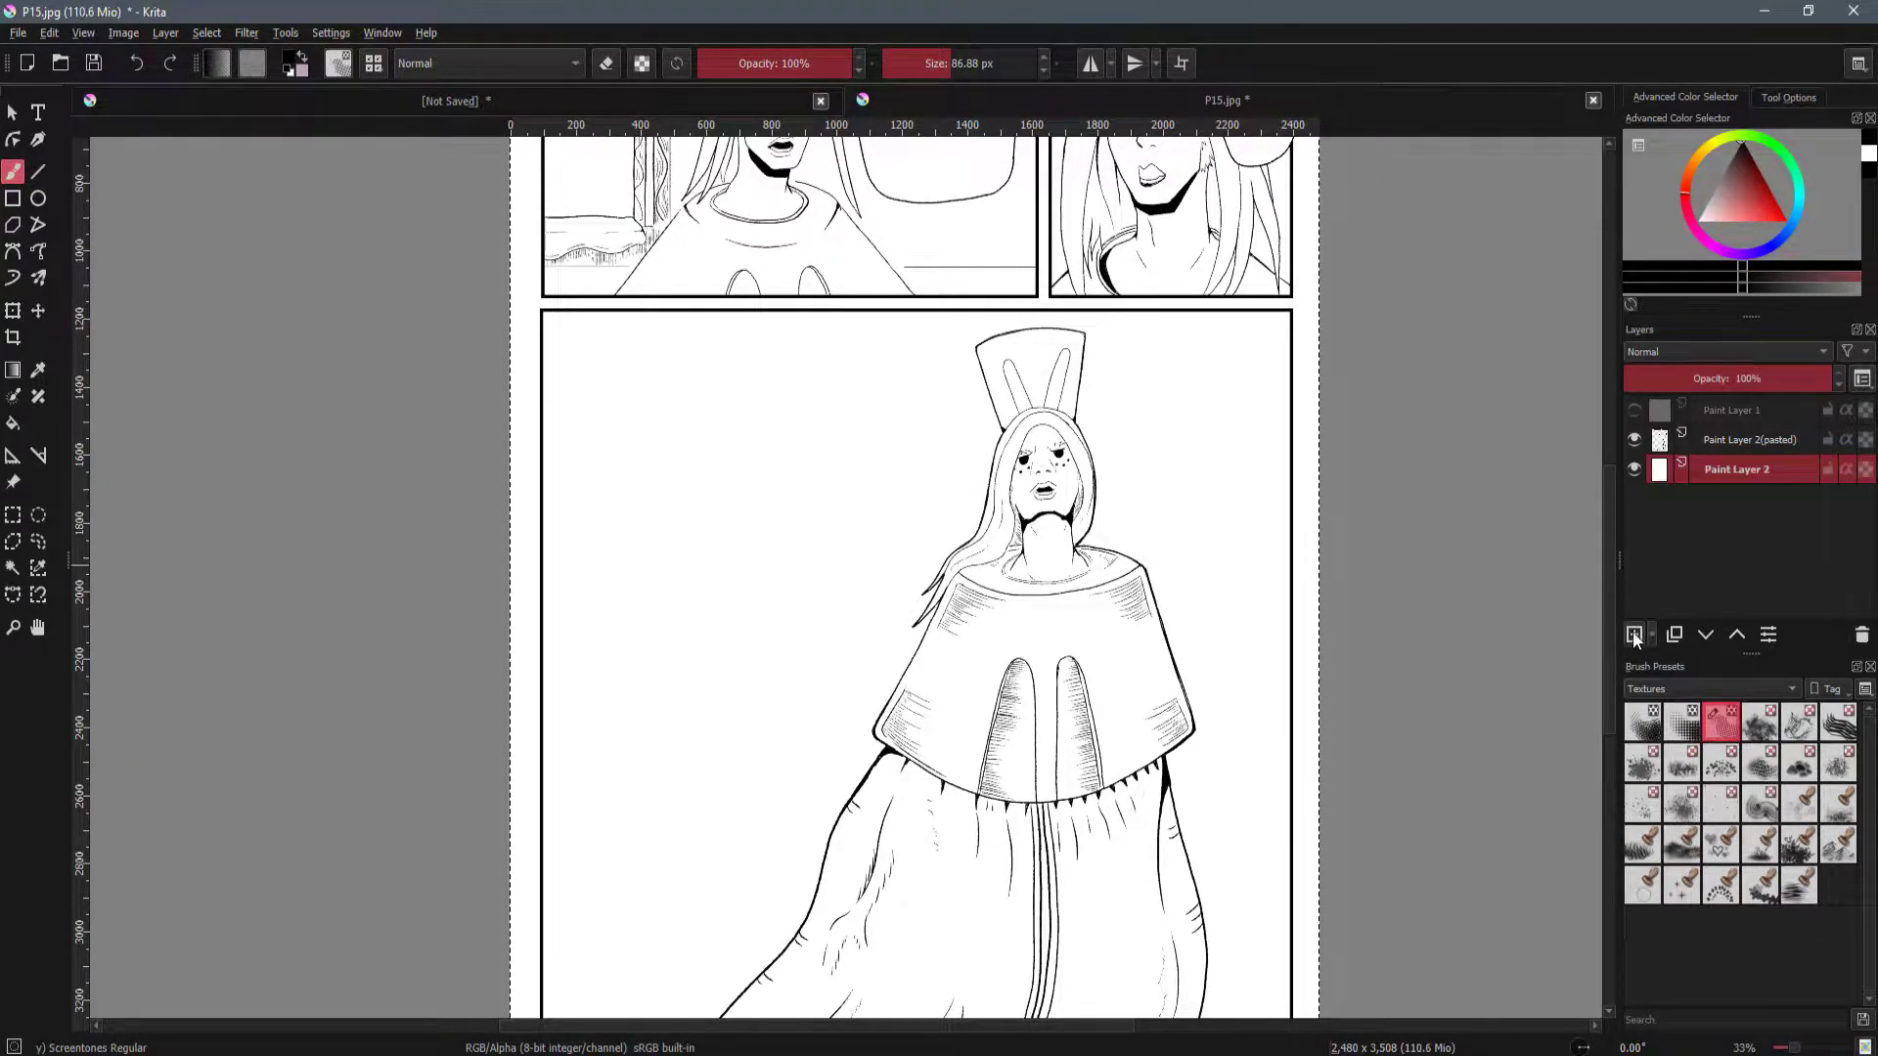
Add a new paint layer directly above Paint Layer 2 and name it Halftones.
click(1633, 634)
double_click(1745, 473)
text(Halftones)
key(Return)
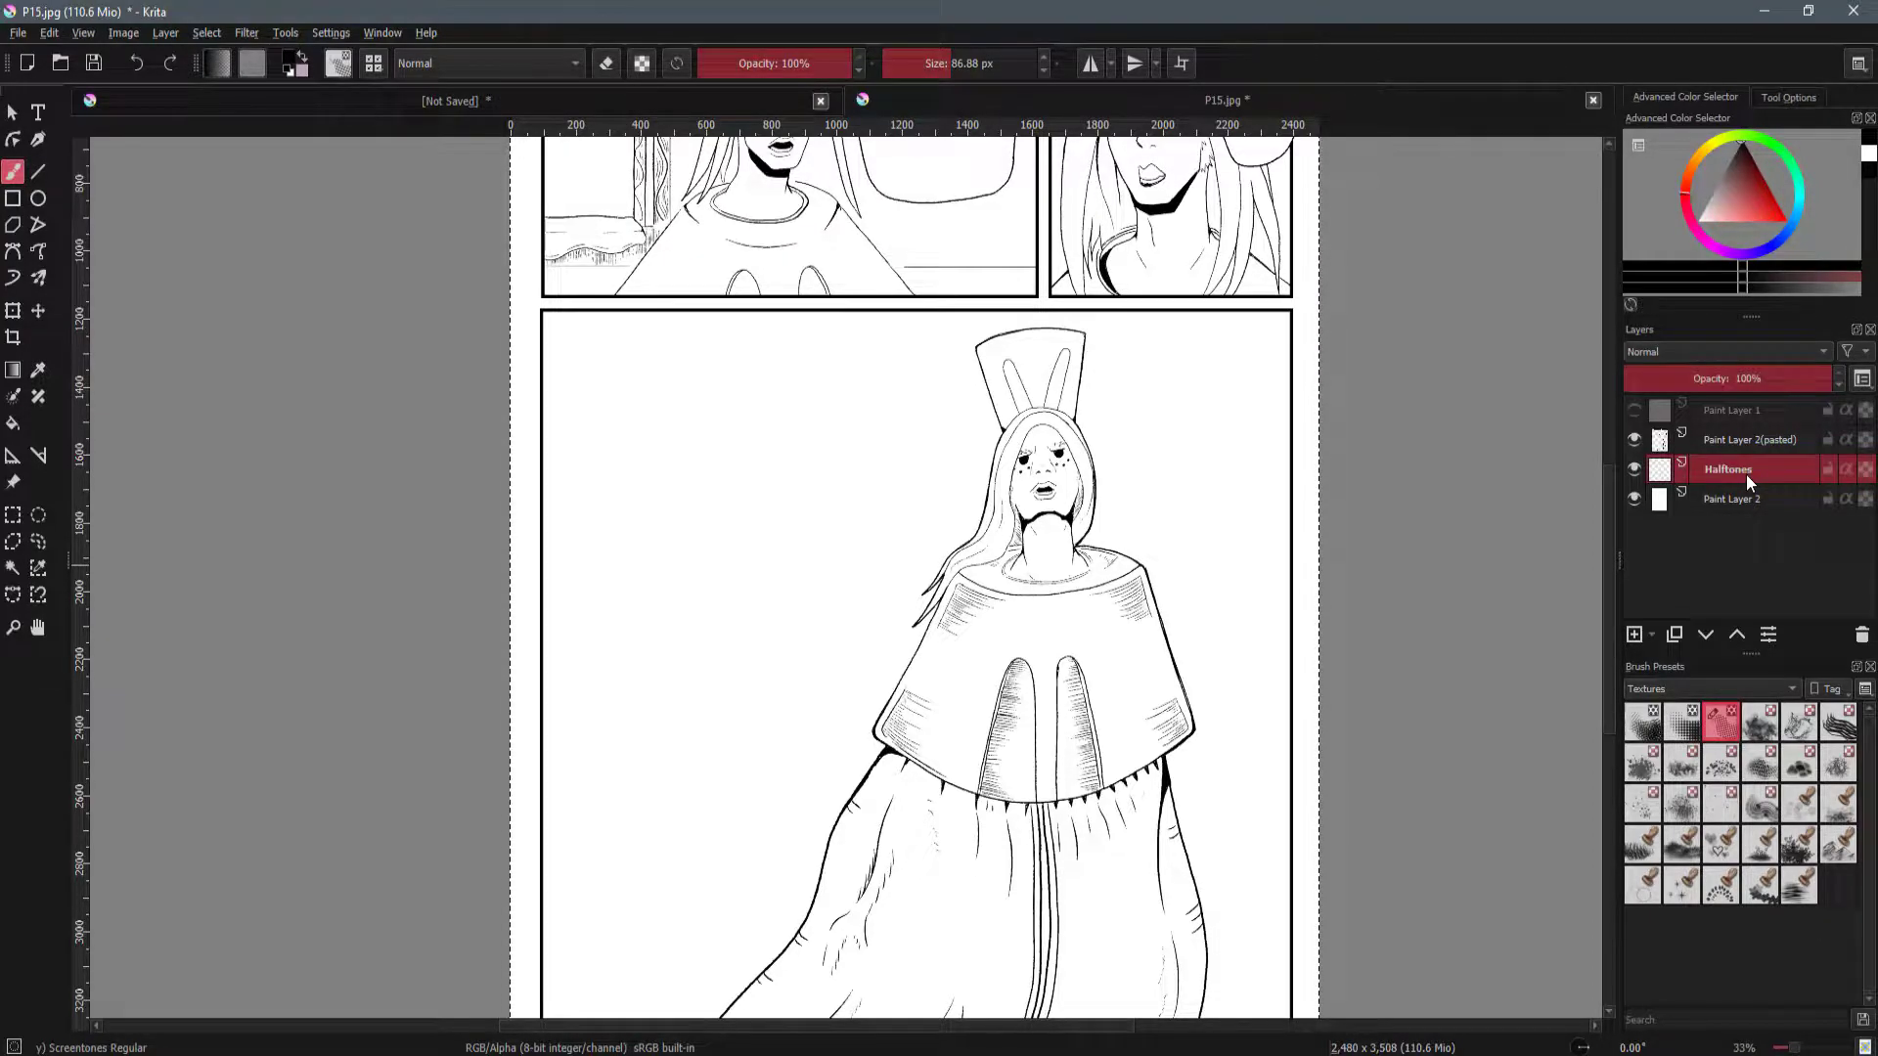
Put the Halftones layer into a group and name the group HalftonesGroup.
key(ctrl+g)
double_click(1747, 495)
key(ctrl+c)
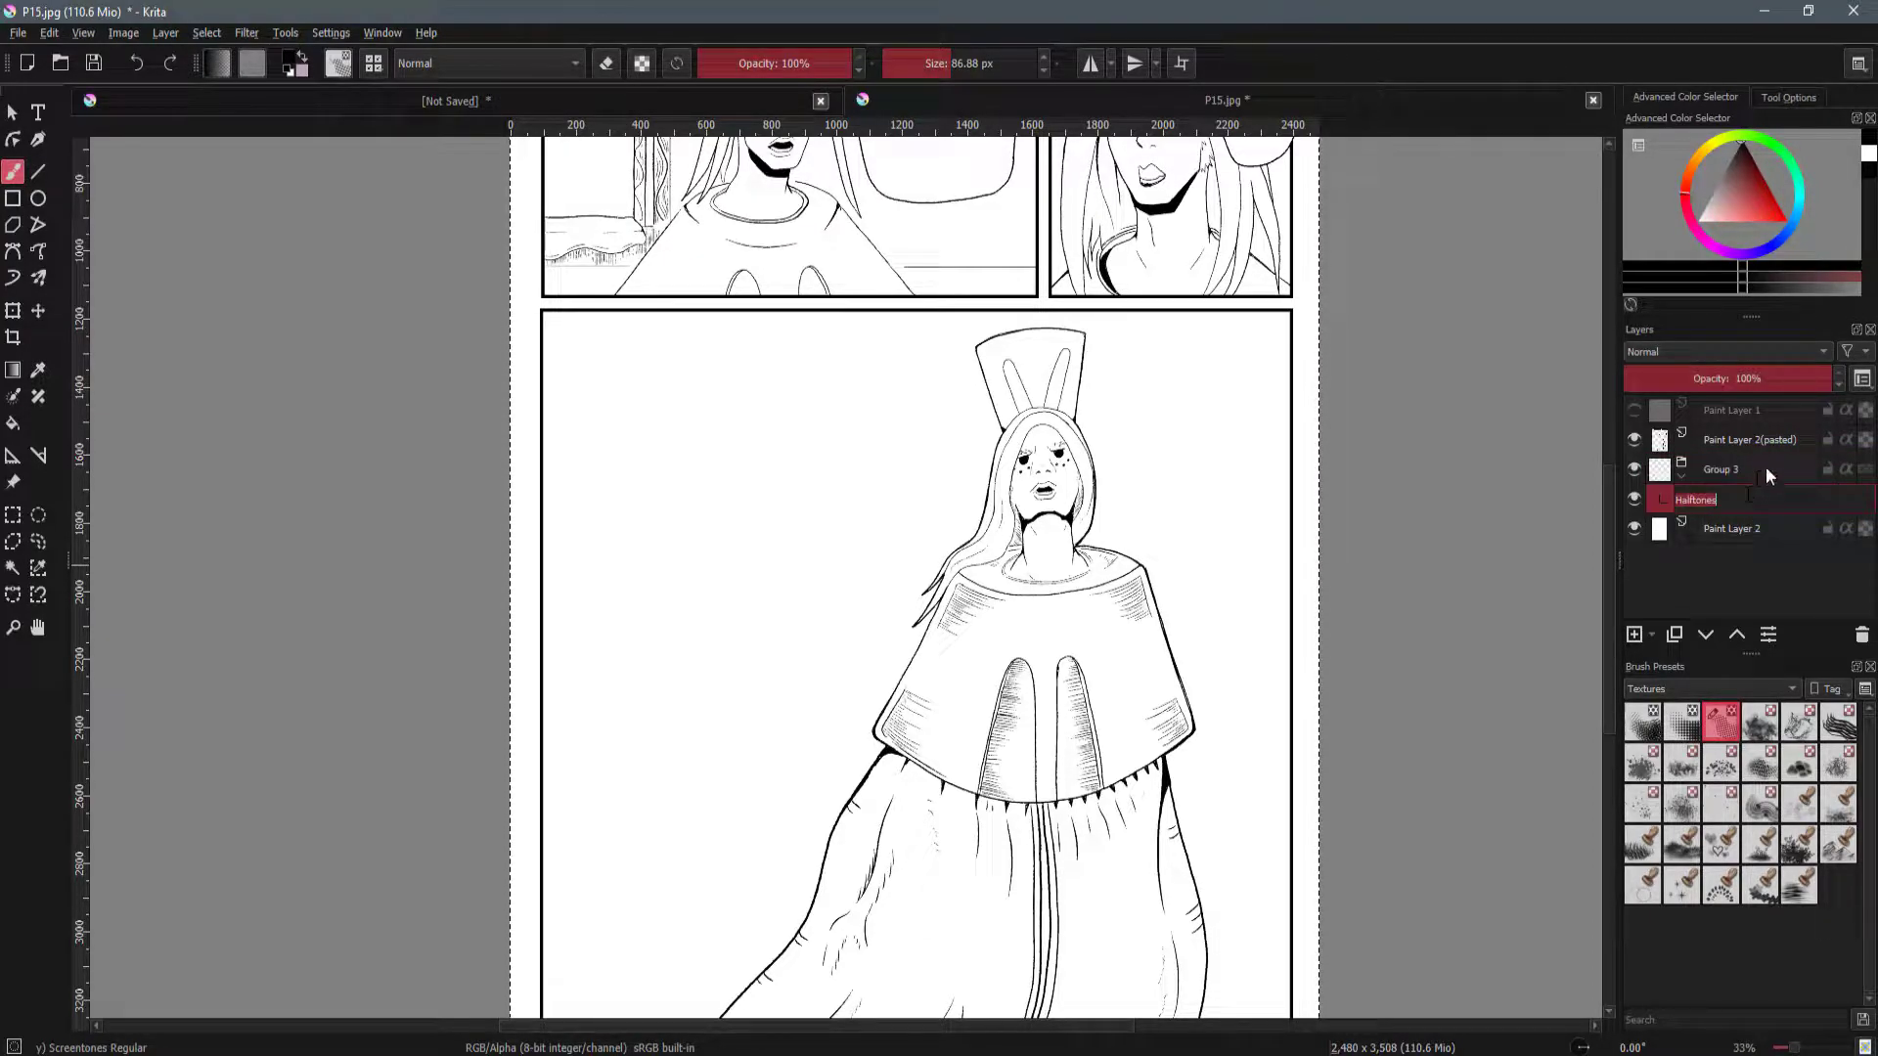
double_click(1764, 467)
key(ctrl+v)
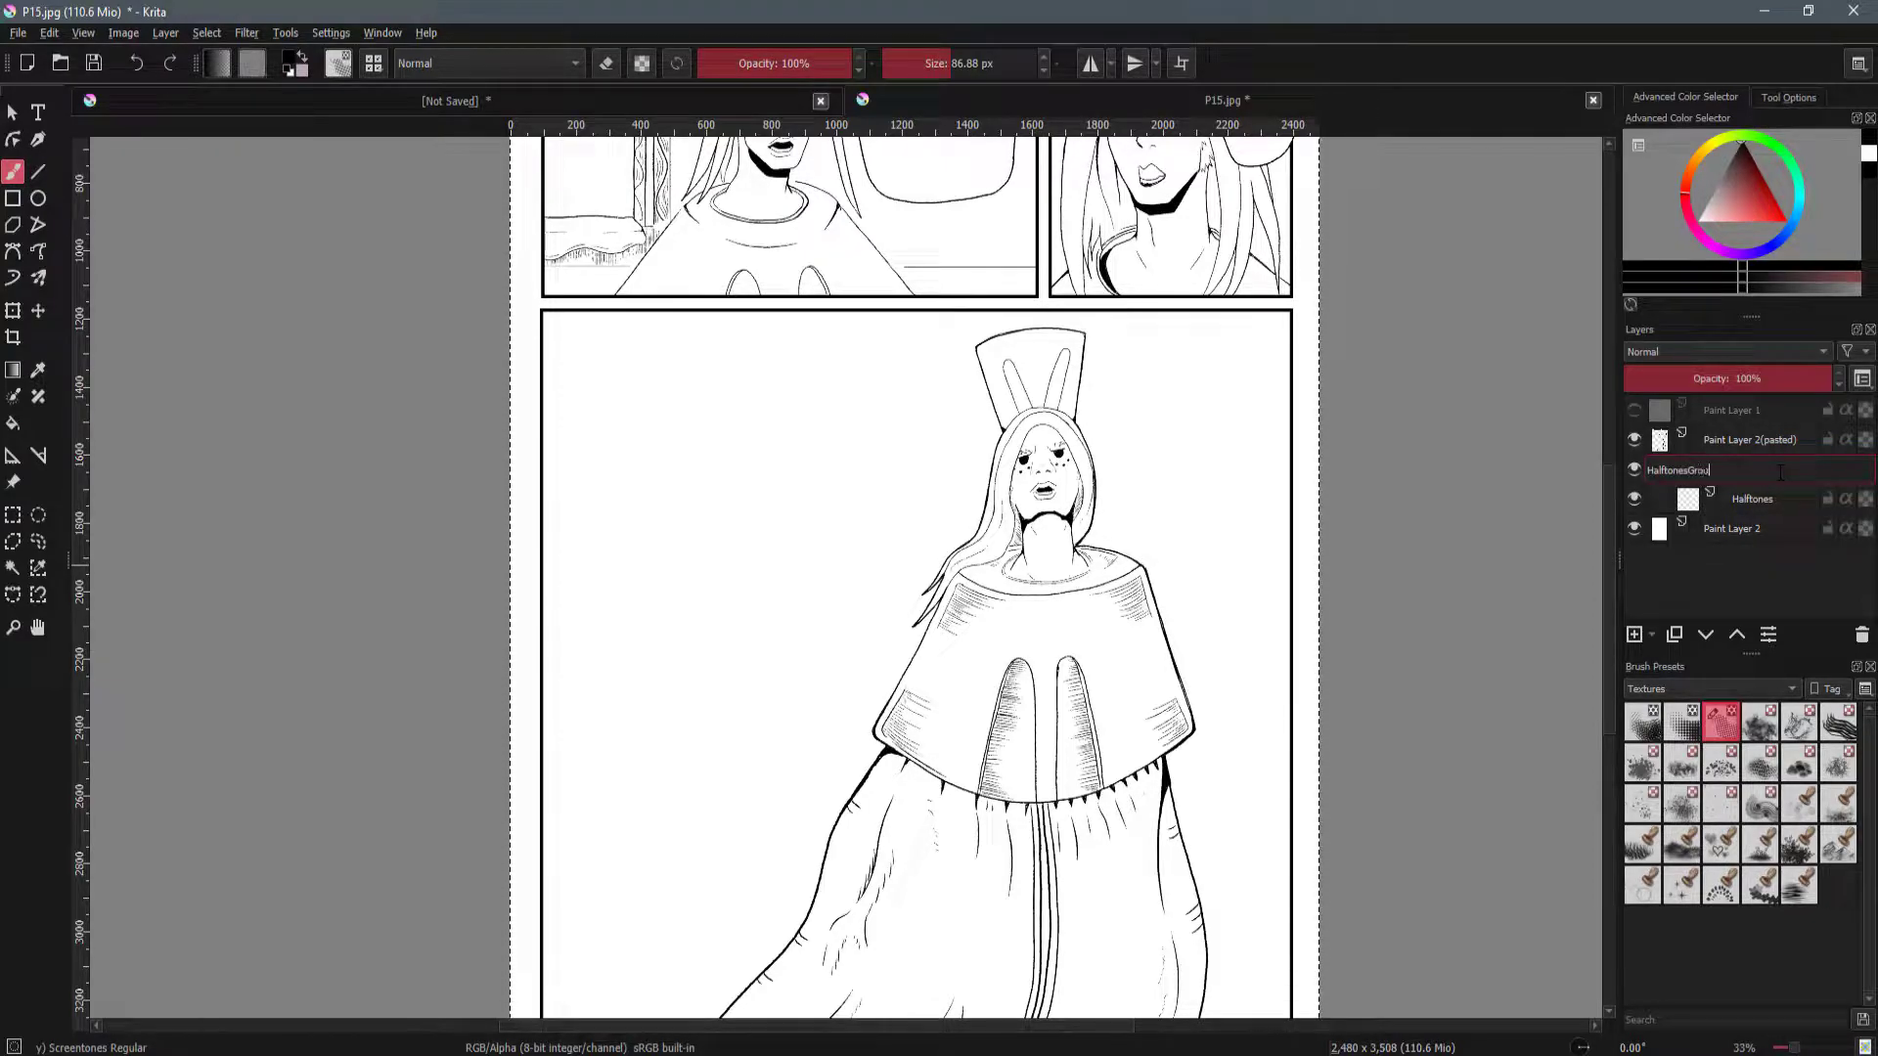
key(Return)
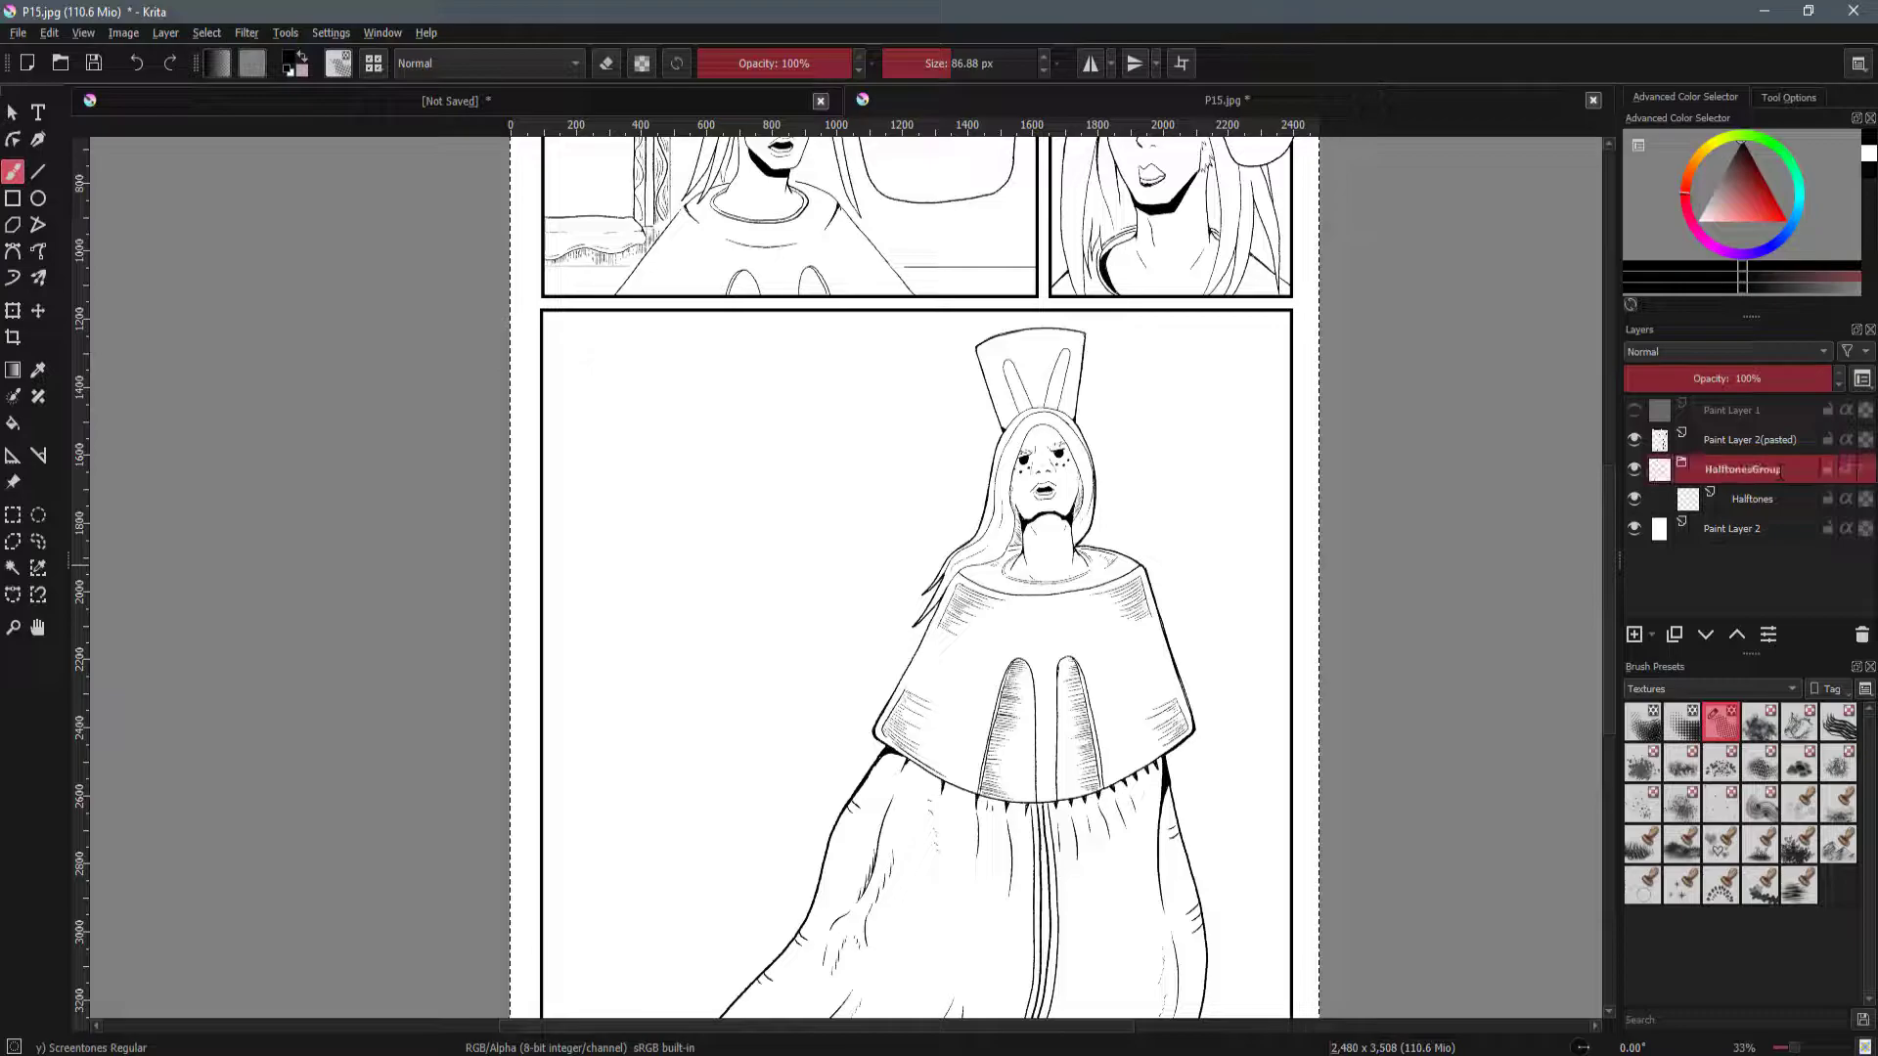
Add a Screentone fill layer with round dots and linear interpolation above Halftones in the group, and turn on its alpha inheritance.
click(1760, 501)
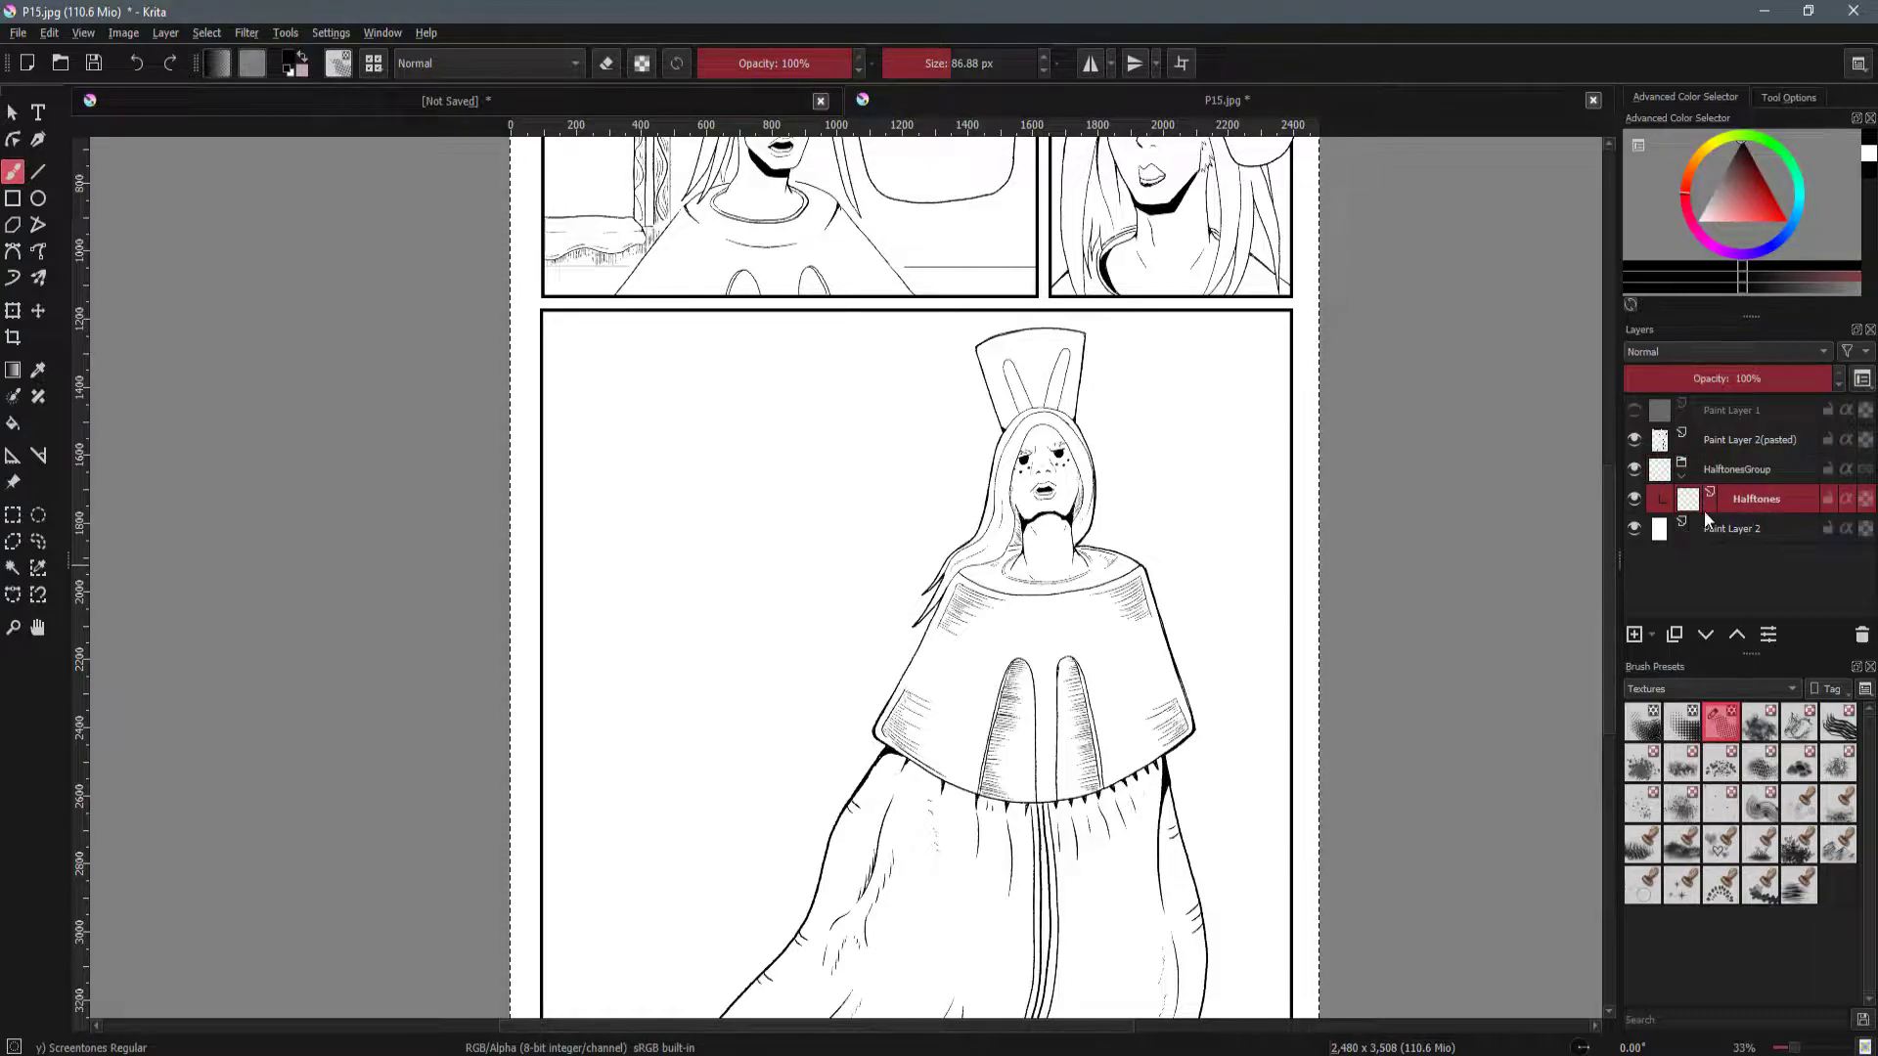
click(1652, 637)
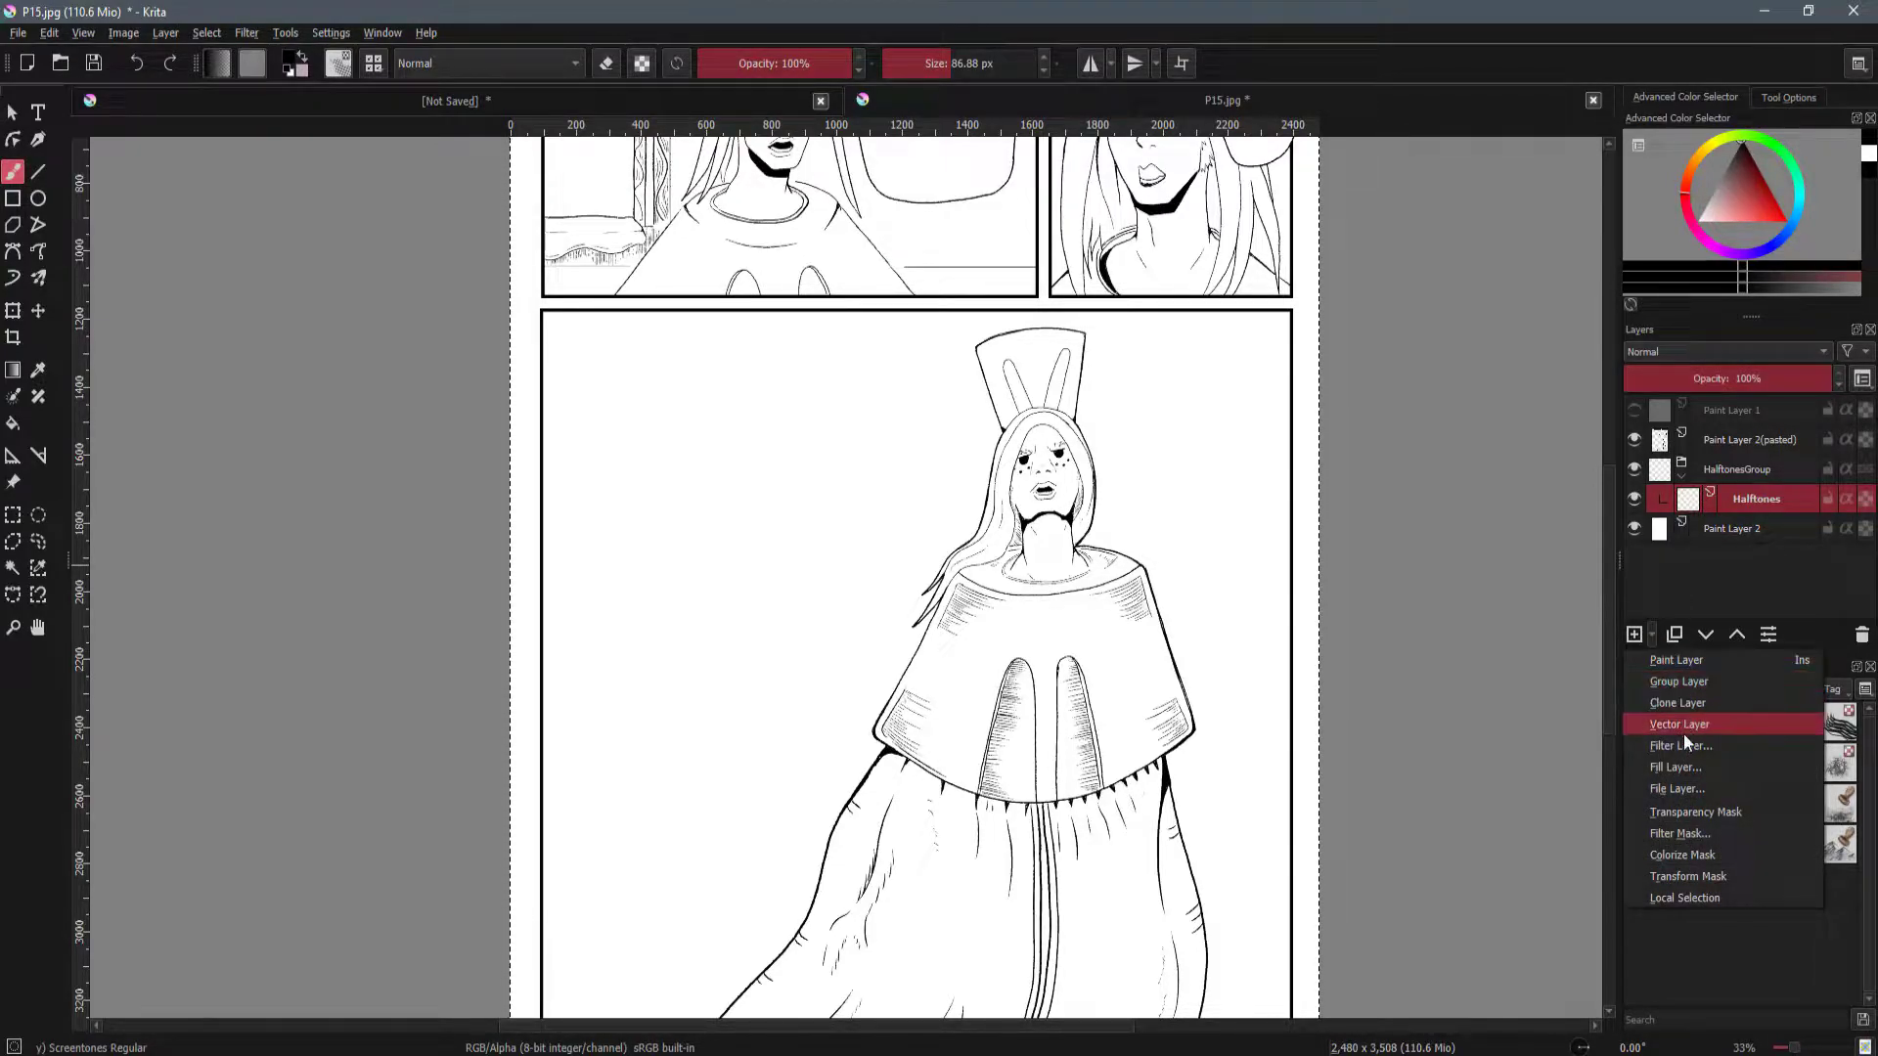
click(1689, 765)
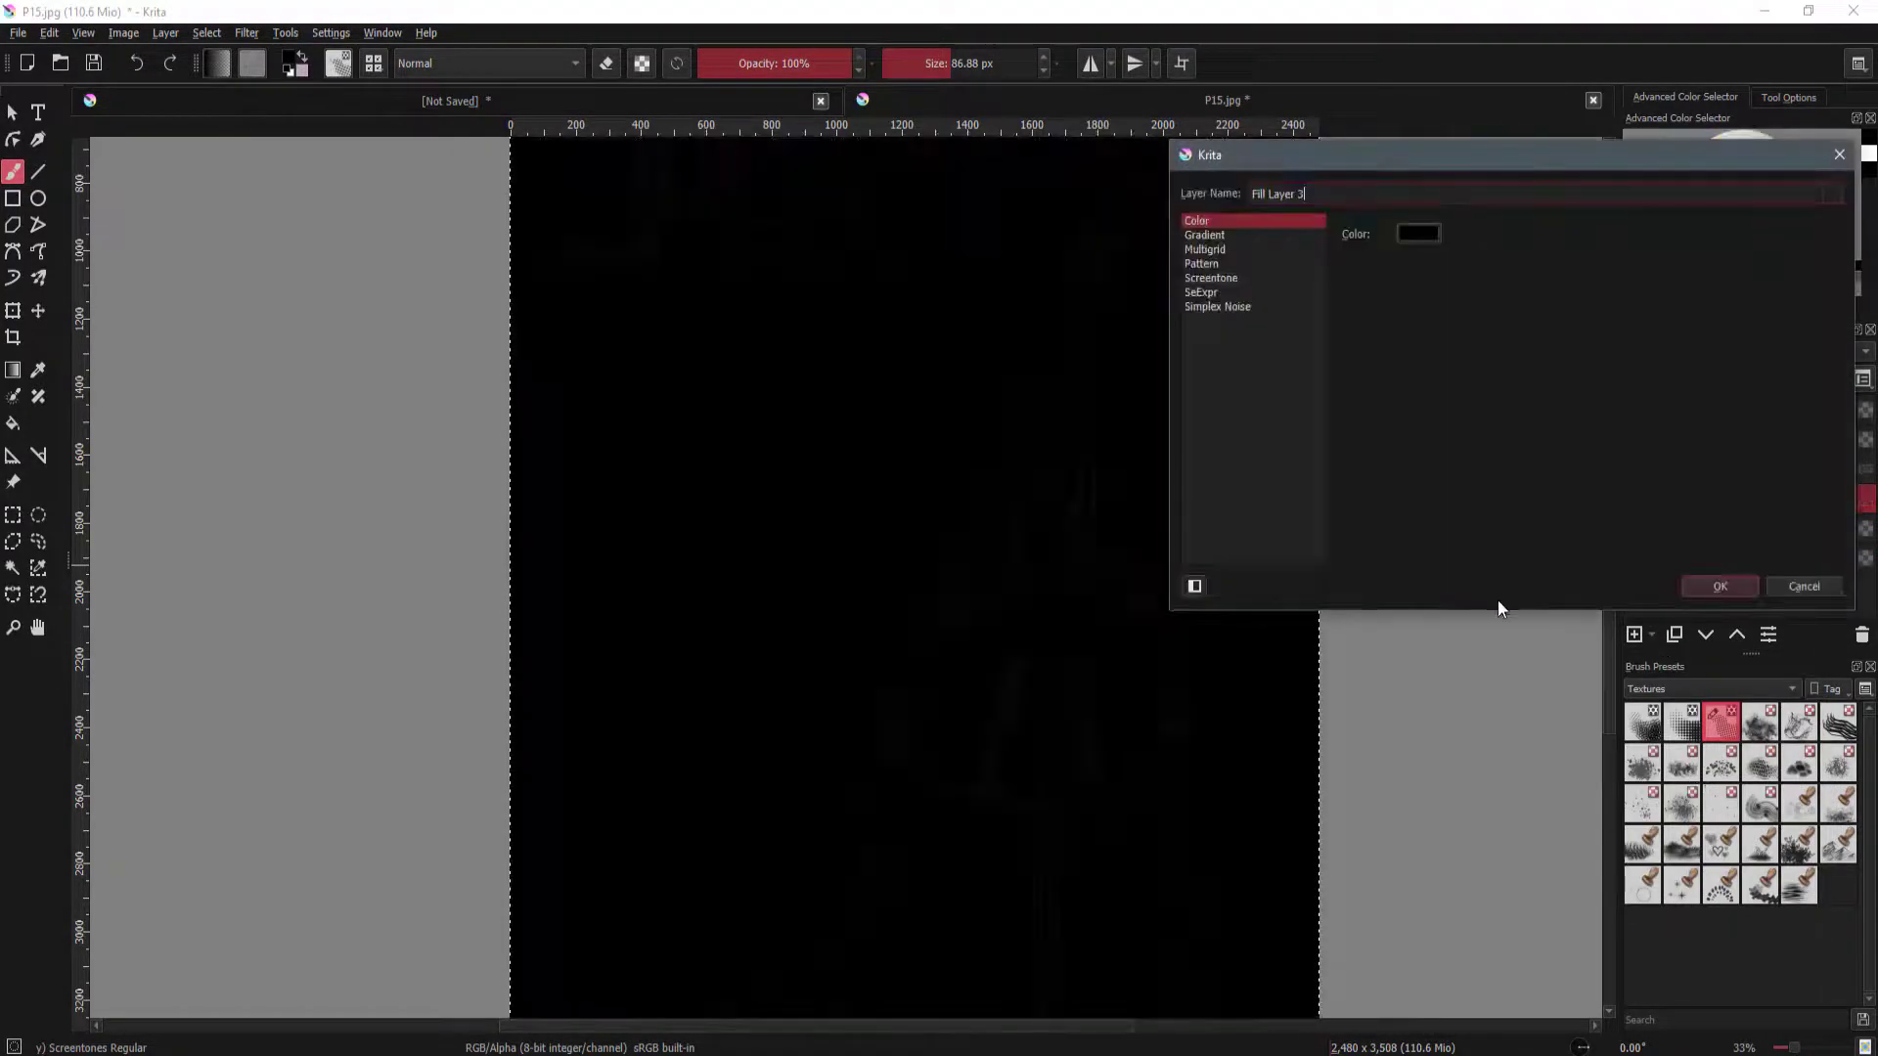
click(1223, 280)
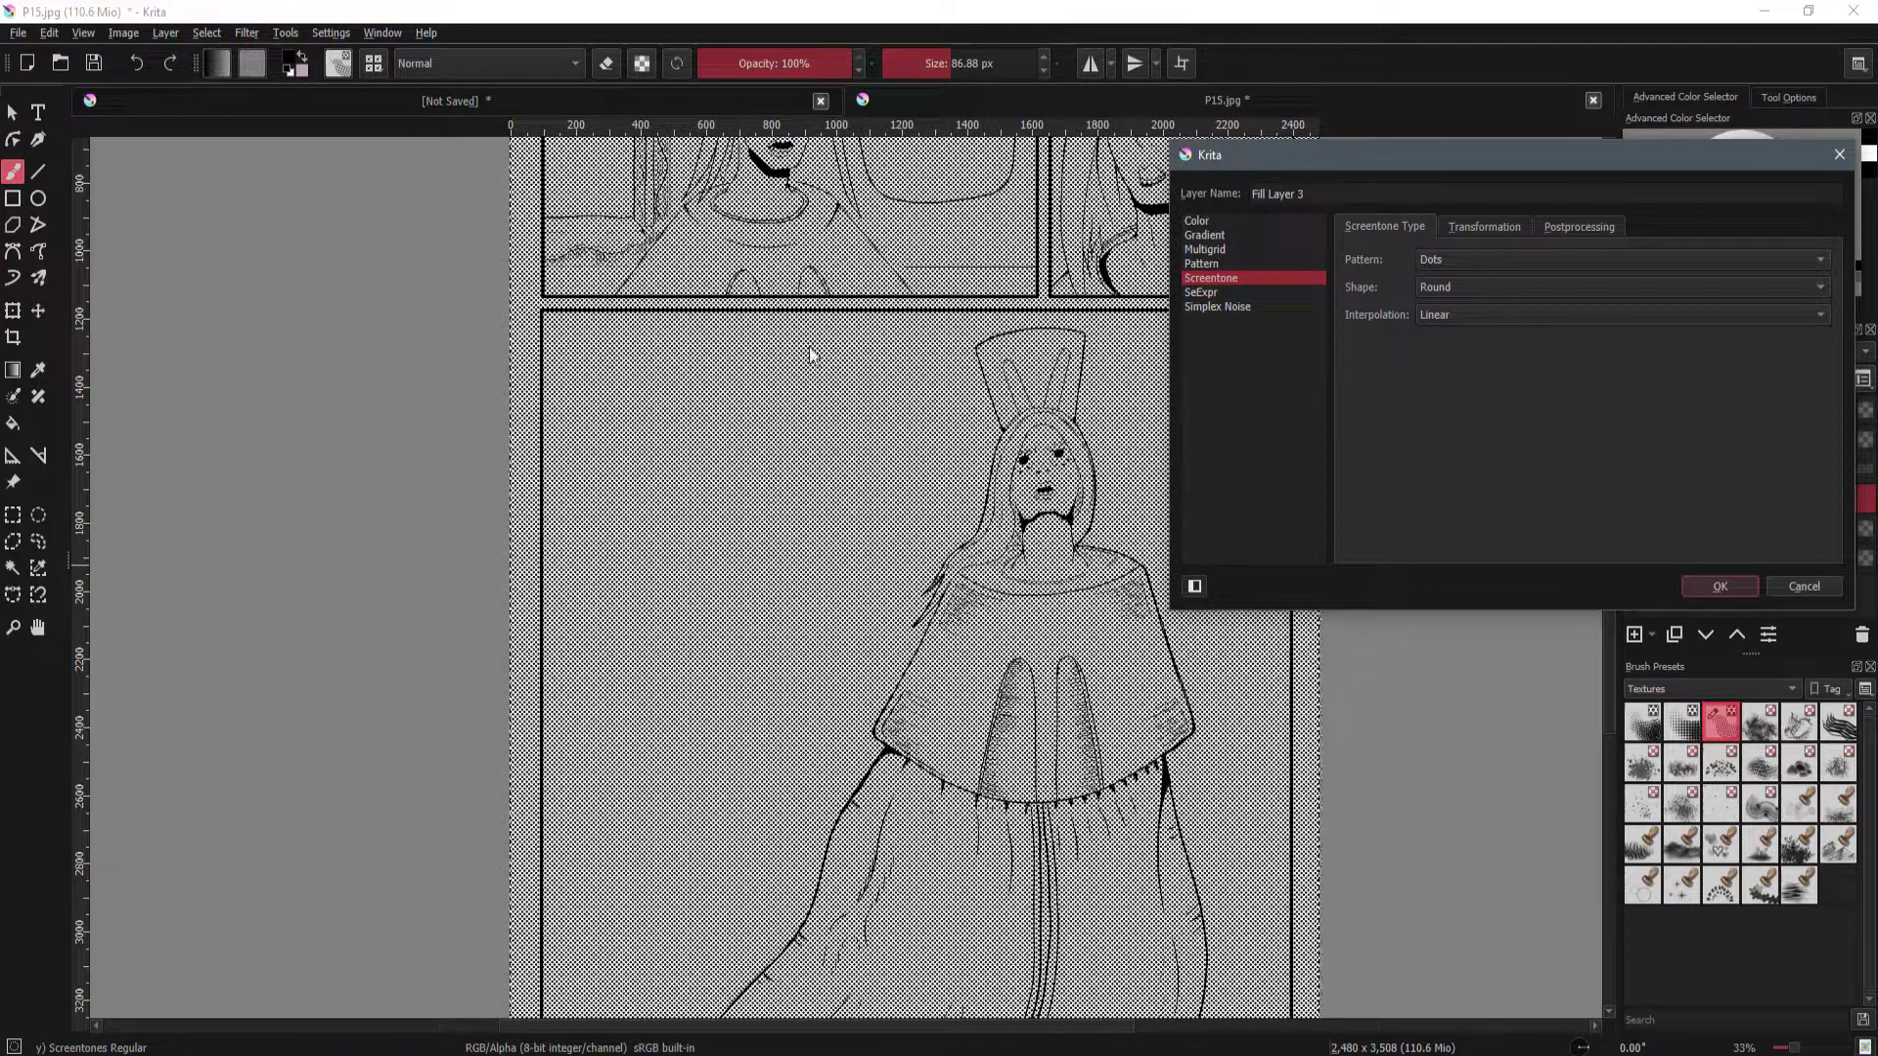
click(1727, 586)
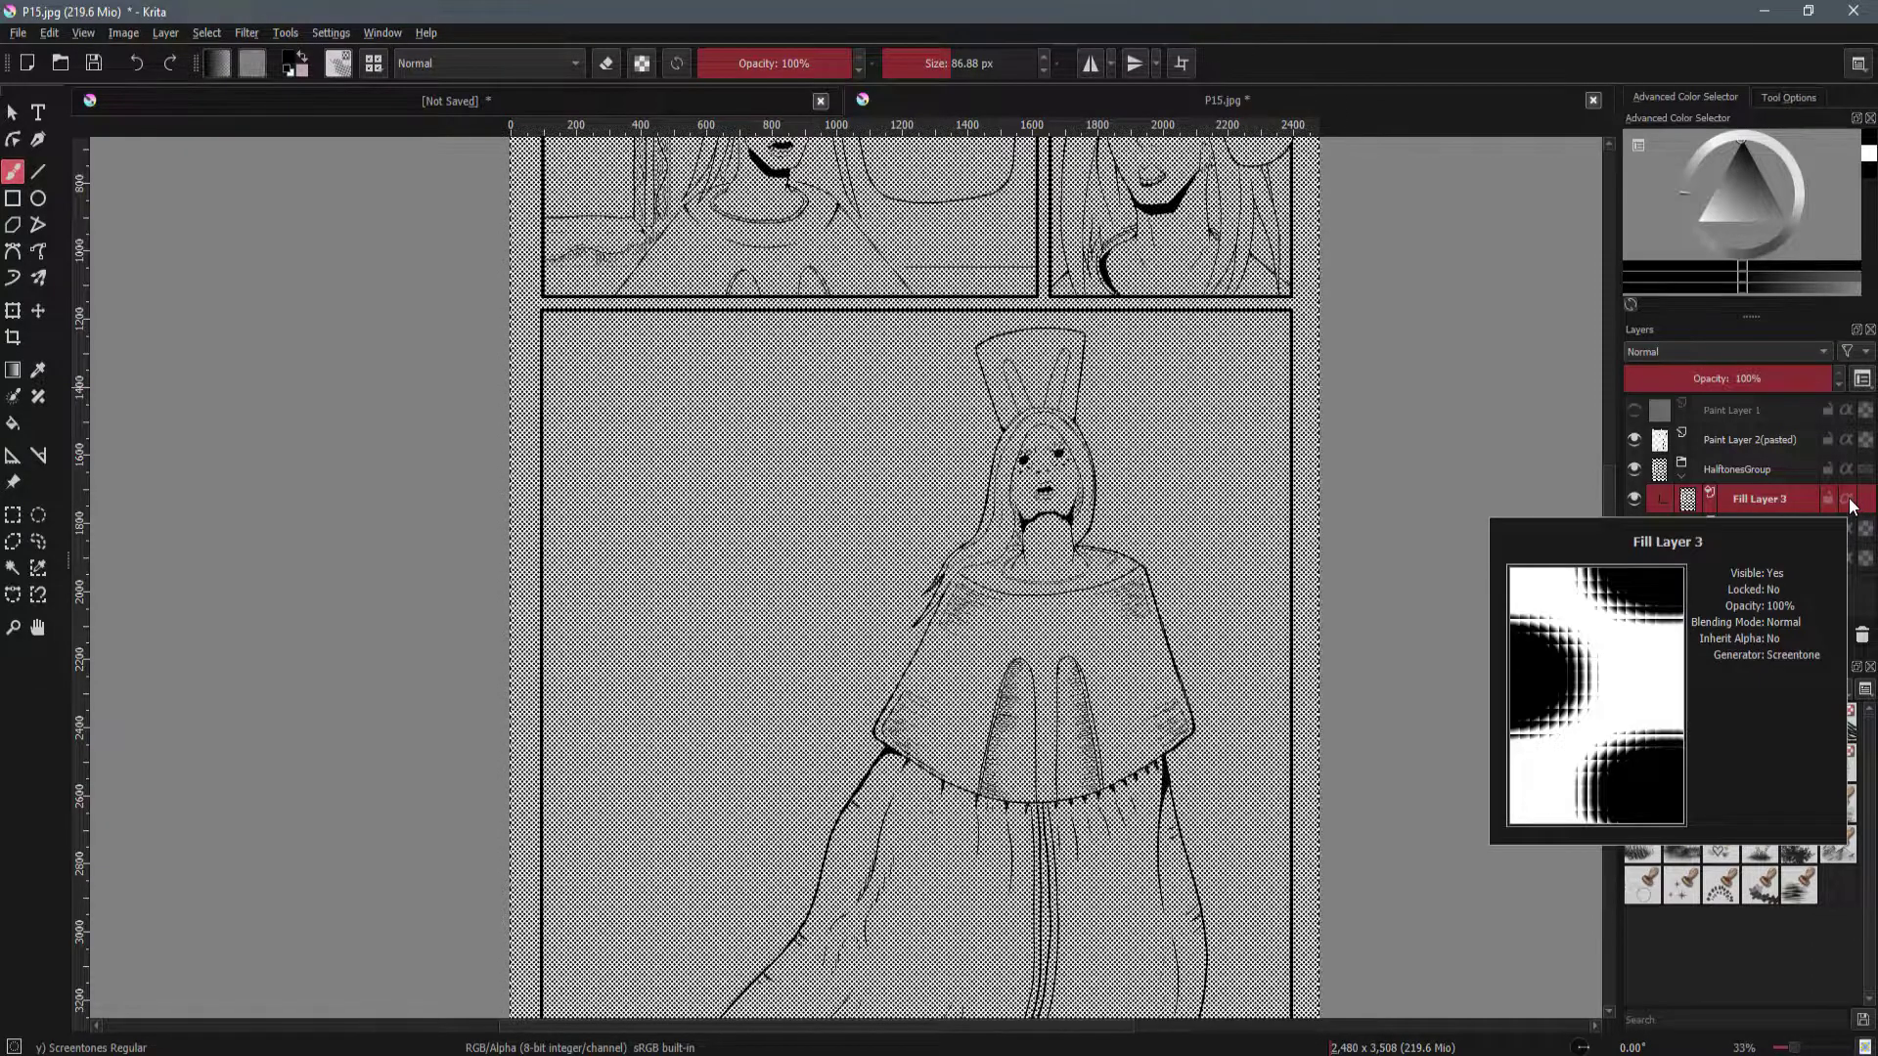
click(1848, 500)
Make the Halftones layer active and try a few brush strokes over the figure's cape.
click(1735, 528)
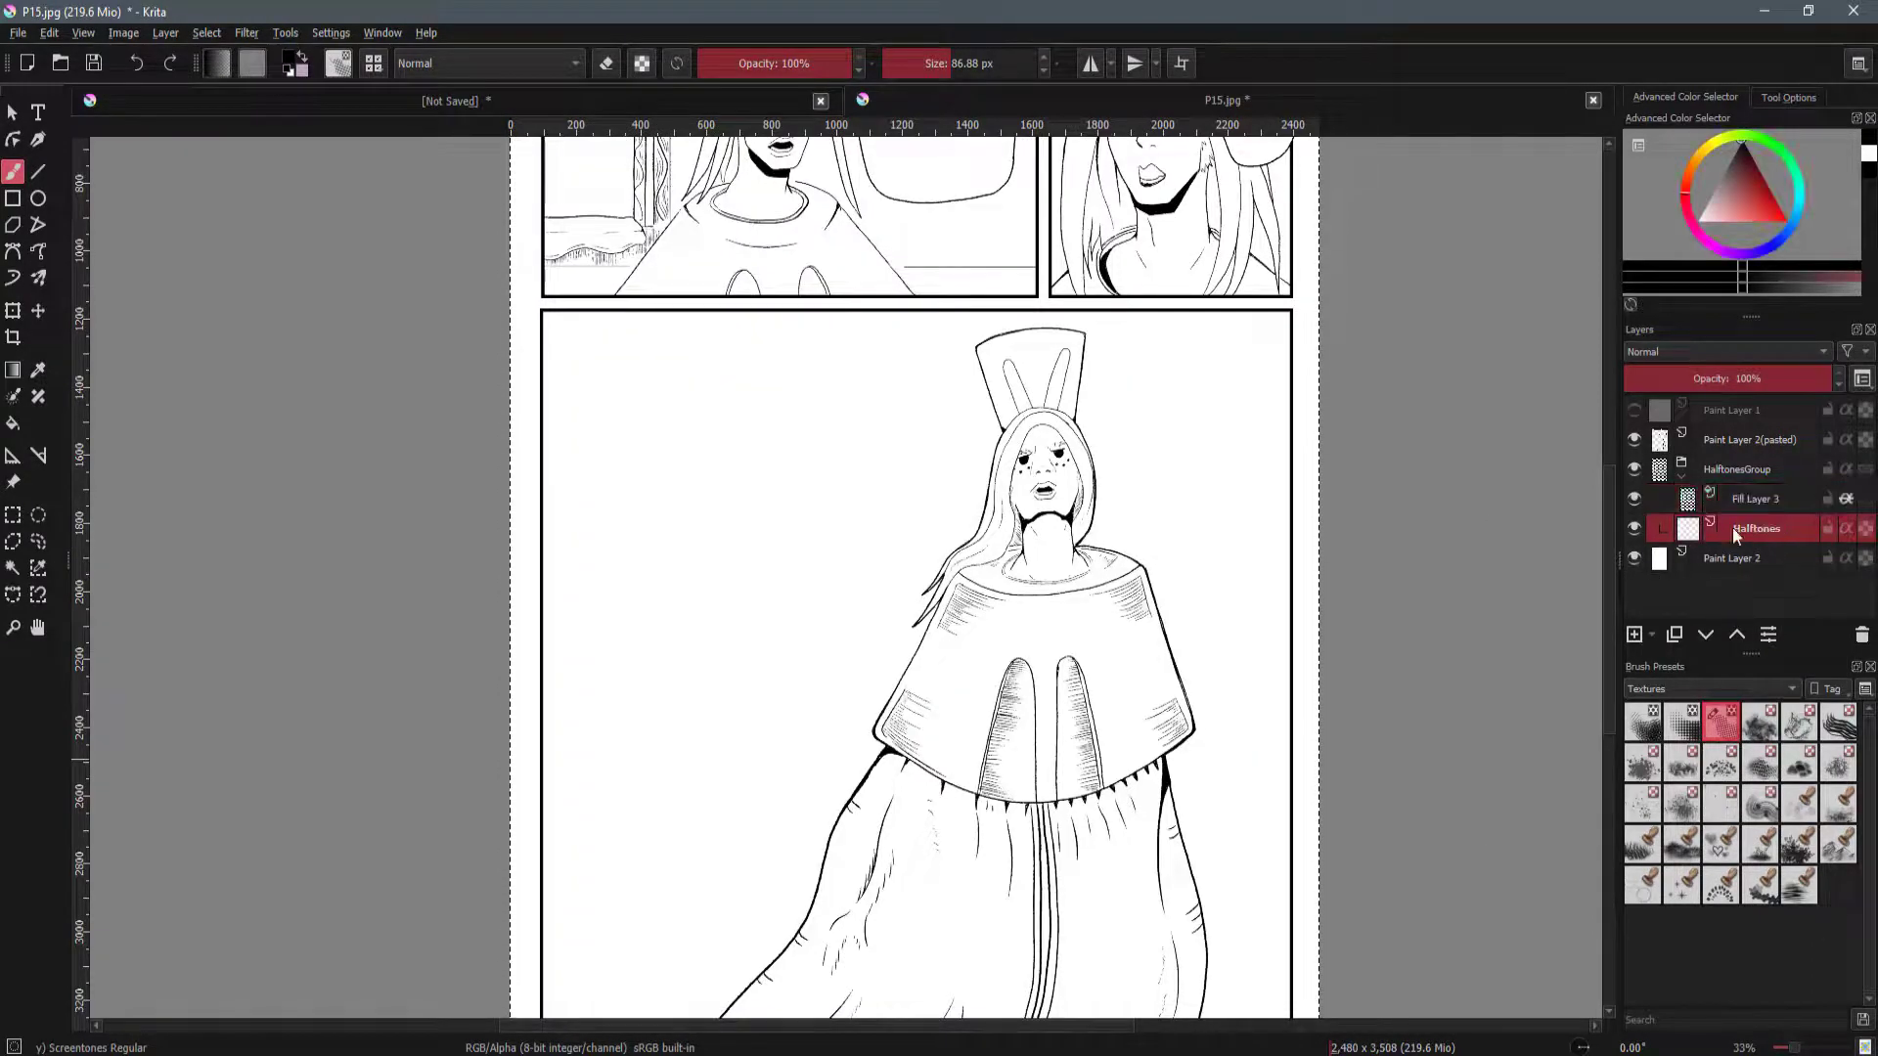
mouse_move(1066, 578)
mouse_down()
mouse_move(1118, 436)
mouse_move(1071, 410)
mouse_up()
drag(1094, 543, 1117, 594)
drag(1201, 525, 1191, 580)
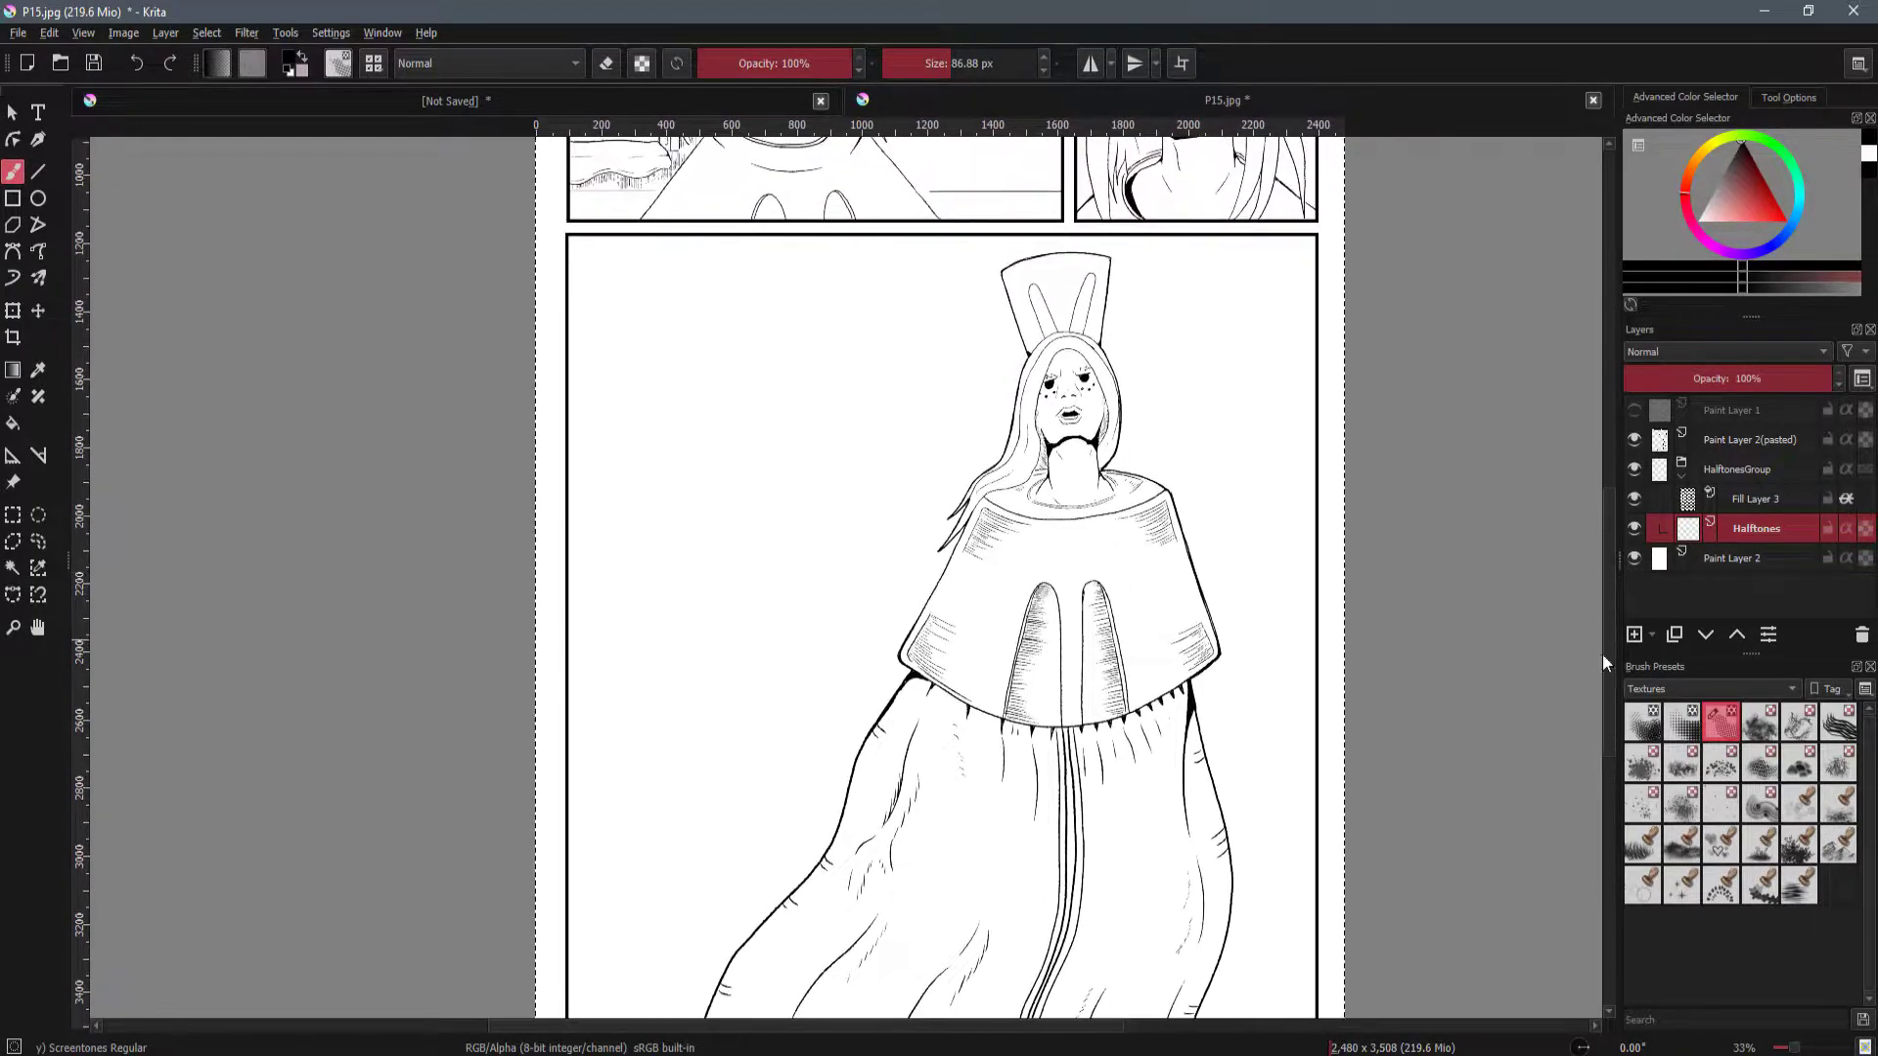
Choose the Airbrush Soft brush from the Noiled presets and set its size to 467.71 px.
click(1668, 687)
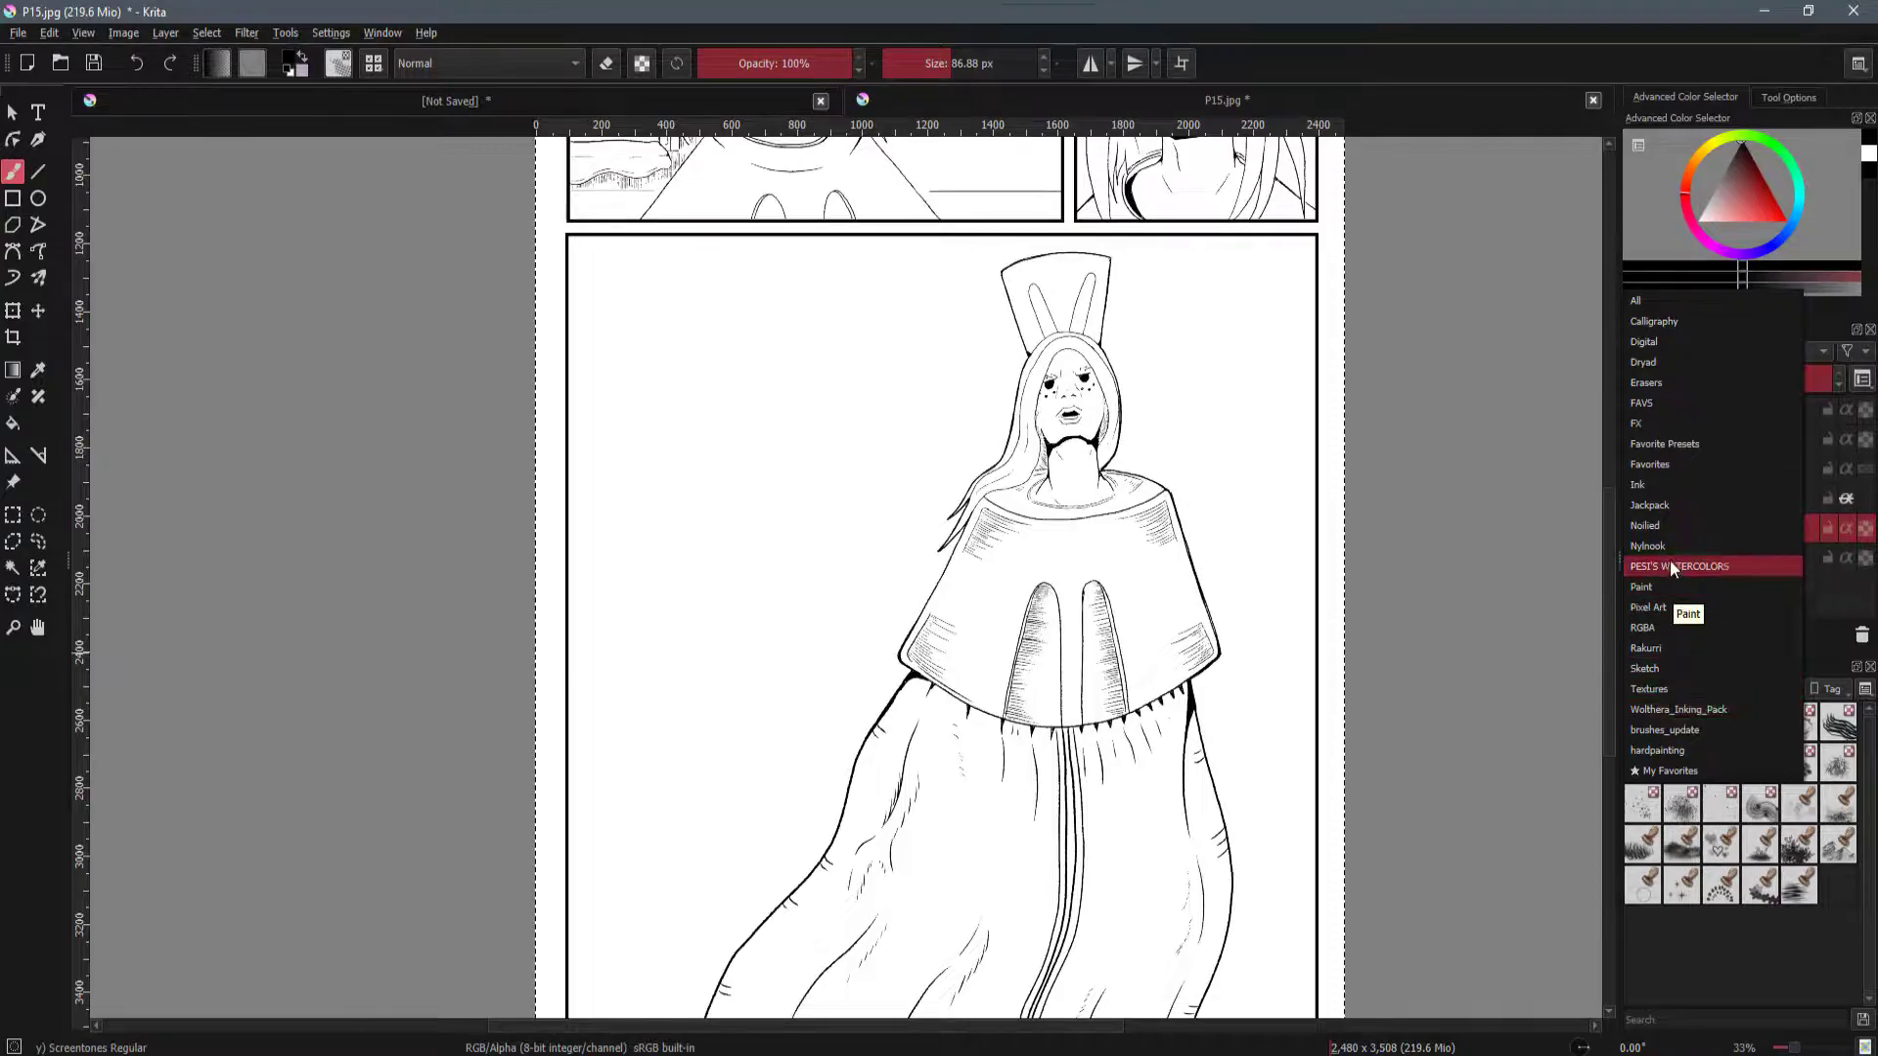
click(1668, 528)
click(1653, 732)
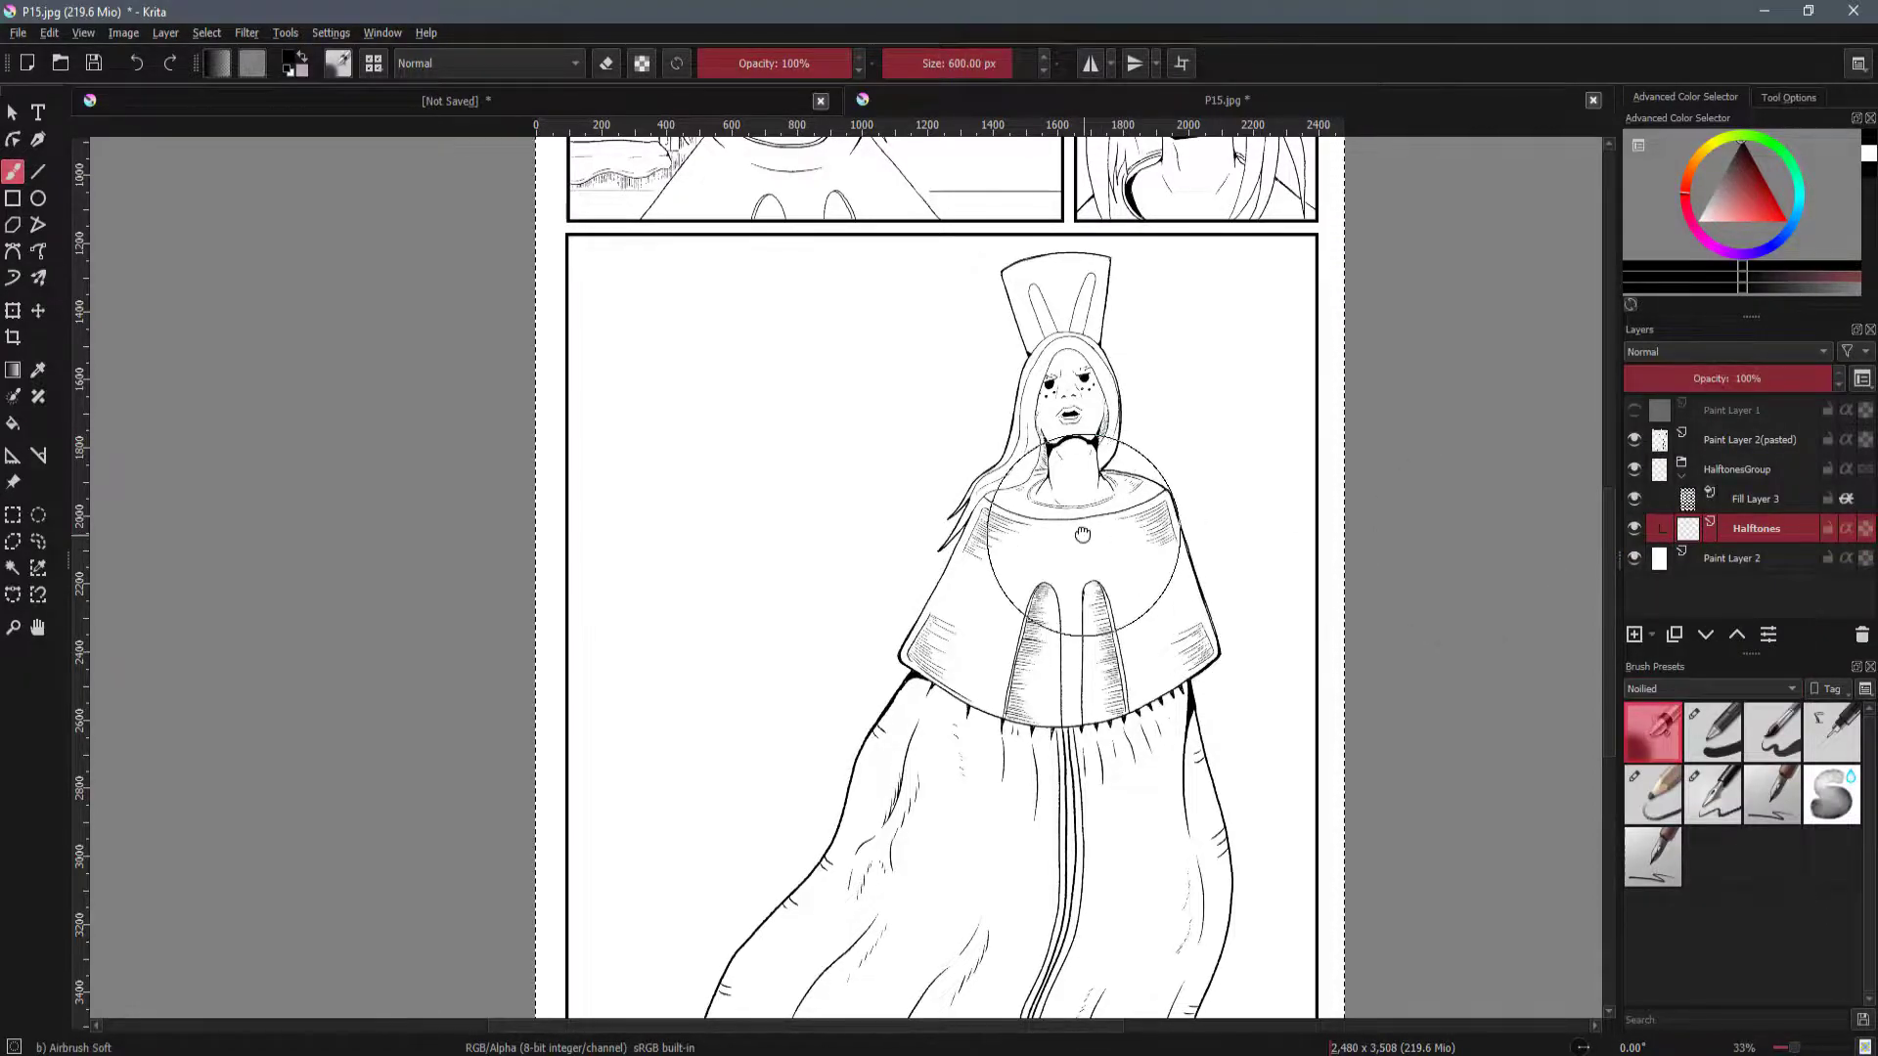
drag(1066, 558, 1081, 363)
scroll(1024, 504, up, 1)
shift+drag(1024, 503, 960, 503)
Airbrush screentone shading over one side of the cape, undo it, and reduce the brush size to 338.54 px.
mouse_move(1045, 373)
mouse_down()
mouse_move(991, 608)
mouse_move(934, 658)
mouse_move(929, 631)
mouse_up()
scroll(811, 662, up, 3)
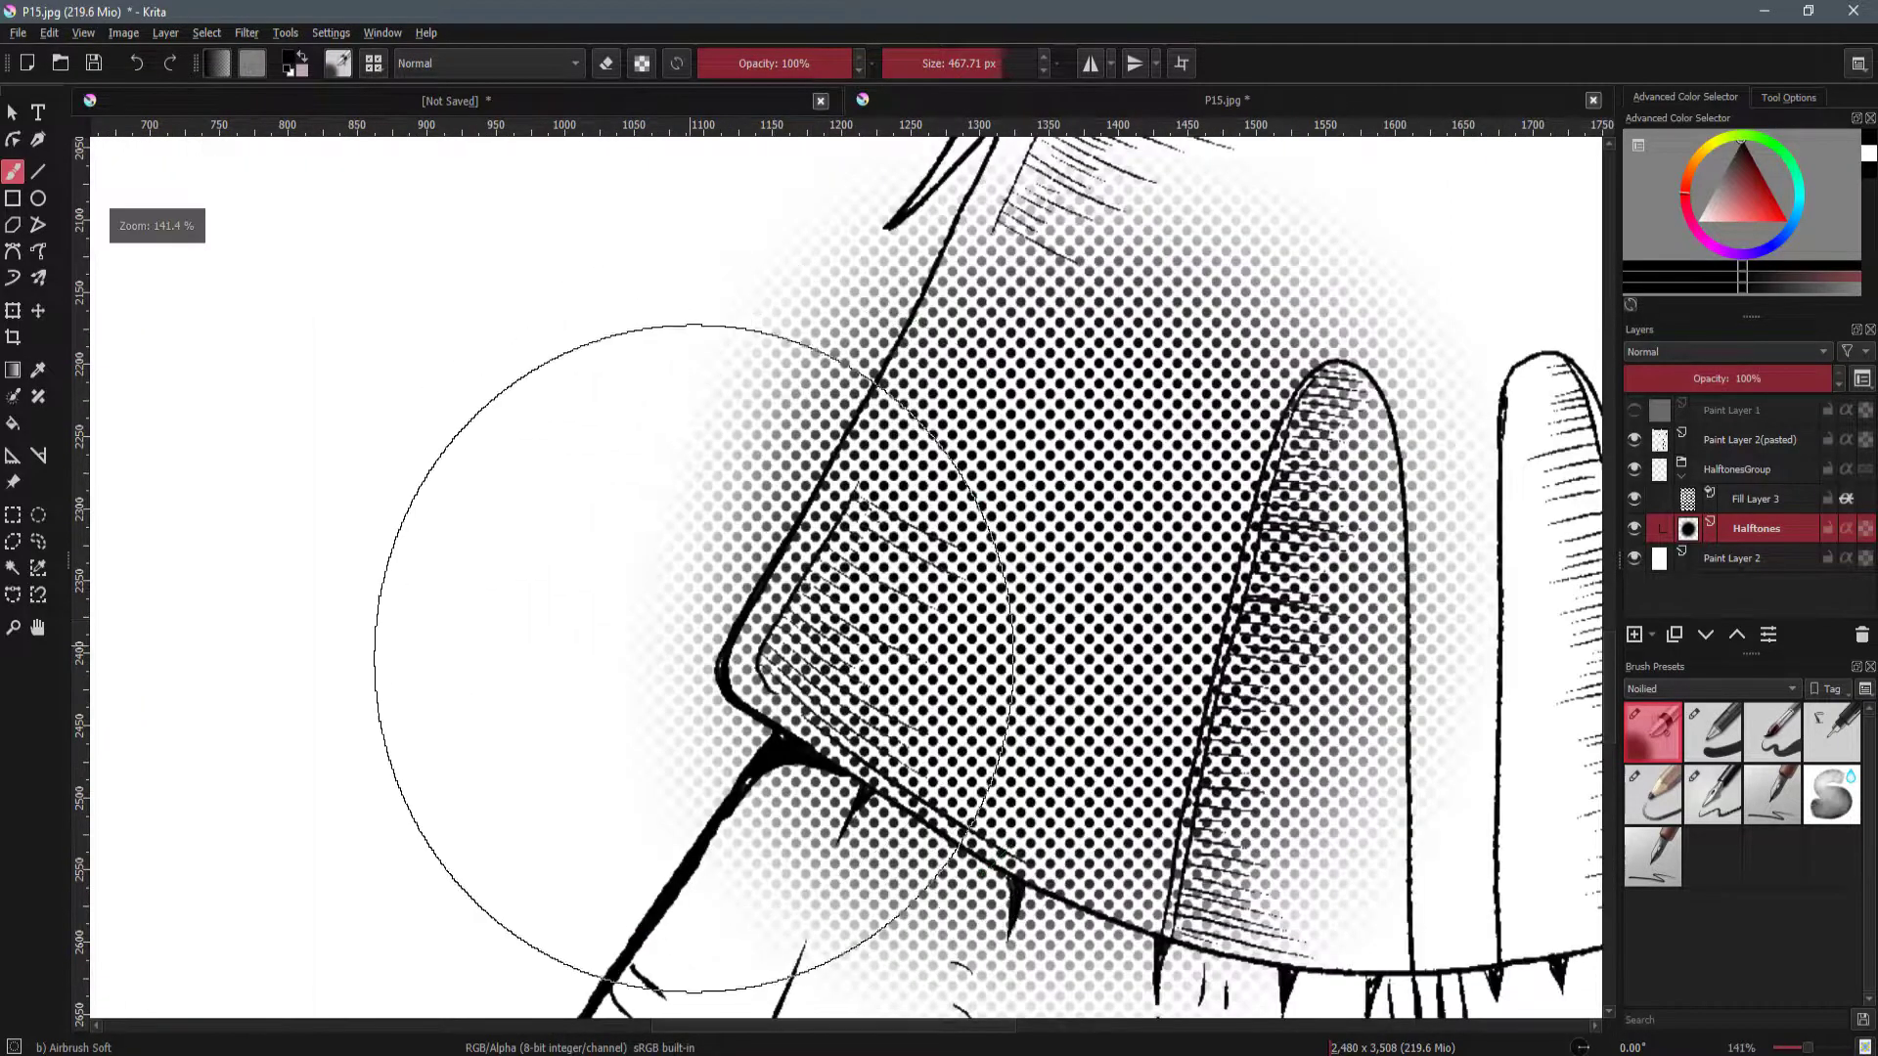
scroll(999, 421, down, 5)
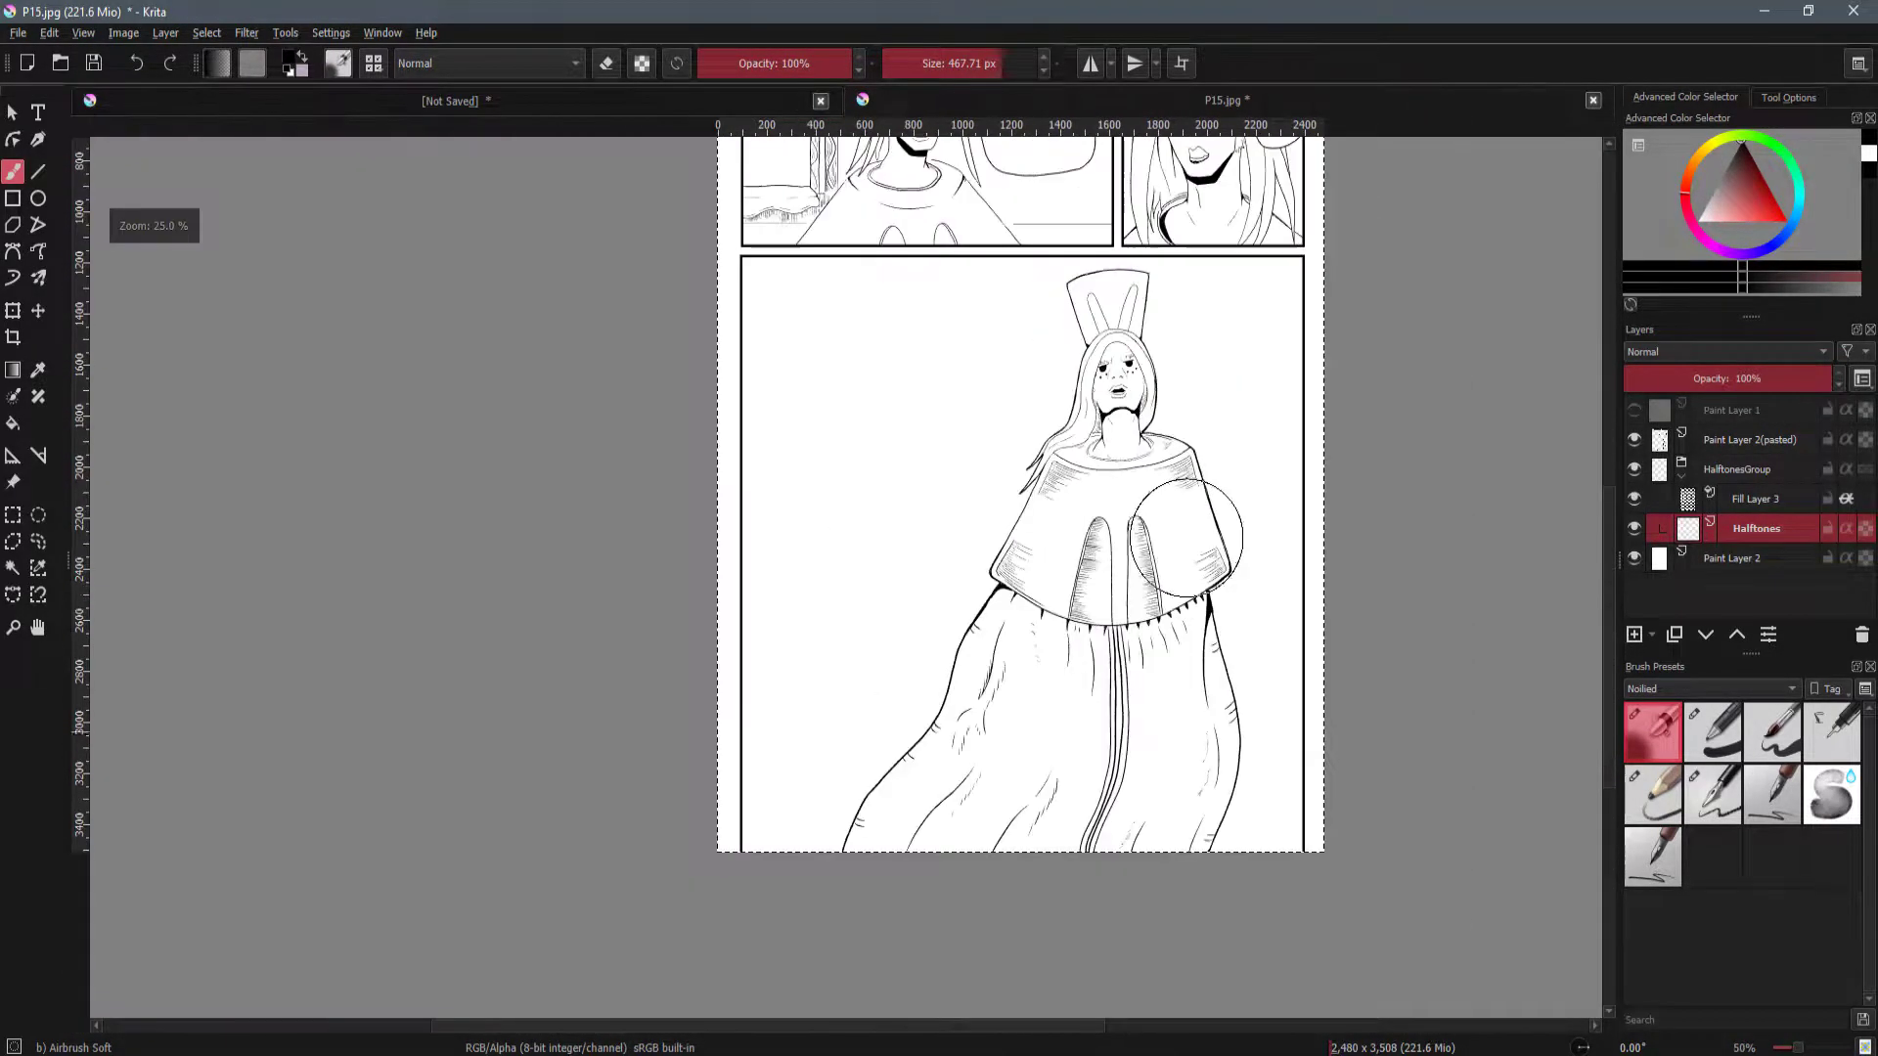
key(ctrl+z)
drag(1048, 606, 996, 662)
drag(960, 528, 838, 528)
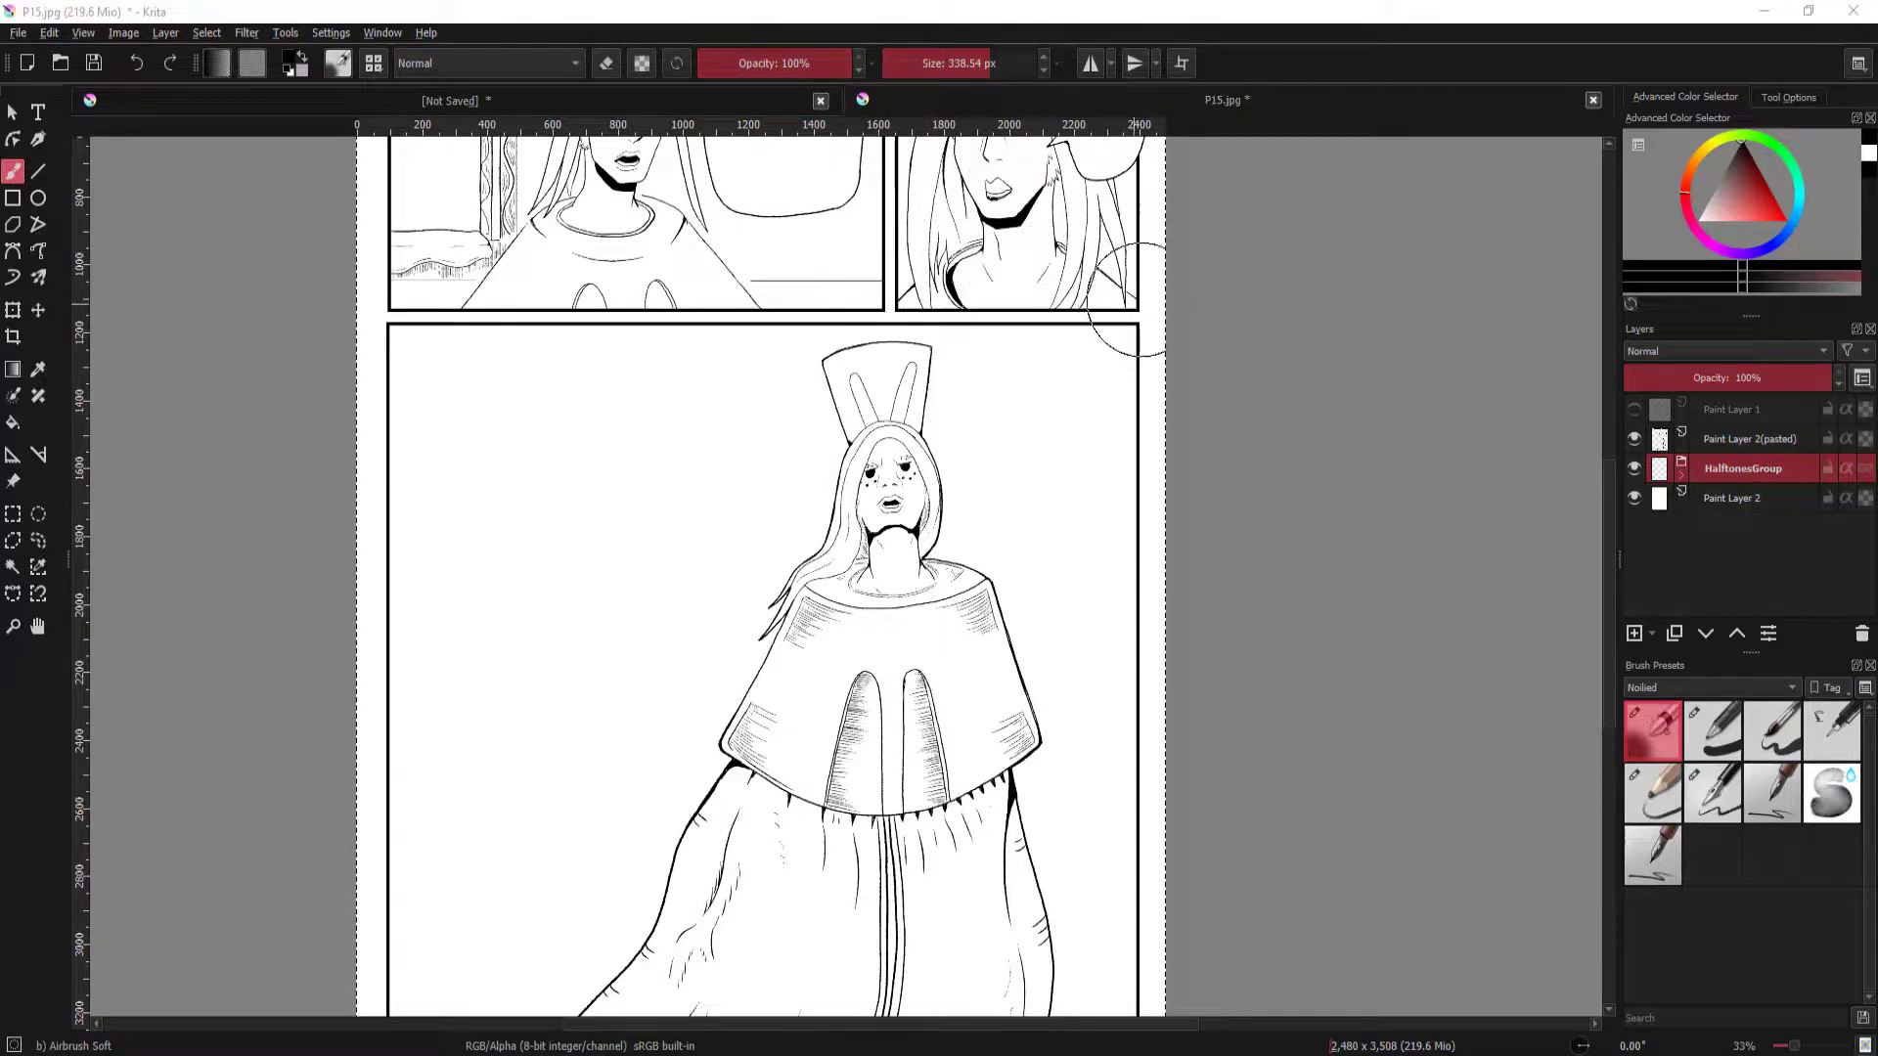
Delete the HalftonesGroup layer group together with its contents.
scroll(1122, 315, down, 2)
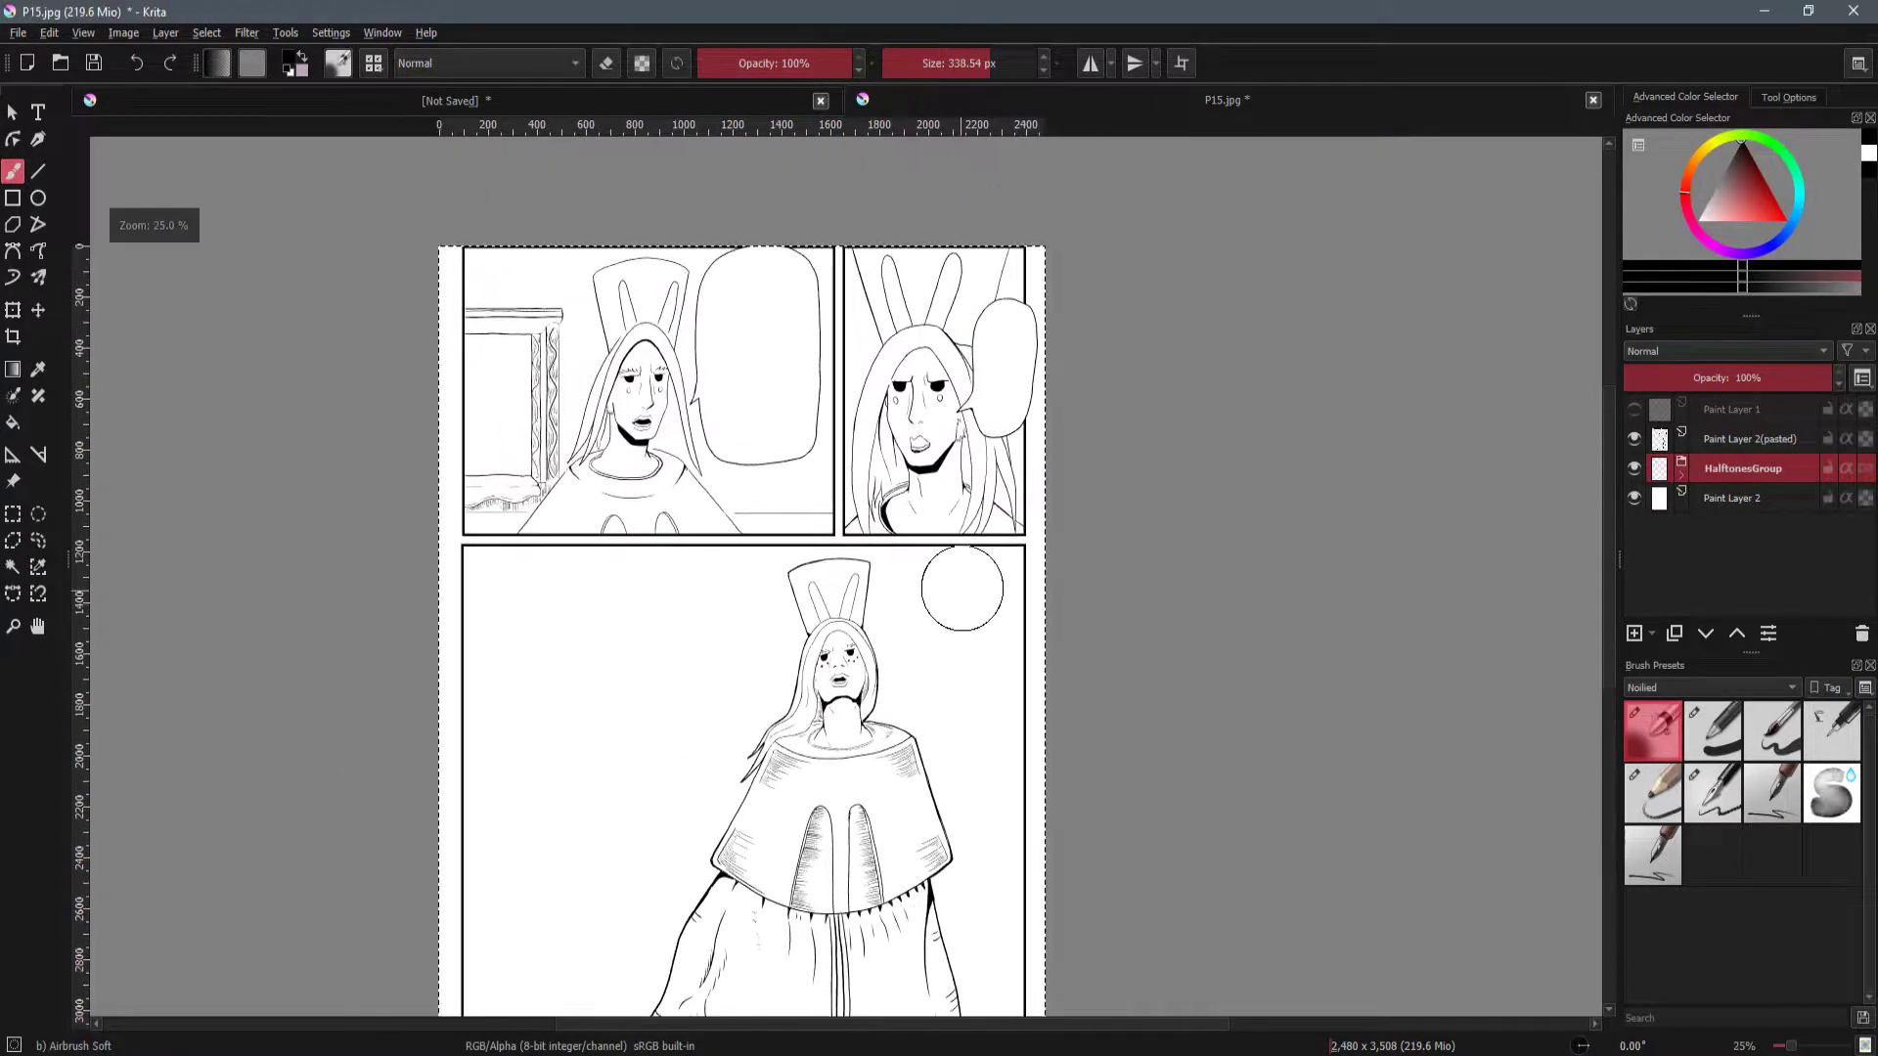
scroll(1074, 424, up, 2)
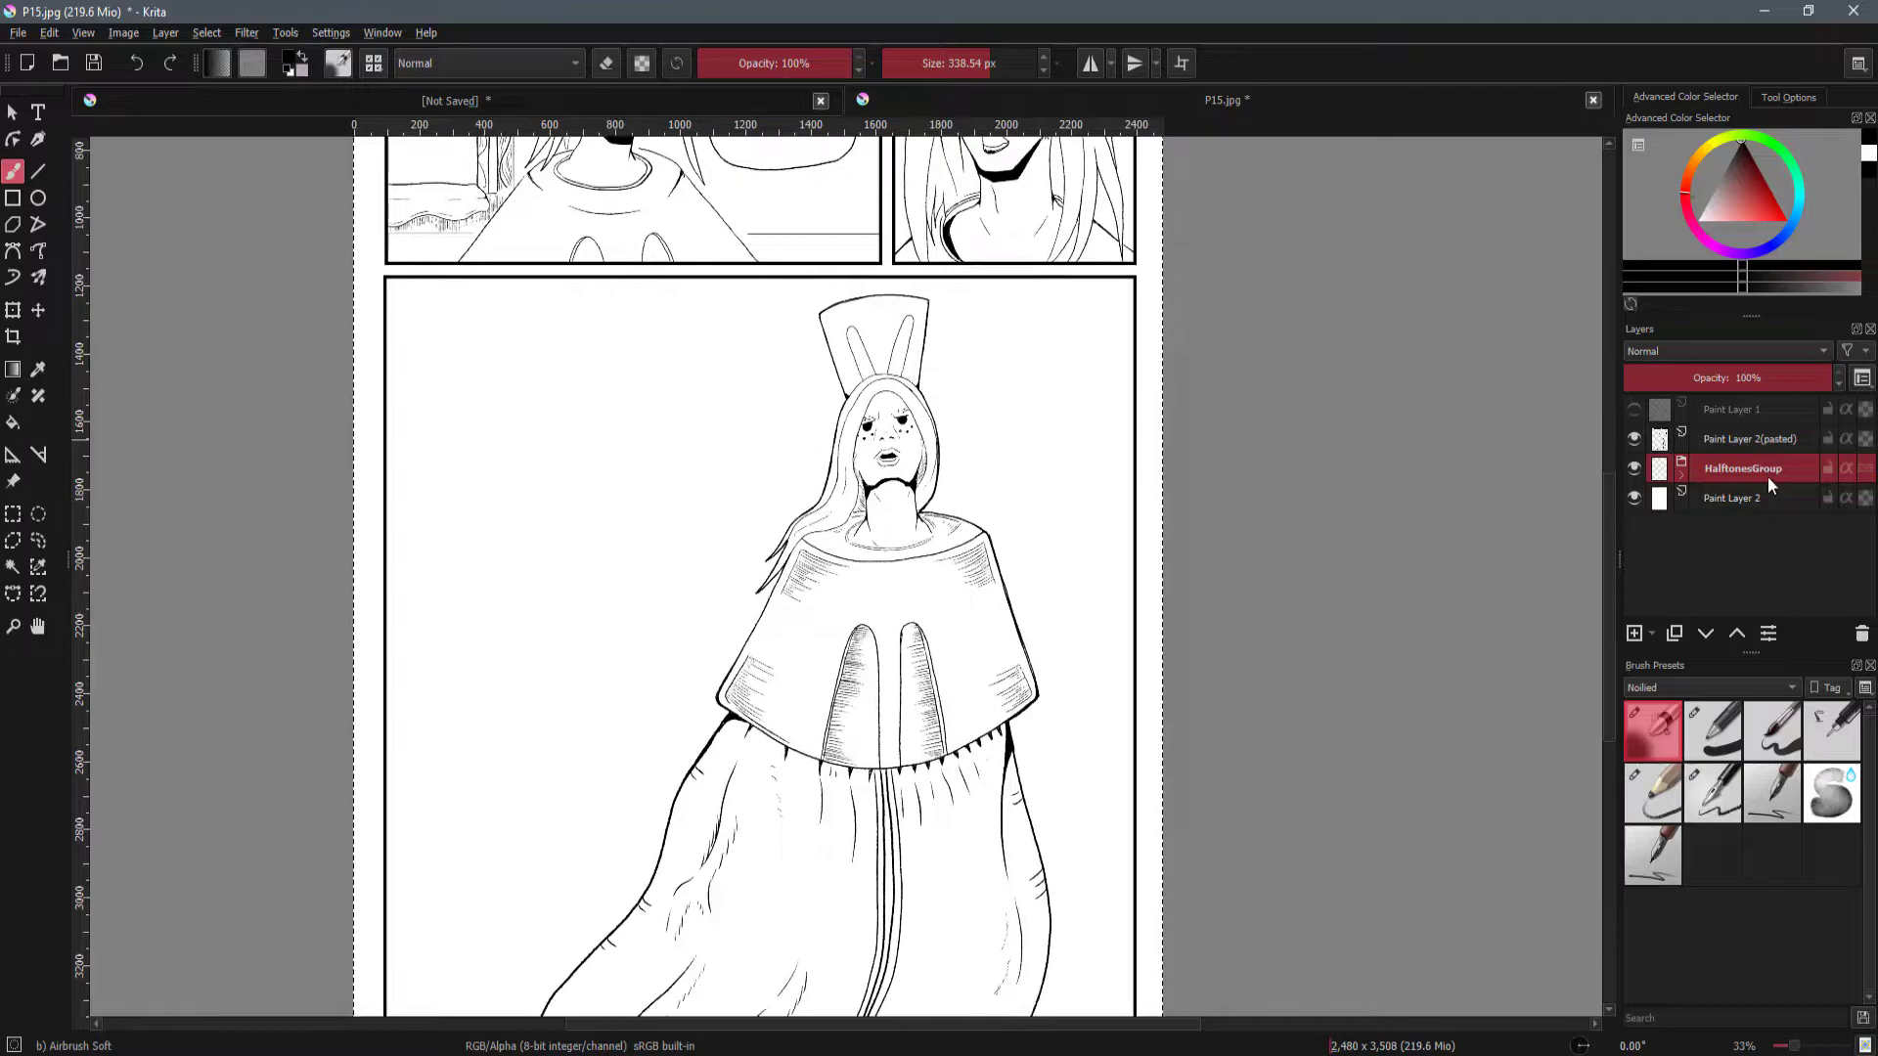
click(1860, 635)
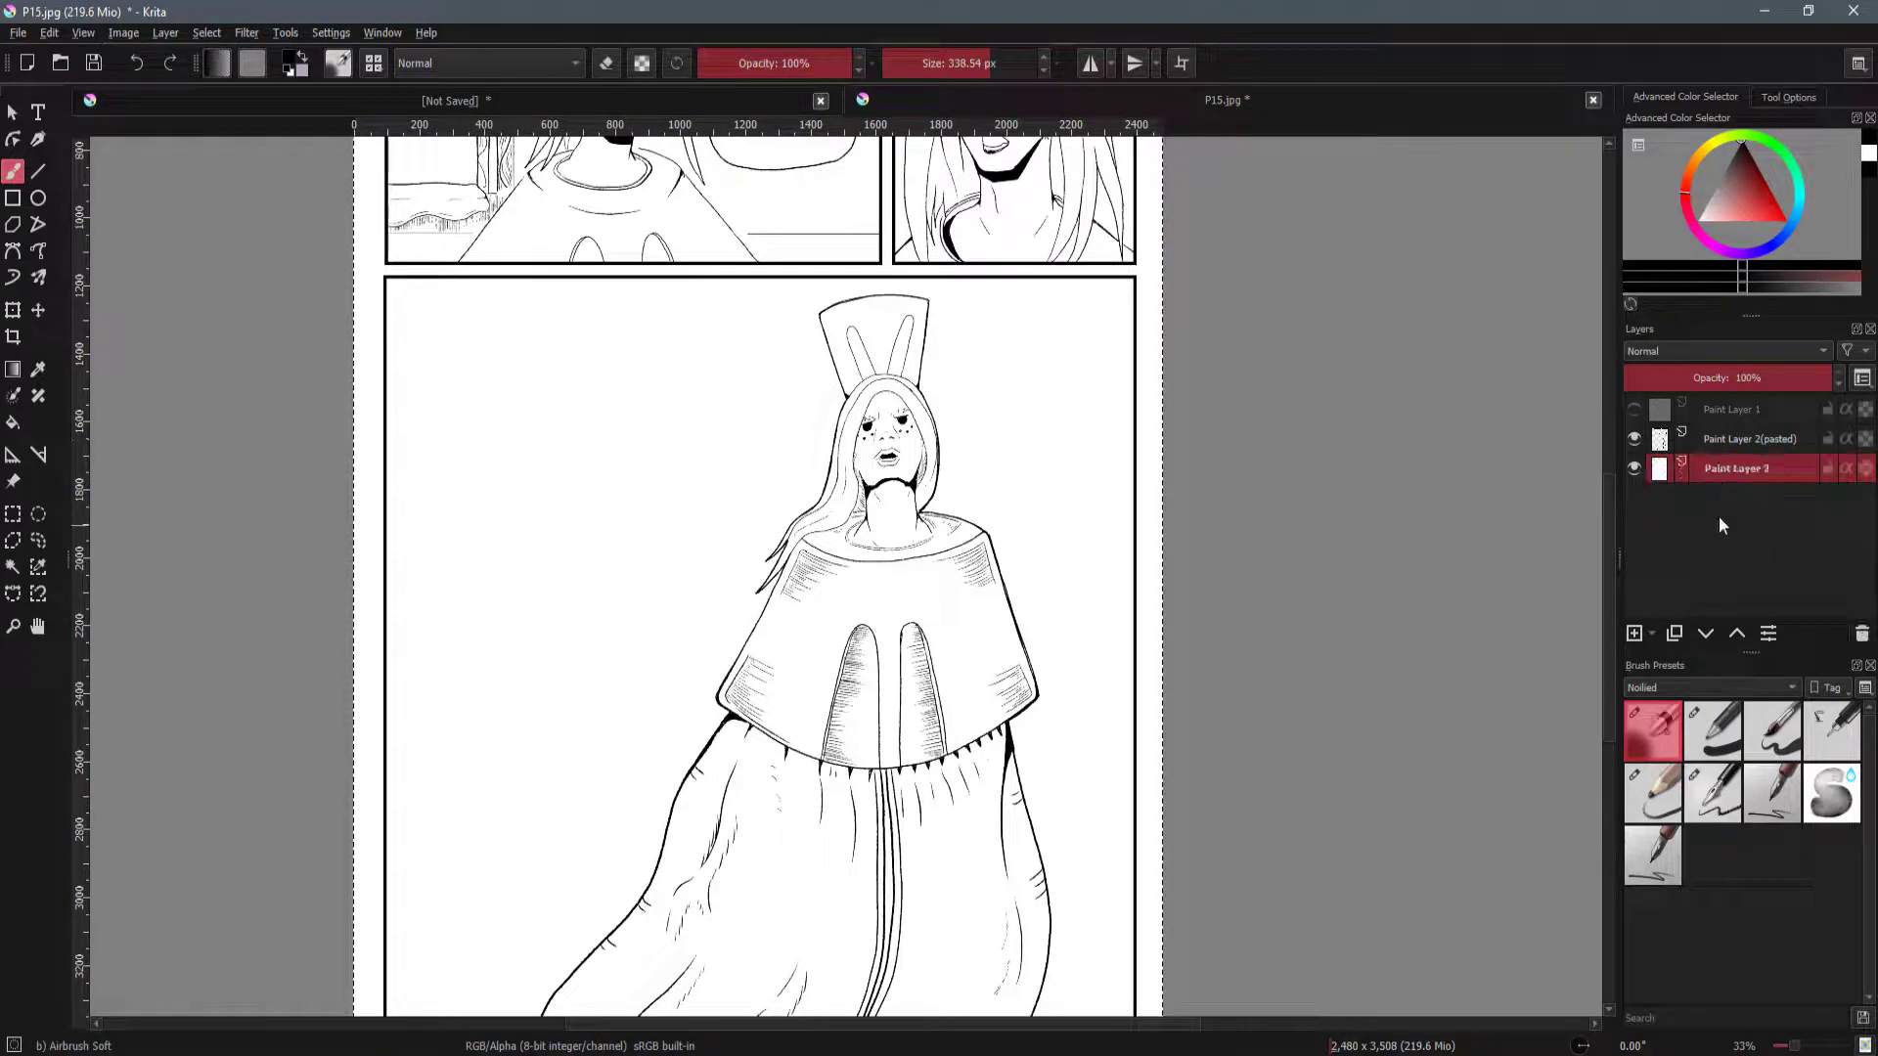
Rename the pasted ink layer as Lineart and toggle its visibility off and on to check its content.
click(1711, 442)
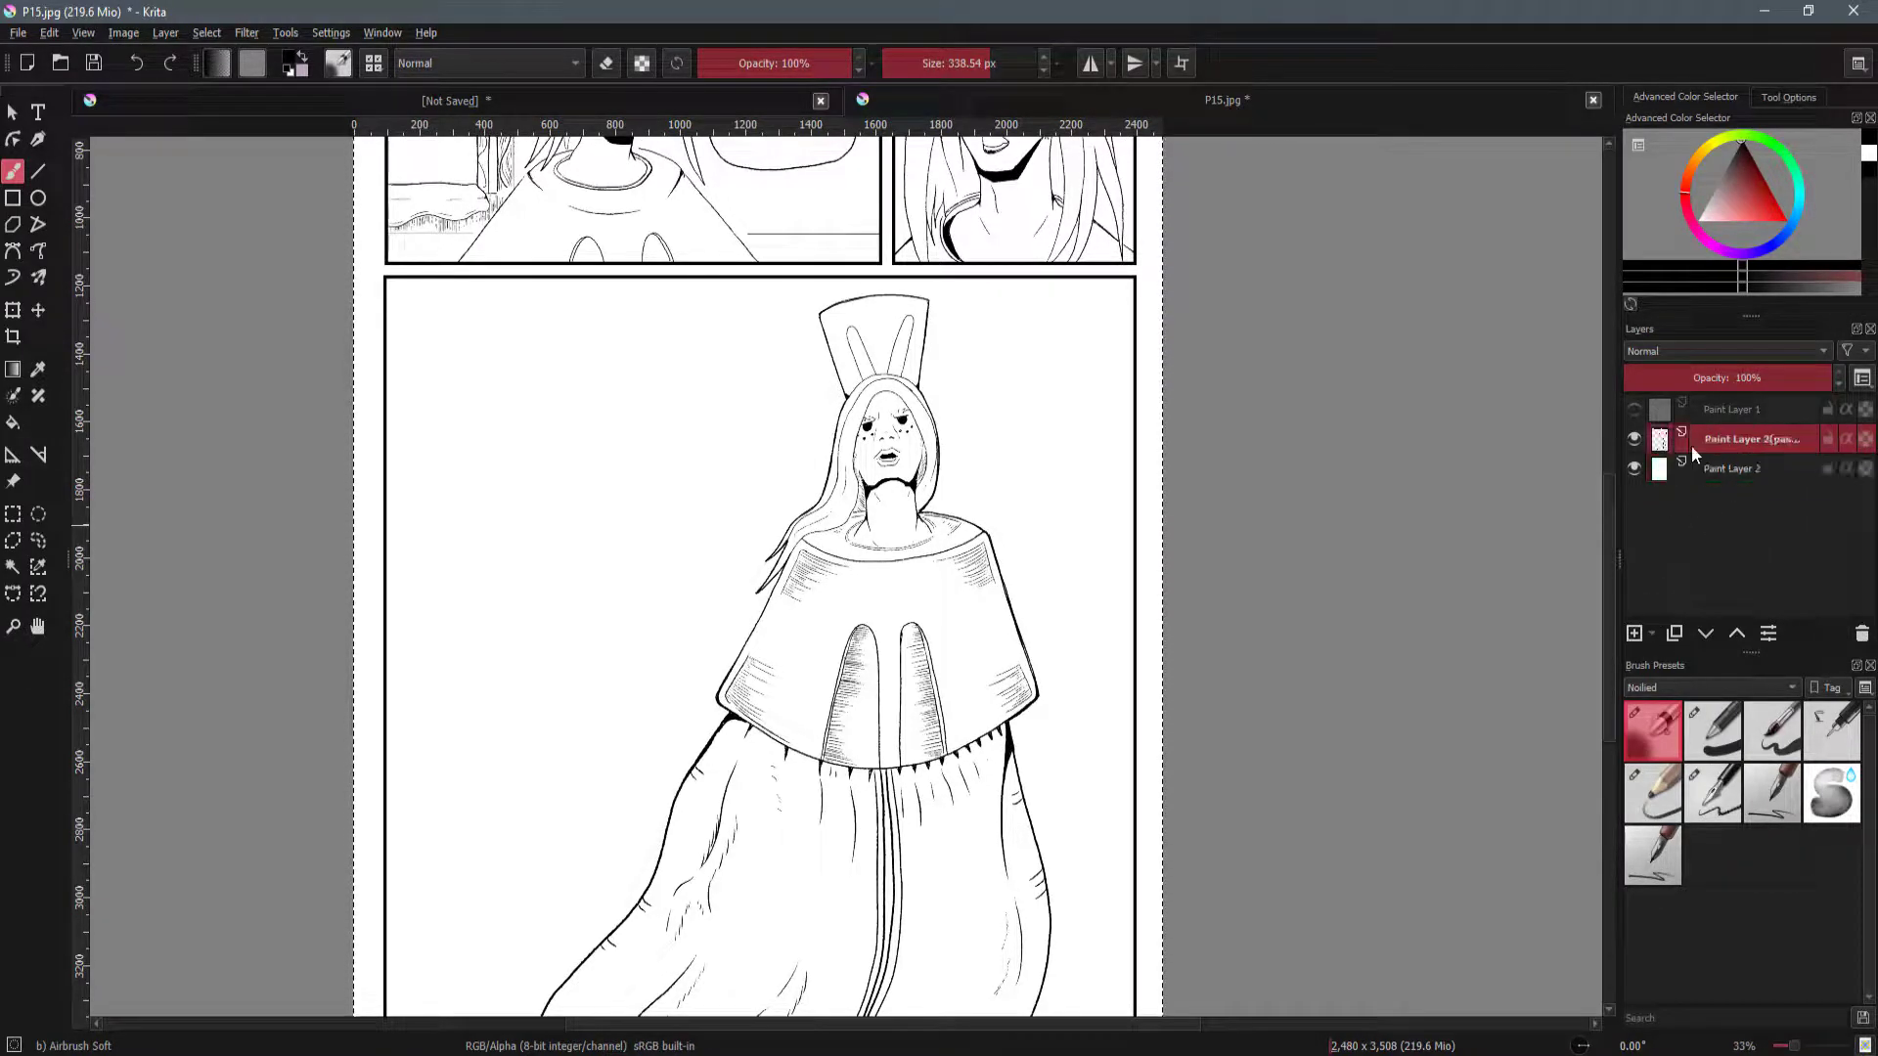
double_click(1726, 439)
text(Lineart)
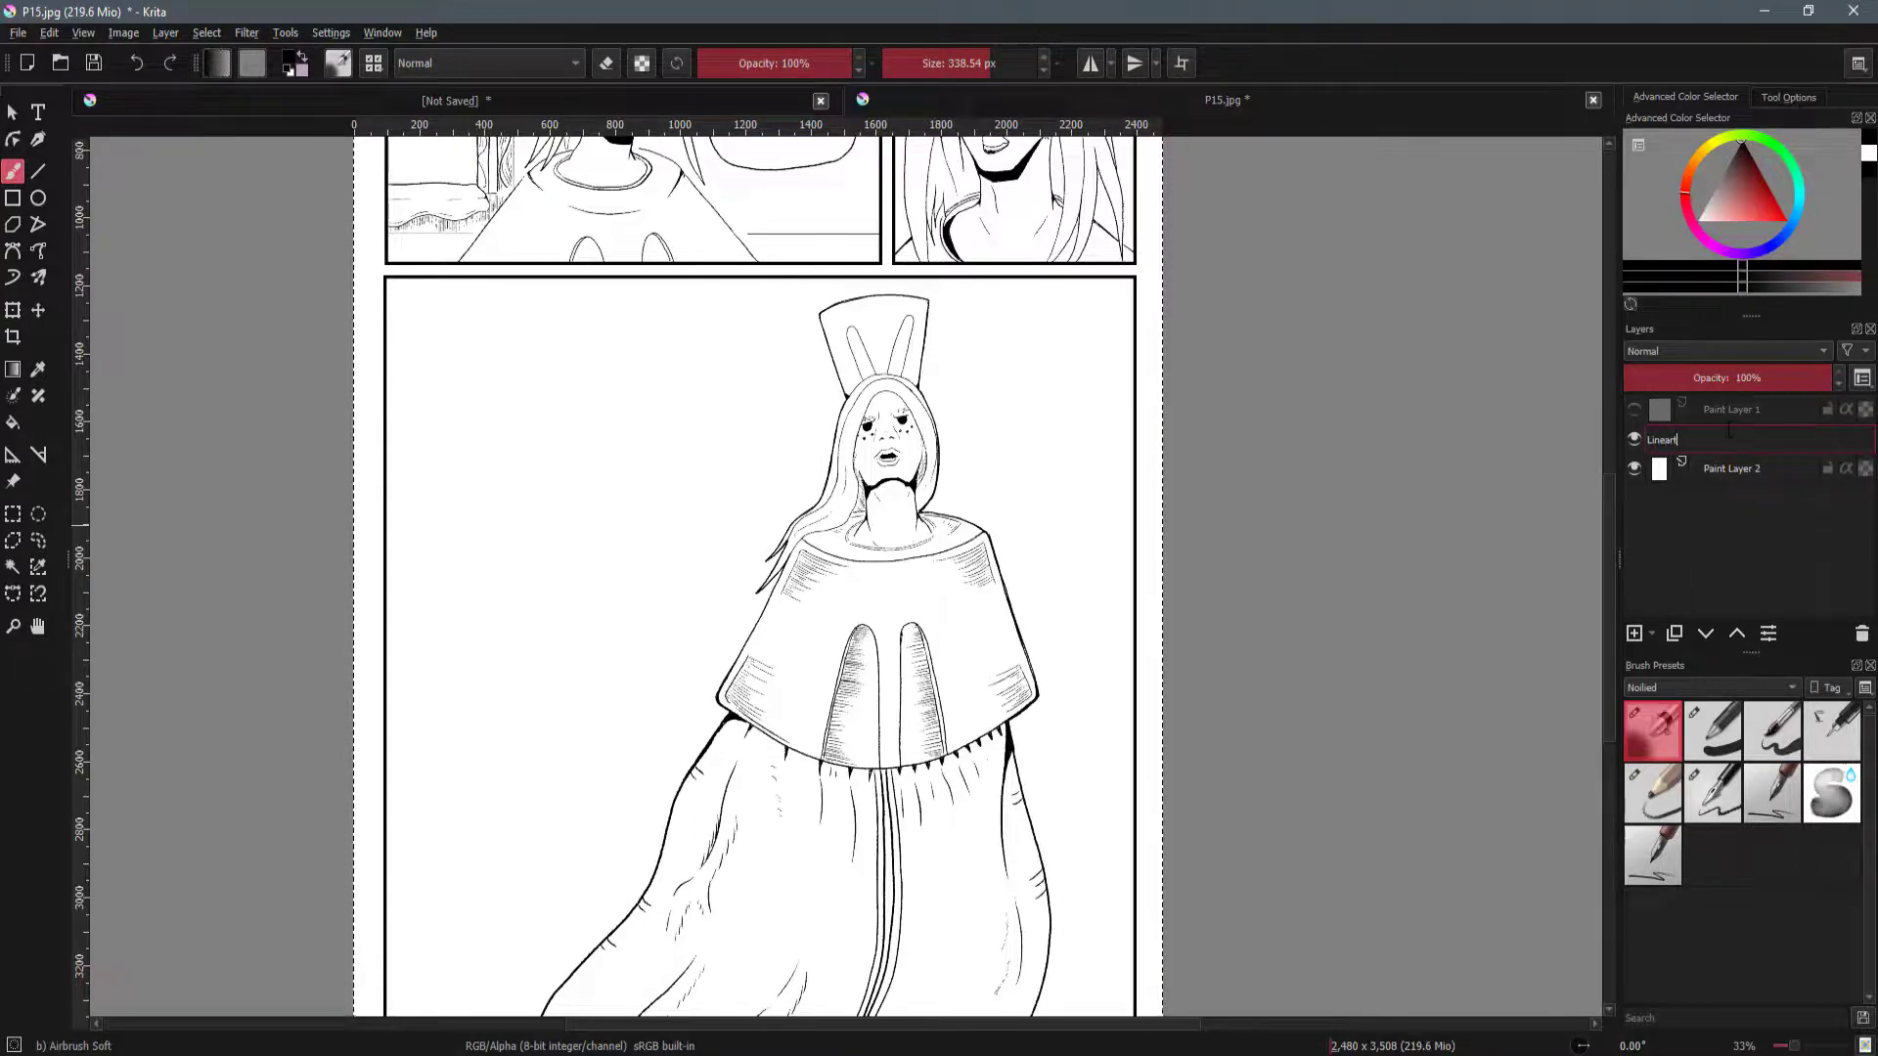
key(Return)
click(1633, 436)
click(1634, 436)
Add a Colorize Mask to the Lineart layer.
scroll(1219, 391, down, 2)
scroll(1214, 432, up, 2)
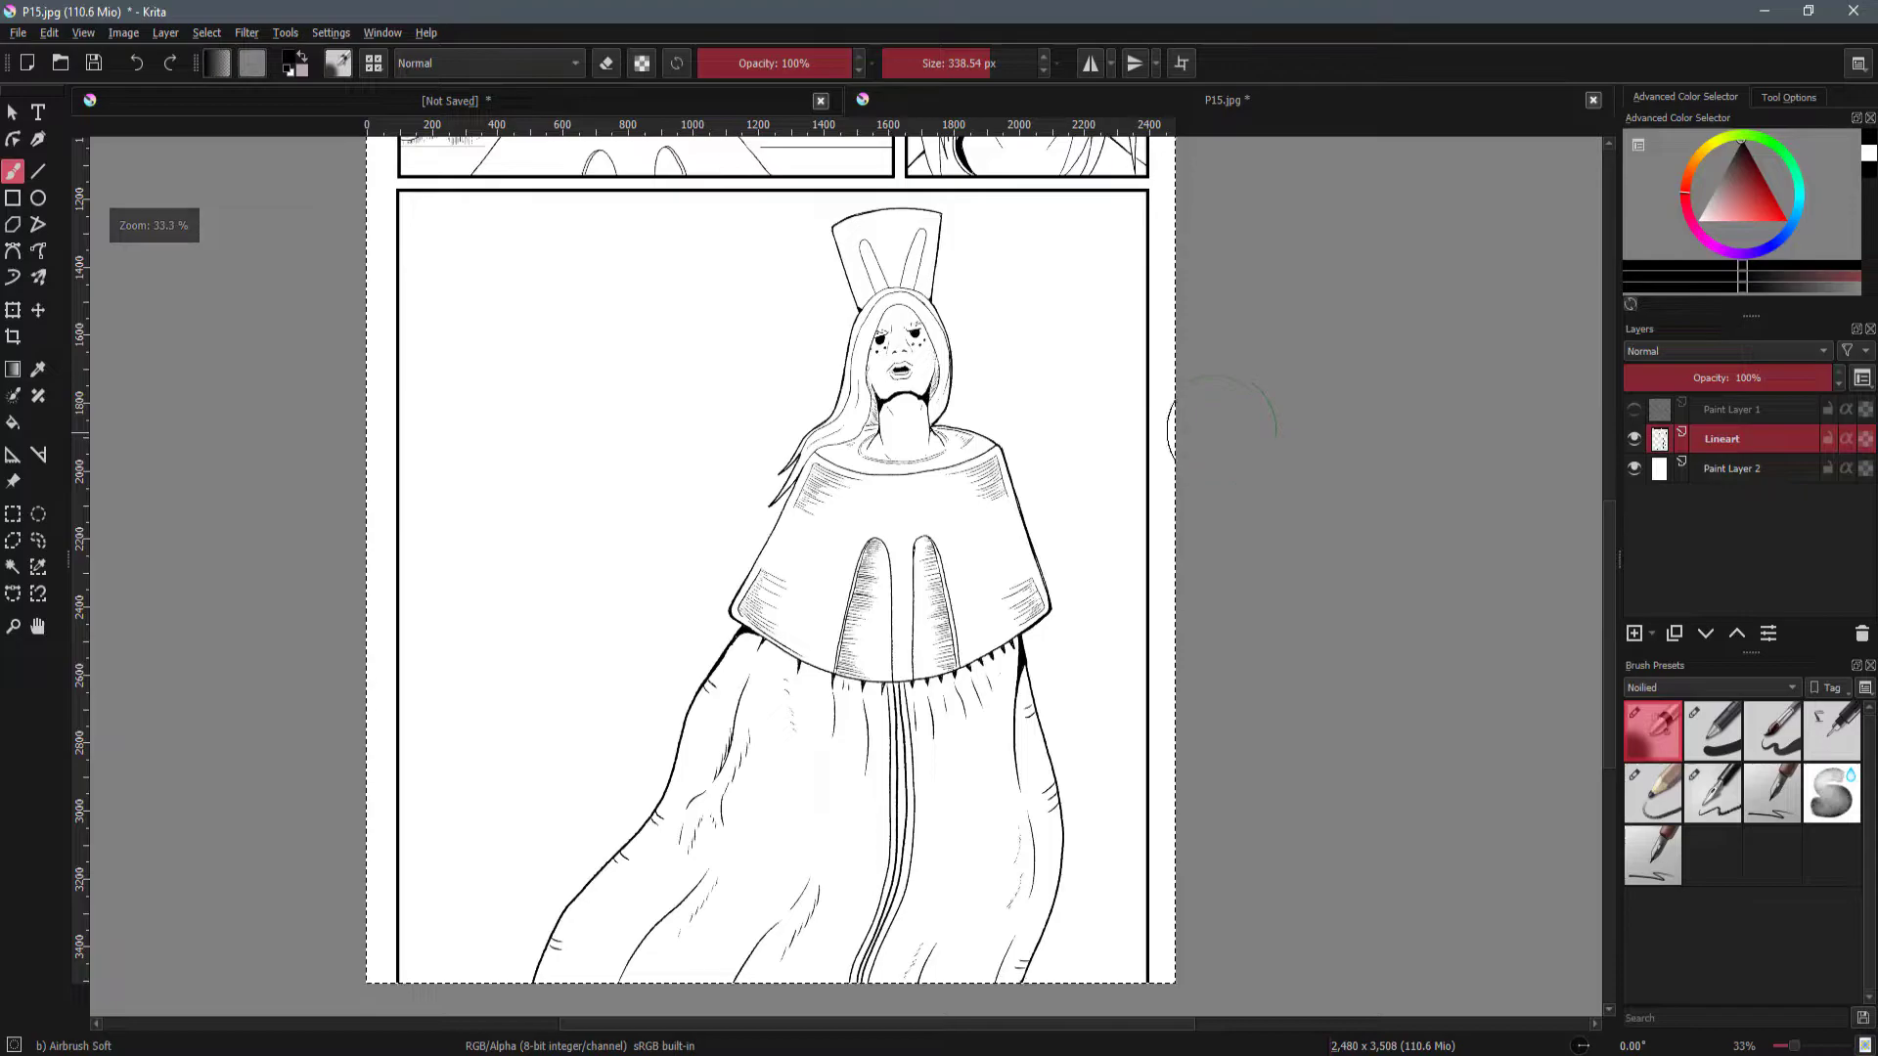
right_click(1734, 437)
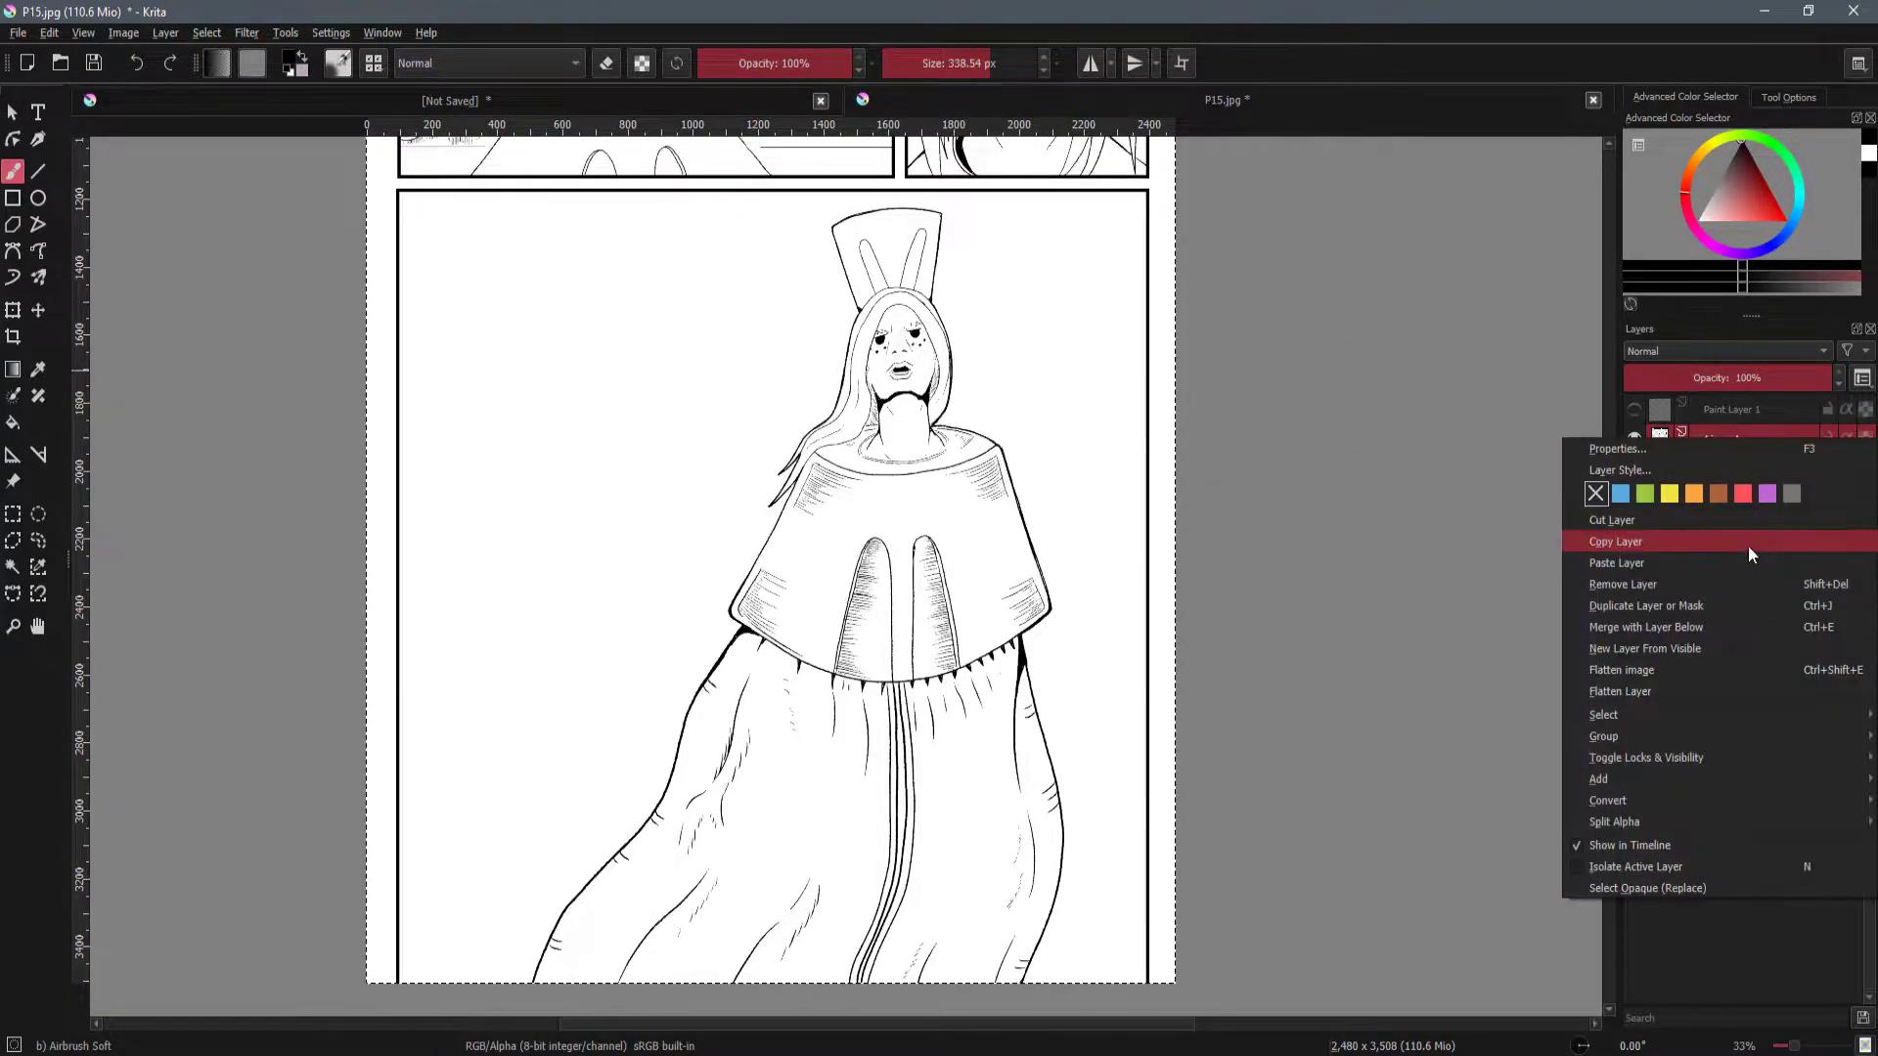
key(Escape)
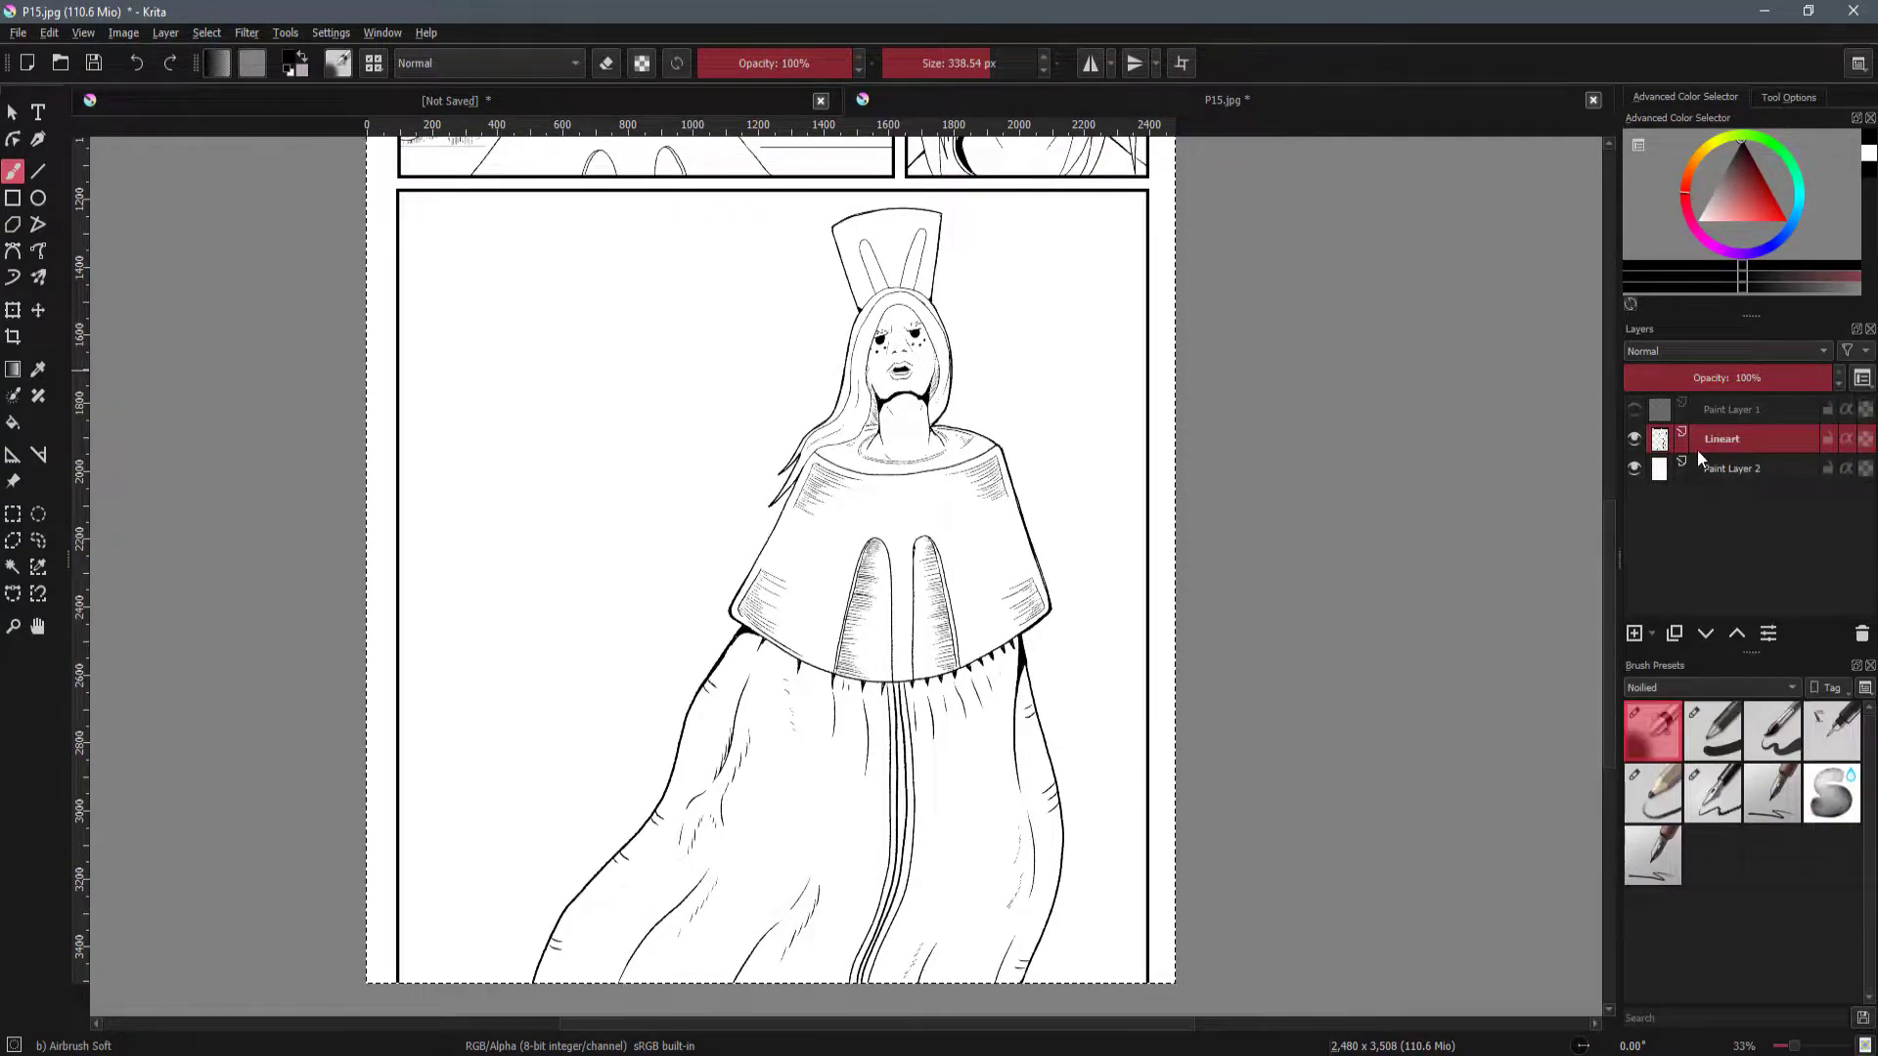
click(1651, 635)
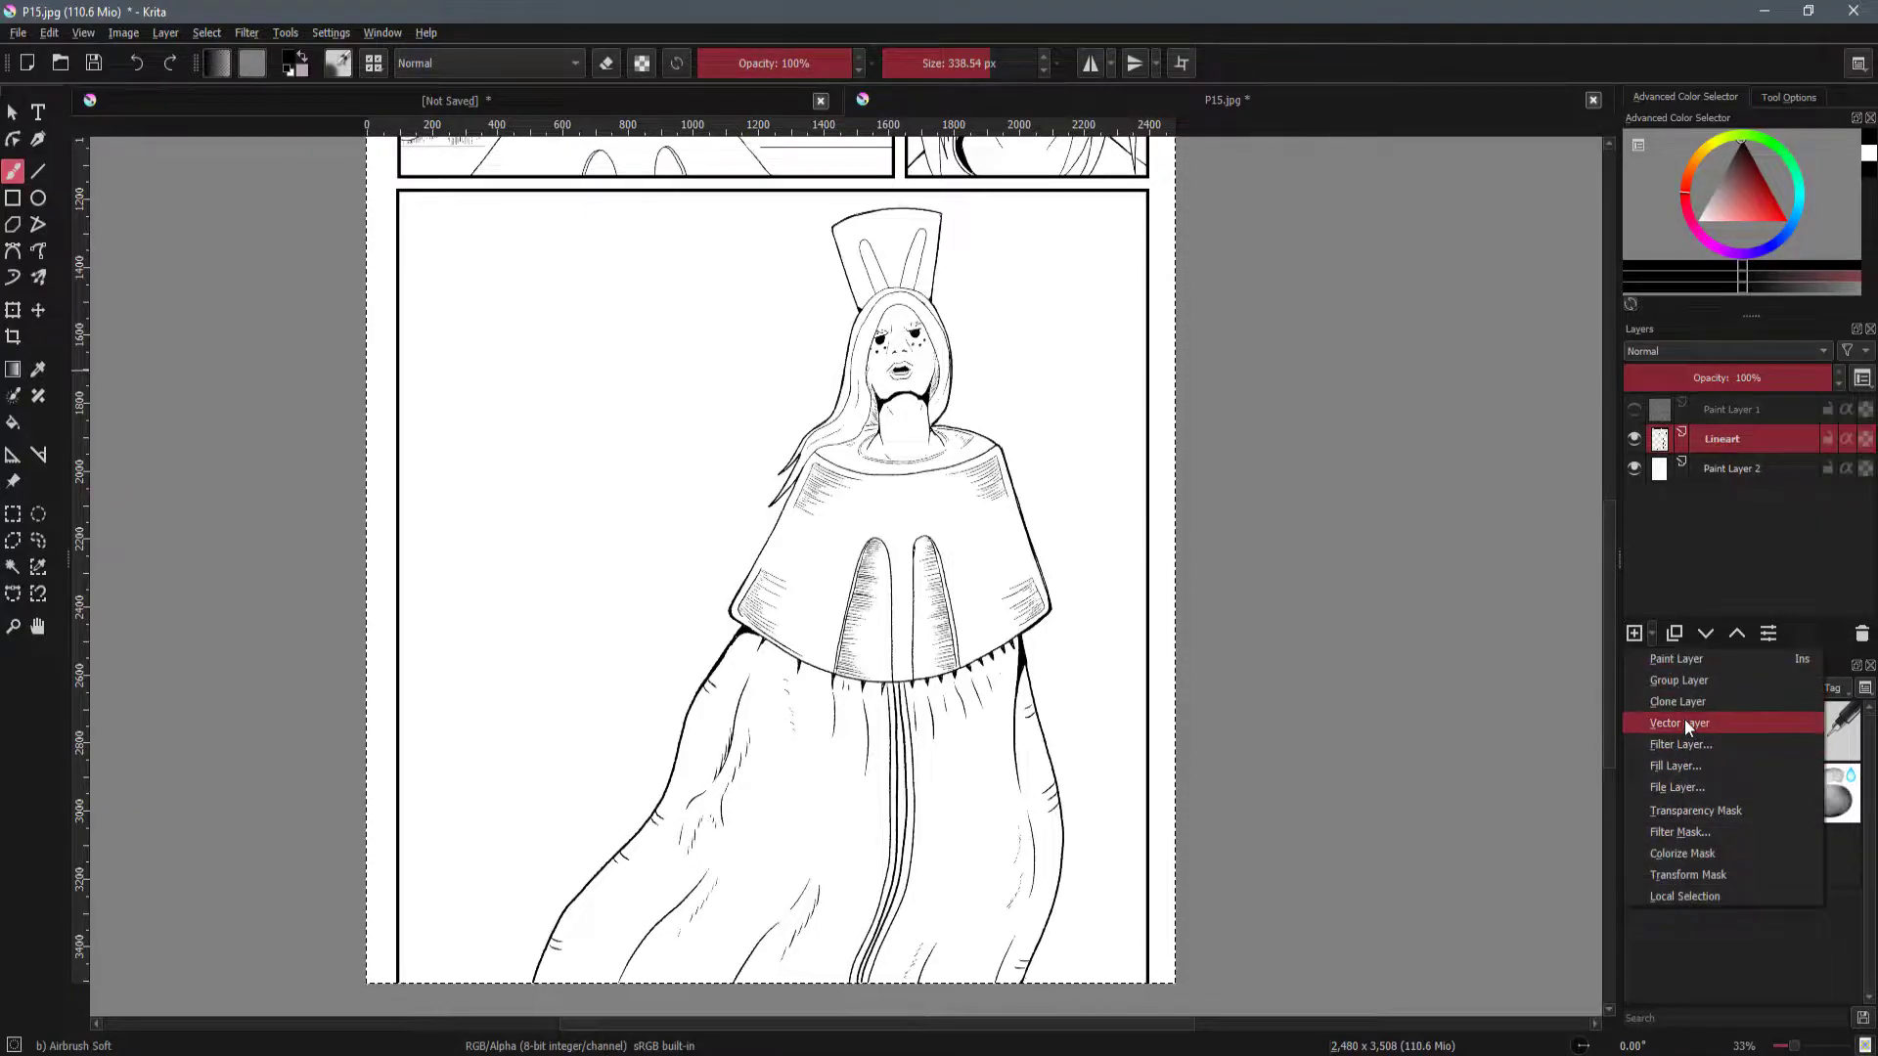
click(1681, 855)
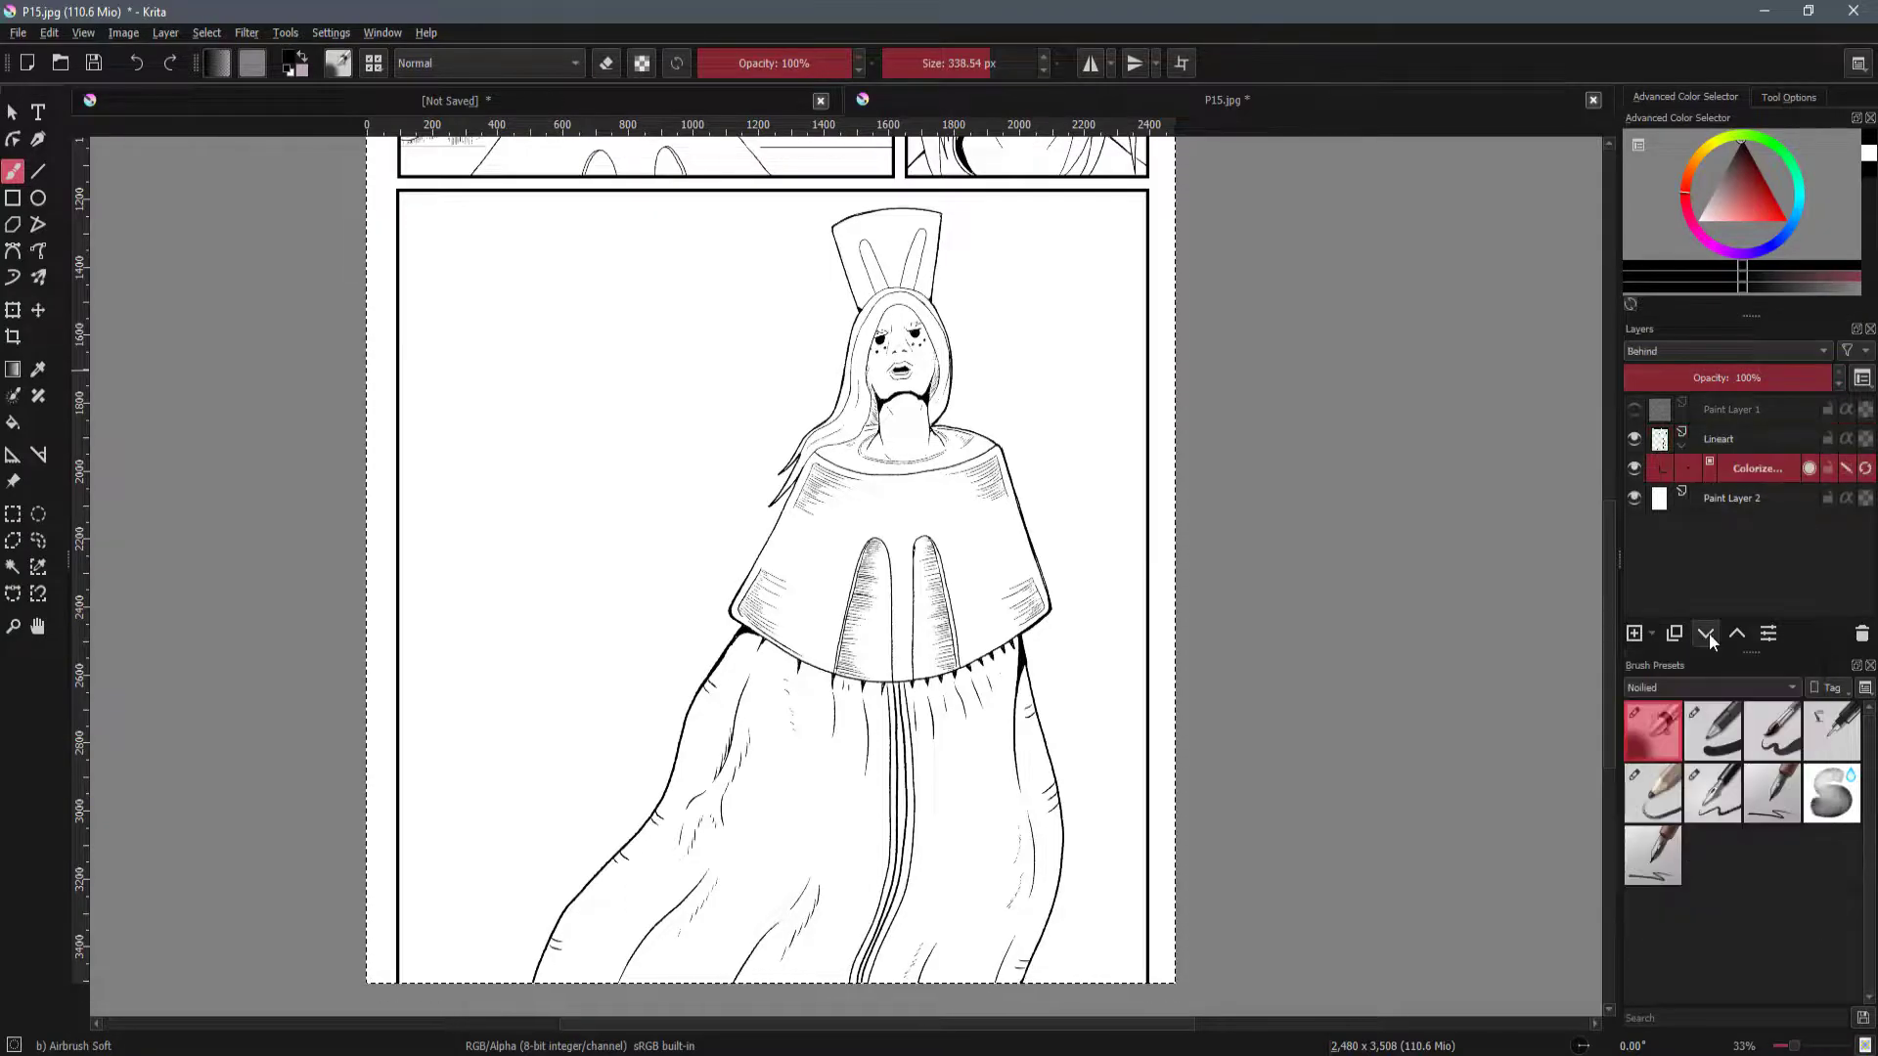
scroll(1110, 523, up, 2)
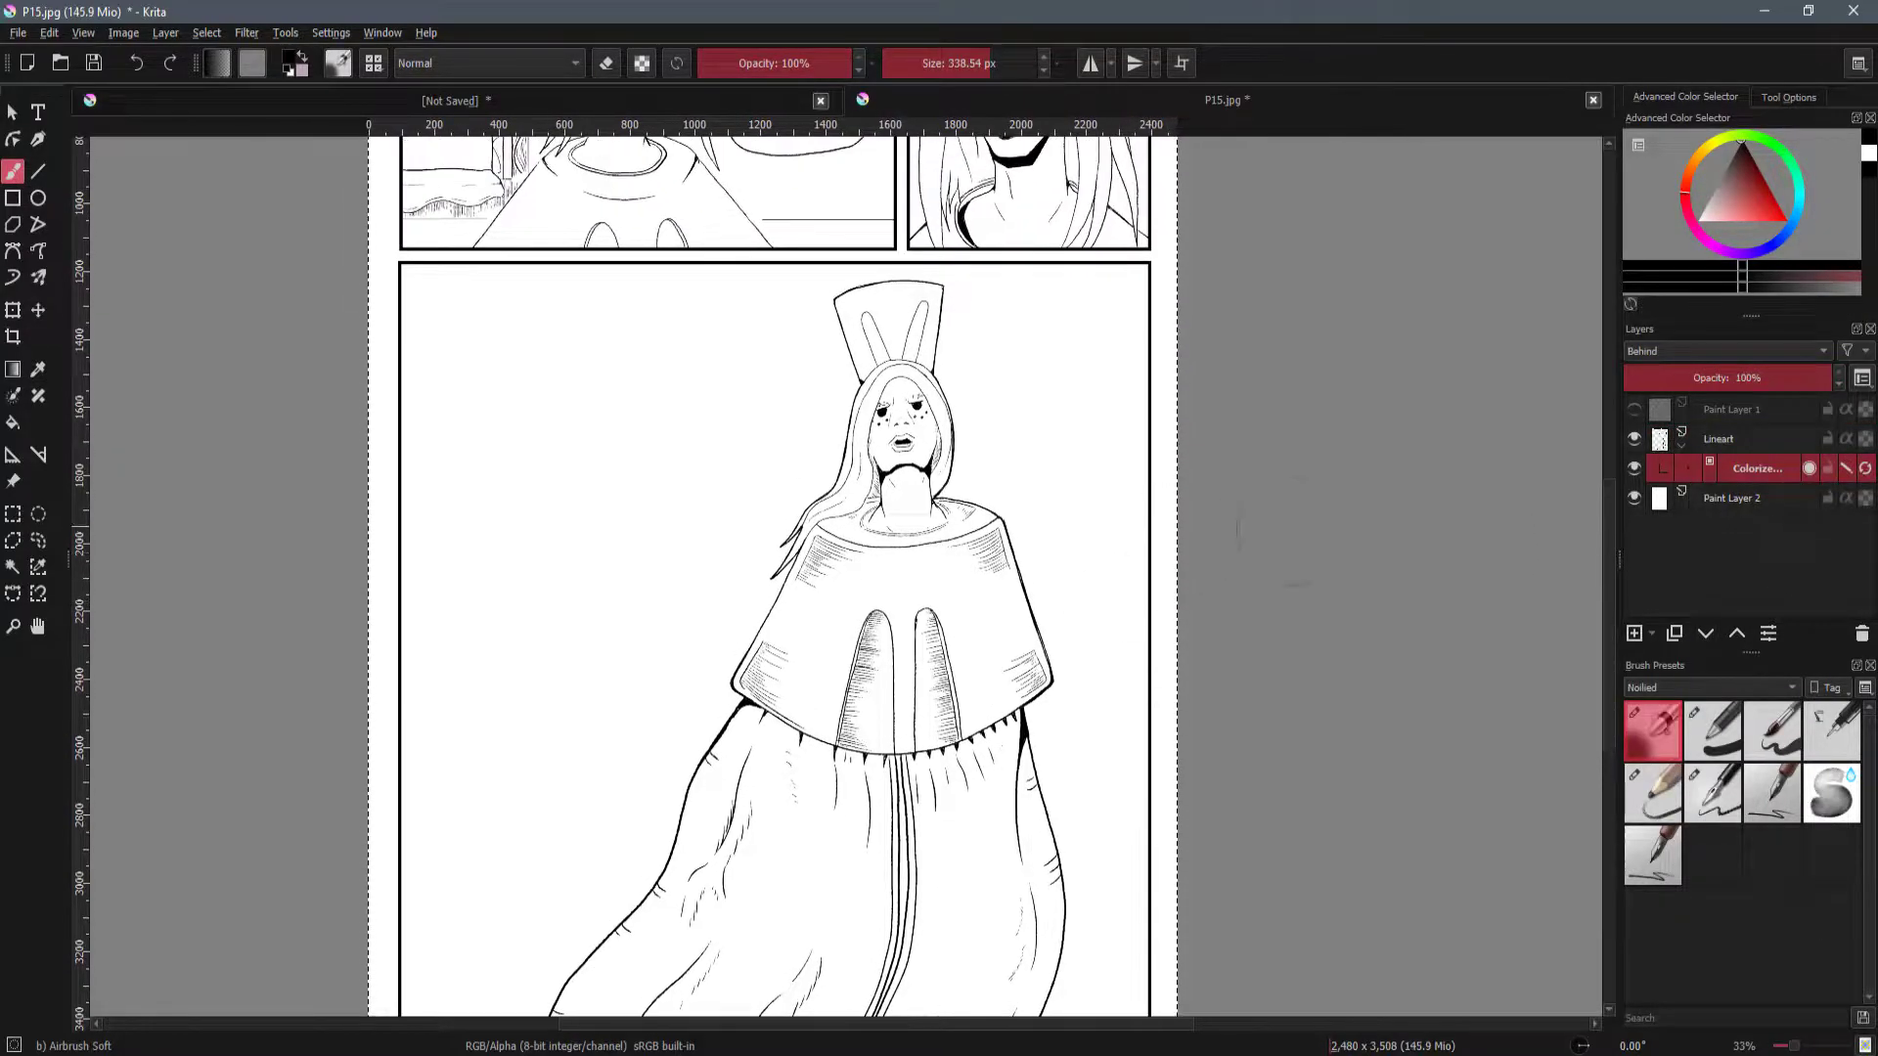
Turn on key stroke editing for the Colorize Mask and set up the Basic-1 brush at 27.09 px in light red.
click(1848, 473)
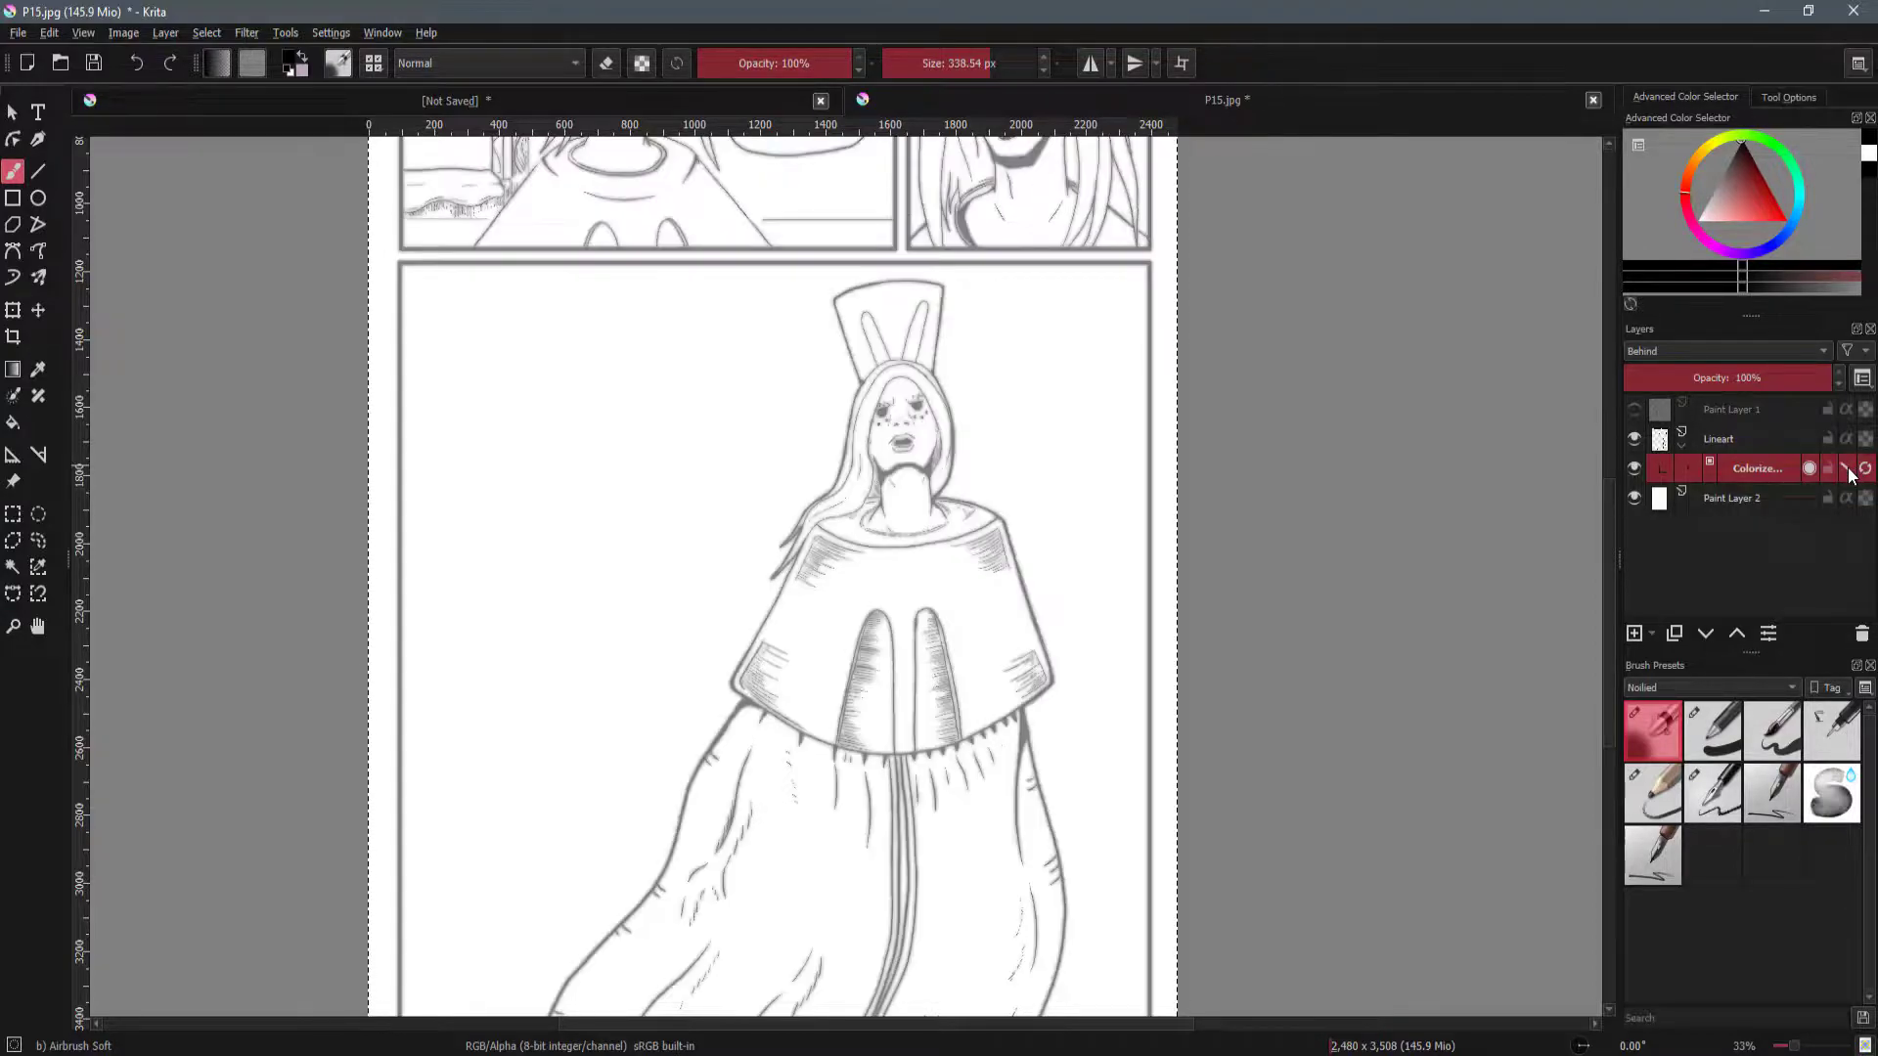
click(1708, 743)
click(1763, 222)
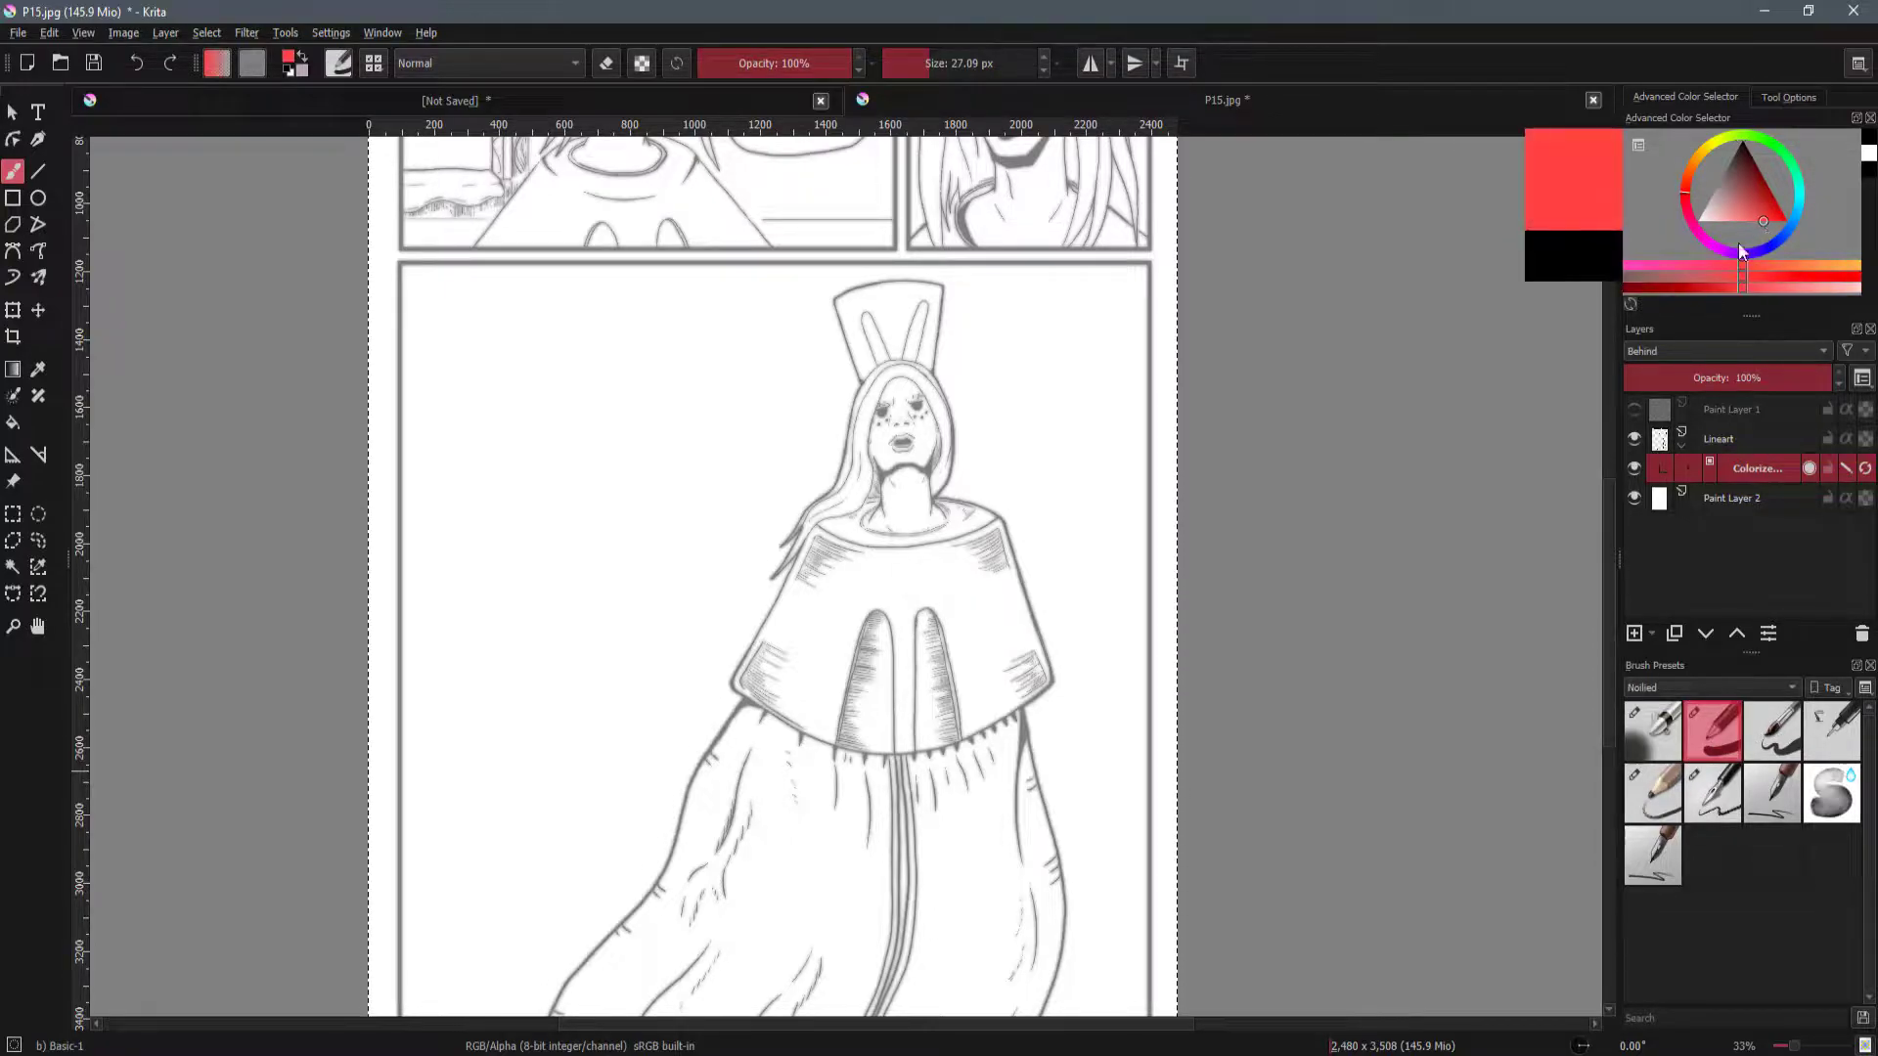
drag(834, 678, 848, 531)
drag(788, 626, 813, 721)
drag(825, 403, 842, 537)
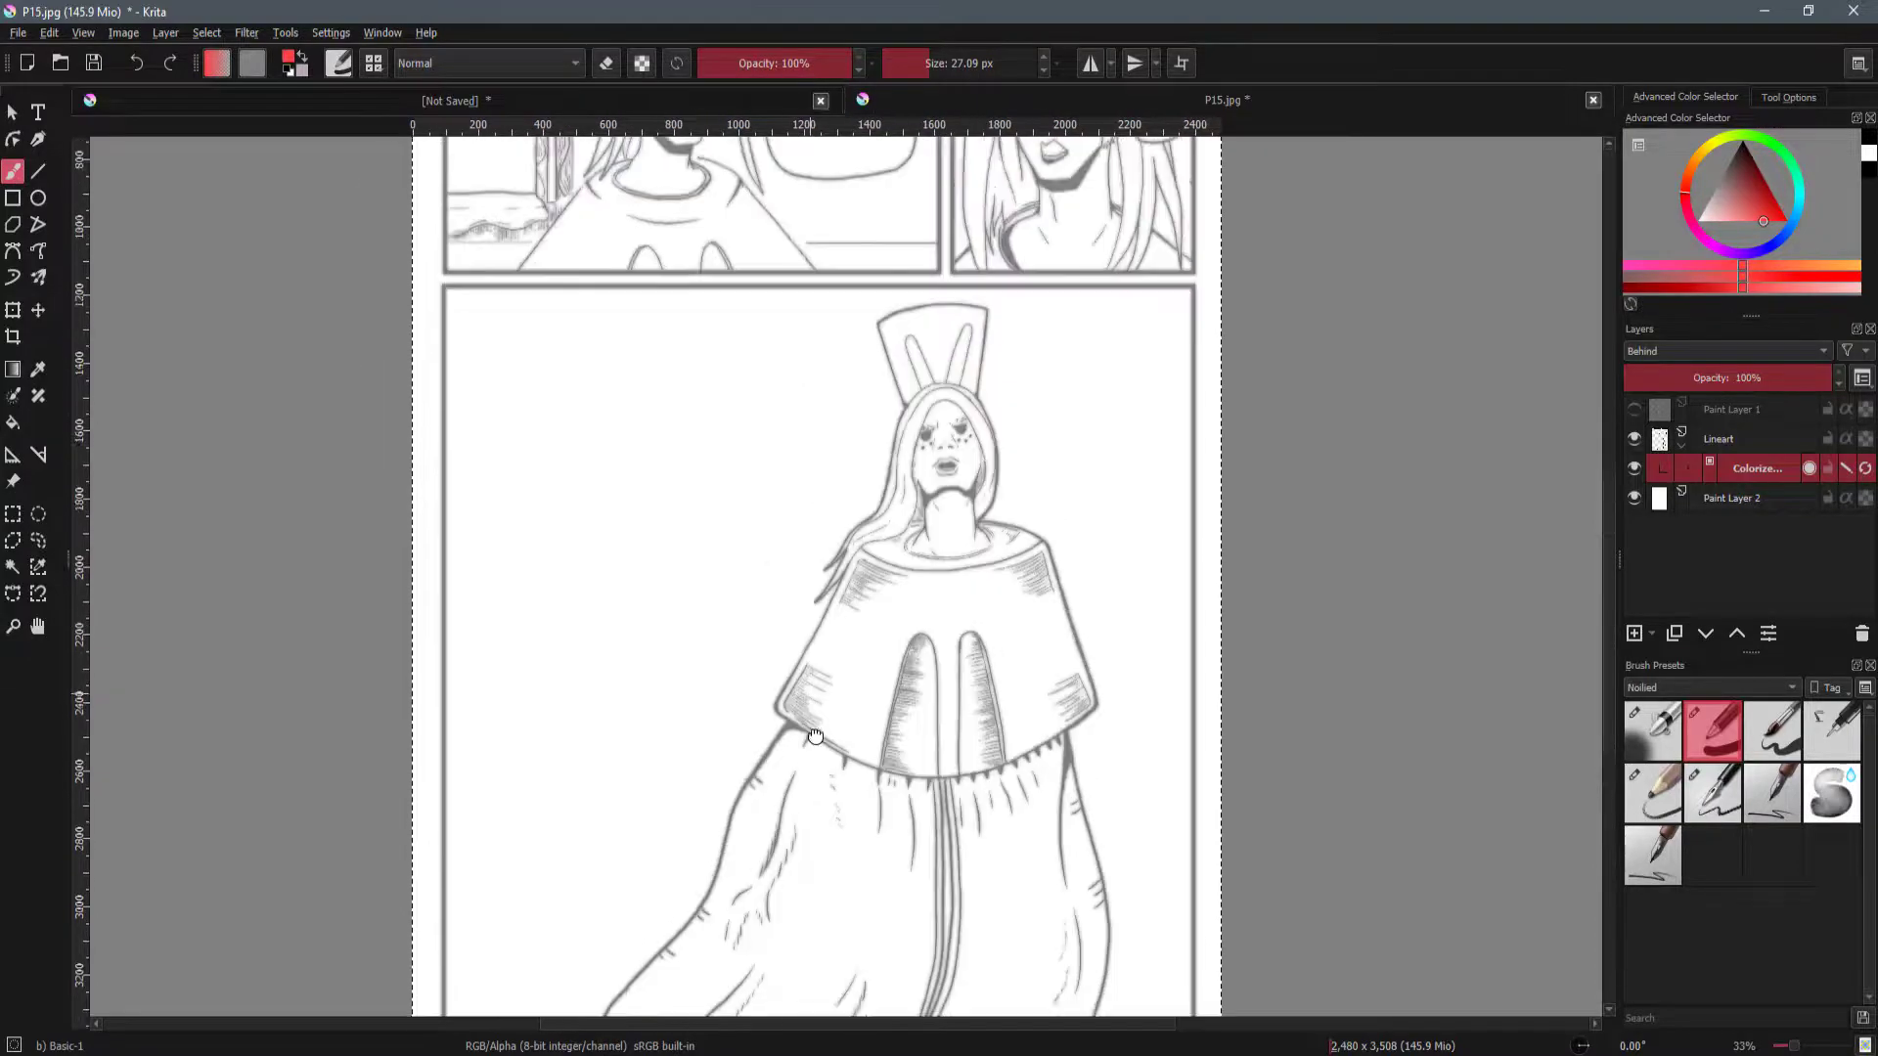
drag(726, 320, 752, 610)
shift+drag(605, 514, 594, 514)
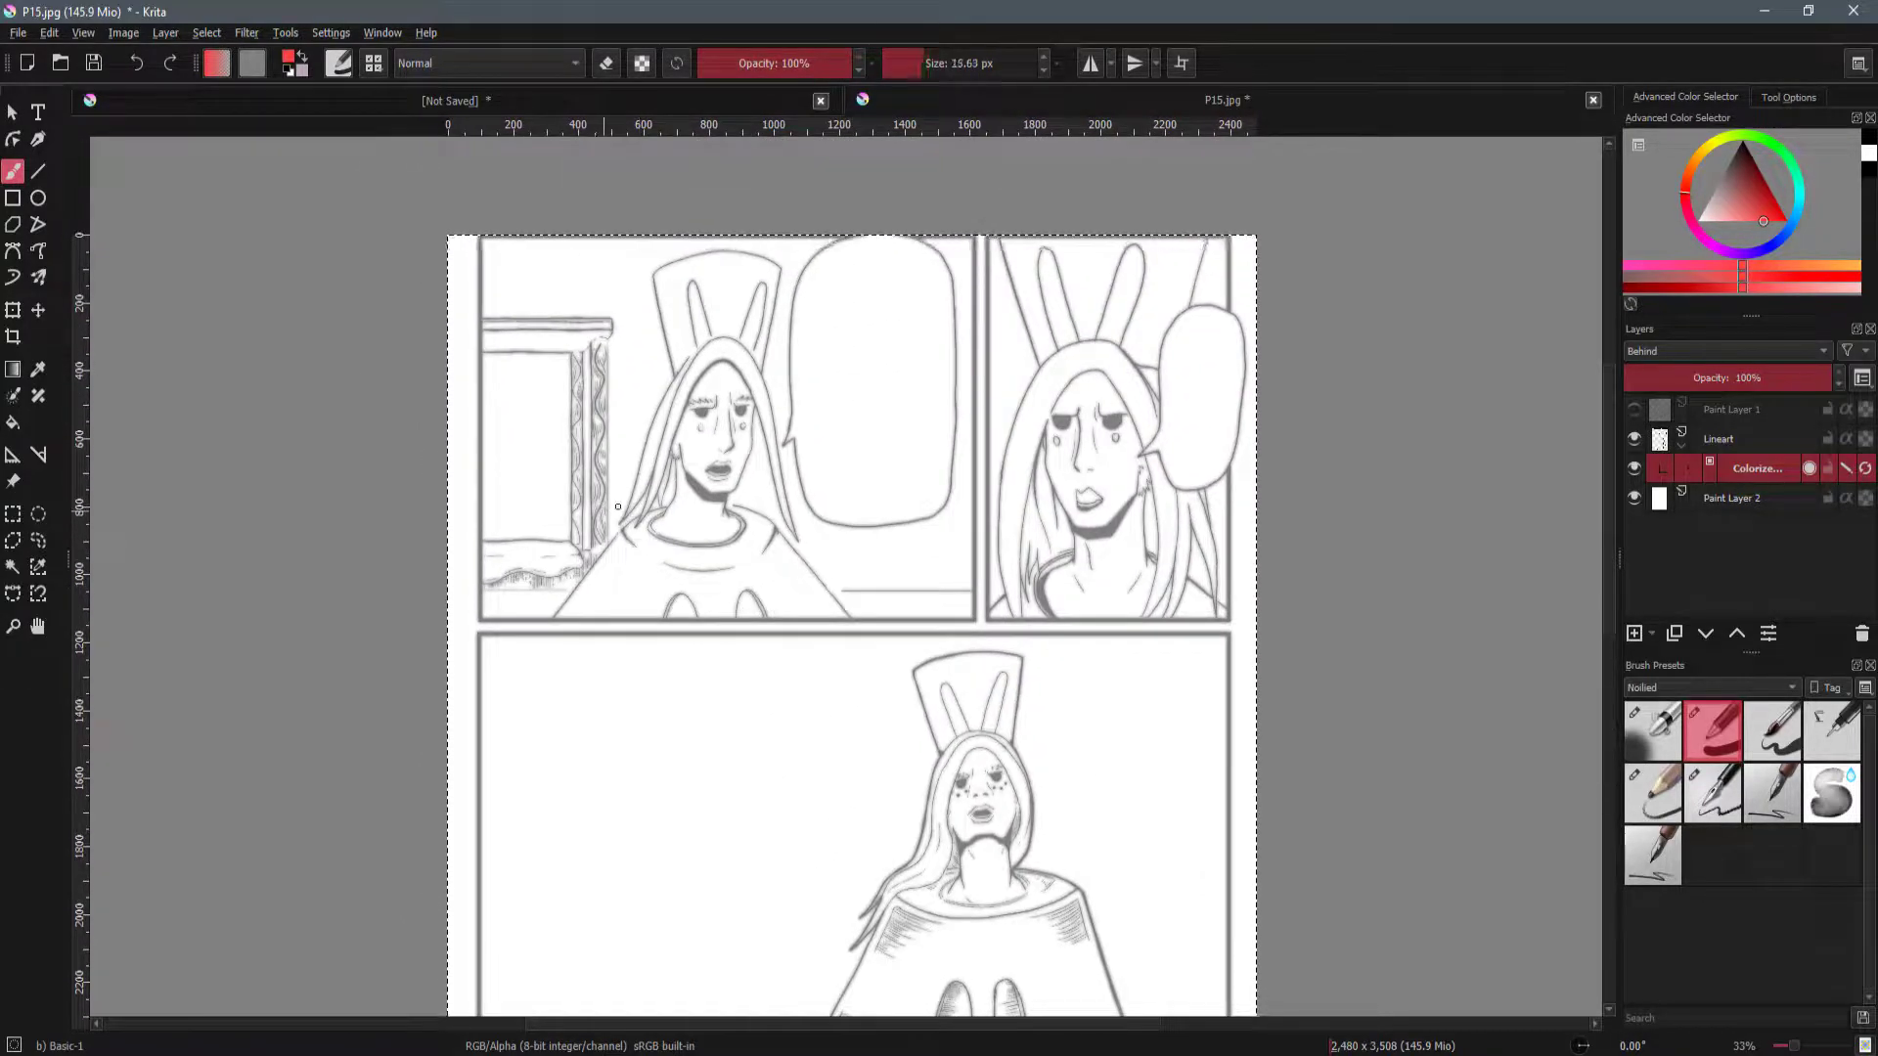
click(1747, 223)
drag(1747, 223, 1754, 221)
shift+drag(630, 516, 654, 519)
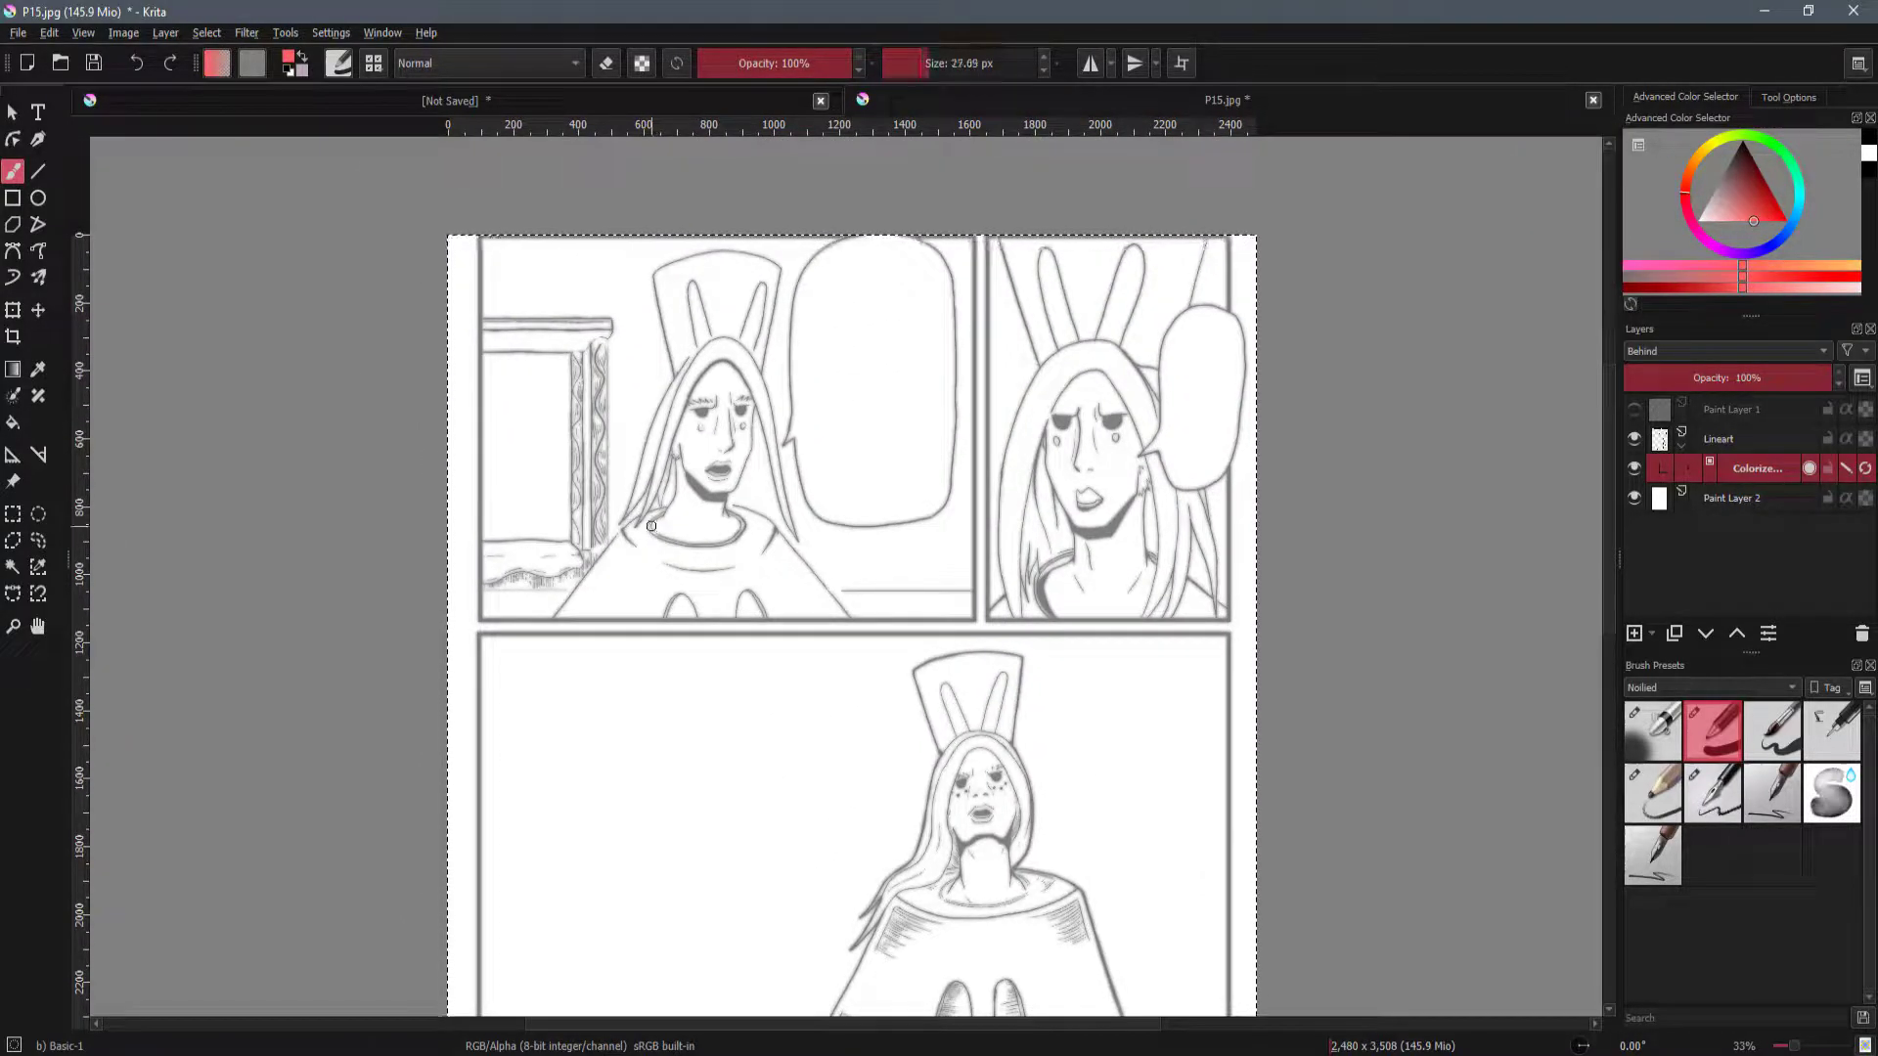
Scribble light red key strokes over the character's hat, face, hair, cape and dress in all three panels.
mouse_move(562, 614)
mouse_down()
mouse_move(634, 542)
mouse_move(819, 605)
mouse_move(618, 600)
mouse_move(670, 597)
mouse_move(700, 487)
mouse_move(687, 495)
mouse_move(708, 522)
mouse_move(726, 447)
mouse_move(700, 558)
mouse_move(674, 416)
mouse_move(643, 469)
mouse_move(685, 392)
mouse_move(694, 310)
mouse_move(673, 311)
mouse_move(760, 314)
mouse_move(771, 451)
mouse_up()
mouse_move(1013, 579)
mouse_down()
mouse_move(1064, 370)
mouse_move(1054, 583)
mouse_up()
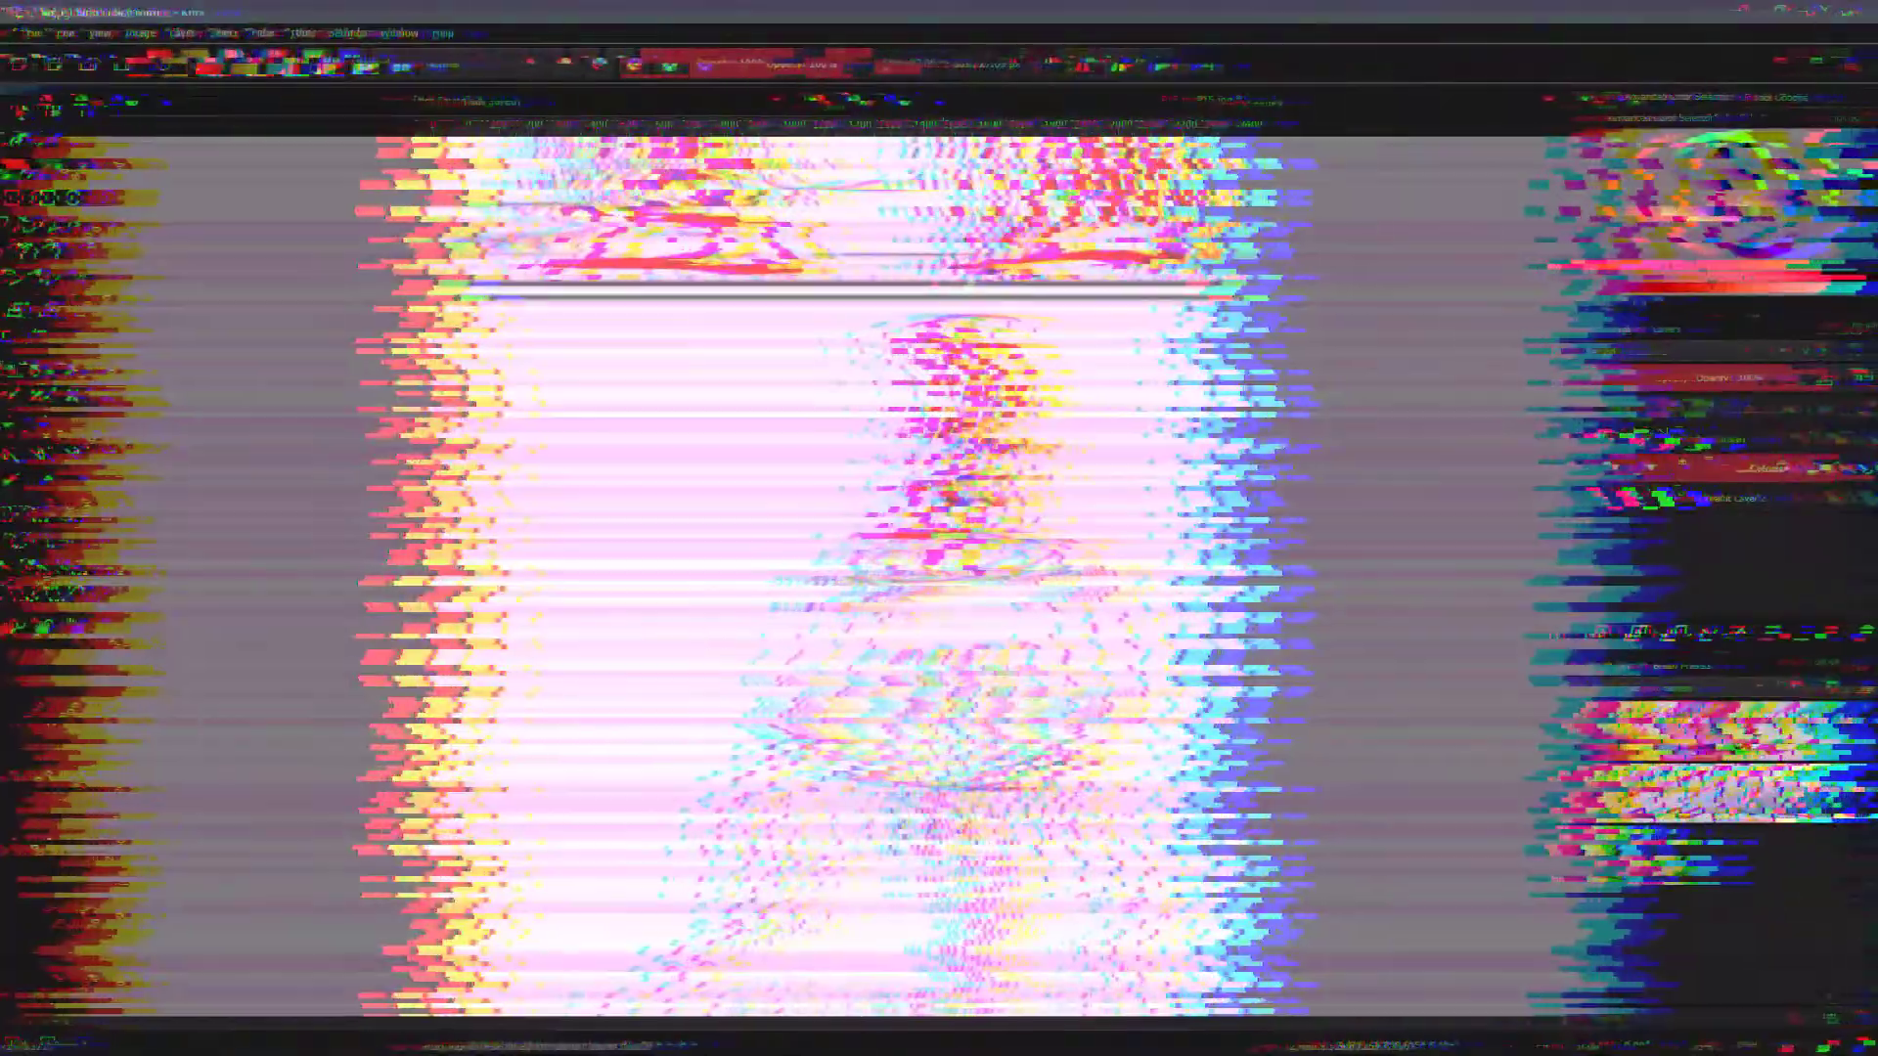
mouse_move(929, 562)
mouse_down()
mouse_move(895, 635)
mouse_move(900, 748)
mouse_move(1012, 675)
mouse_move(854, 928)
mouse_up()
scroll(866, 875, down, 2)
mouse_move(872, 863)
mouse_down()
mouse_move(919, 575)
mouse_move(874, 592)
mouse_move(953, 569)
mouse_move(1006, 691)
mouse_move(1002, 662)
mouse_up()
drag(1001, 577, 1012, 690)
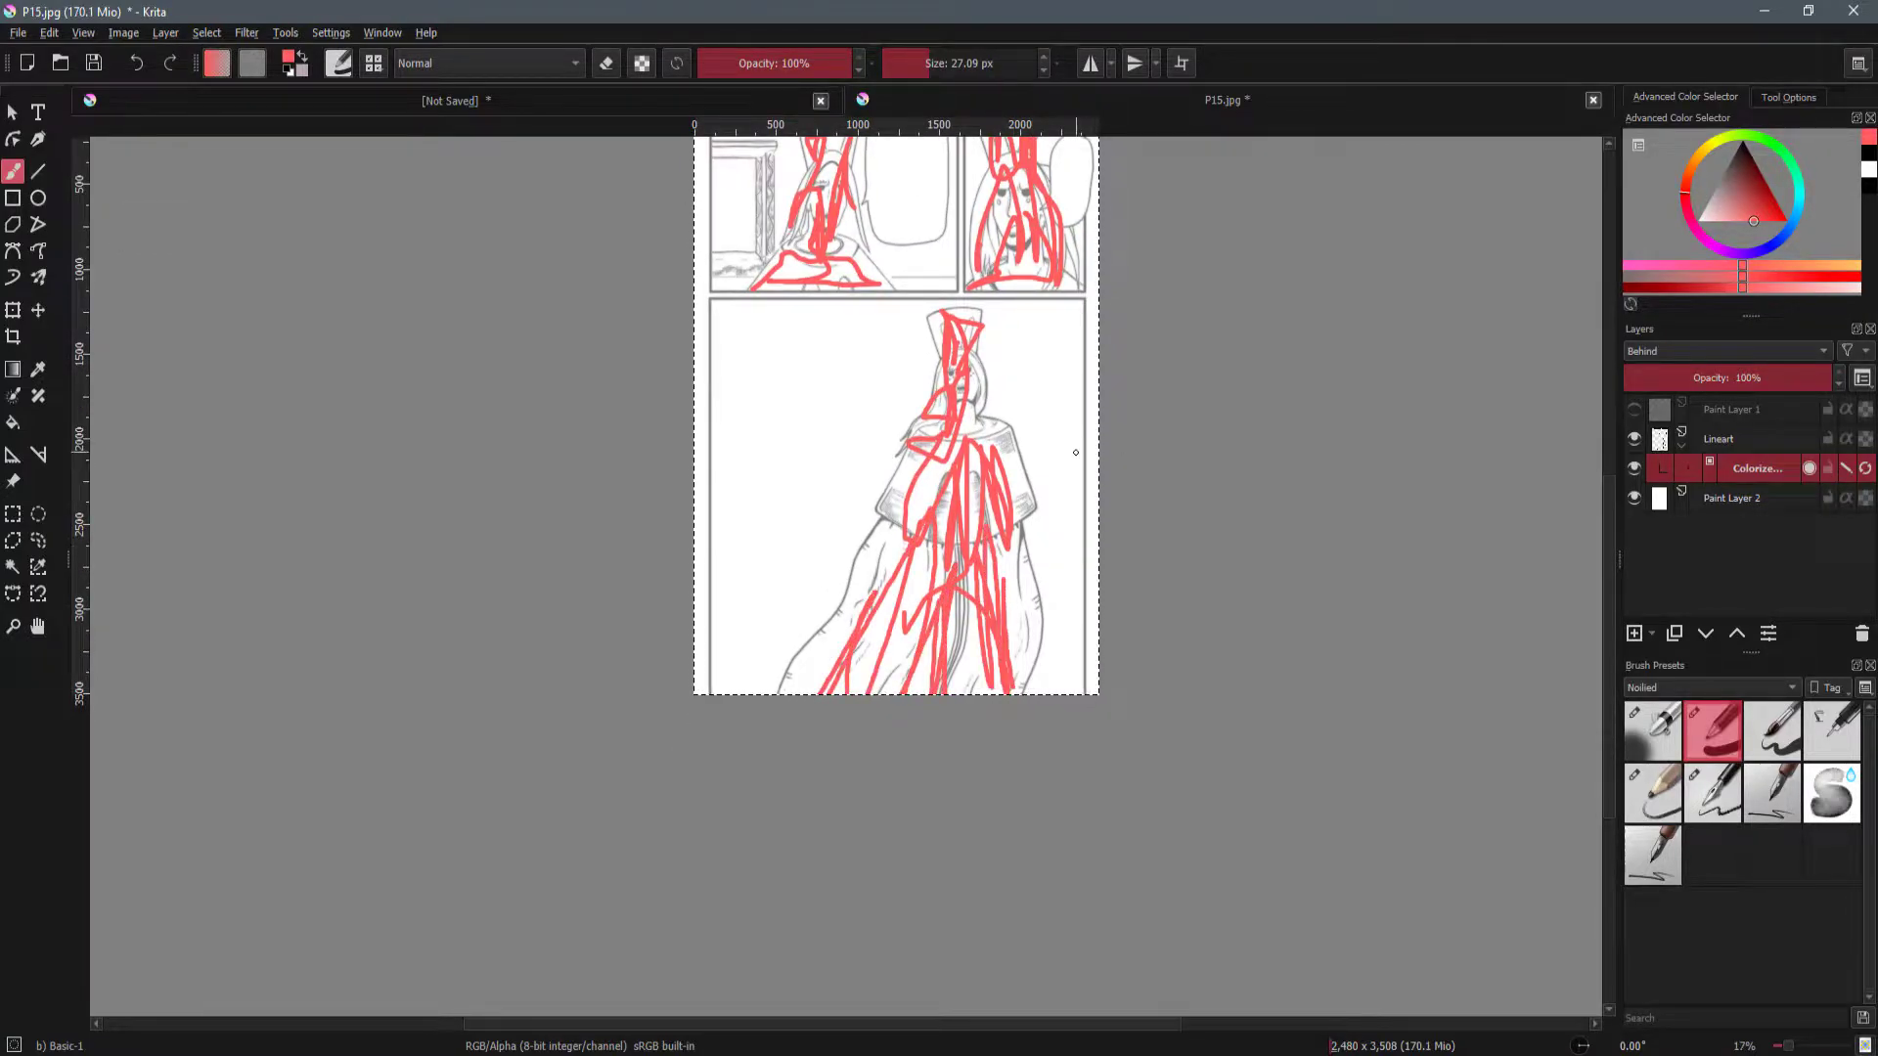
scroll(1060, 431, up, 2)
drag(1082, 427, 1066, 516)
Draw mint green key strokes along the page's side margins and the gutters between the panels.
drag(1804, 194, 1793, 167)
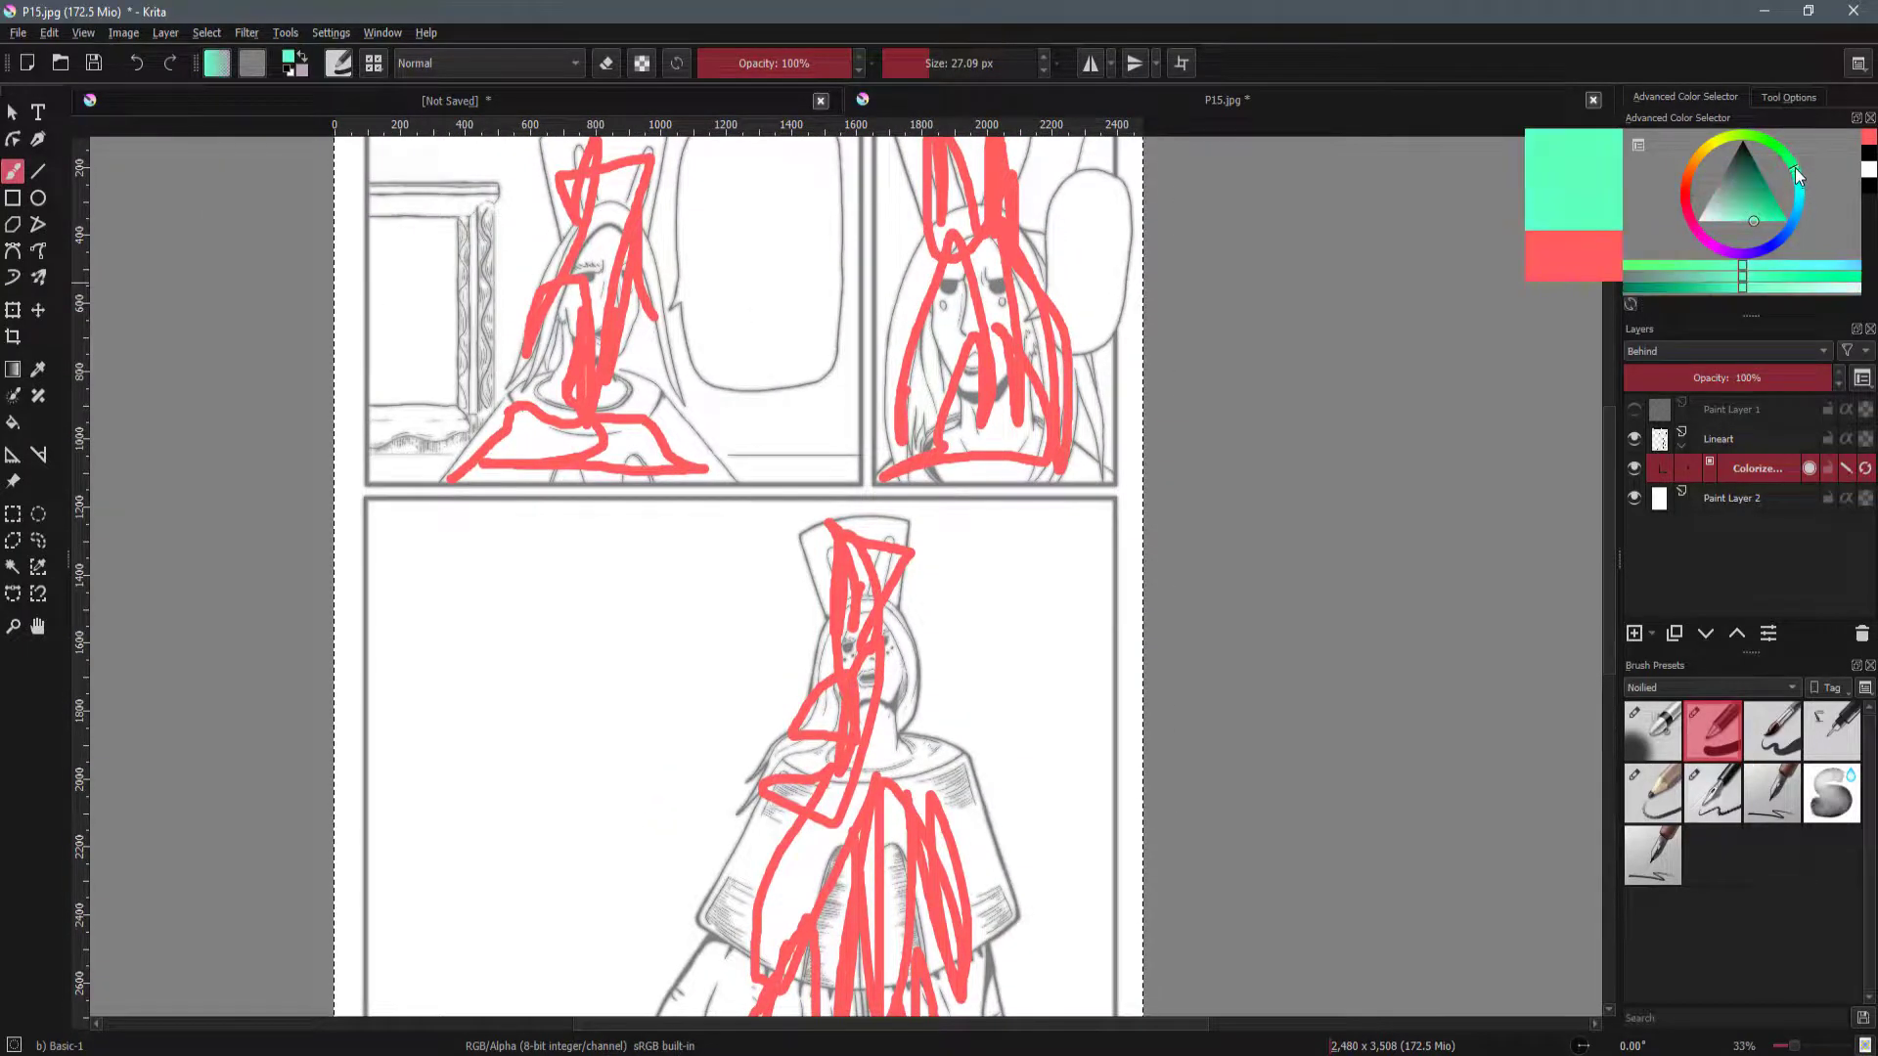
scroll(798, 281, down, 1)
drag(799, 281, 827, 205)
drag(569, 202, 564, 220)
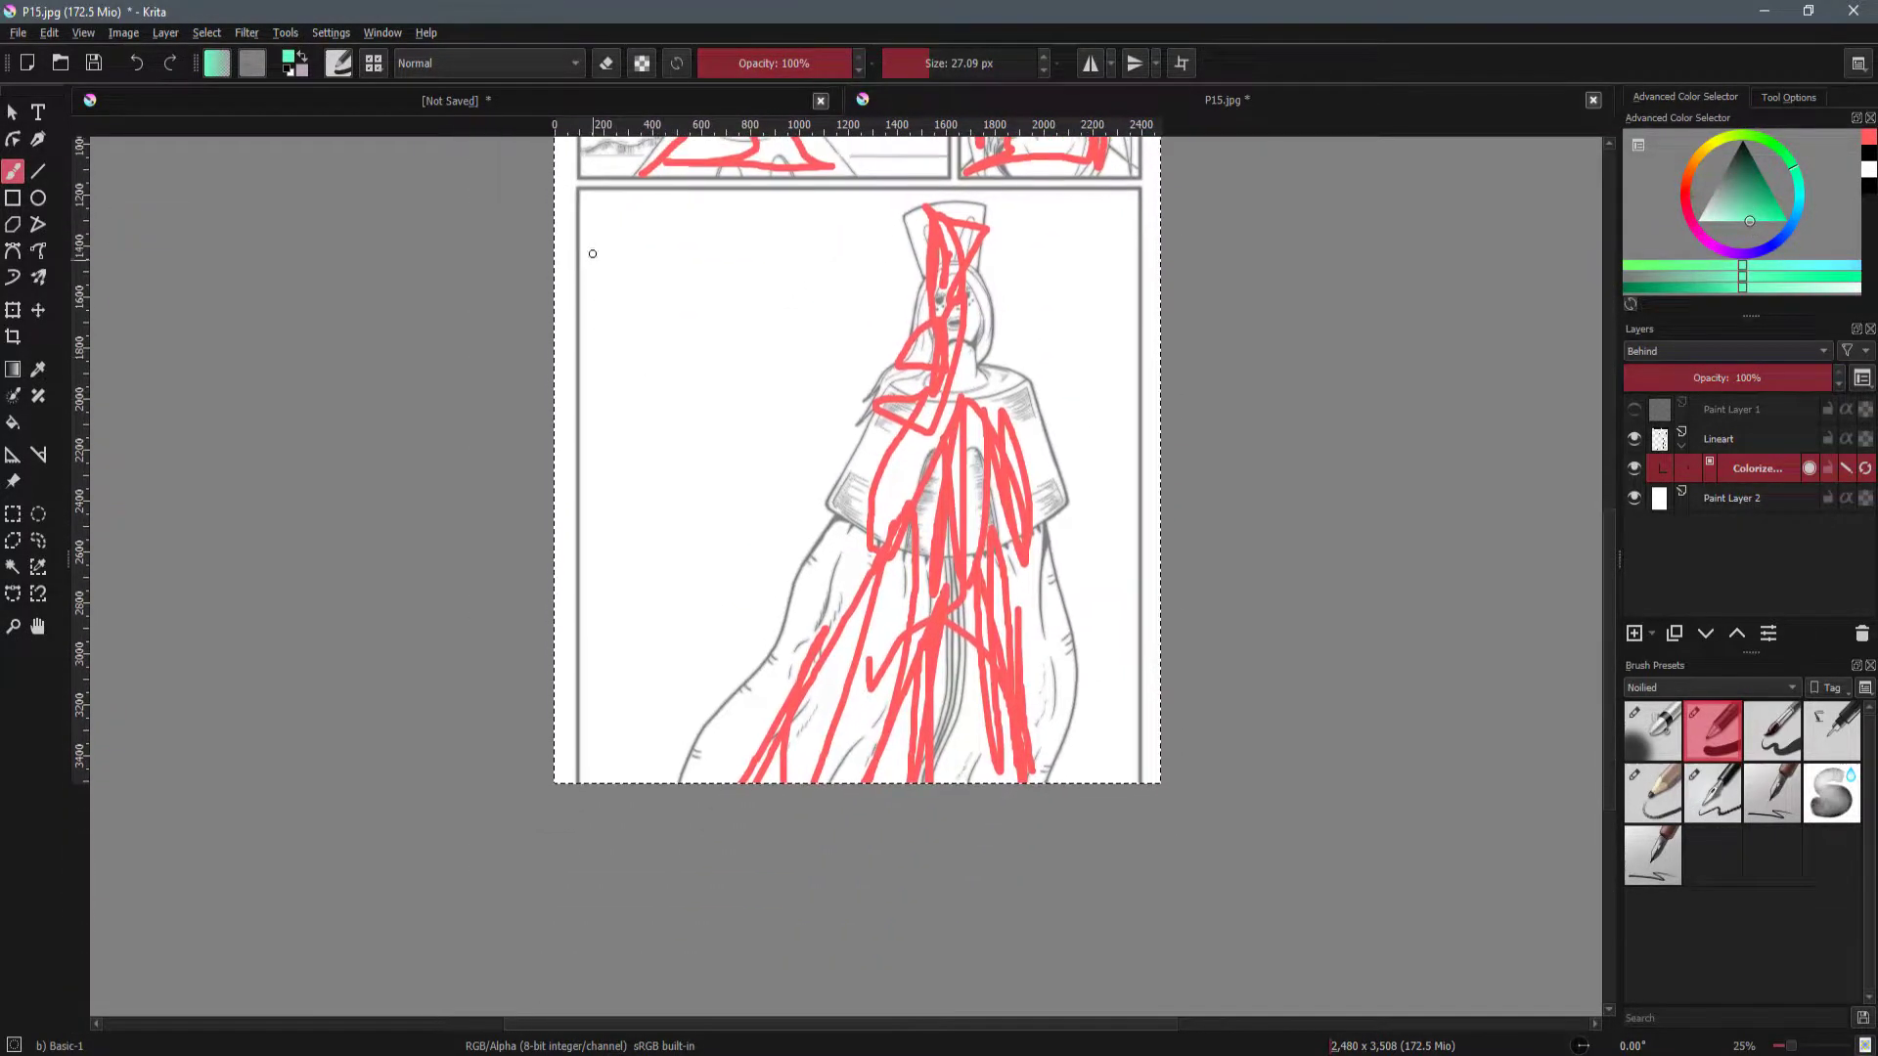
drag(554, 701, 555, 780)
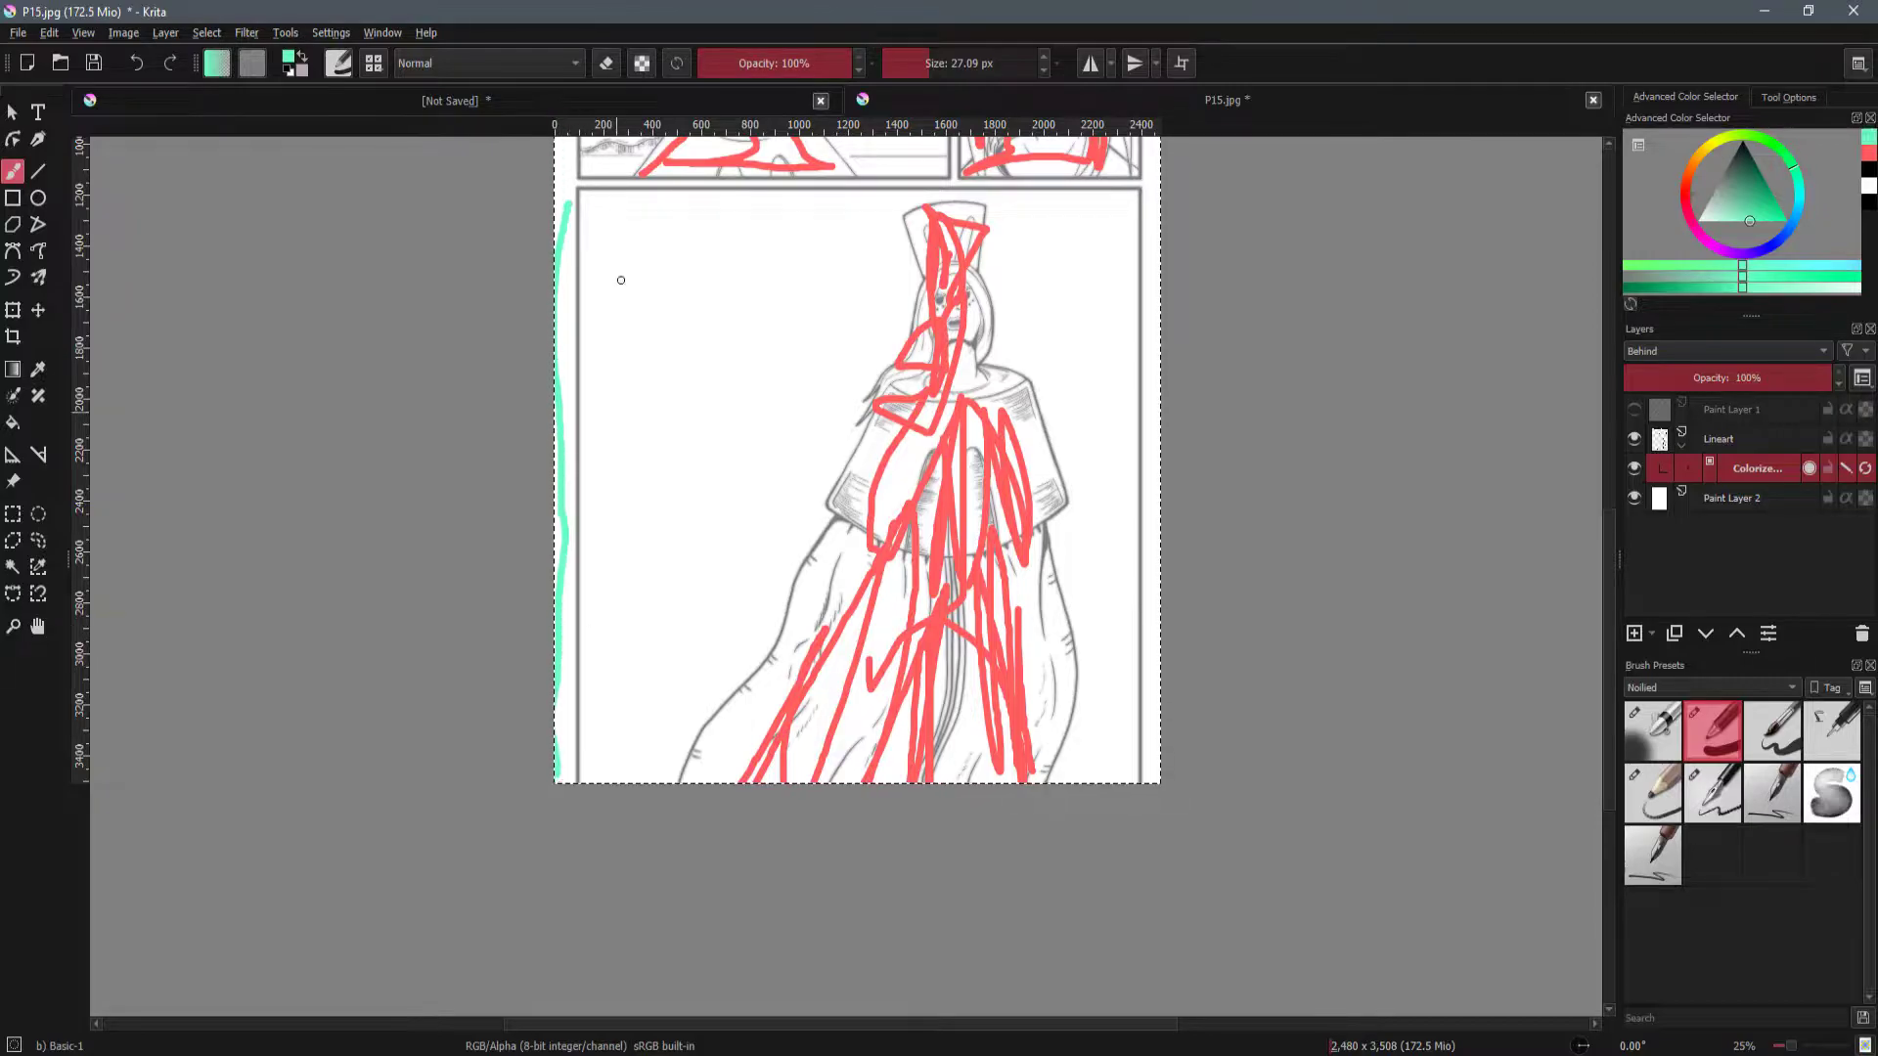
drag(597, 165, 528, 521)
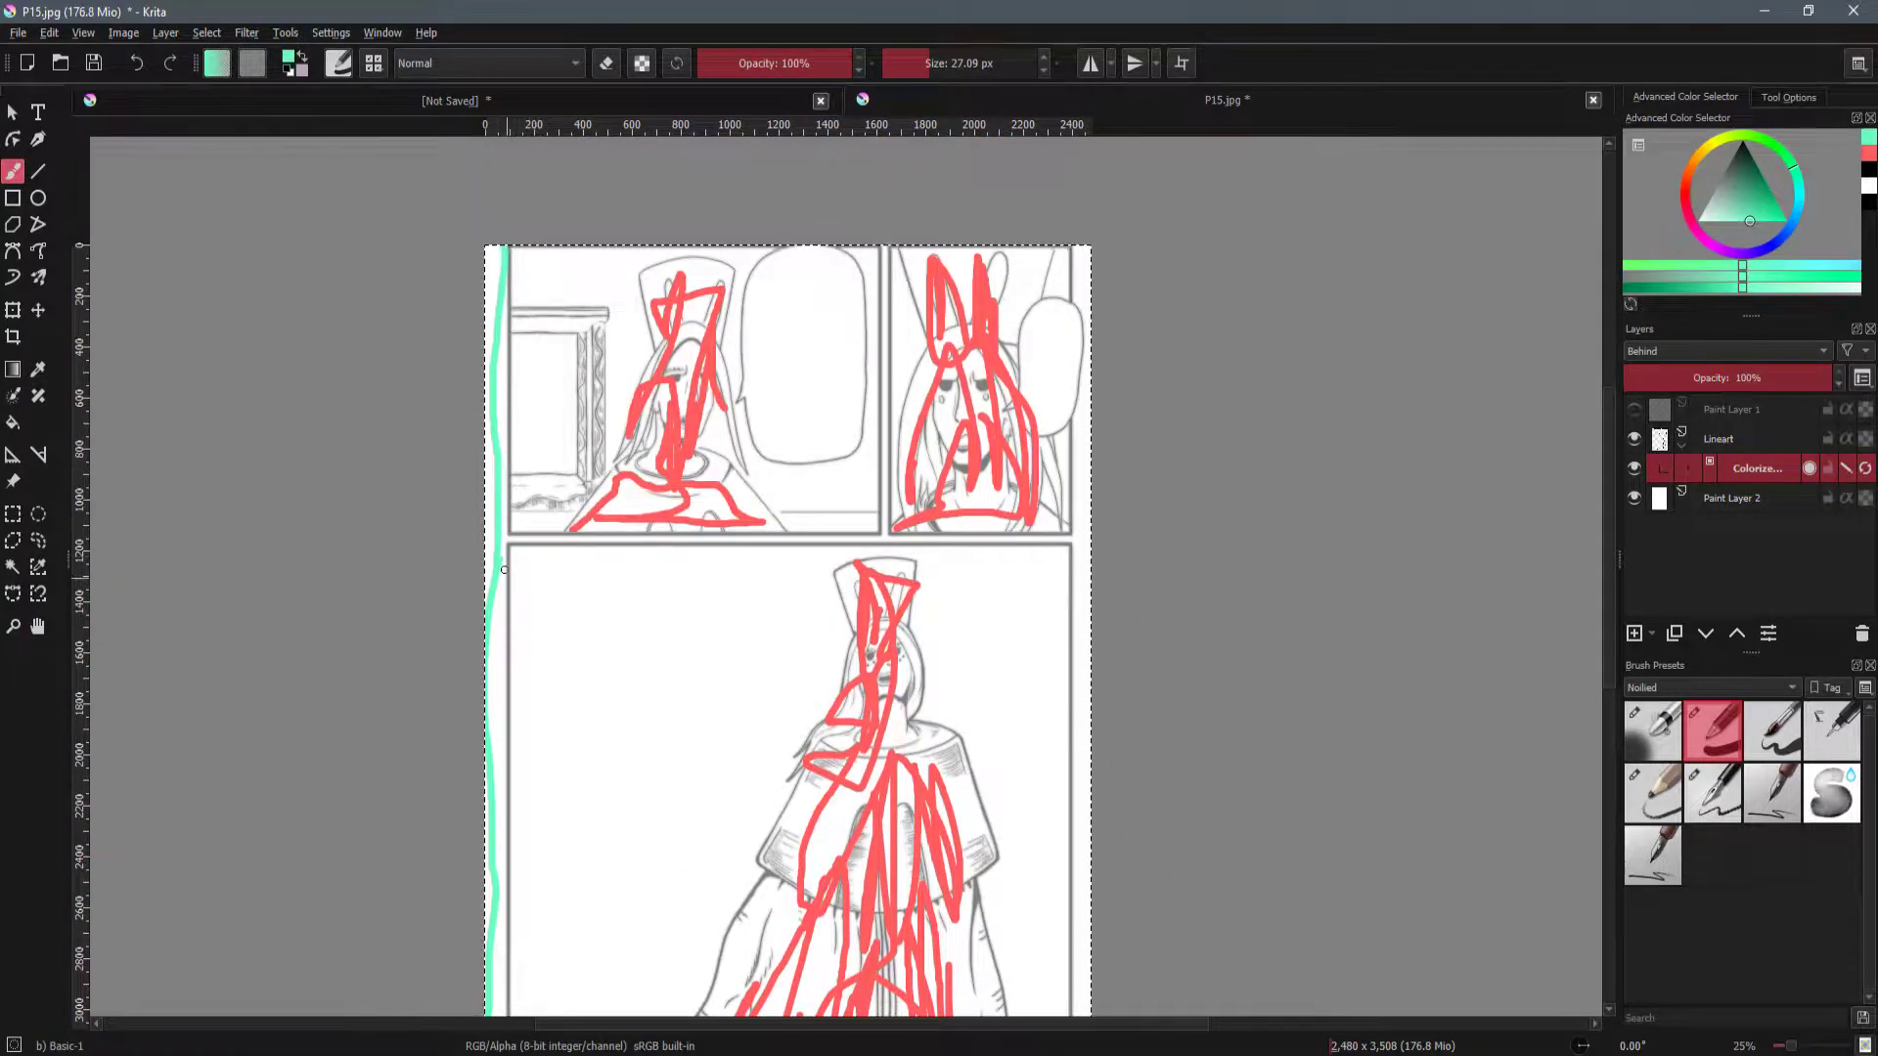
drag(606, 541, 1089, 541)
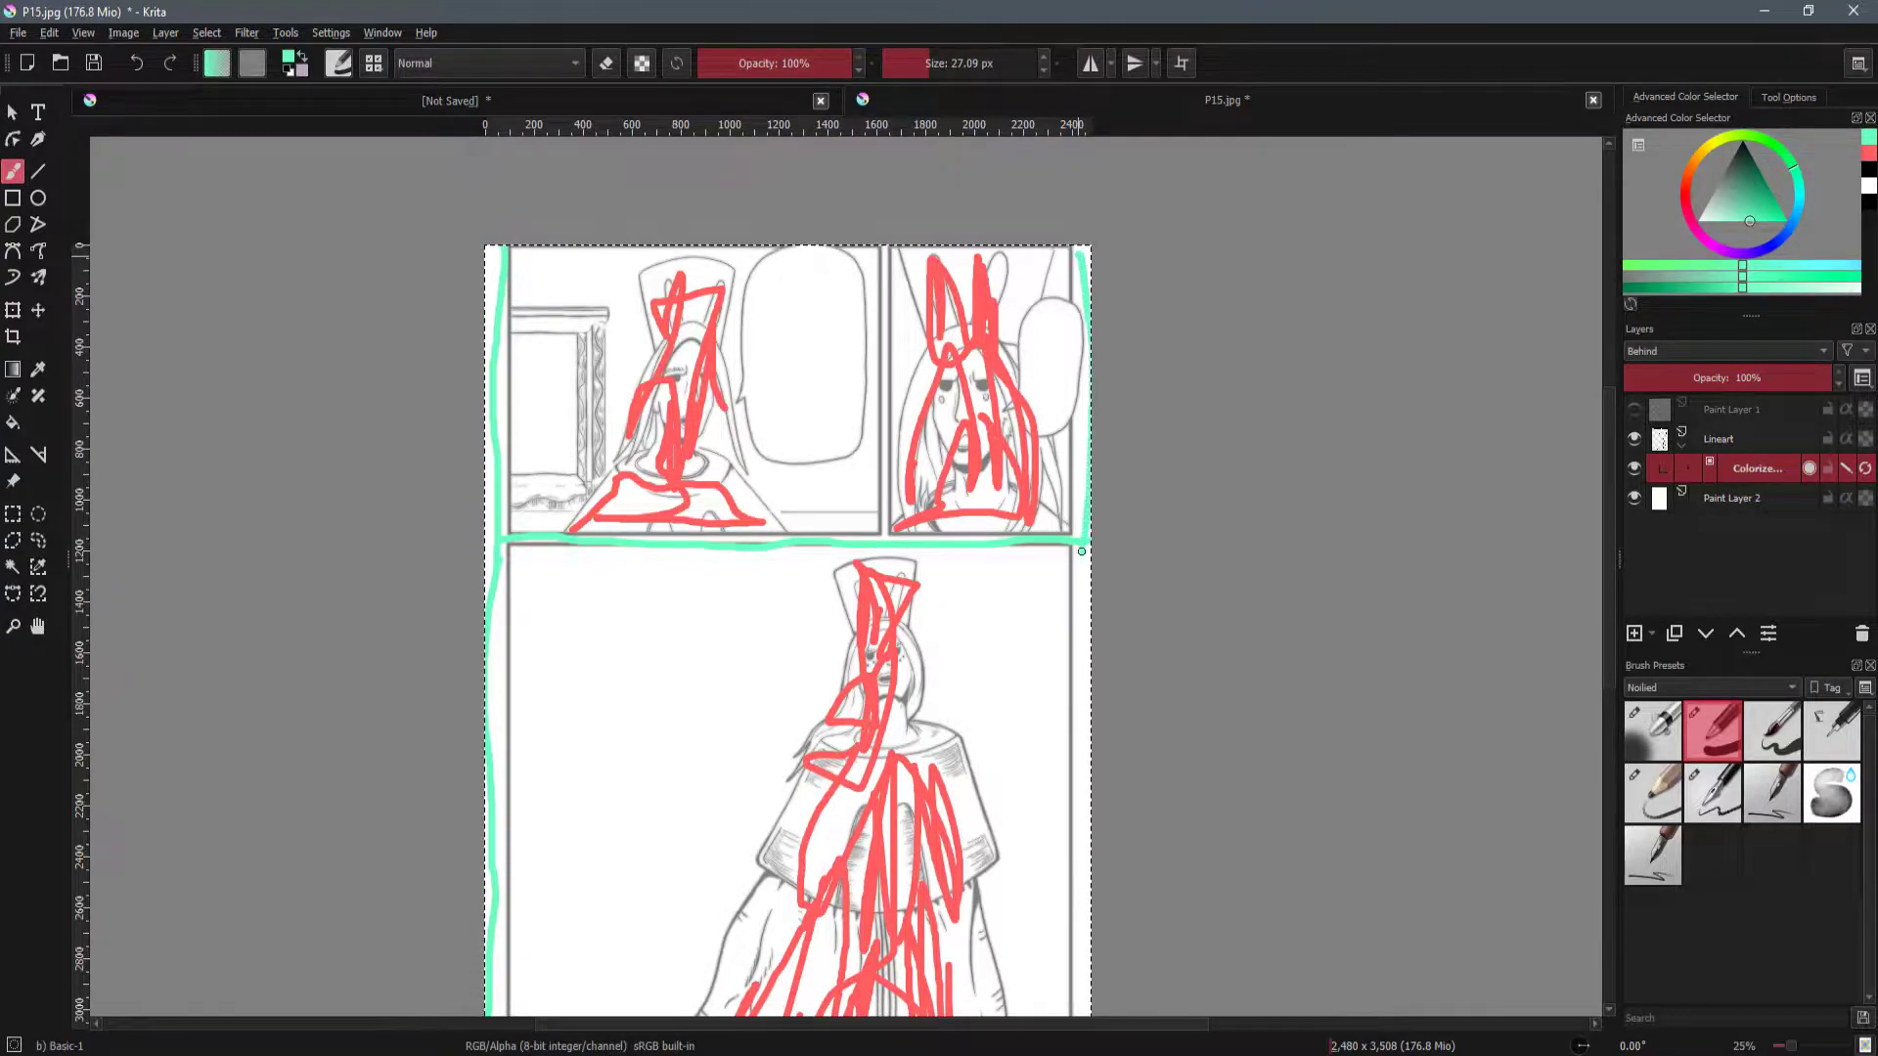
scroll(1077, 746, down, 3)
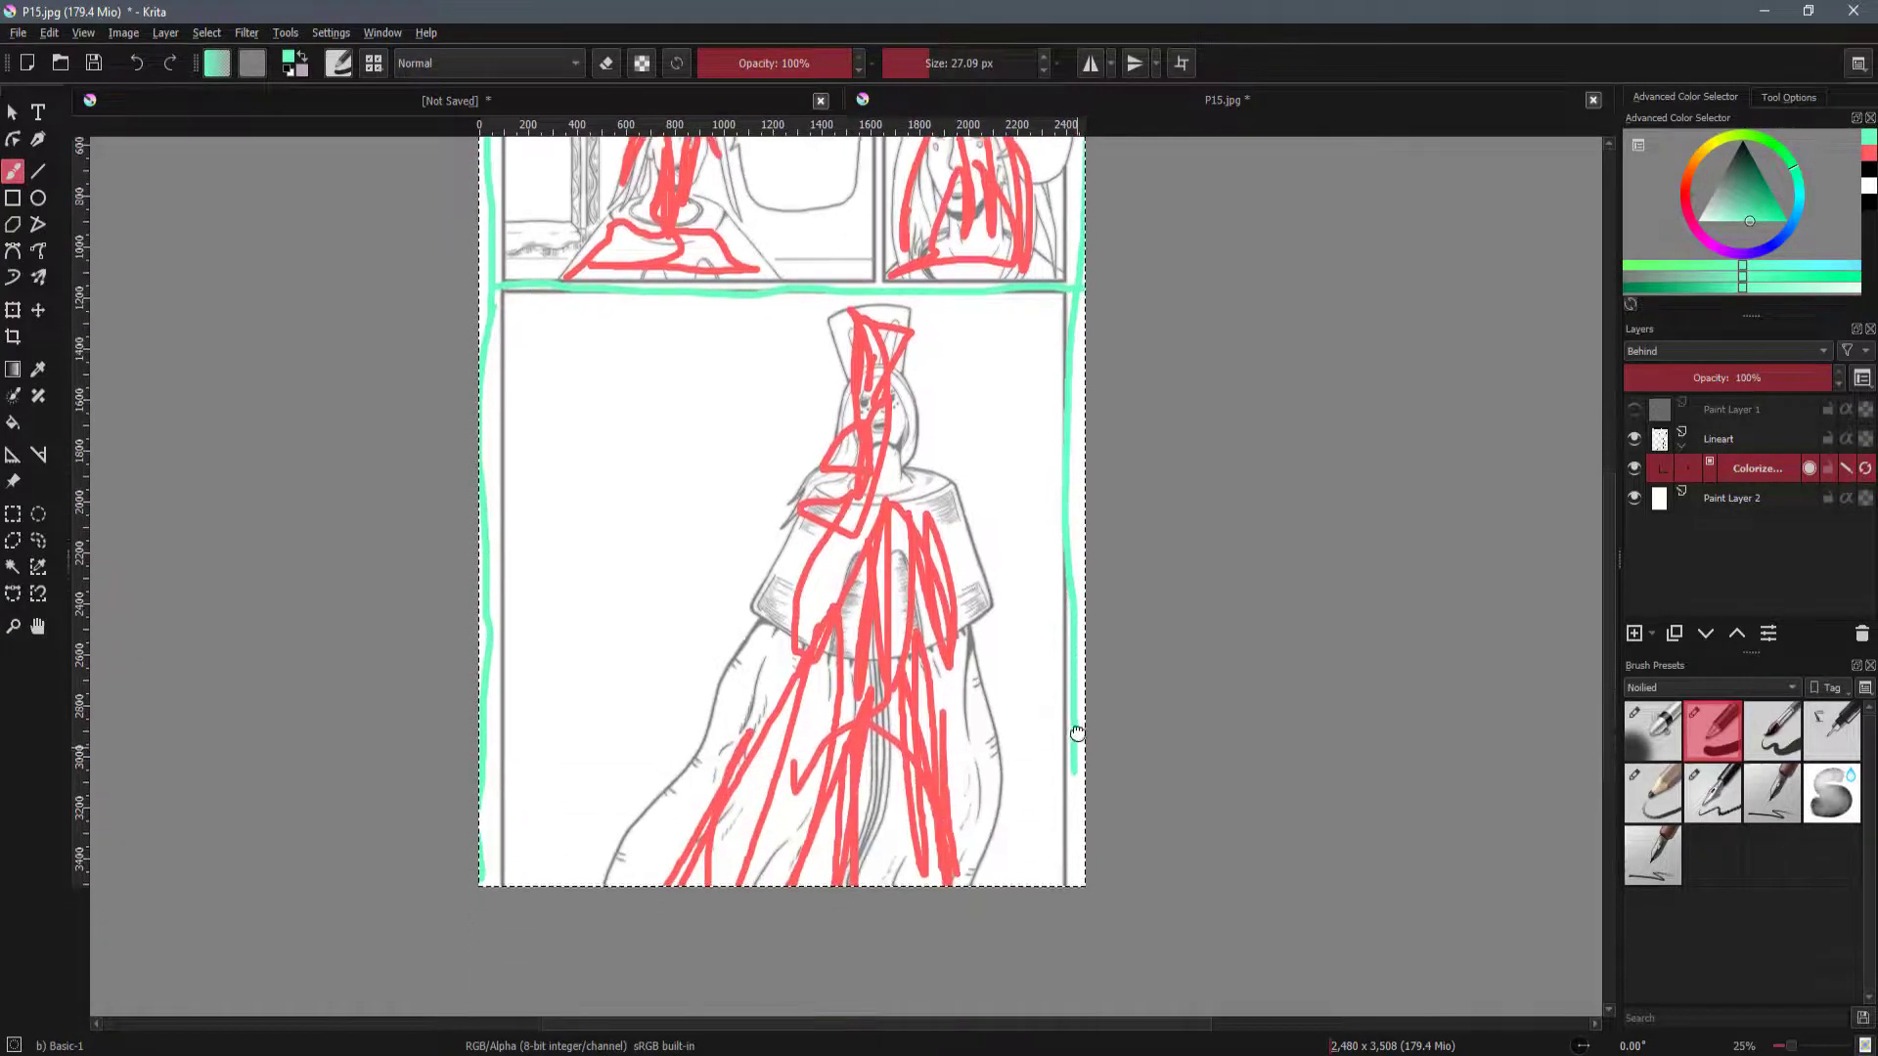
scroll(1077, 851, up, 4)
drag(886, 342, 888, 629)
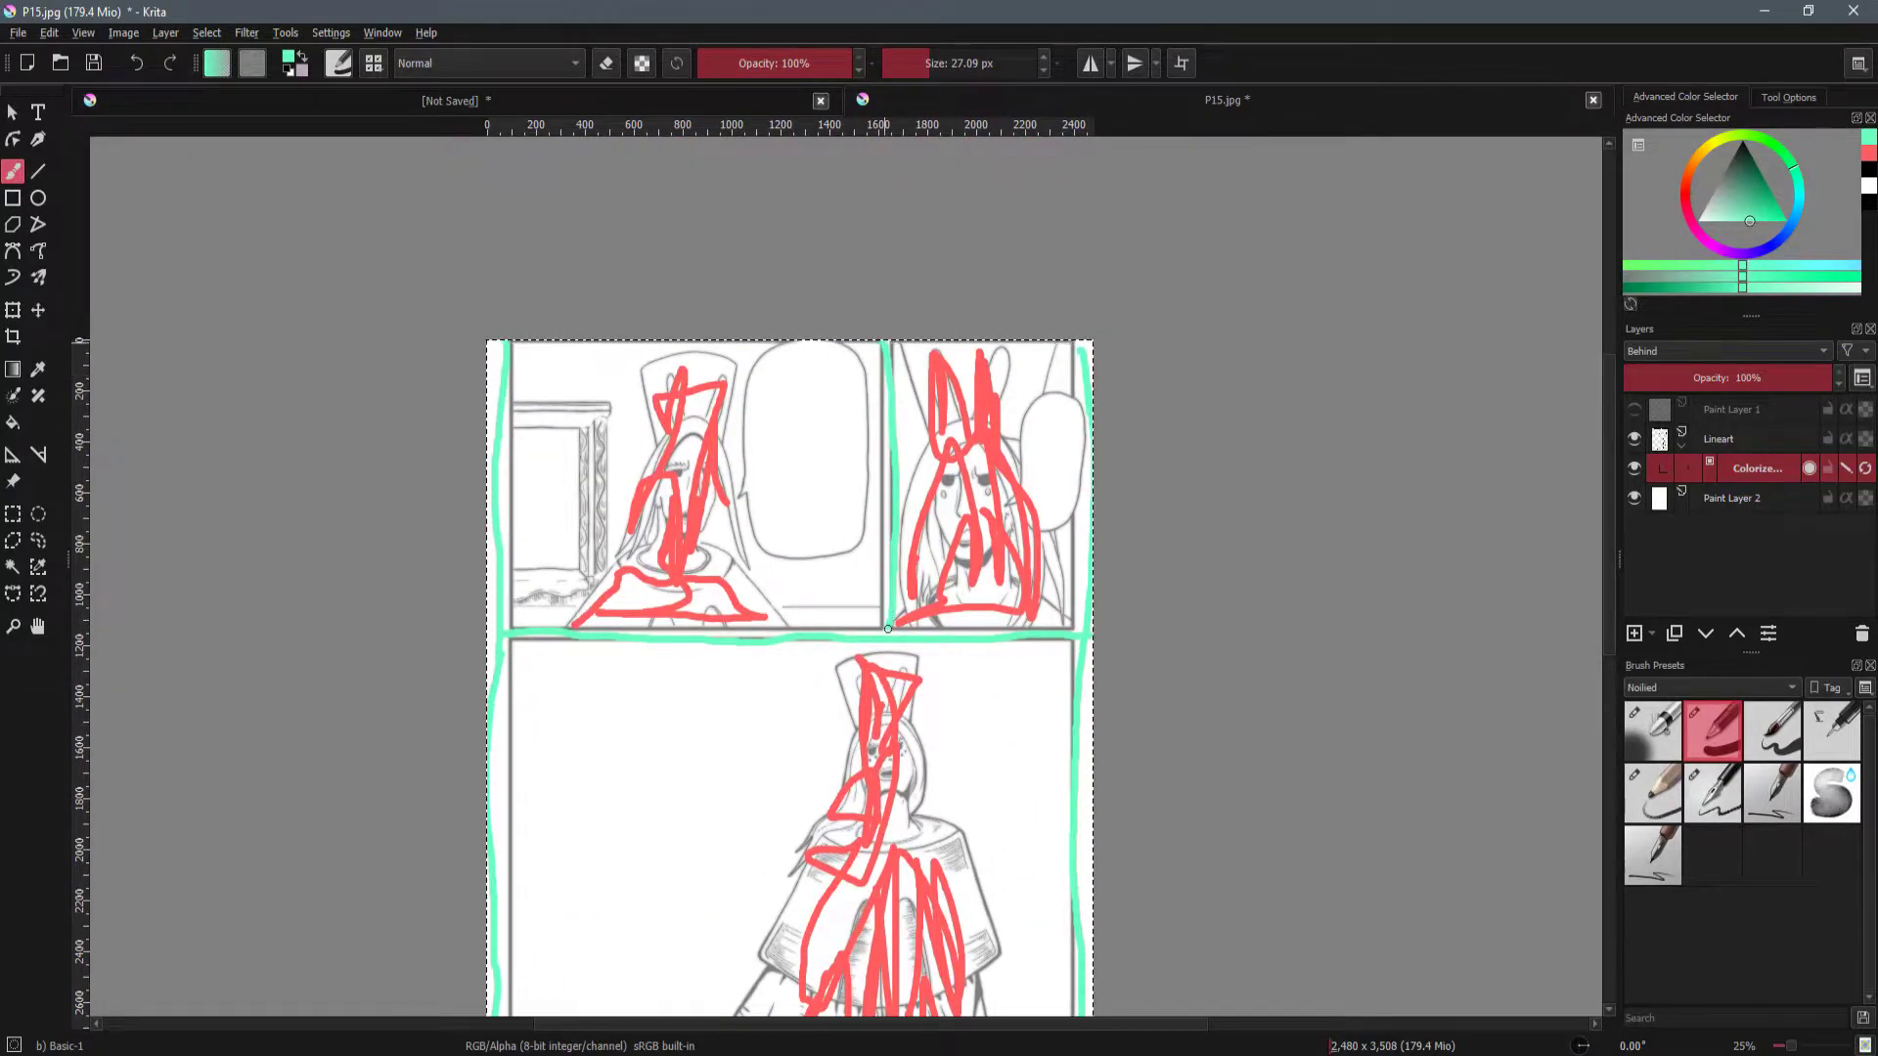
Scribble light blue key strokes over the backgrounds of the first and the large panel, and undo the last stroke.
click(1773, 242)
mouse_move(810, 596)
mouse_down()
mouse_move(778, 579)
mouse_move(758, 416)
mouse_move(891, 537)
mouse_move(863, 589)
mouse_up()
drag(612, 390, 568, 536)
scroll(606, 547, down, 1)
mouse_move(632, 618)
mouse_down()
mouse_move(585, 717)
mouse_move(700, 544)
mouse_move(729, 415)
mouse_move(641, 400)
mouse_move(647, 501)
mouse_move(617, 584)
mouse_move(568, 573)
mouse_move(595, 404)
mouse_move(655, 368)
mouse_up()
mouse_move(928, 401)
mouse_down()
mouse_move(881, 442)
mouse_move(865, 421)
mouse_move(842, 445)
mouse_move(895, 537)
mouse_move(906, 721)
mouse_move(862, 372)
mouse_up()
key(ctrl+z)
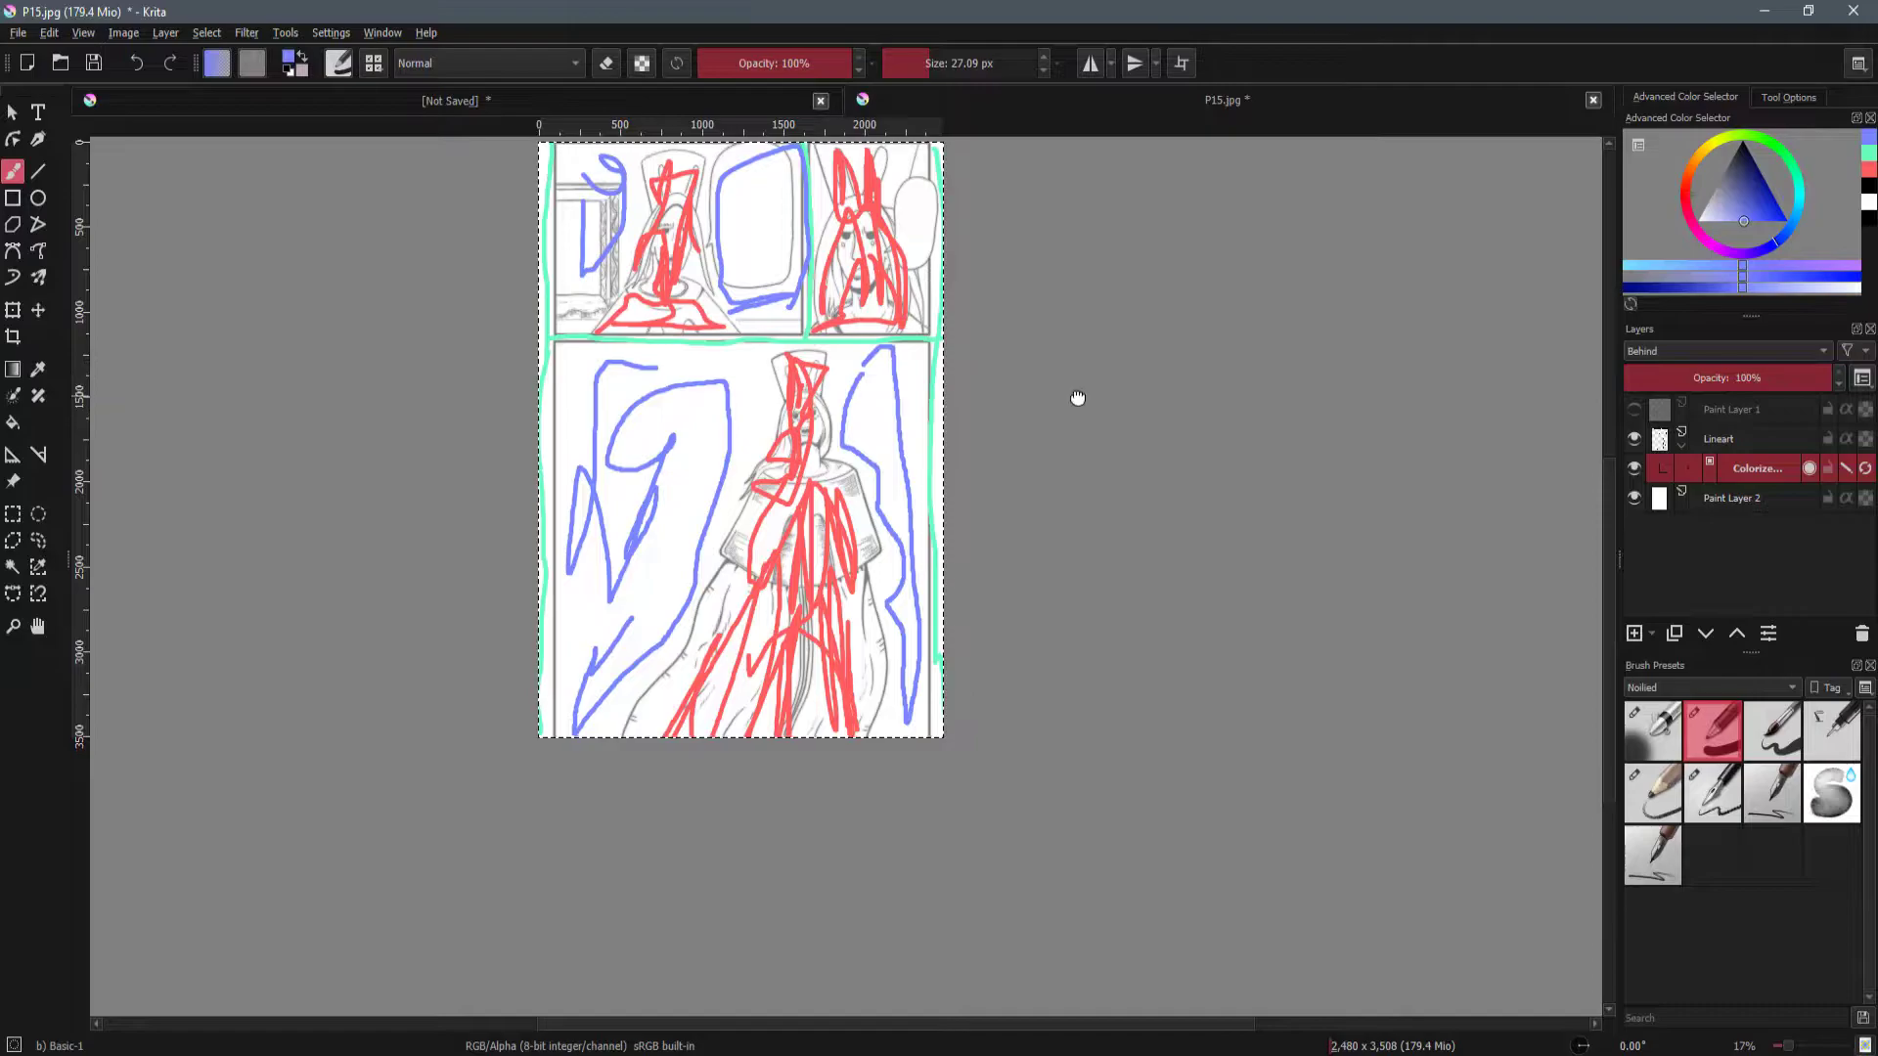
Update the Colorize Mask to fill the areas and turn off its key stroke editing to show only the result.
drag(981, 271, 978, 391)
scroll(978, 390, up, 2)
drag(793, 393, 928, 217)
drag(919, 344, 919, 318)
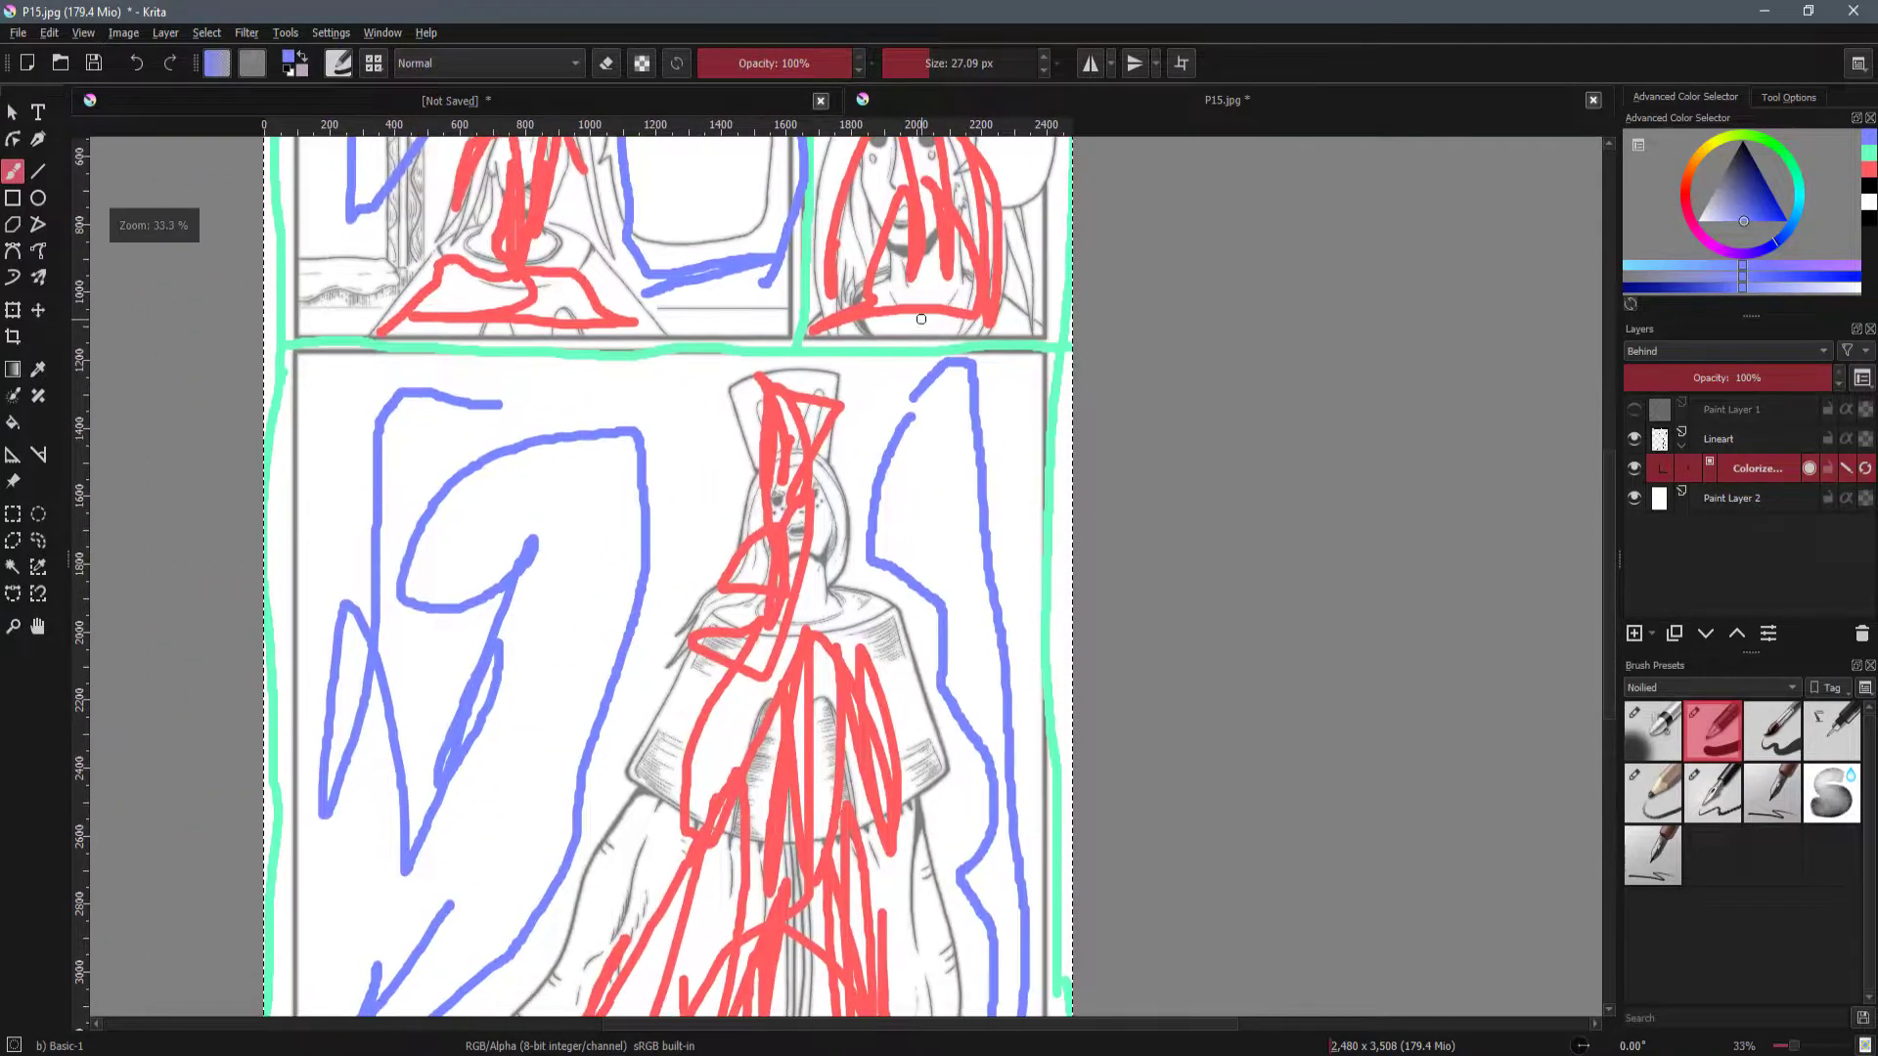
click(1865, 477)
drag(1021, 394, 1048, 482)
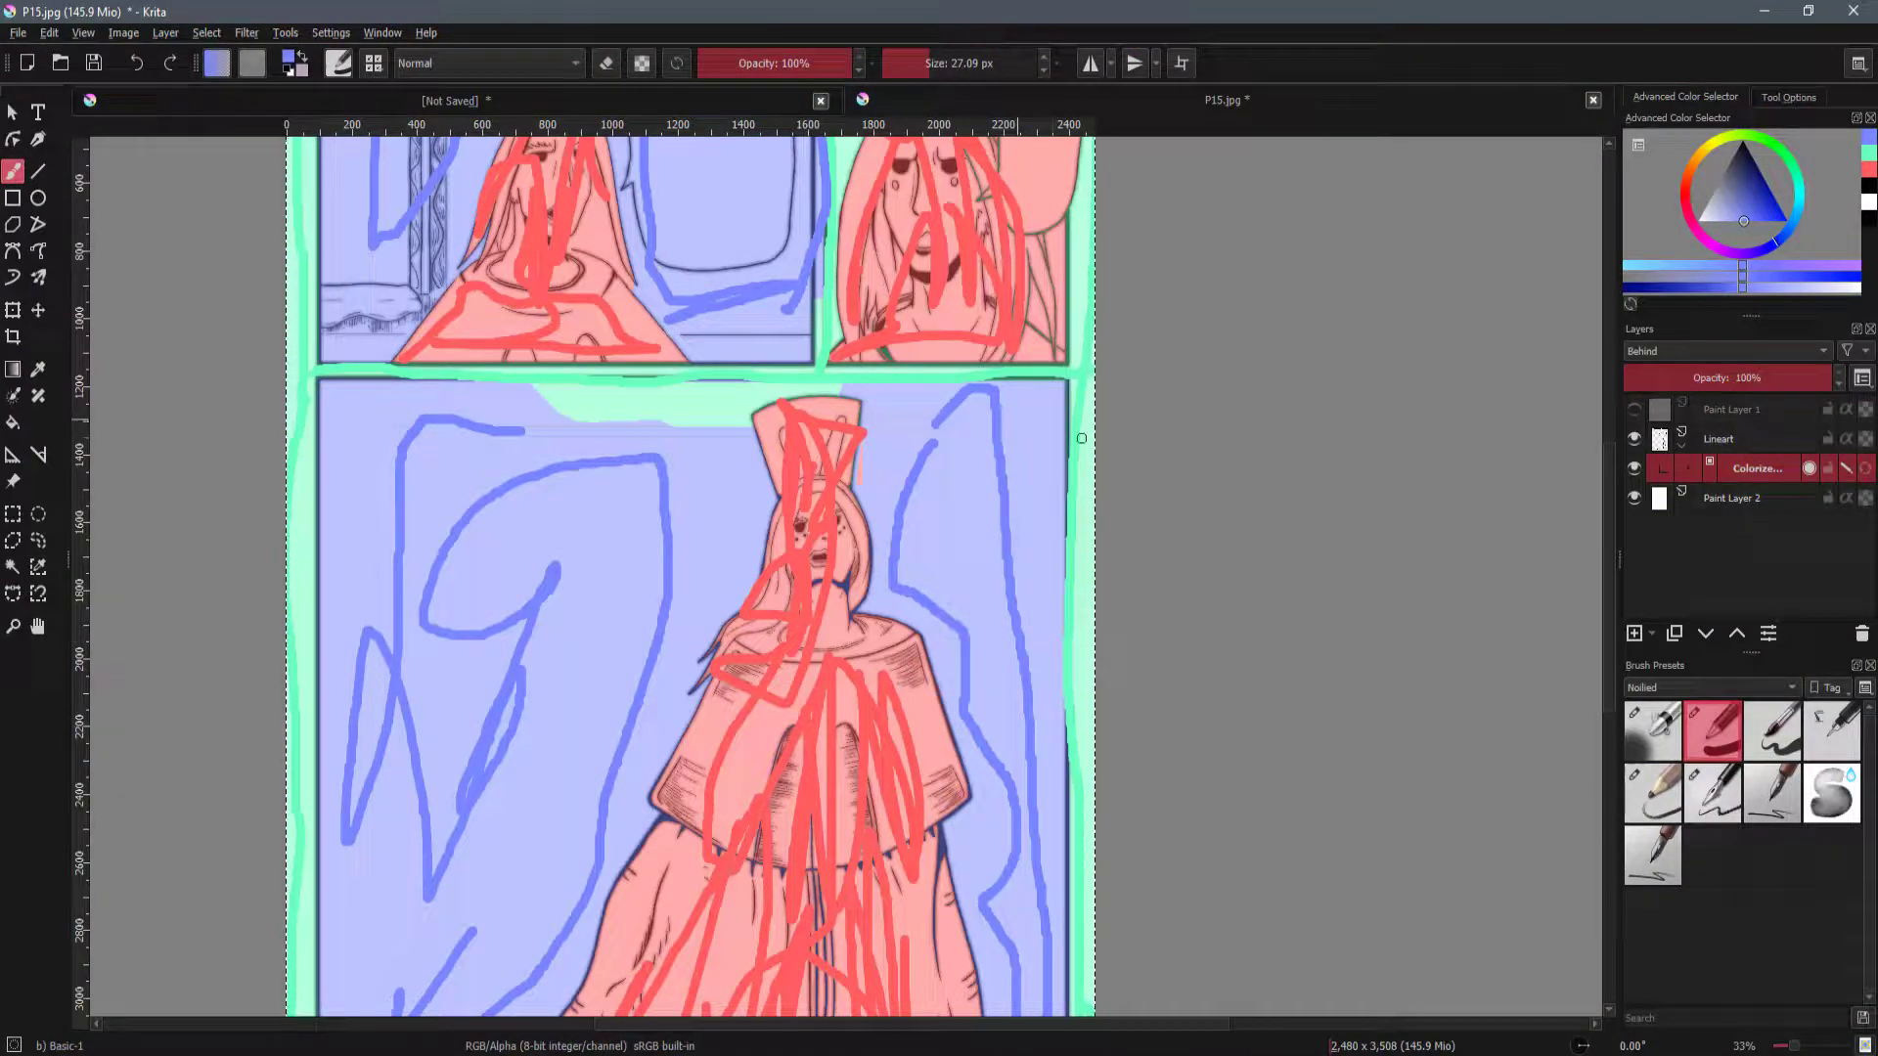
click(1845, 468)
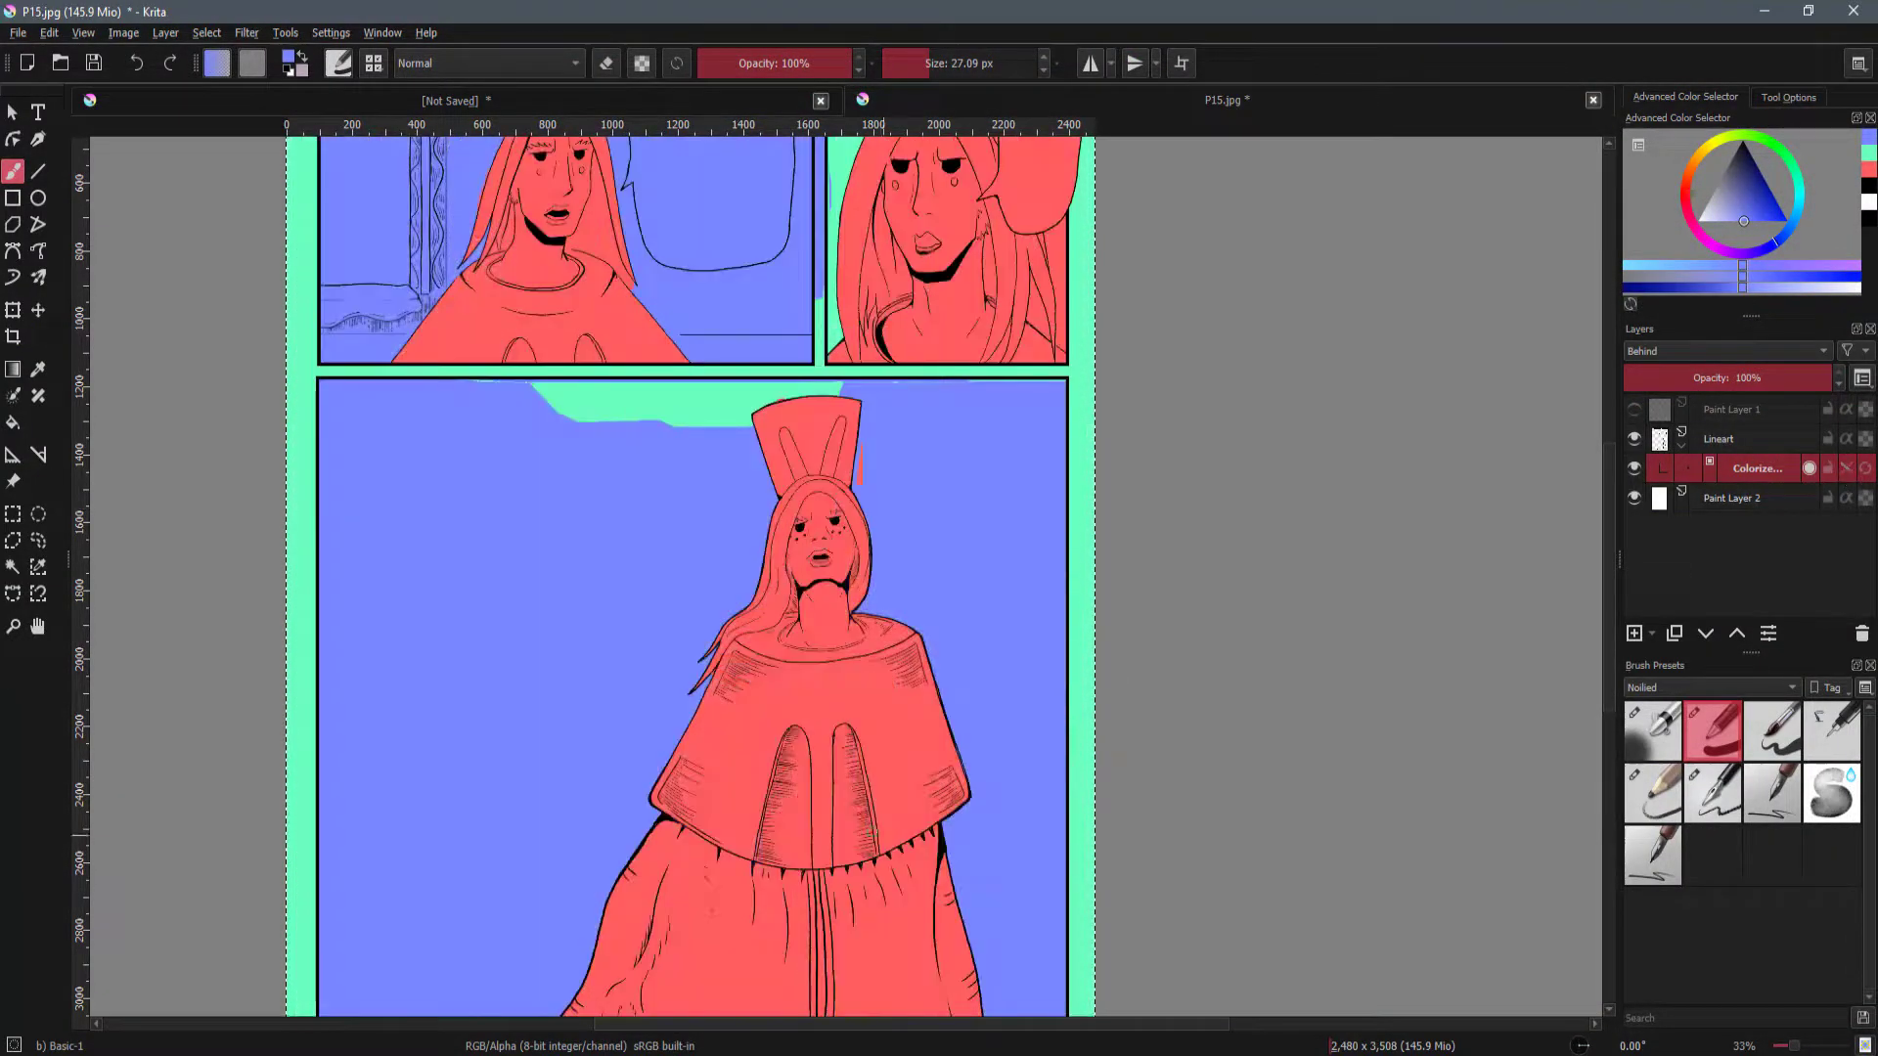
Examine the flat color fills across all panels for areas where a color crosses the lineart.
drag(800, 734, 838, 654)
scroll(838, 557, down, 2)
scroll(798, 547, up, 2)
scroll(783, 520, down, 1)
drag(798, 410, 827, 517)
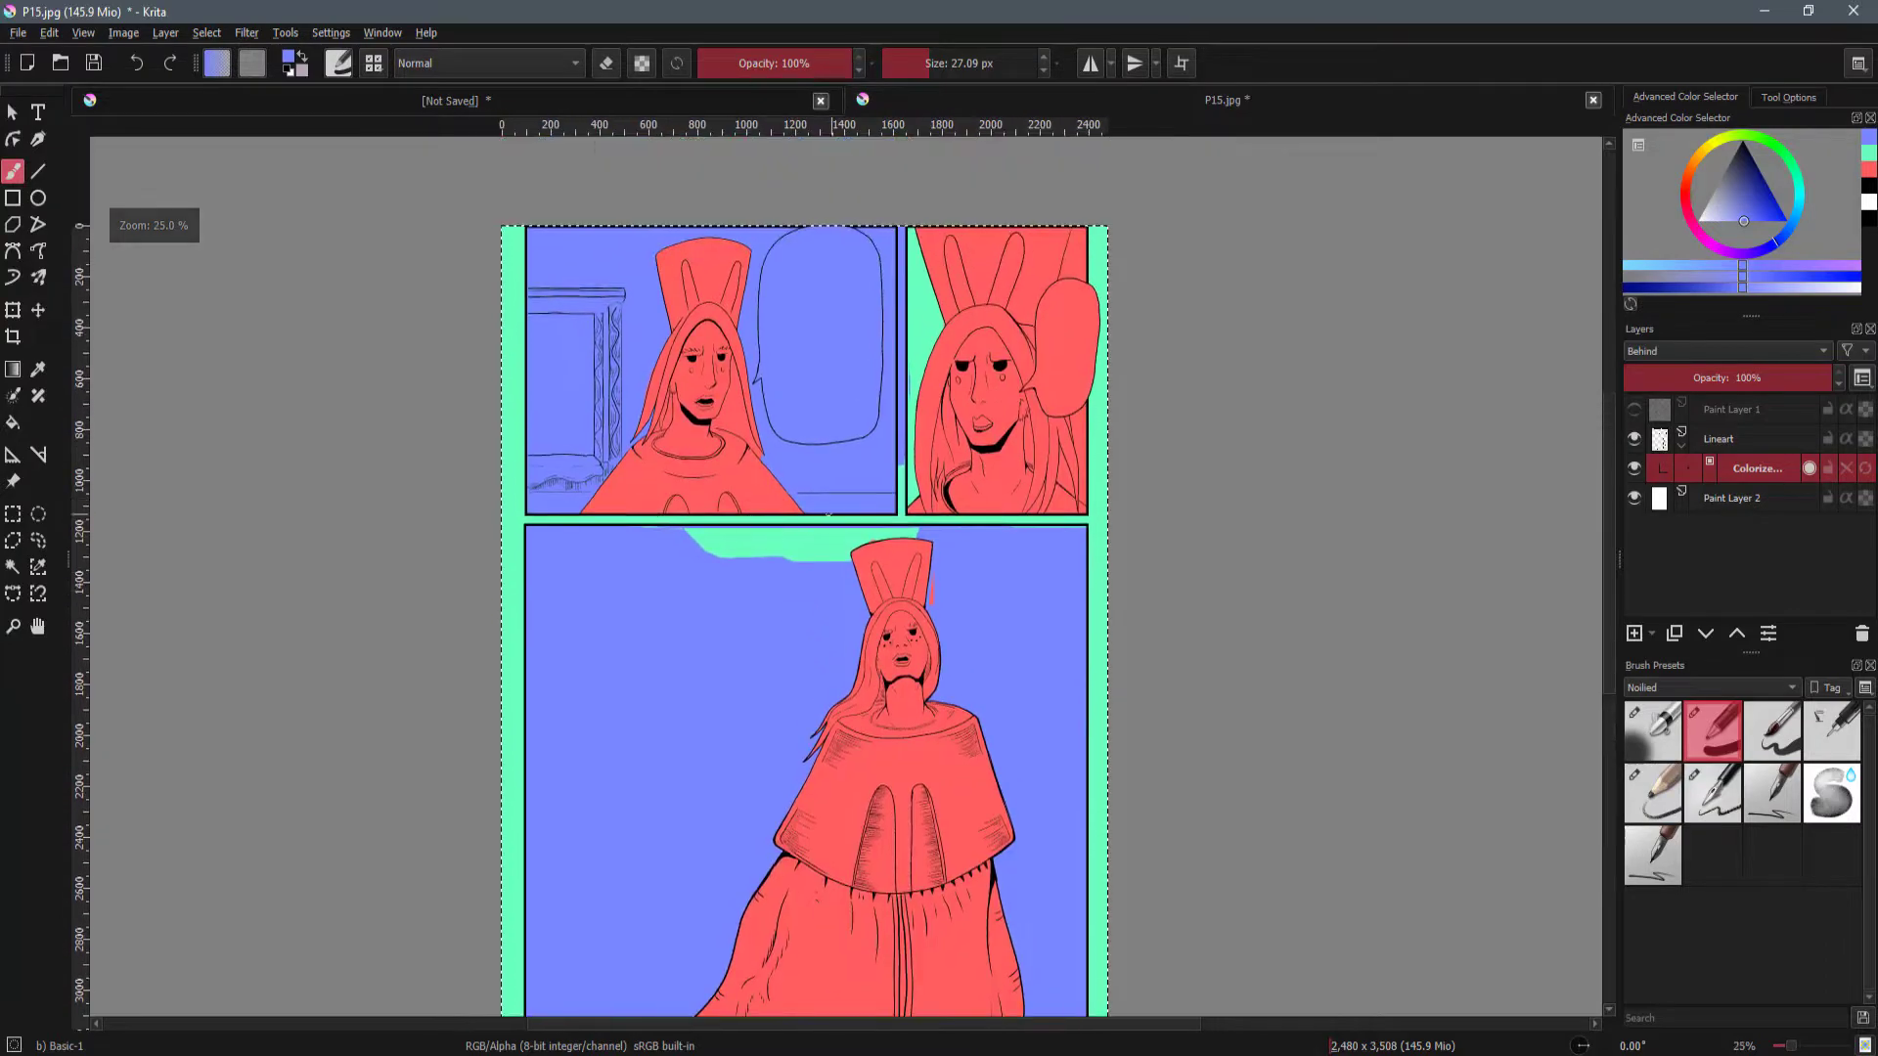
scroll(816, 546, up, 2)
drag(803, 619, 781, 751)
scroll(1001, 693, down, 1)
drag(1001, 693, 1004, 585)
drag(1007, 834, 1023, 536)
drag(899, 766, 935, 873)
scroll(929, 660, down, 1)
scroll(925, 852, up, 1)
scroll(919, 874, down, 1)
scroll(805, 427, up, 2)
drag(856, 578, 860, 486)
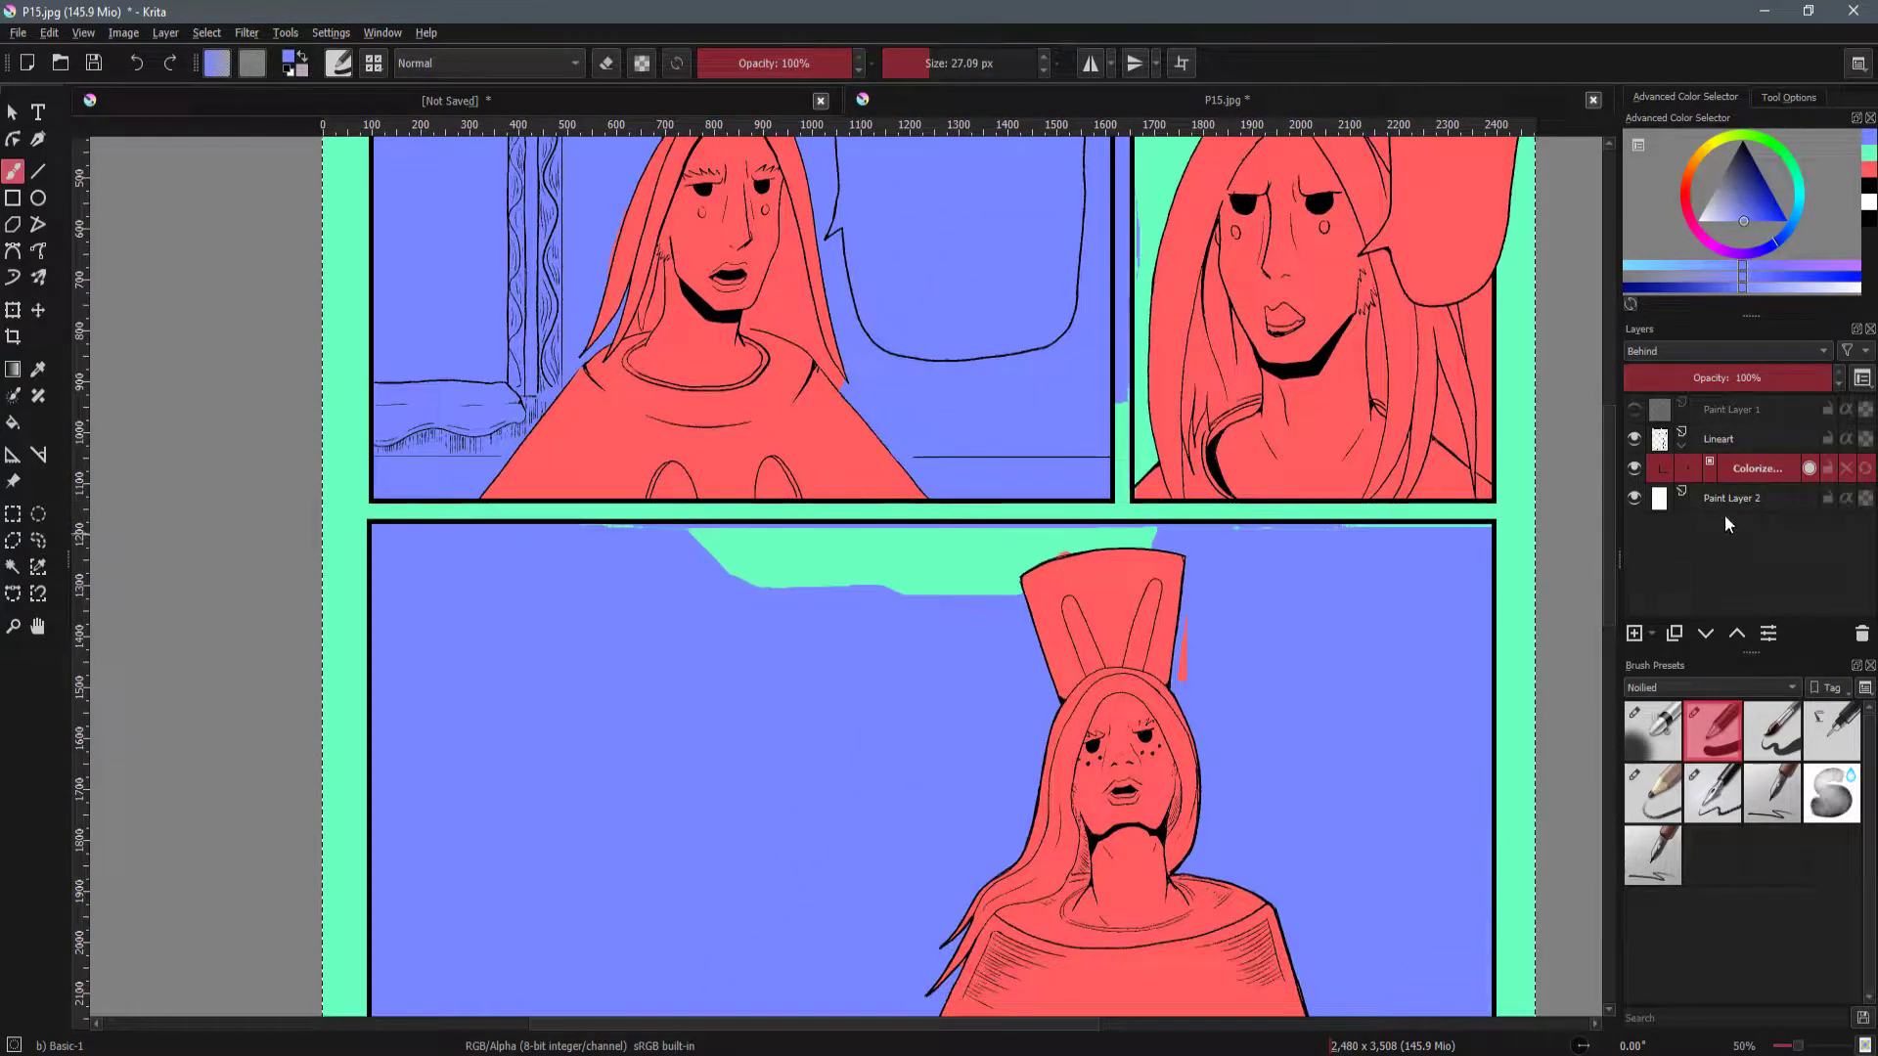
Convert the Colorize Mask to a paint layer.
right_click(1750, 471)
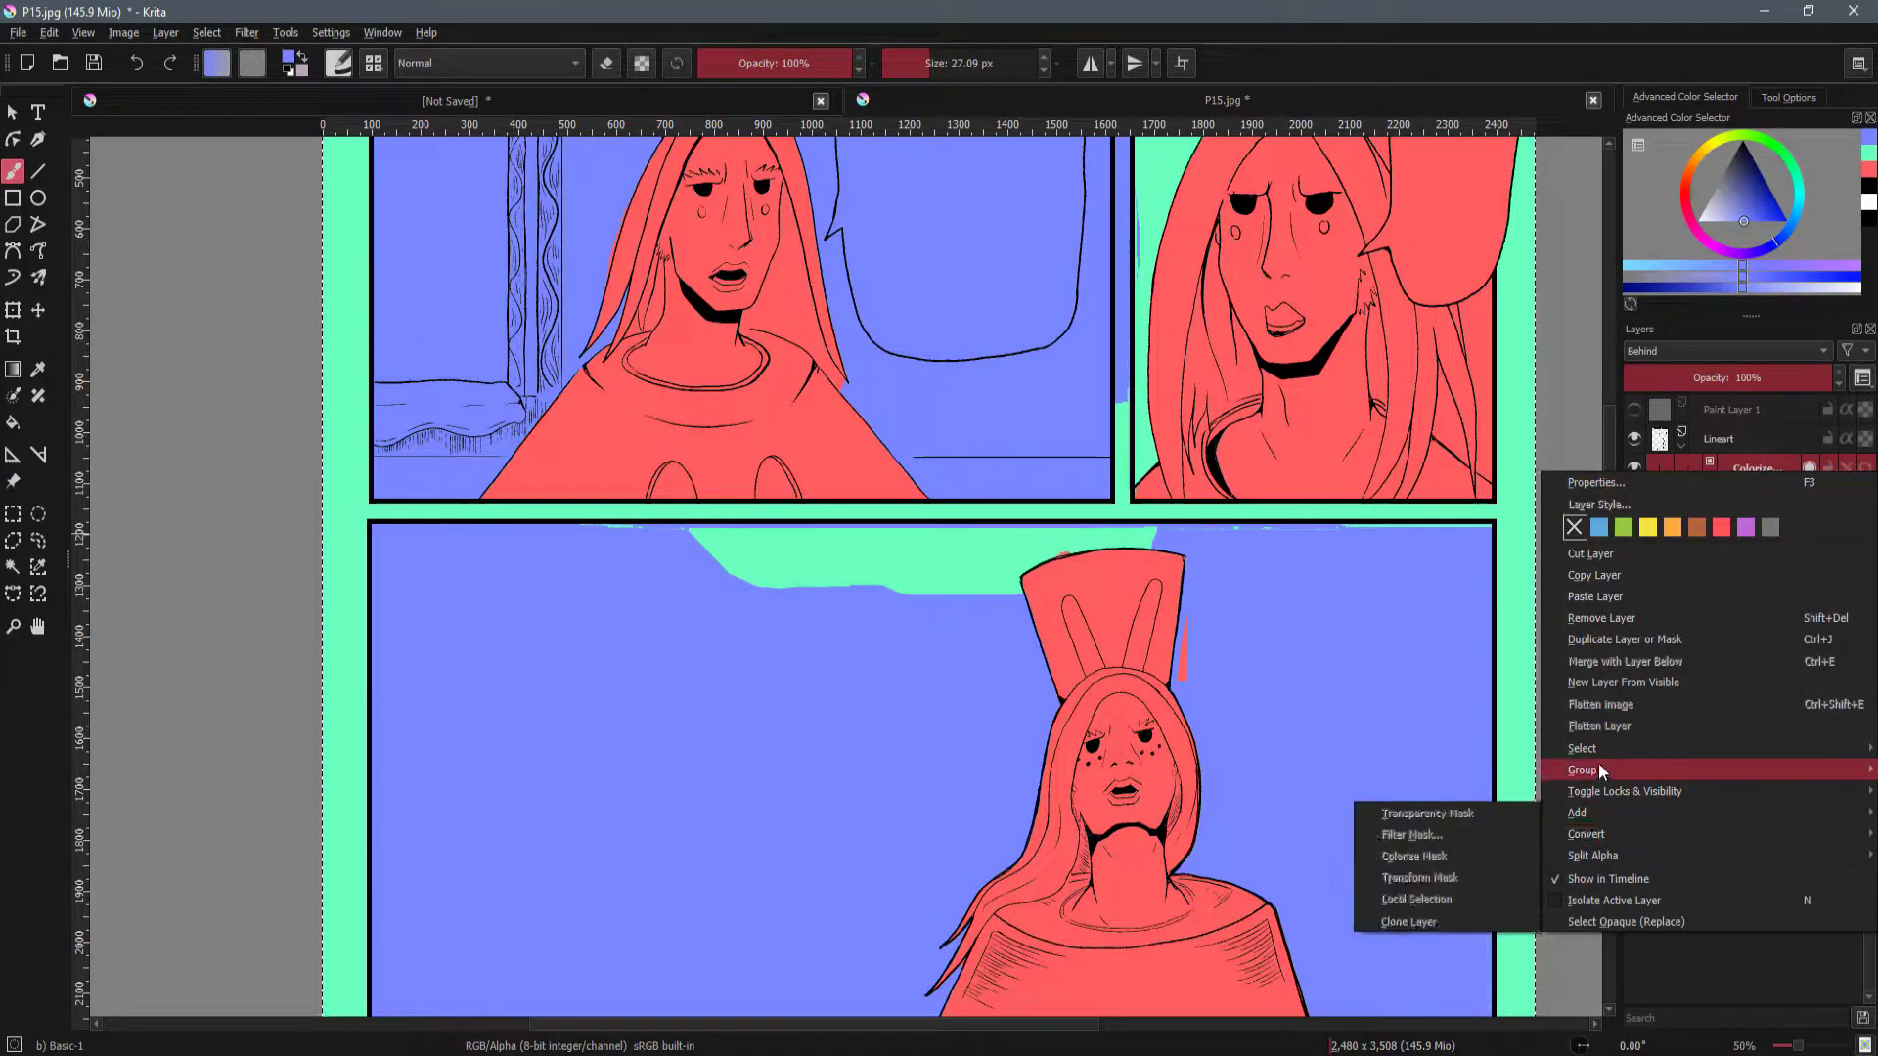
right_click(1735, 459)
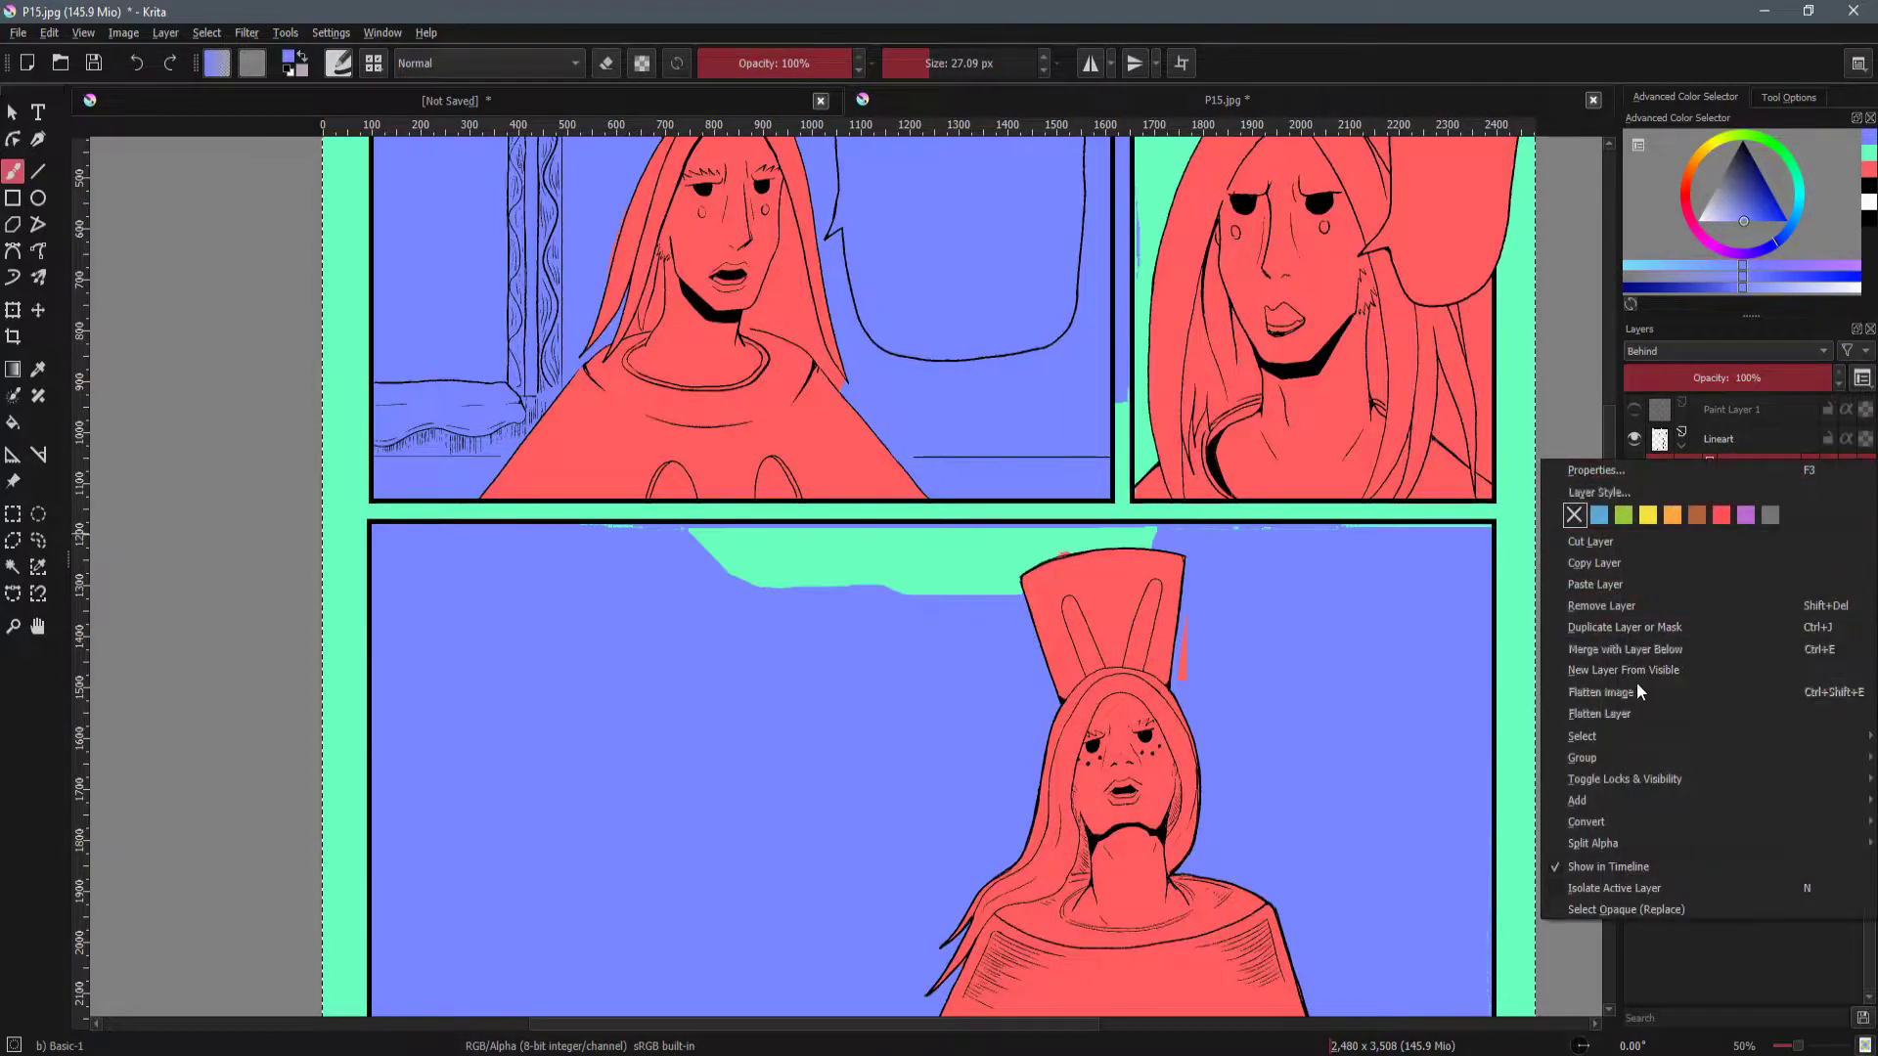
mouse_move(1612, 745)
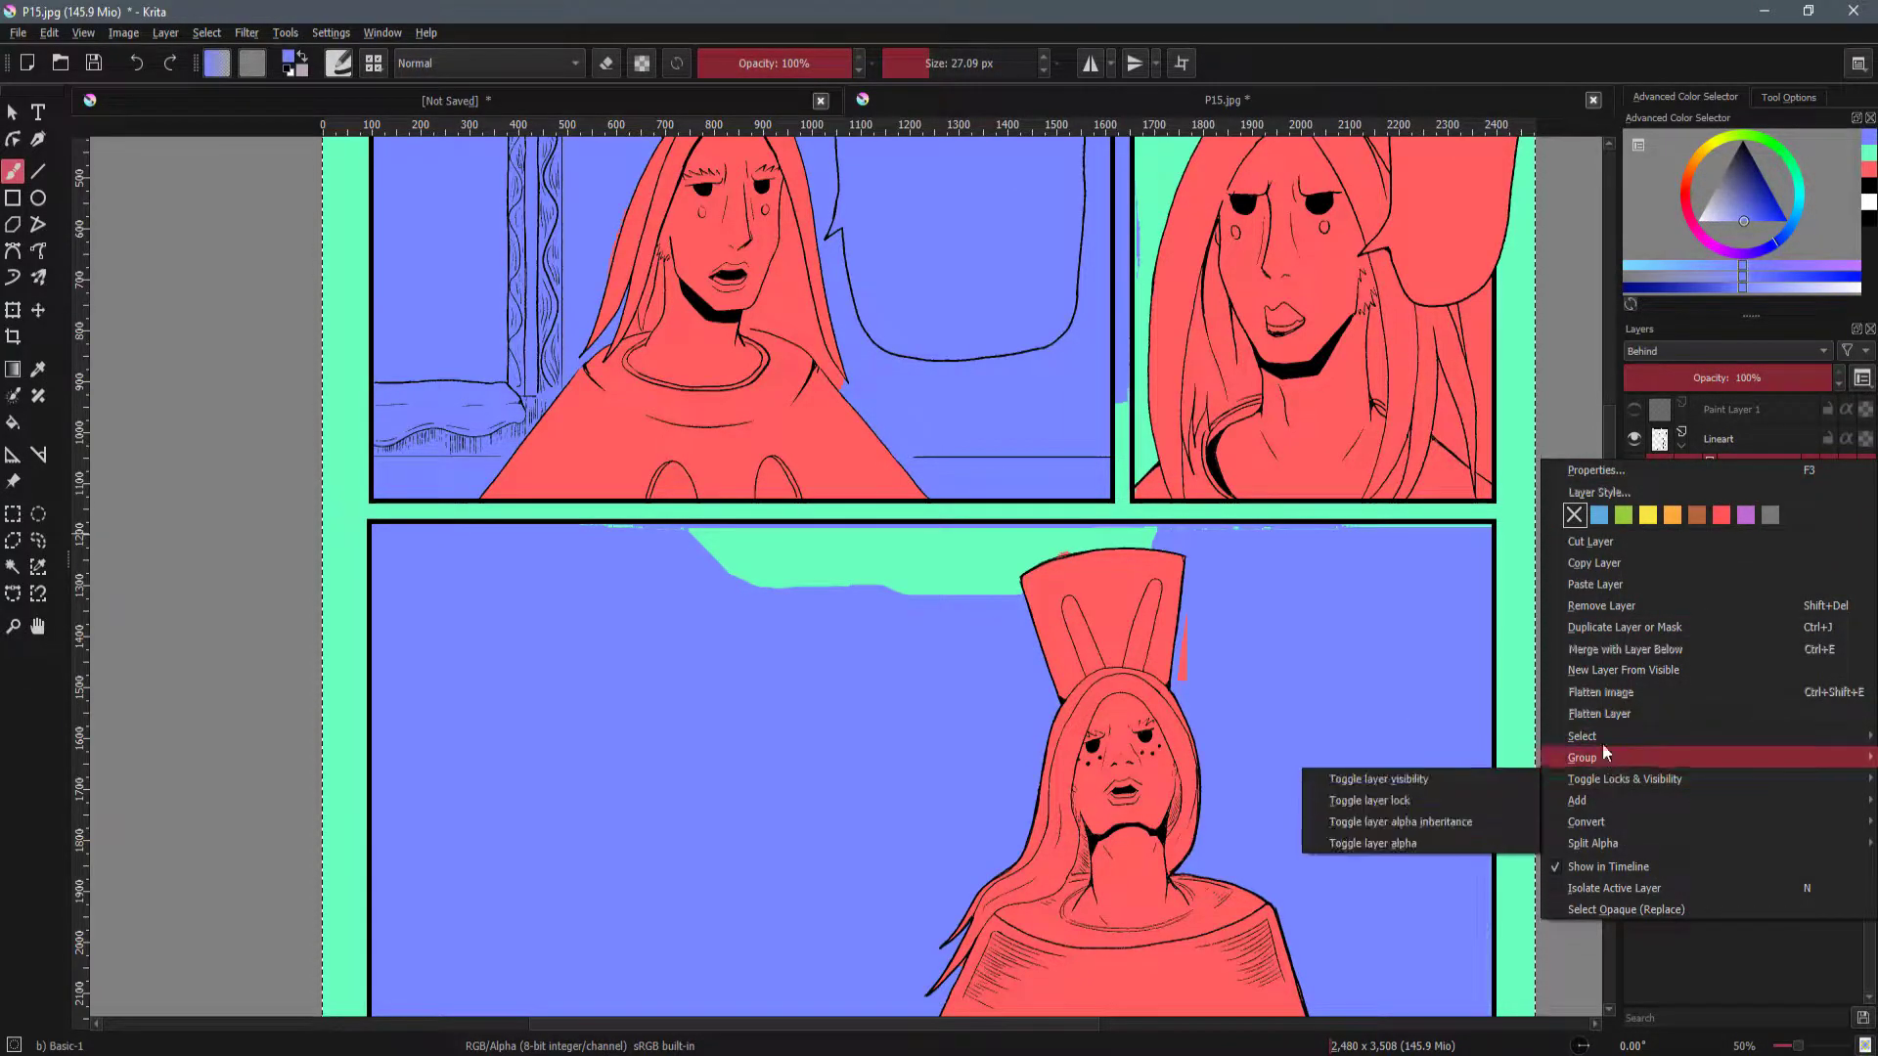
mouse_move(1610, 828)
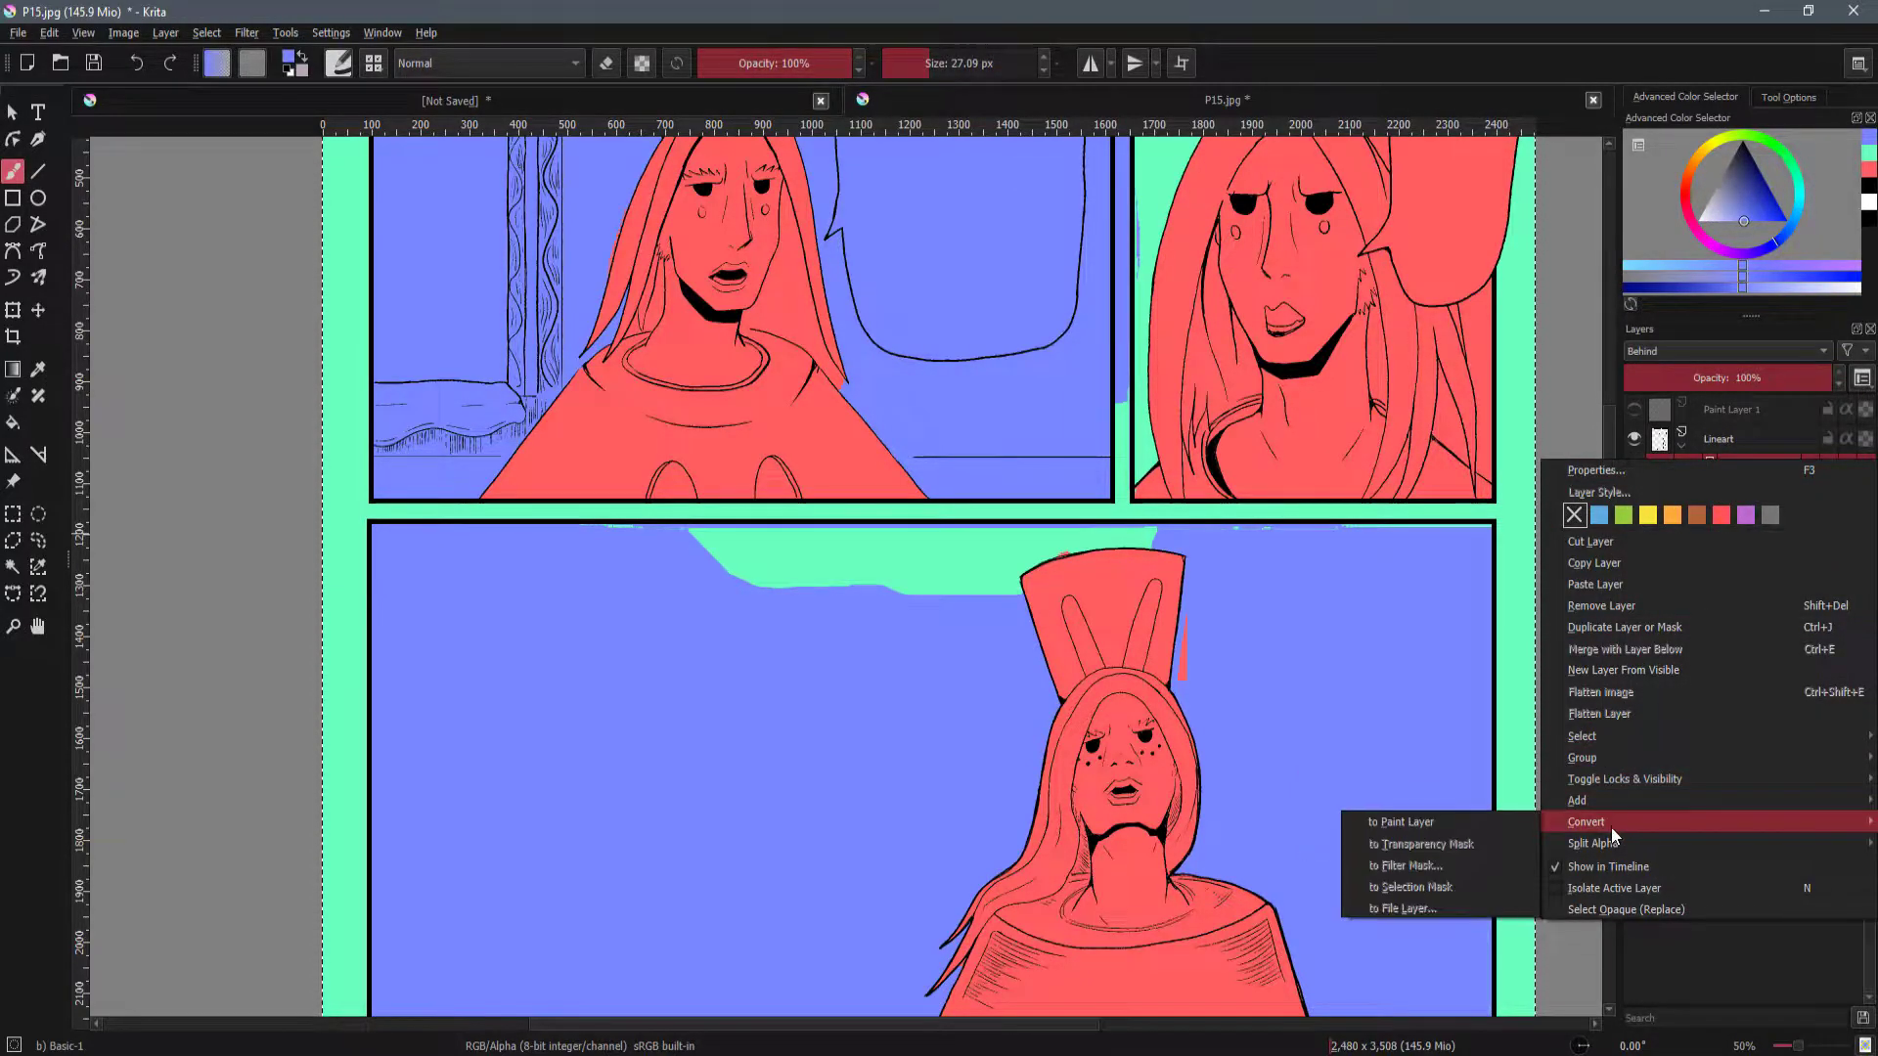
click(1436, 829)
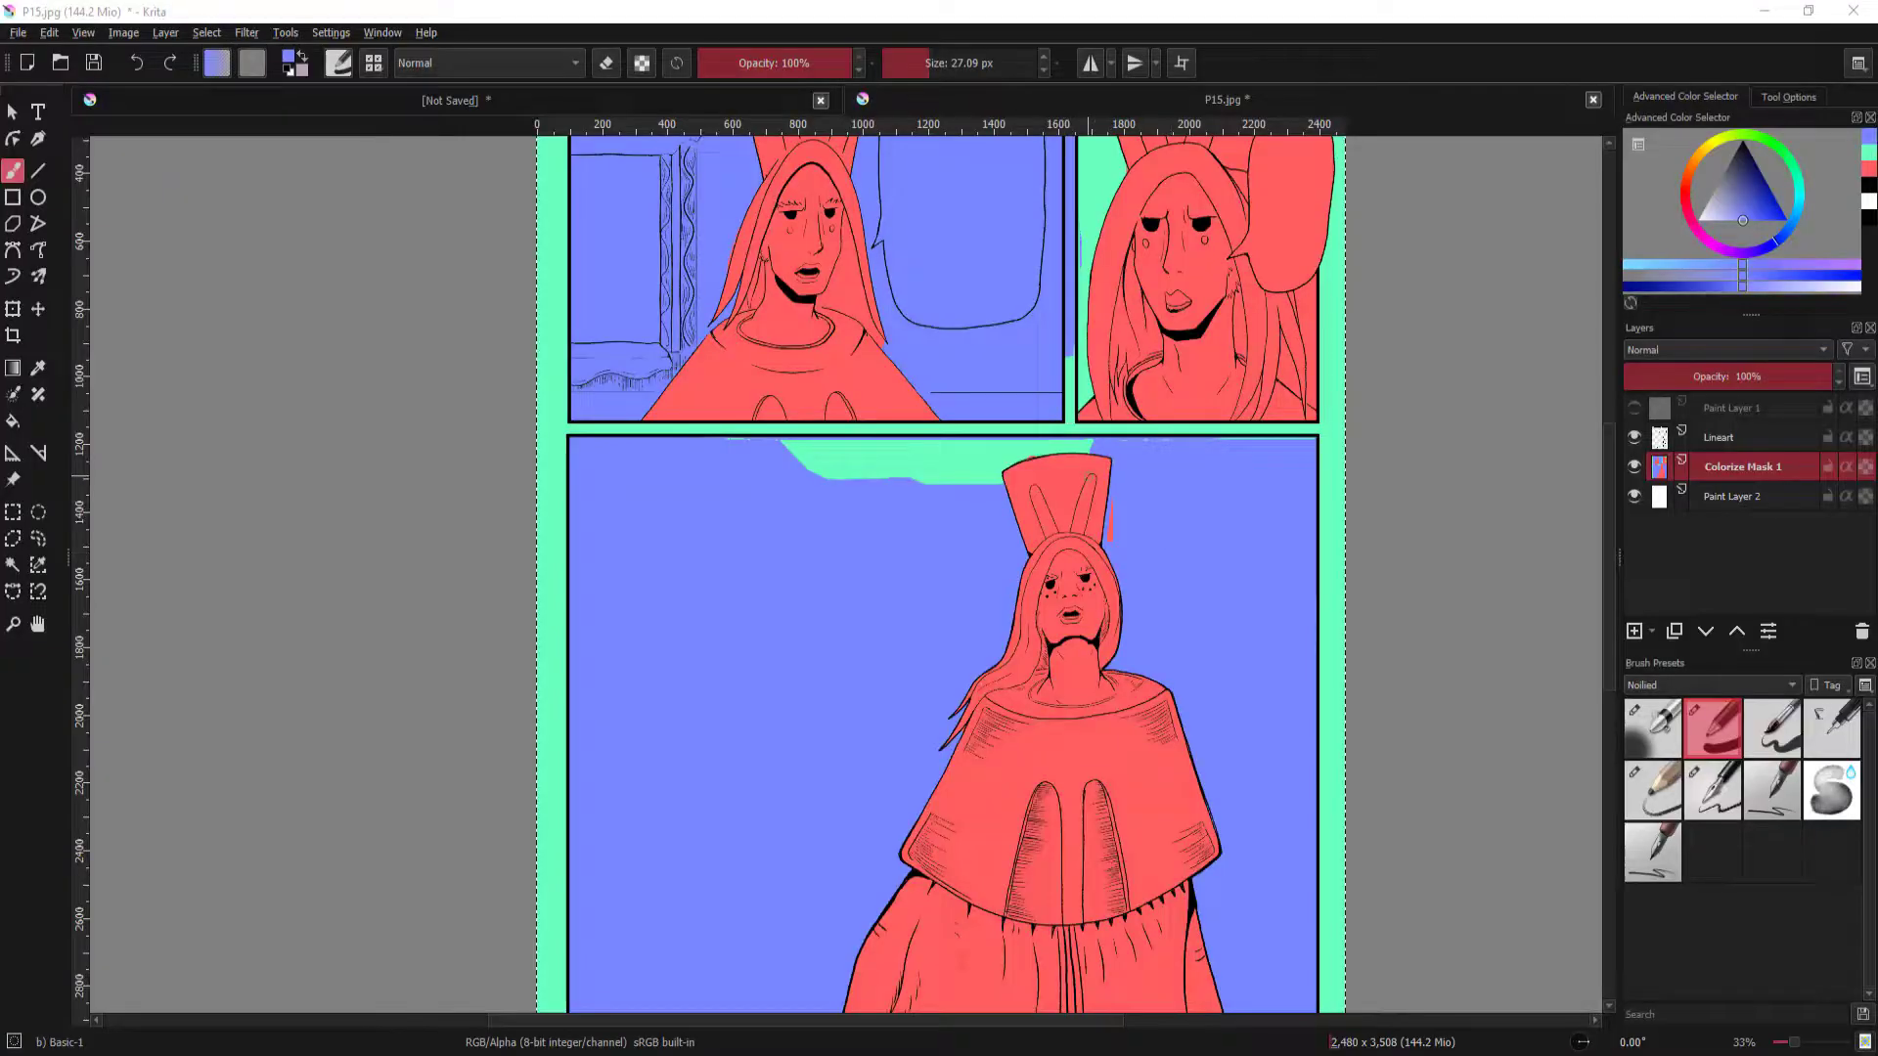
Split the Colorize Mask 1 layer by color into alpha-locked layers inside one group, with a fuzziness of 20.
scroll(1074, 485, down, 2)
drag(939, 484, 807, 472)
scroll(848, 547, up, 1)
drag(995, 279, 967, 402)
drag(934, 293, 943, 317)
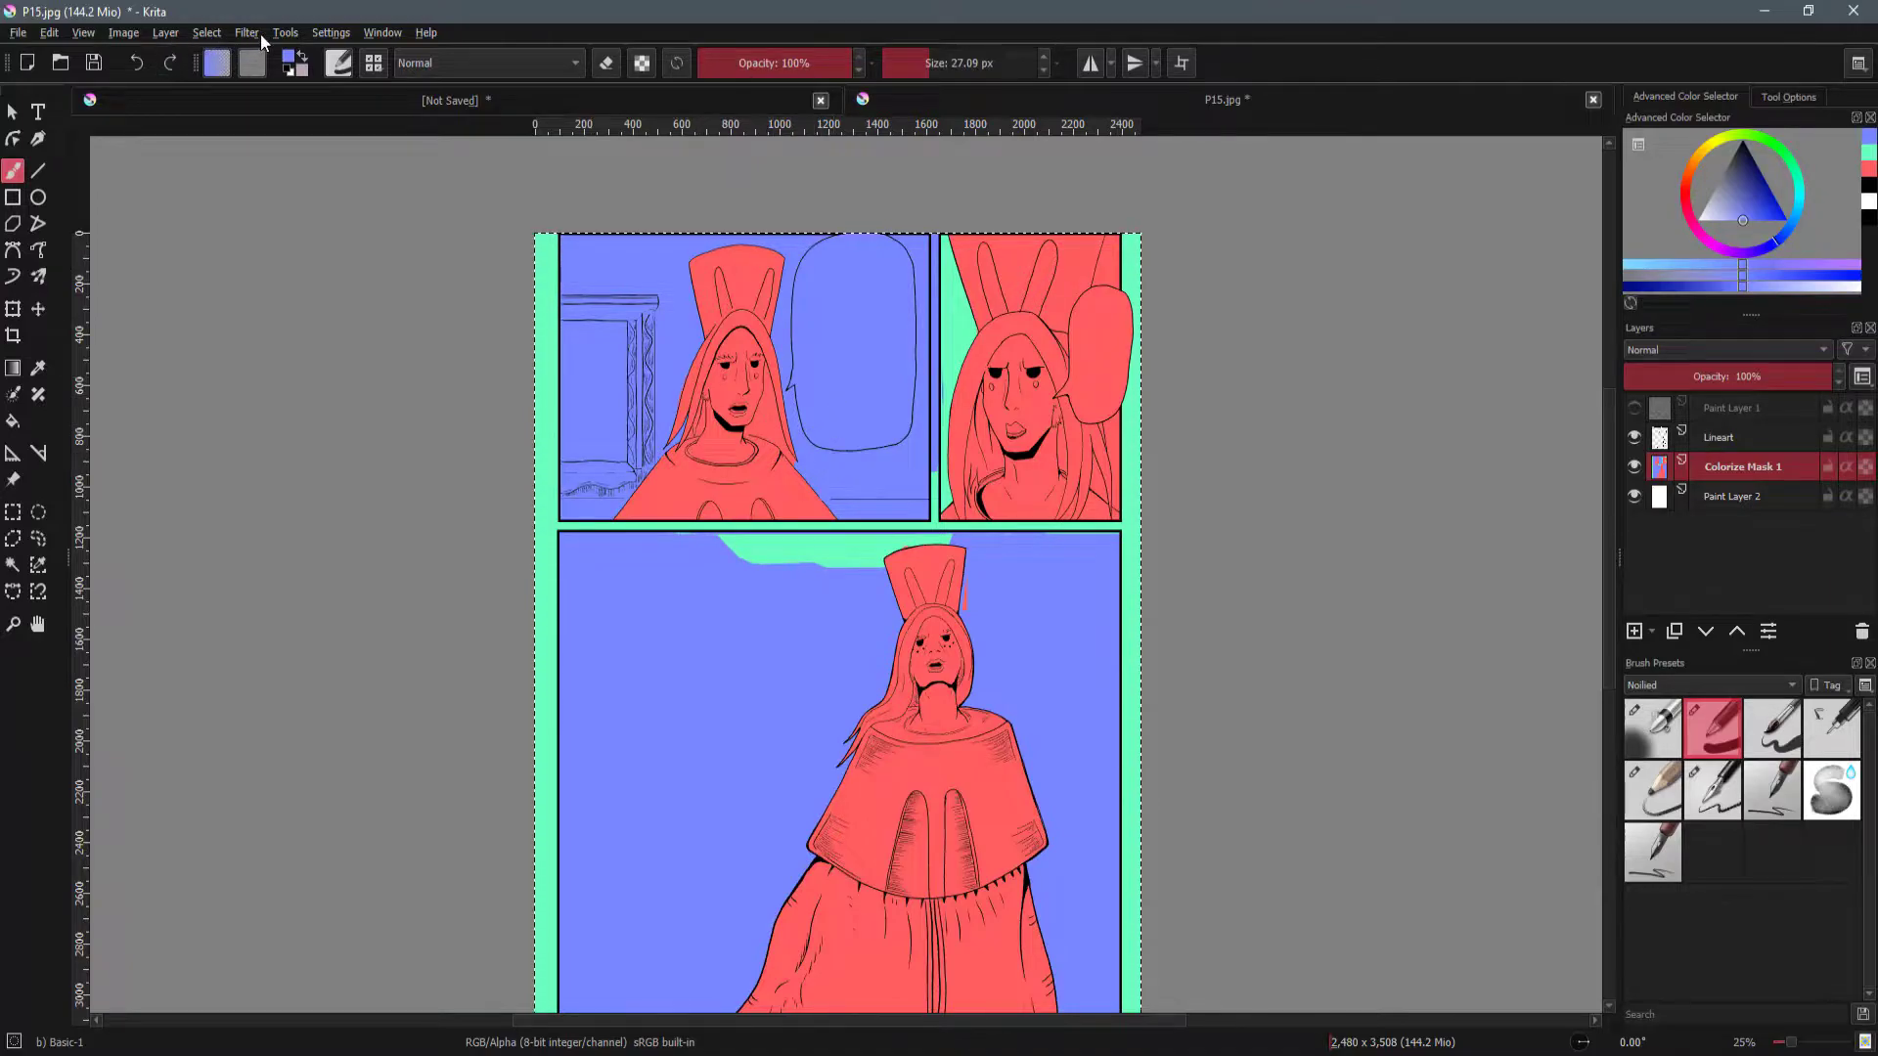
click(168, 33)
mouse_move(256, 261)
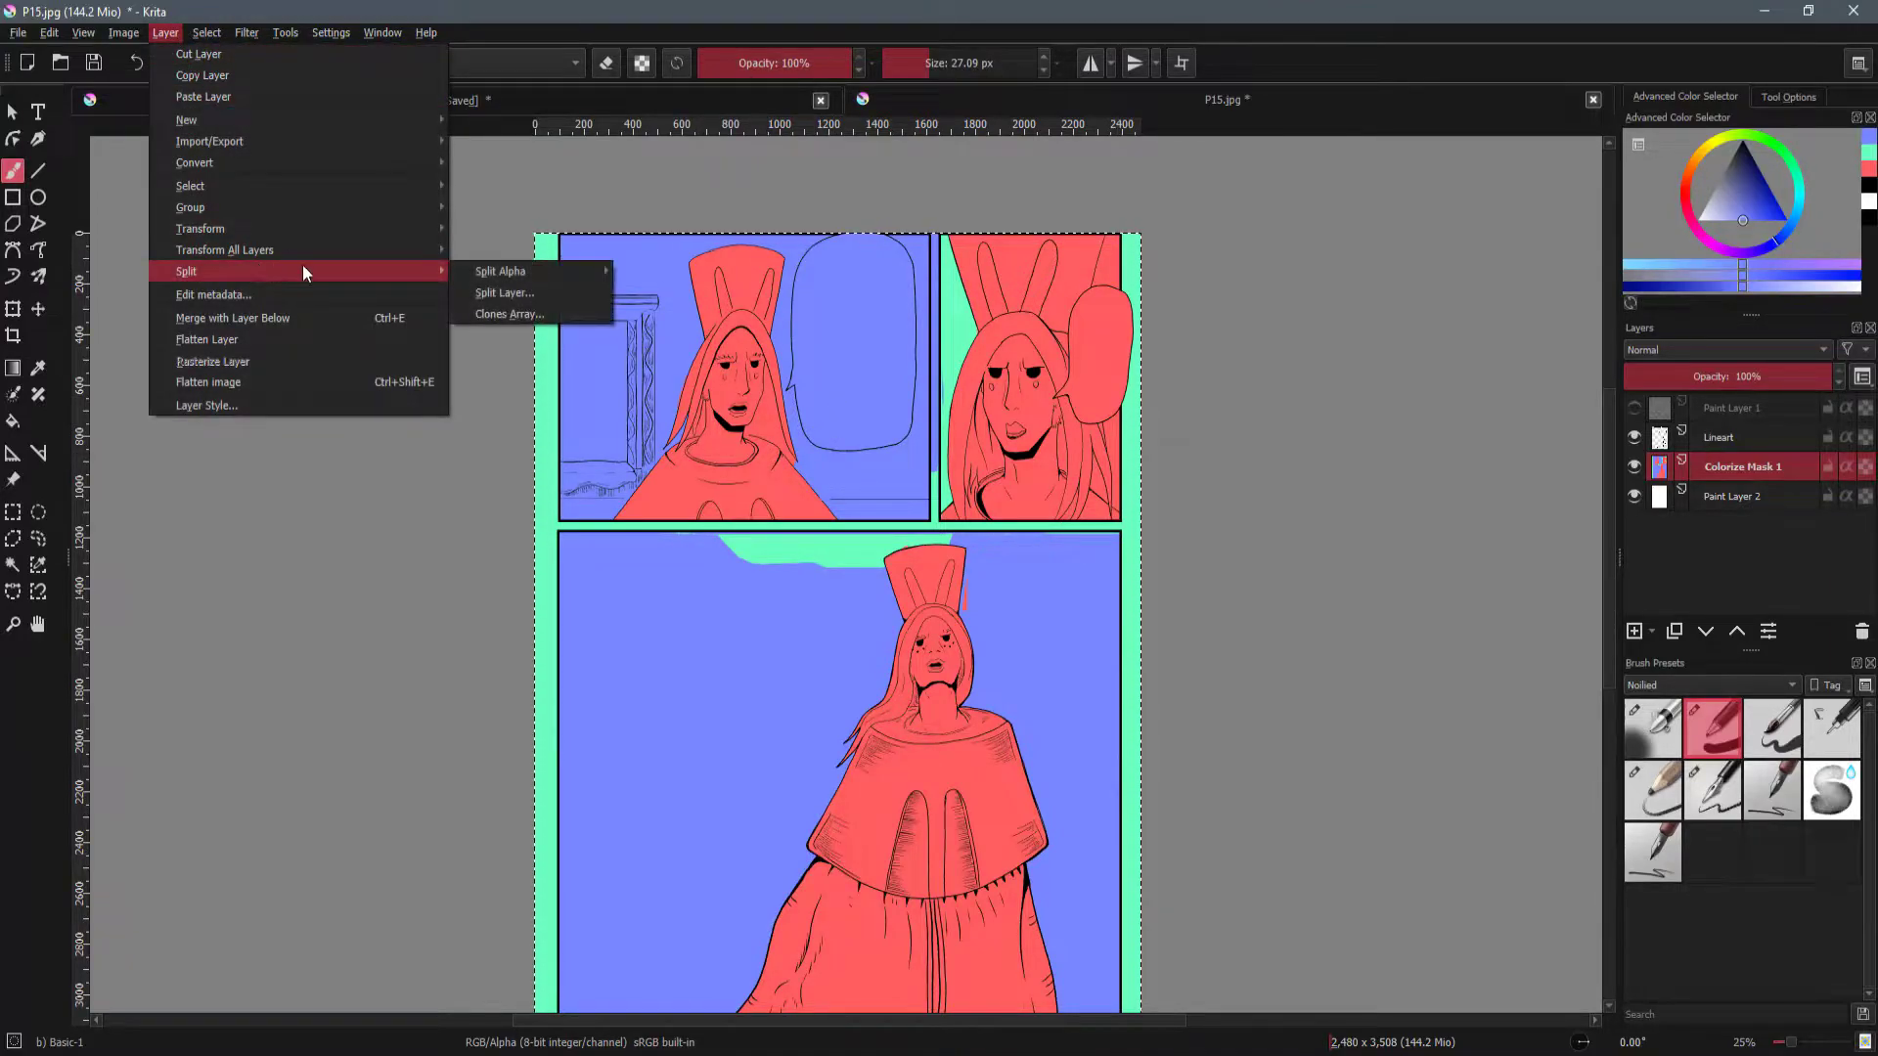
click(495, 292)
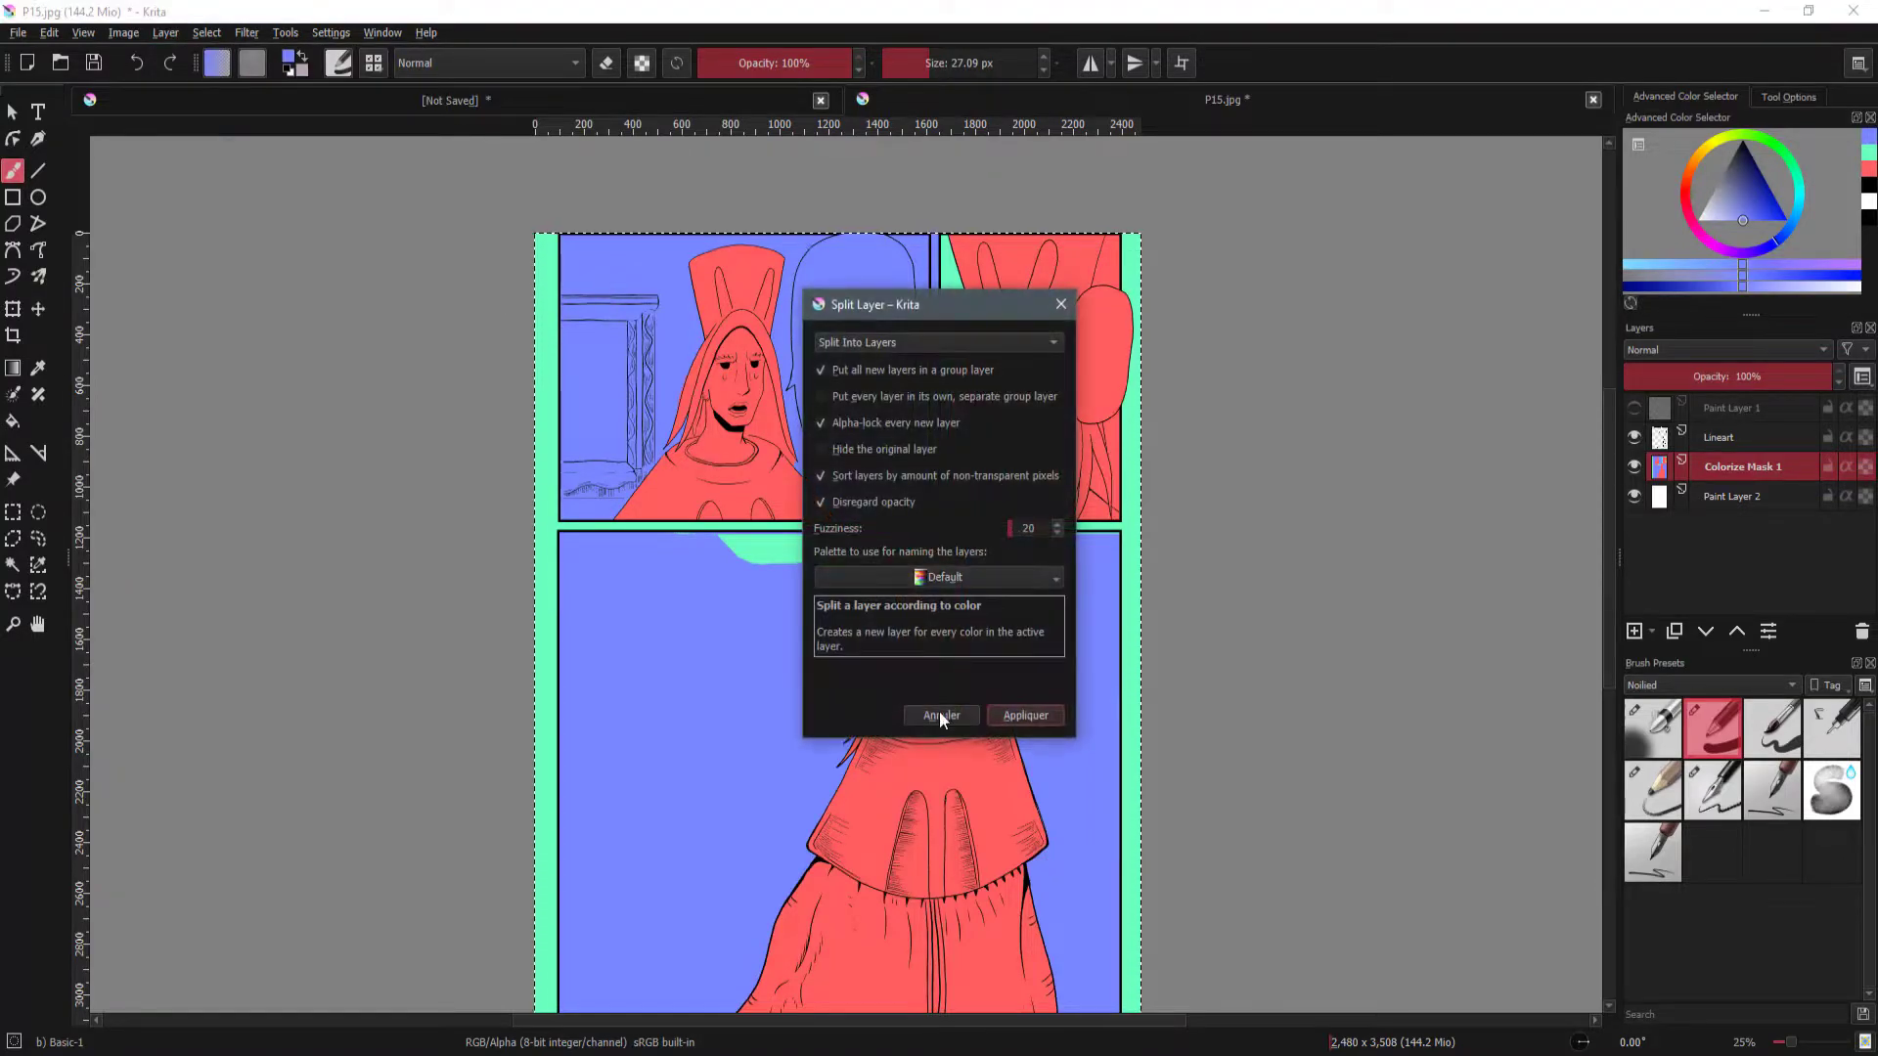
click(1029, 712)
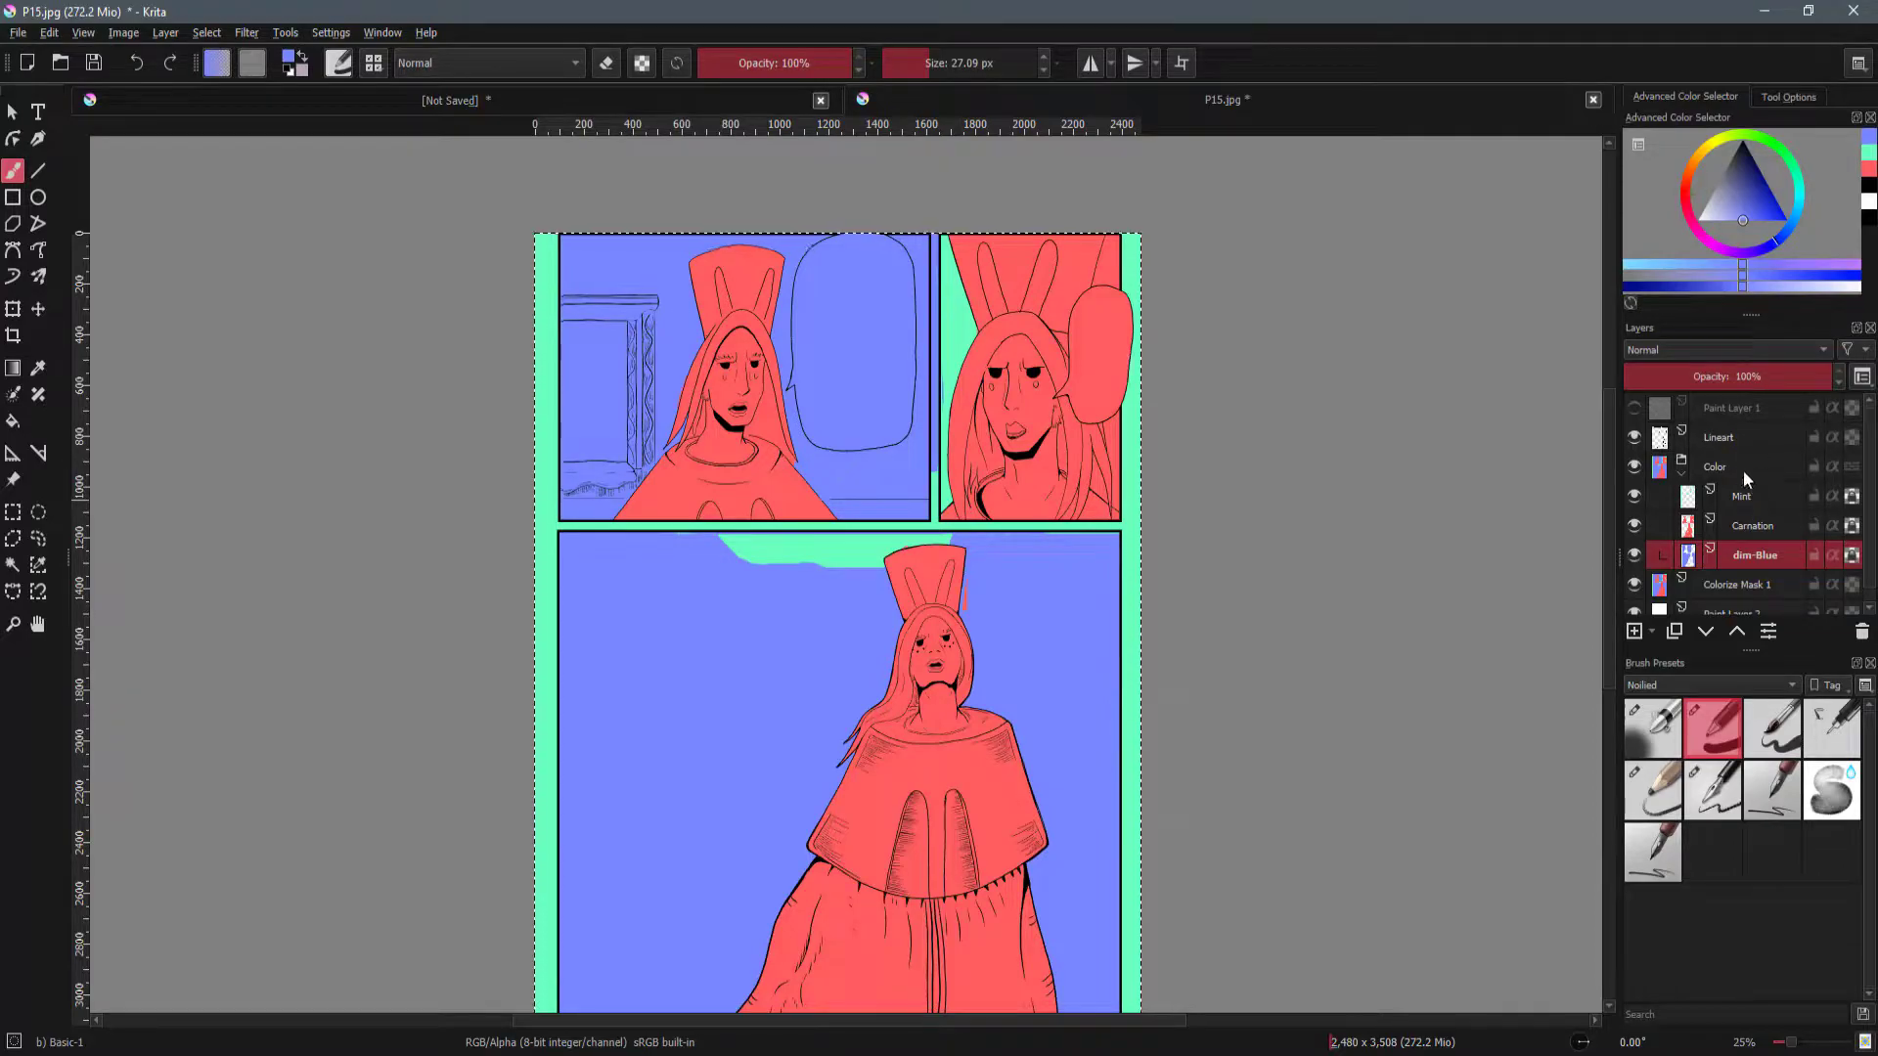
Delete the original Colorize Mask 1 layer.
scroll(1743, 470, down, 1)
click(1737, 575)
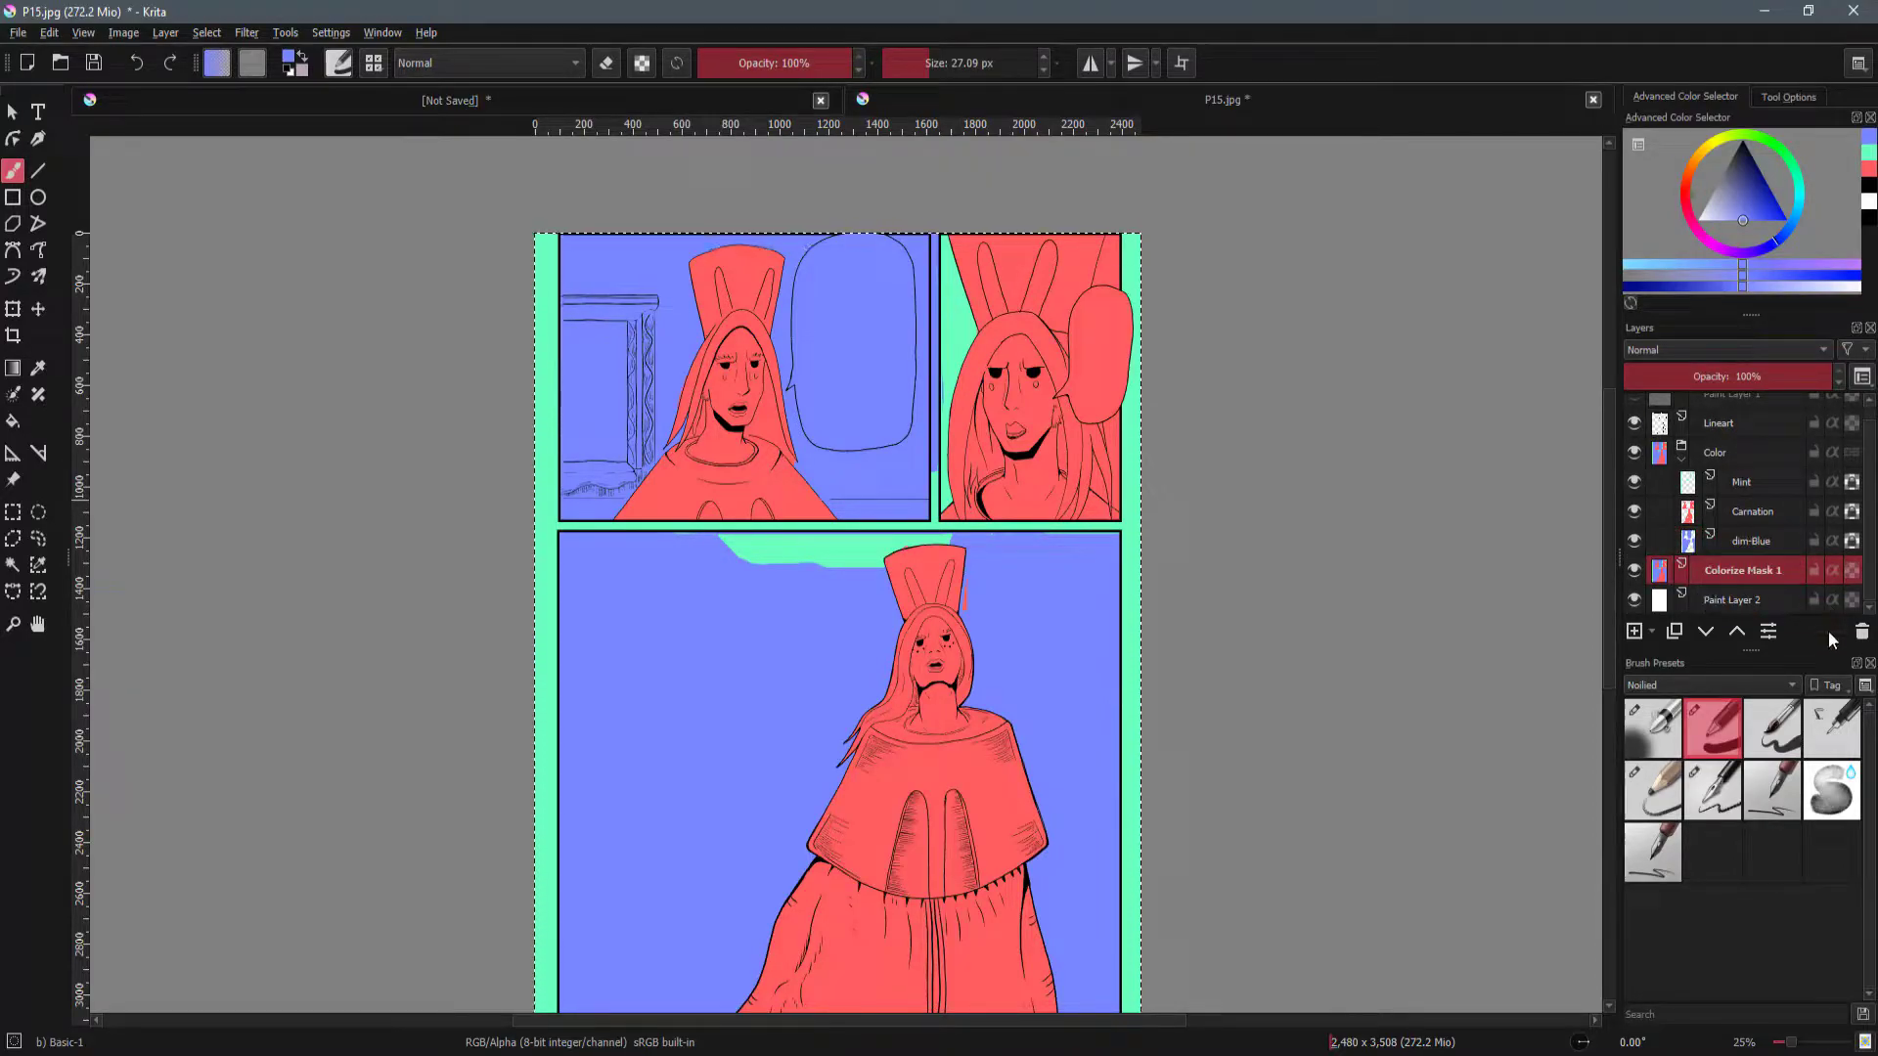
click(1861, 634)
Move the Mint, Carnation and dim-Blue layers out of the Color group to just below Lineart.
click(1735, 497)
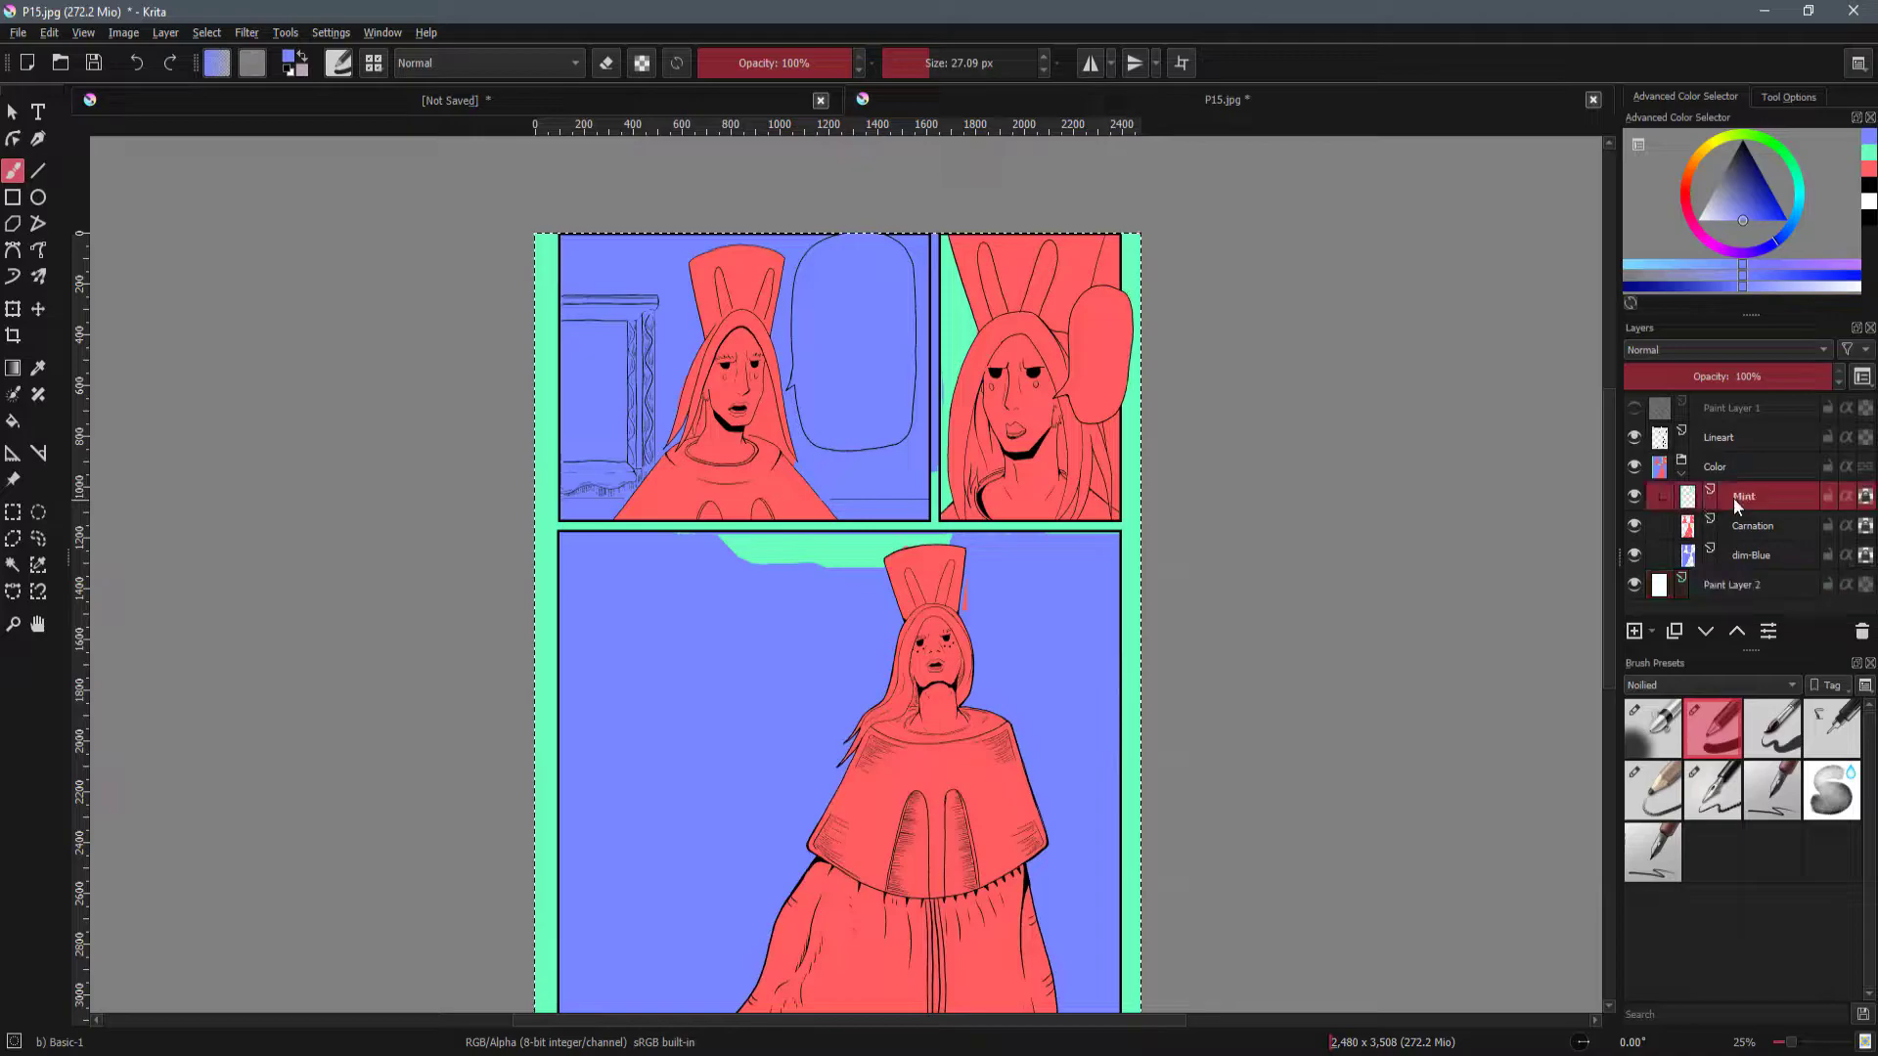
shift+click(1745, 547)
drag(1741, 516, 1752, 456)
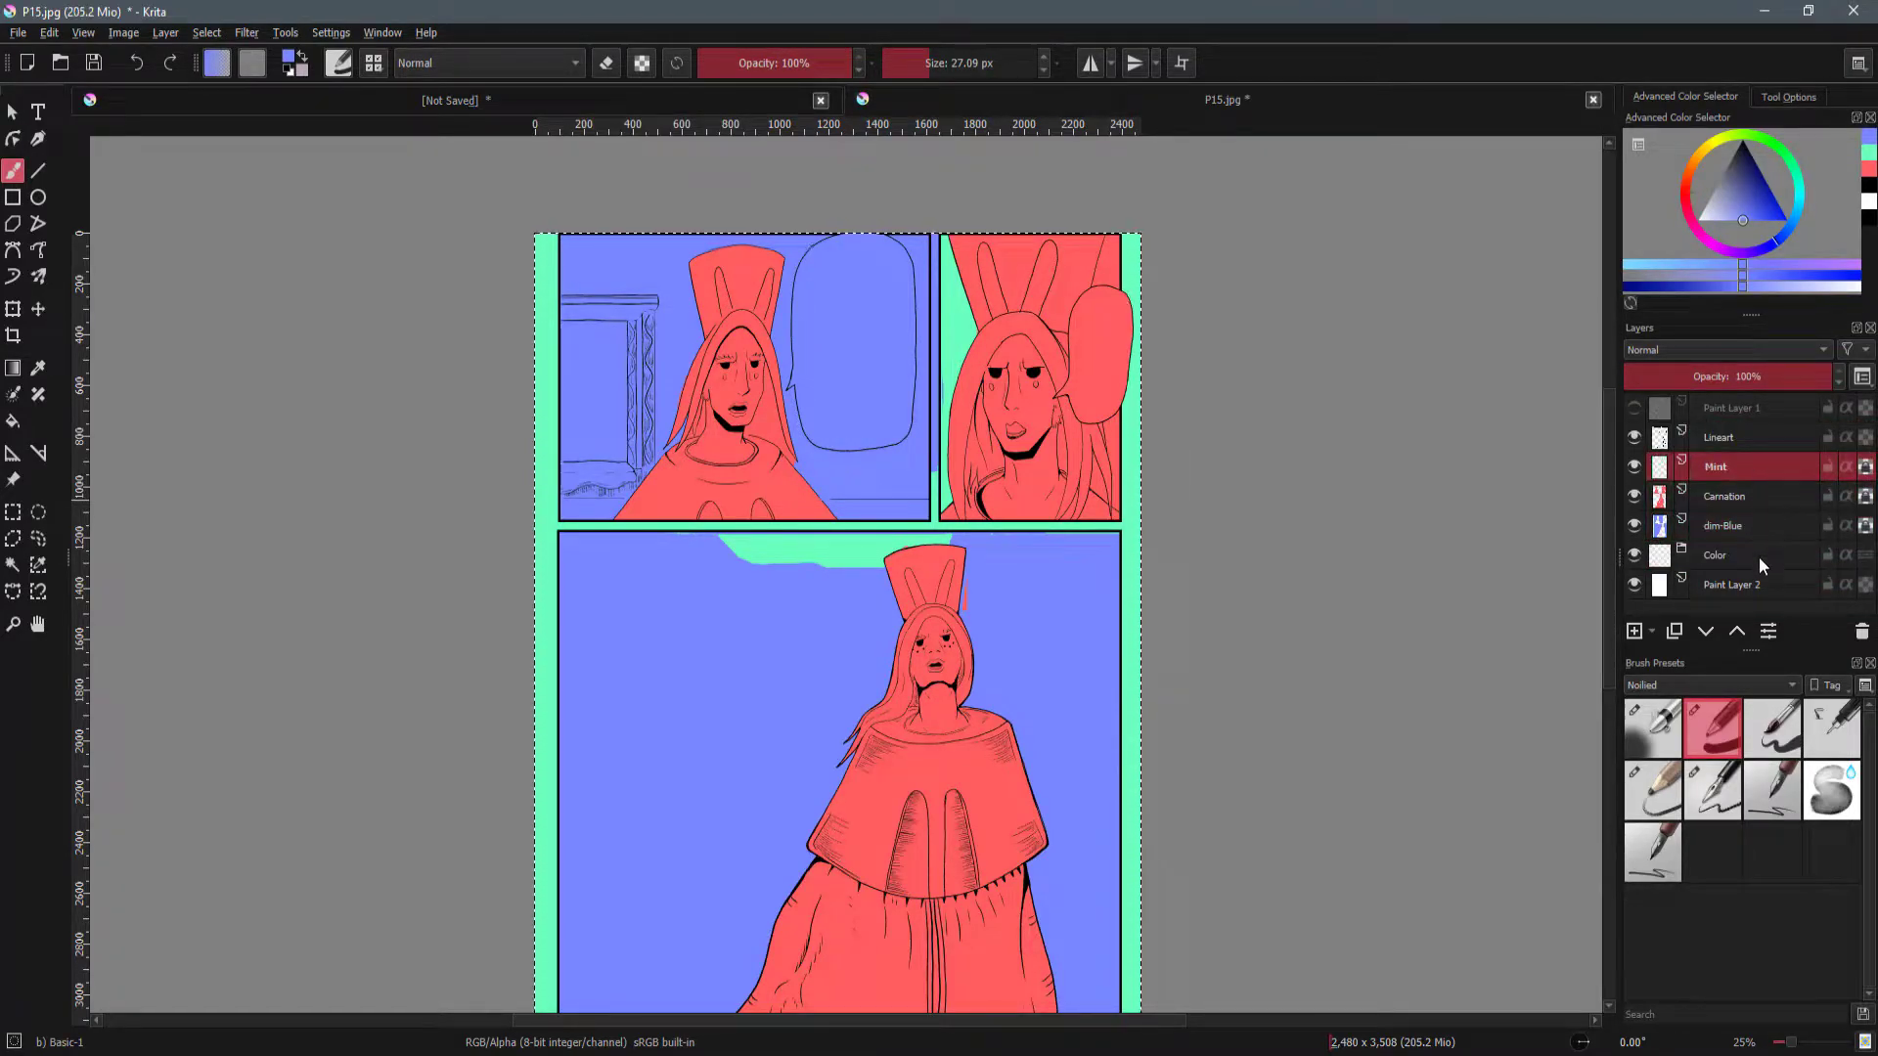
click(1752, 552)
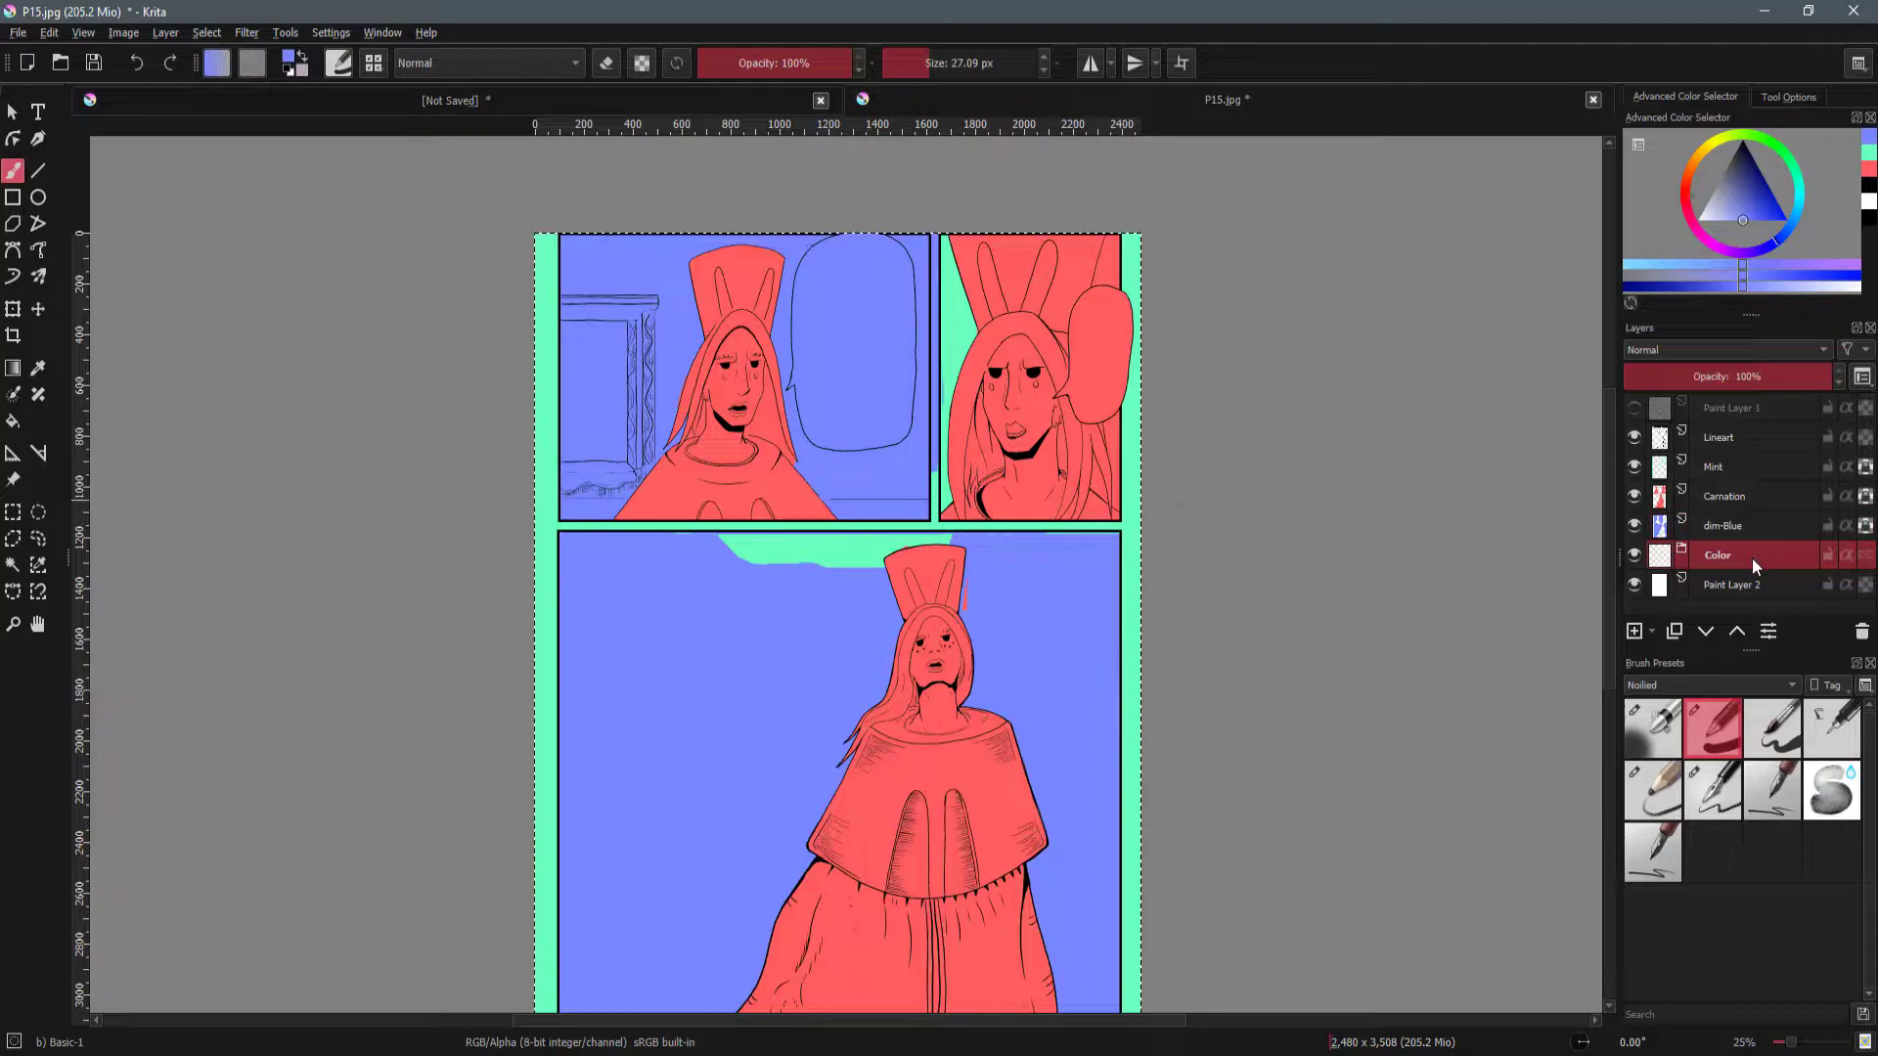
Toggle the visibility of the Carnation and dim-Blue layers off and on to check the area each one covers.
click(1670, 519)
click(1633, 497)
click(1633, 496)
click(1634, 524)
click(1634, 524)
click(1634, 524)
click(1634, 525)
Select the dim-Blue layer, toggle its visibility once more, and hide the Mint layer.
click(1698, 507)
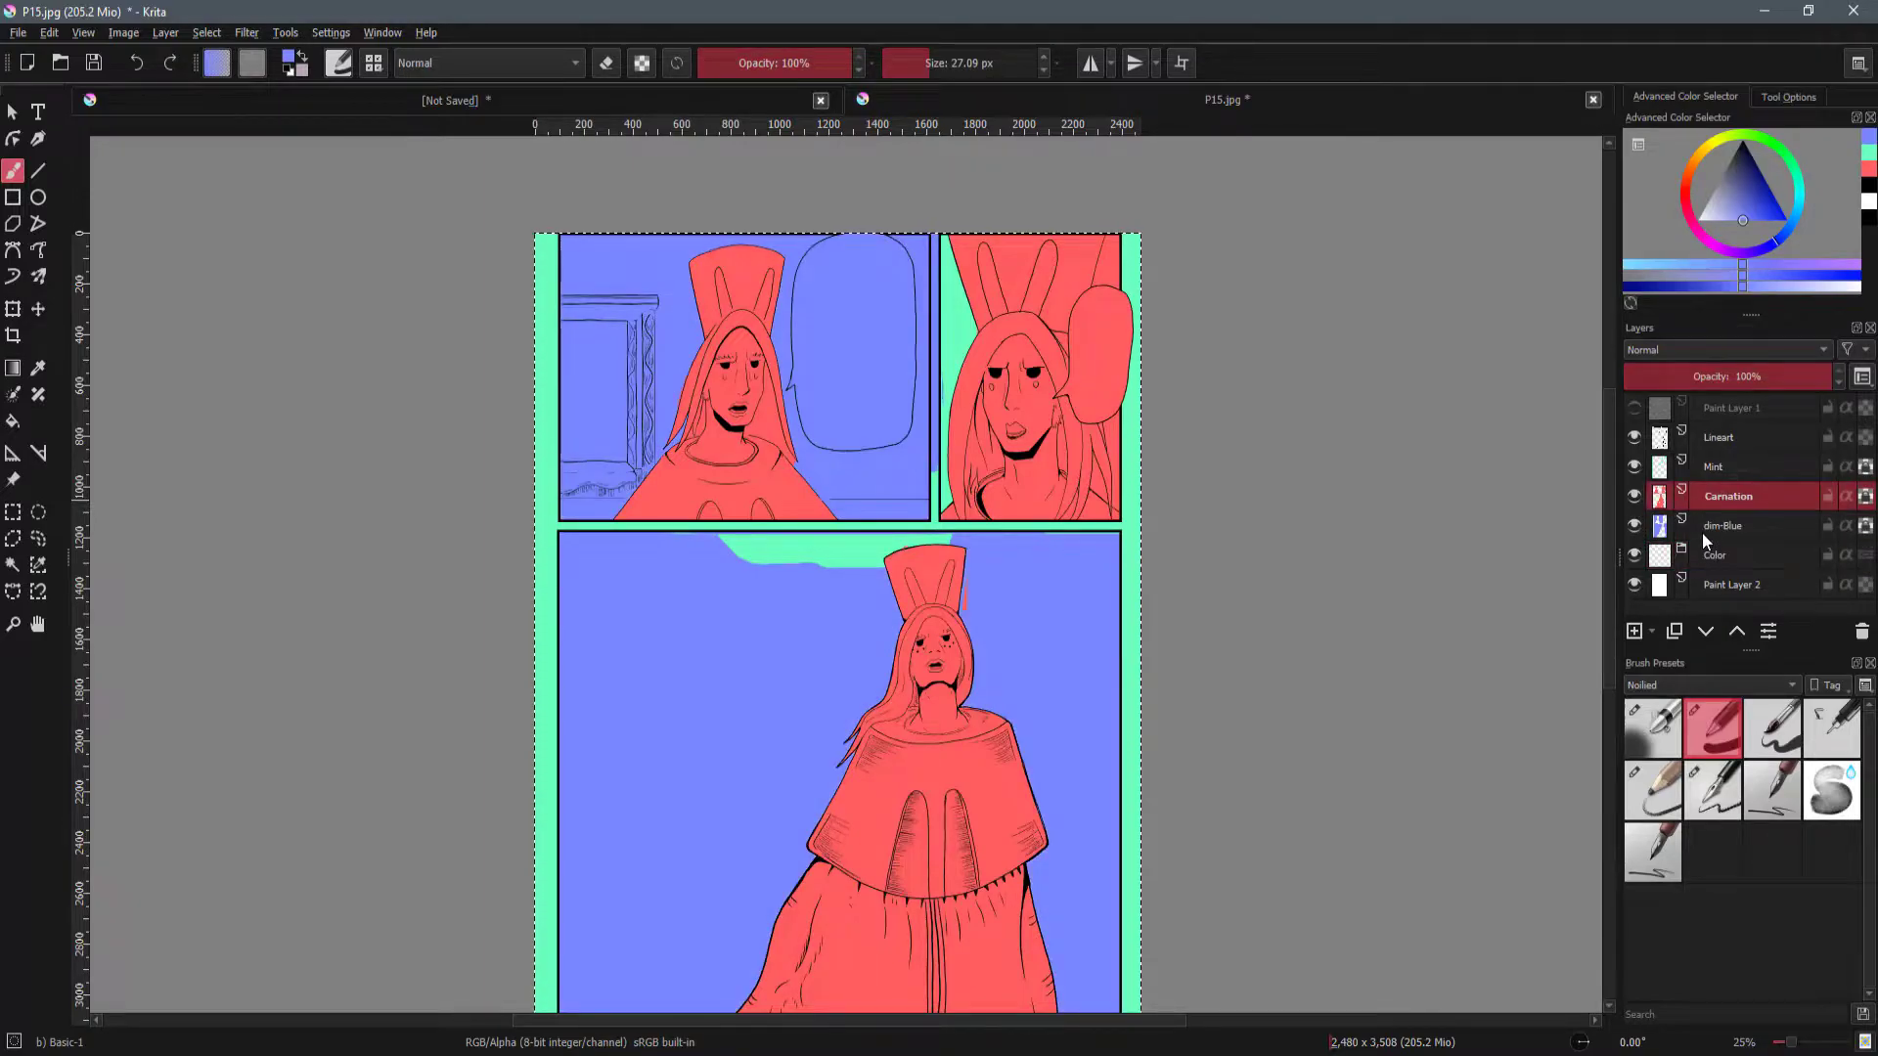
click(1702, 532)
click(1635, 528)
click(1635, 524)
click(1635, 524)
click(1637, 518)
click(1634, 468)
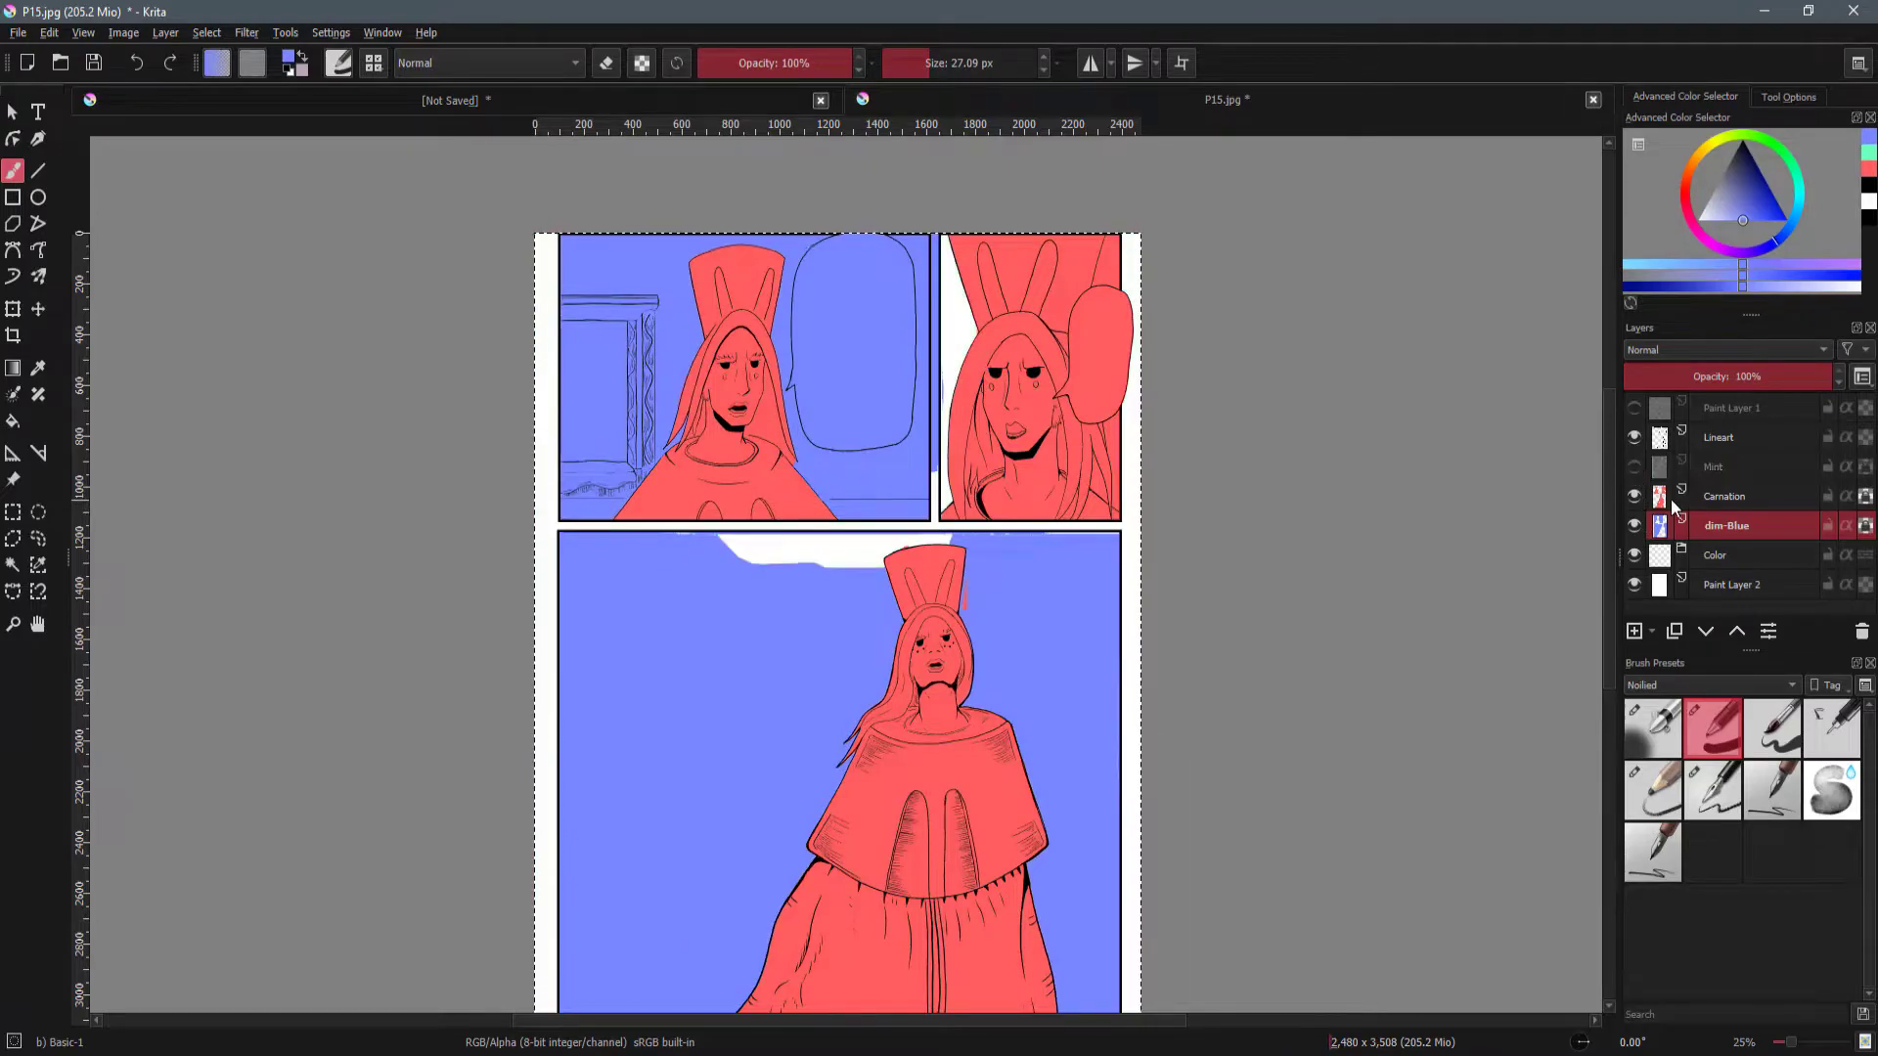
Look over the inked P13.jpg page, examining its panels and speech bubbles from overview down to closer detail.
scroll(1034, 520, down, 2)
scroll(1076, 567, down, 3)
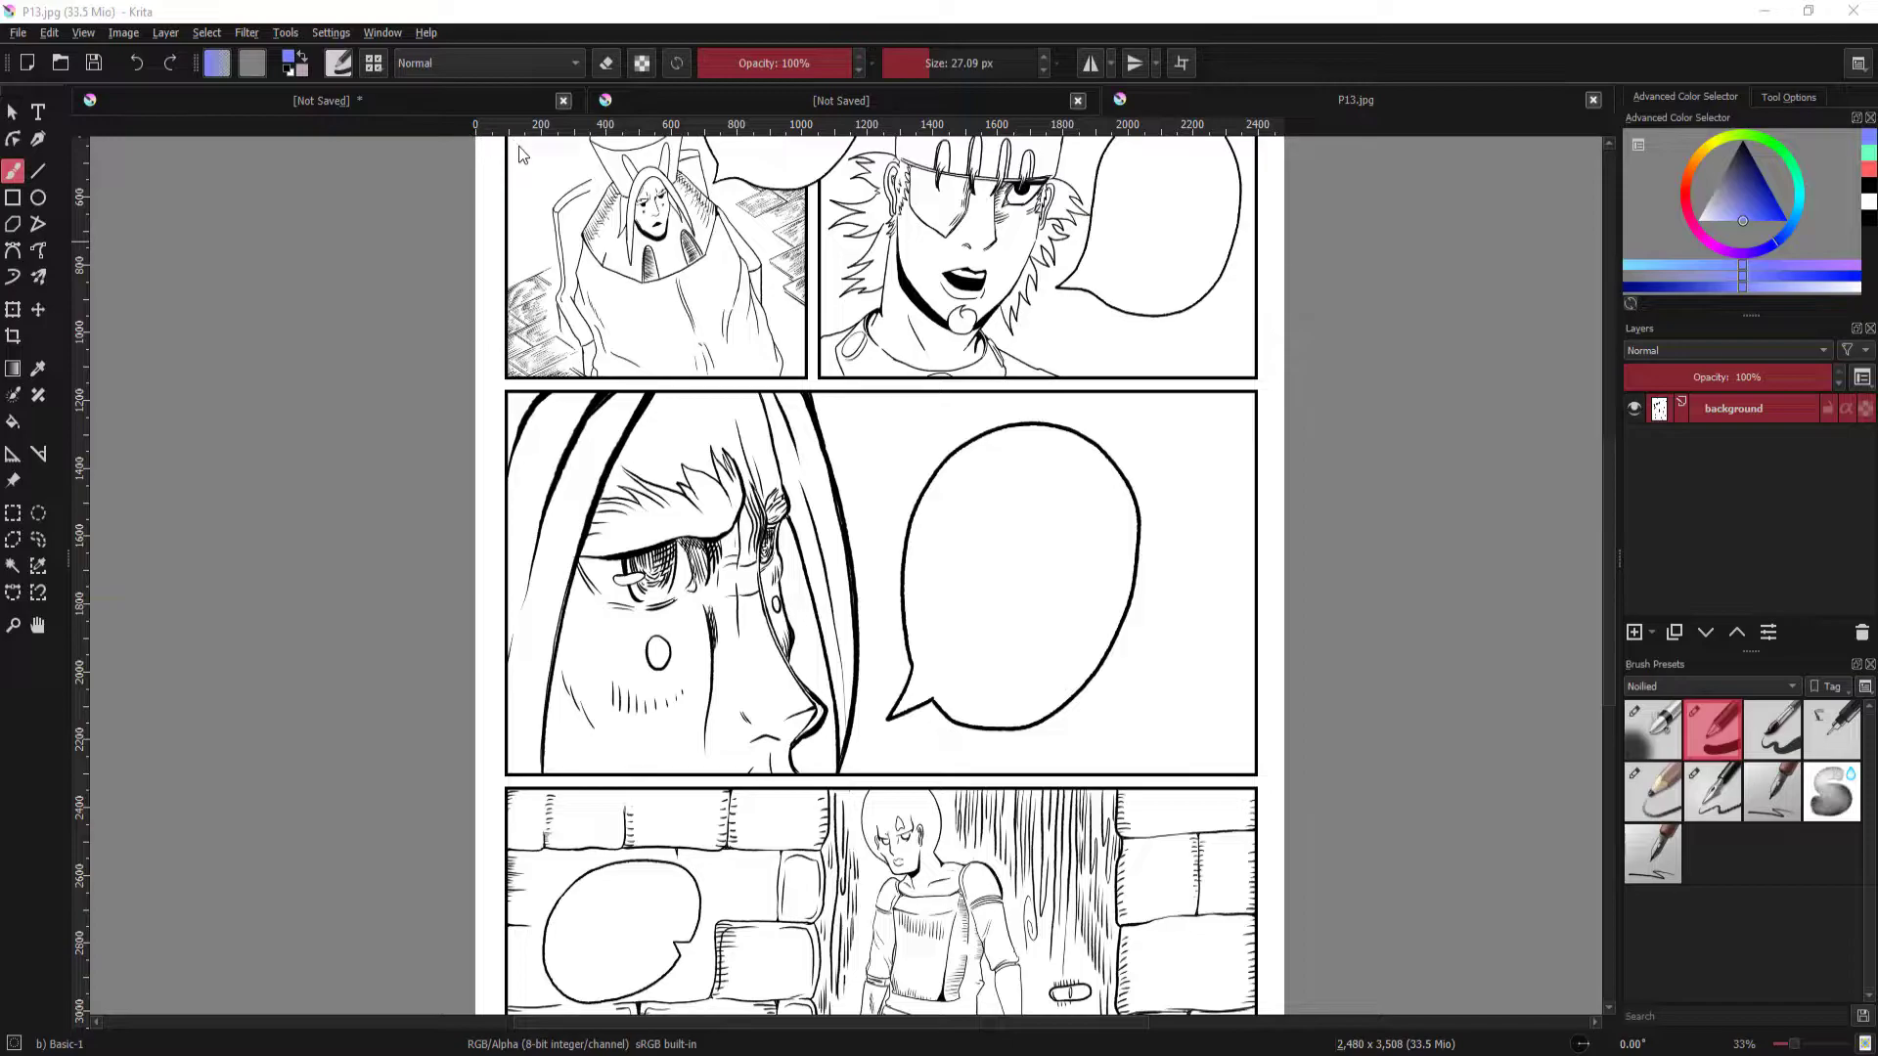
drag(843, 398, 800, 484)
scroll(788, 533, down, 2)
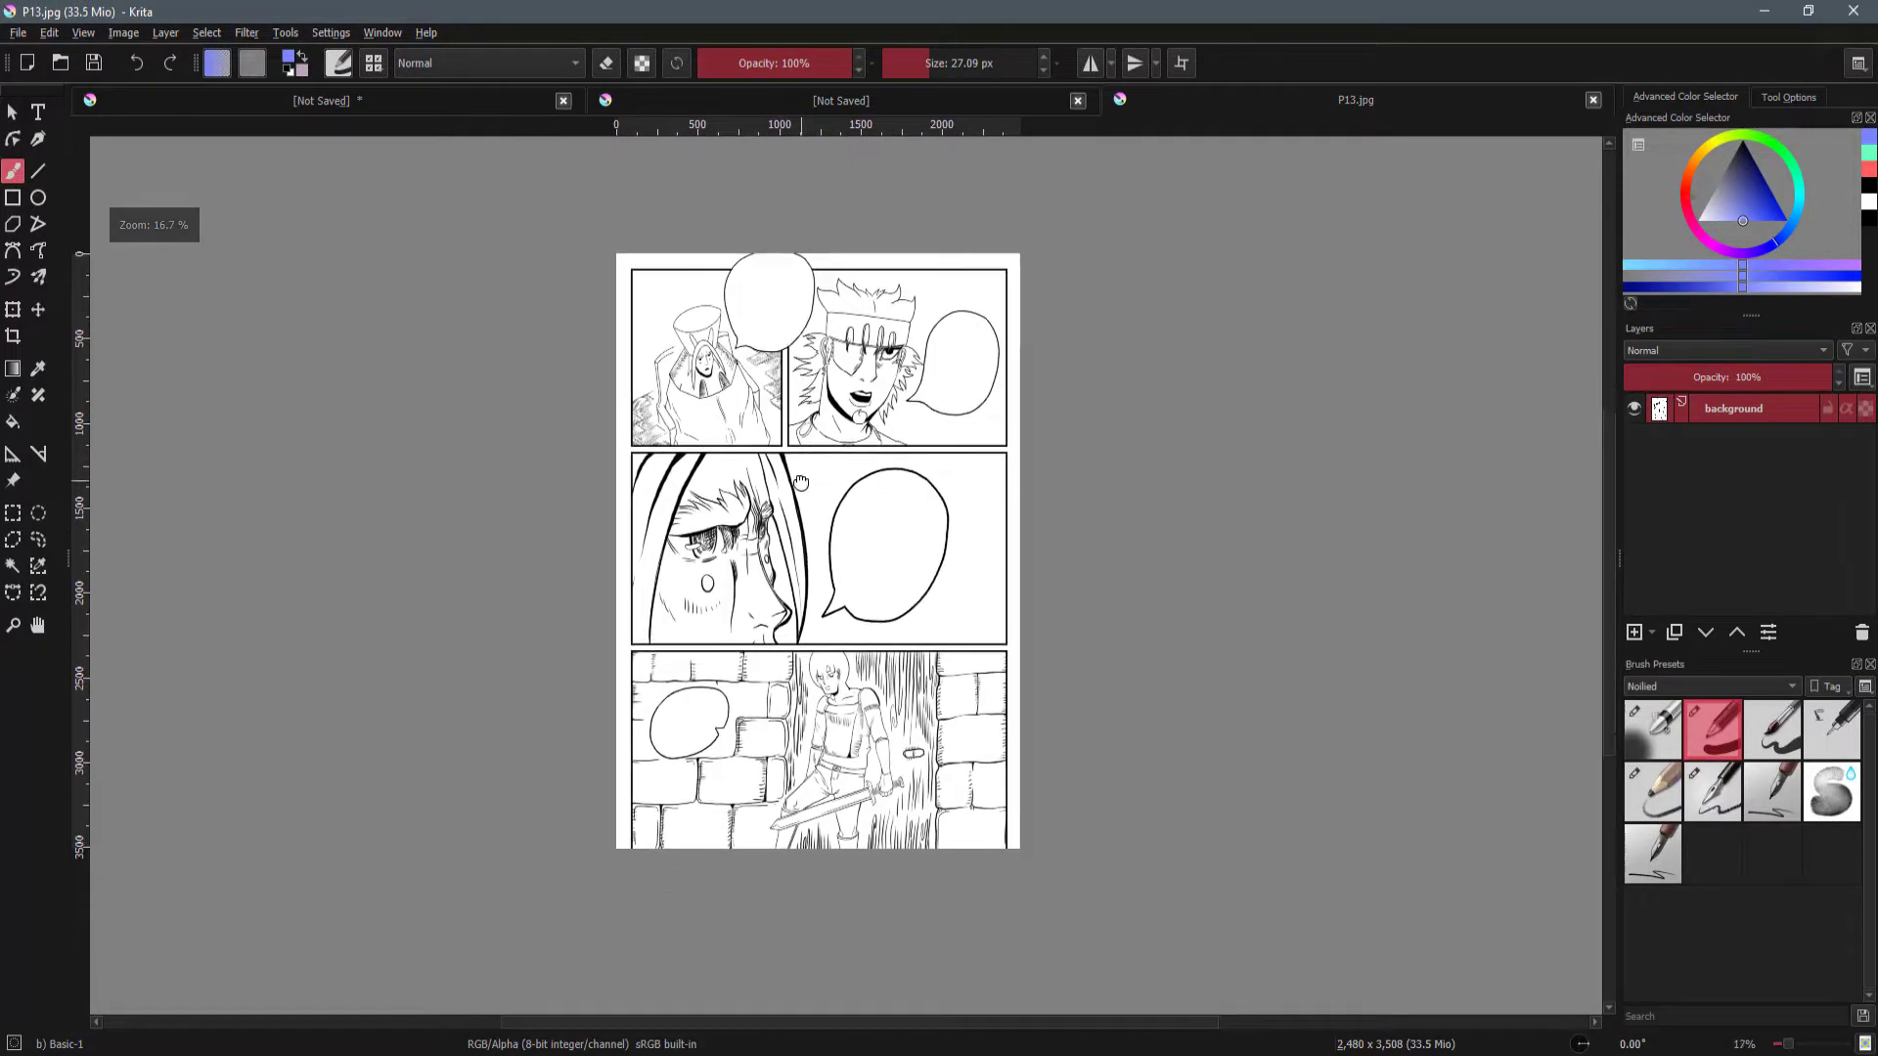
scroll(997, 526, up, 3)
scroll(997, 602, down, 3)
scroll(1027, 572, up, 1)
drag(968, 612, 1123, 473)
scroll(909, 532, up, 1)
scroll(919, 596, down, 1)
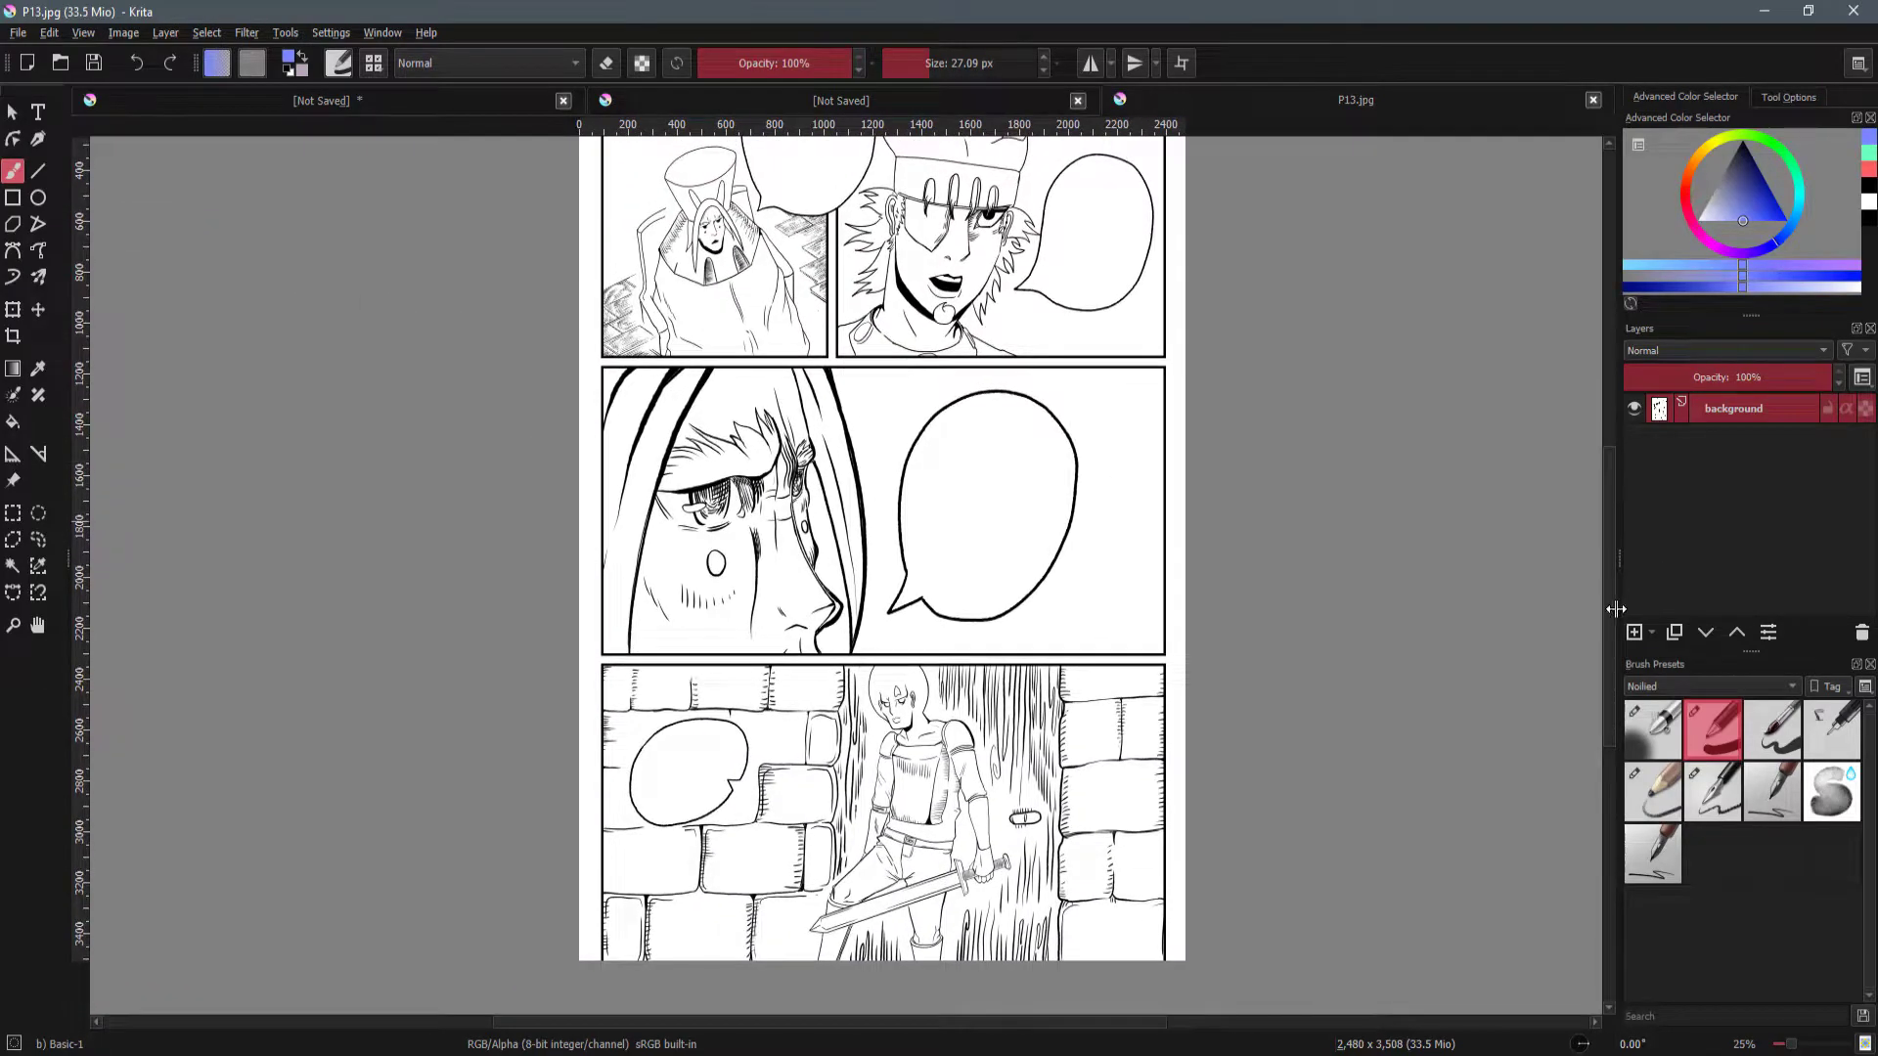
Toggle the background layer's visibility off and on to check its content, and add a new paint layer above it.
click(1633, 409)
click(1633, 409)
click(1633, 409)
click(1633, 409)
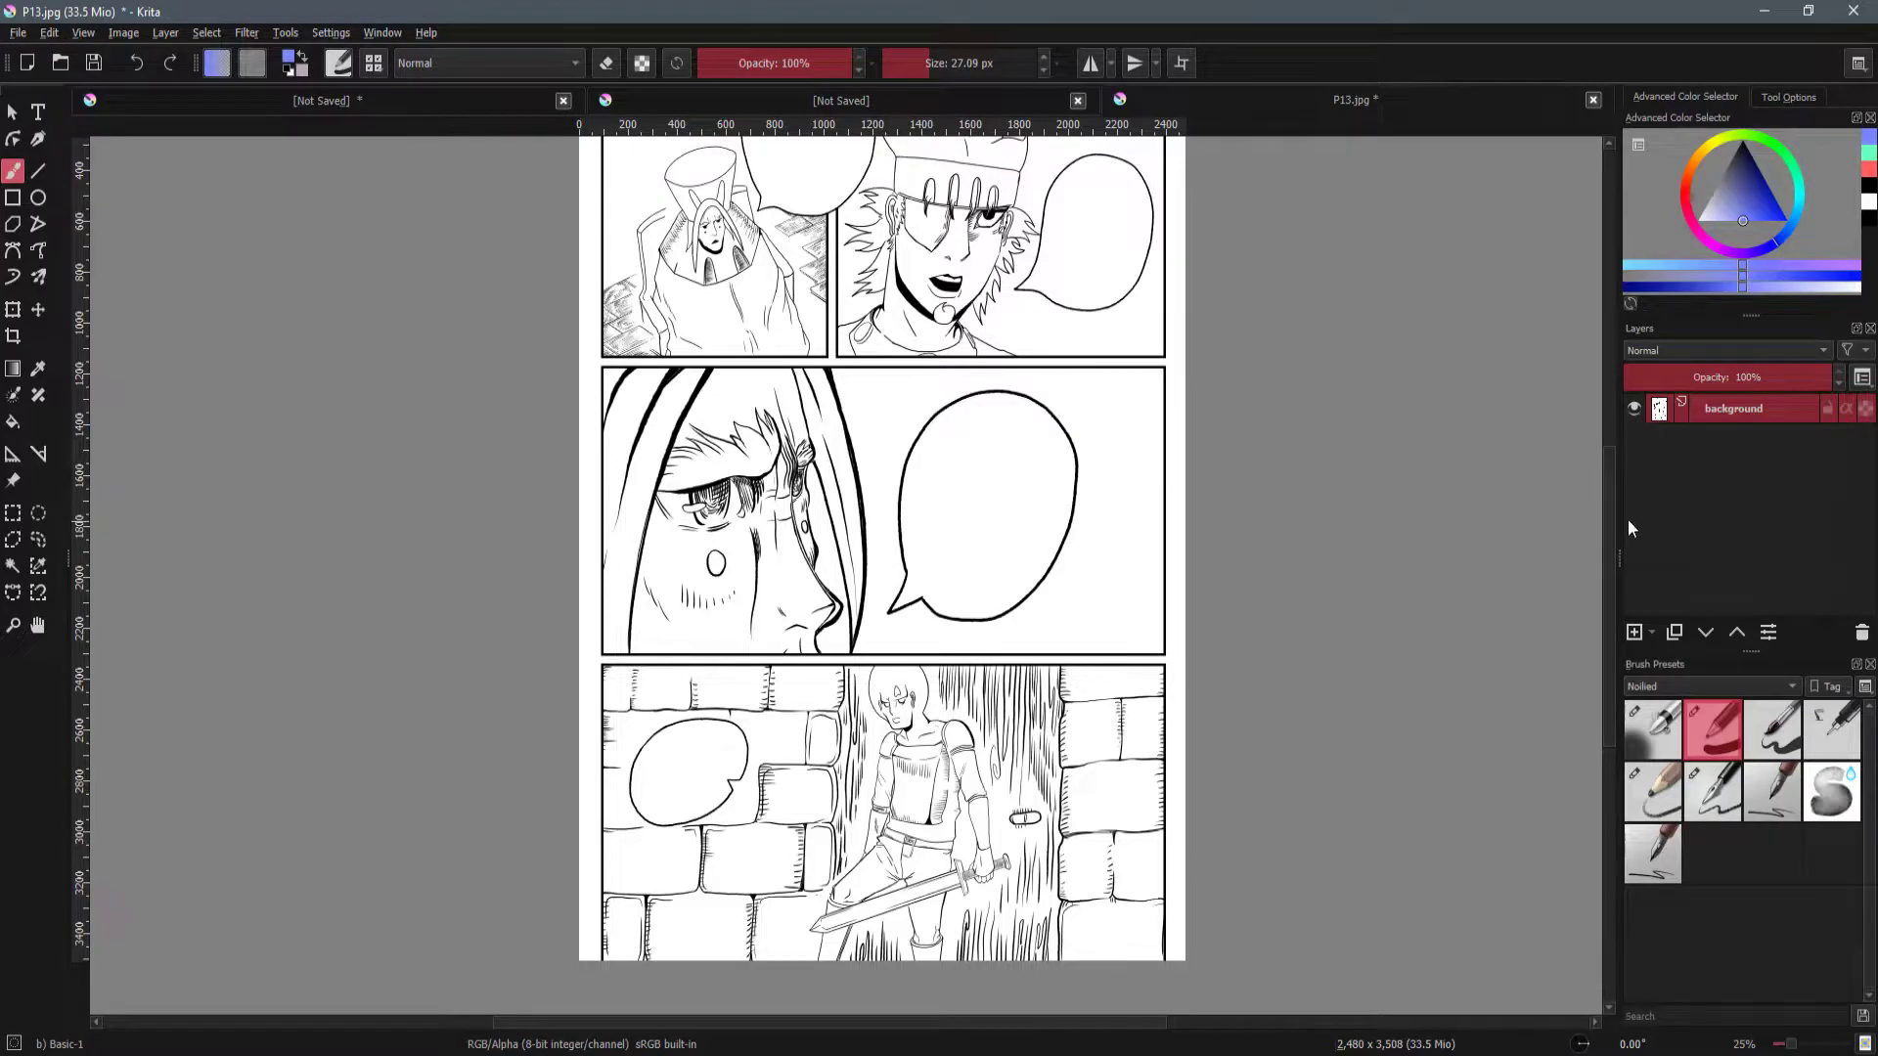
click(1631, 633)
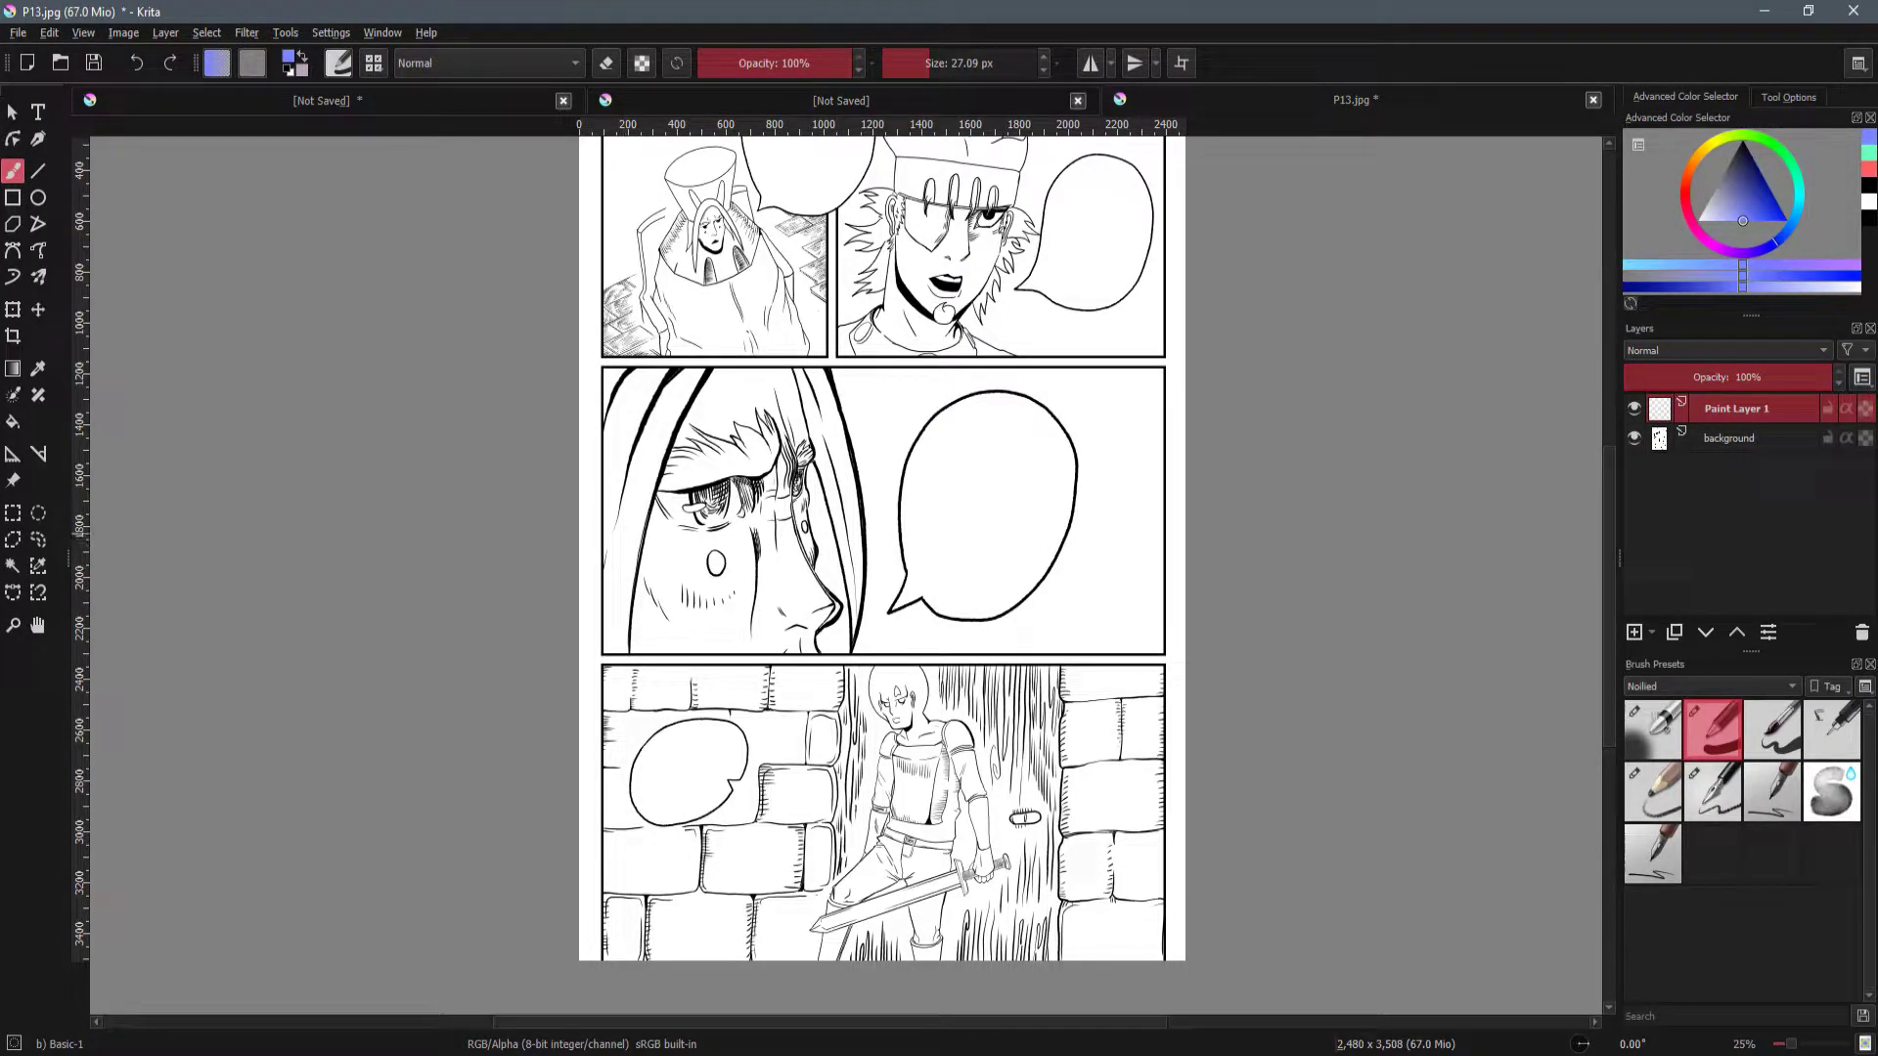
Select all black line art on the background layer with Similar Color Selection and put the selected lines on a new layer.
click(12, 565)
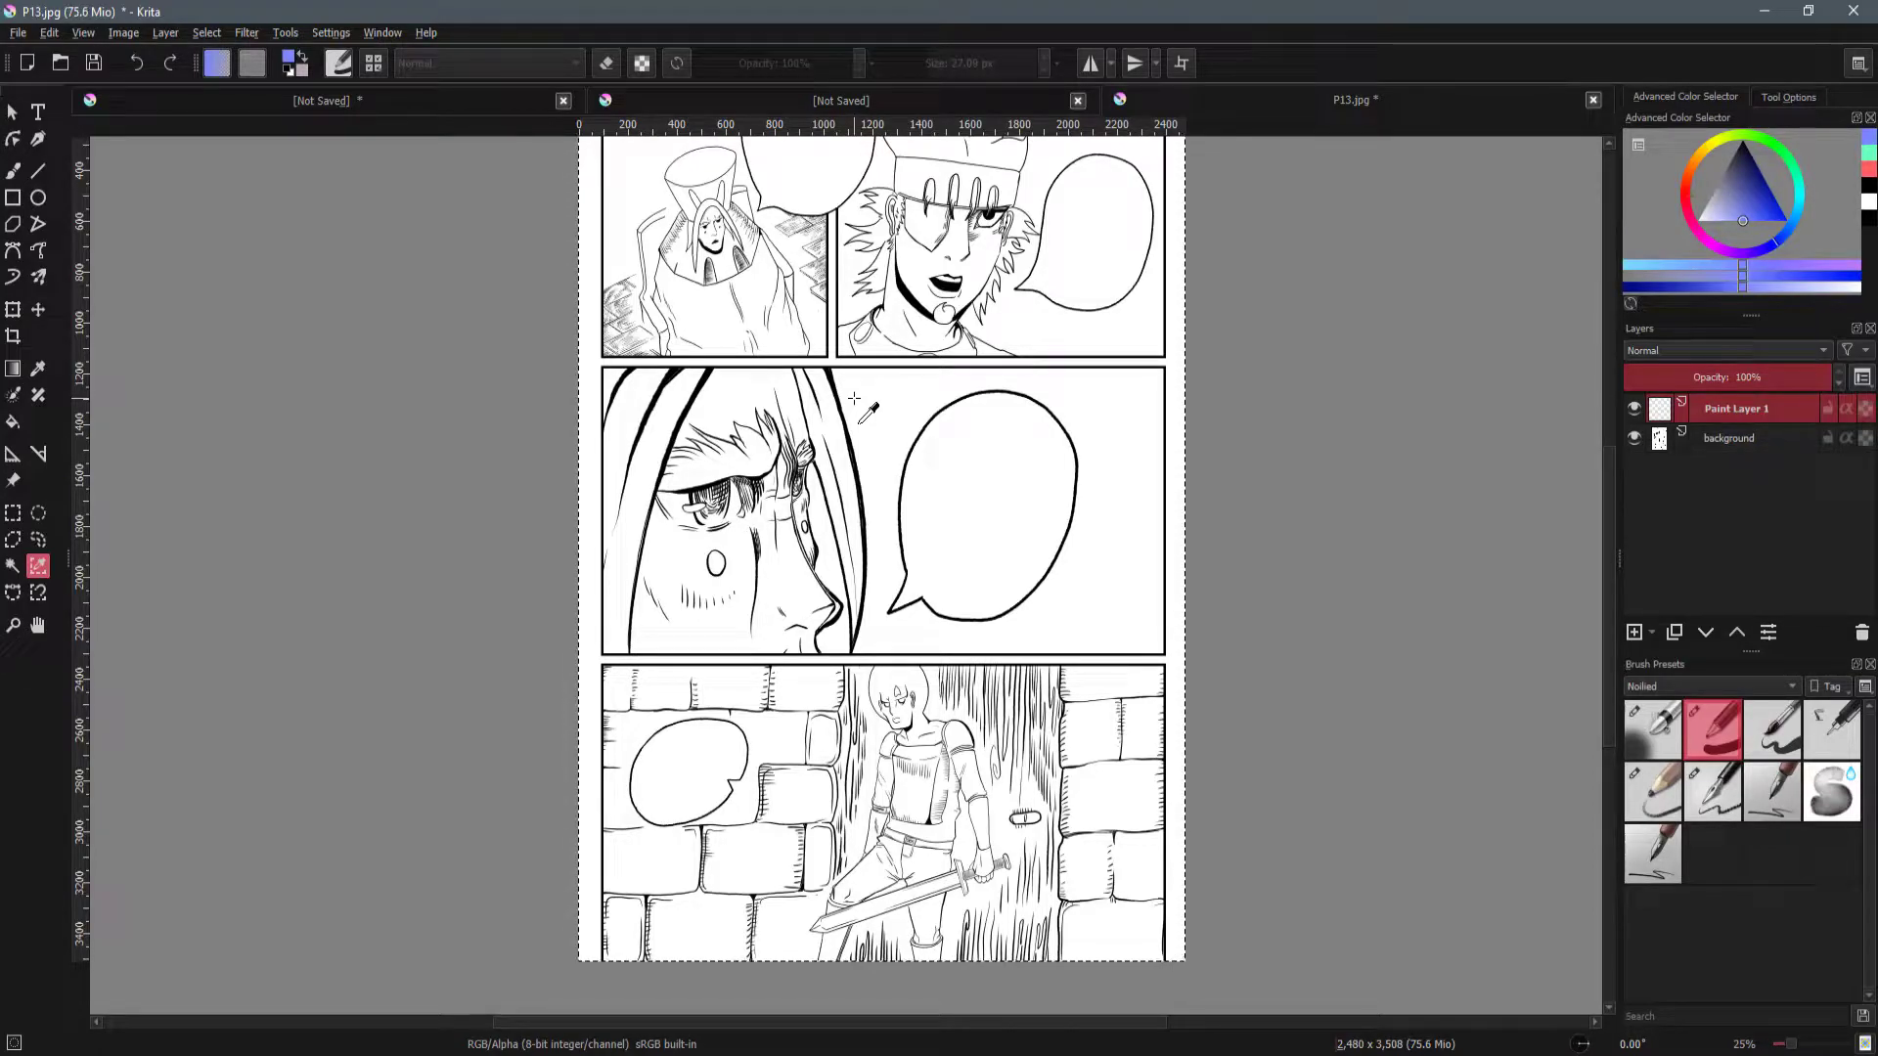
click(1739, 442)
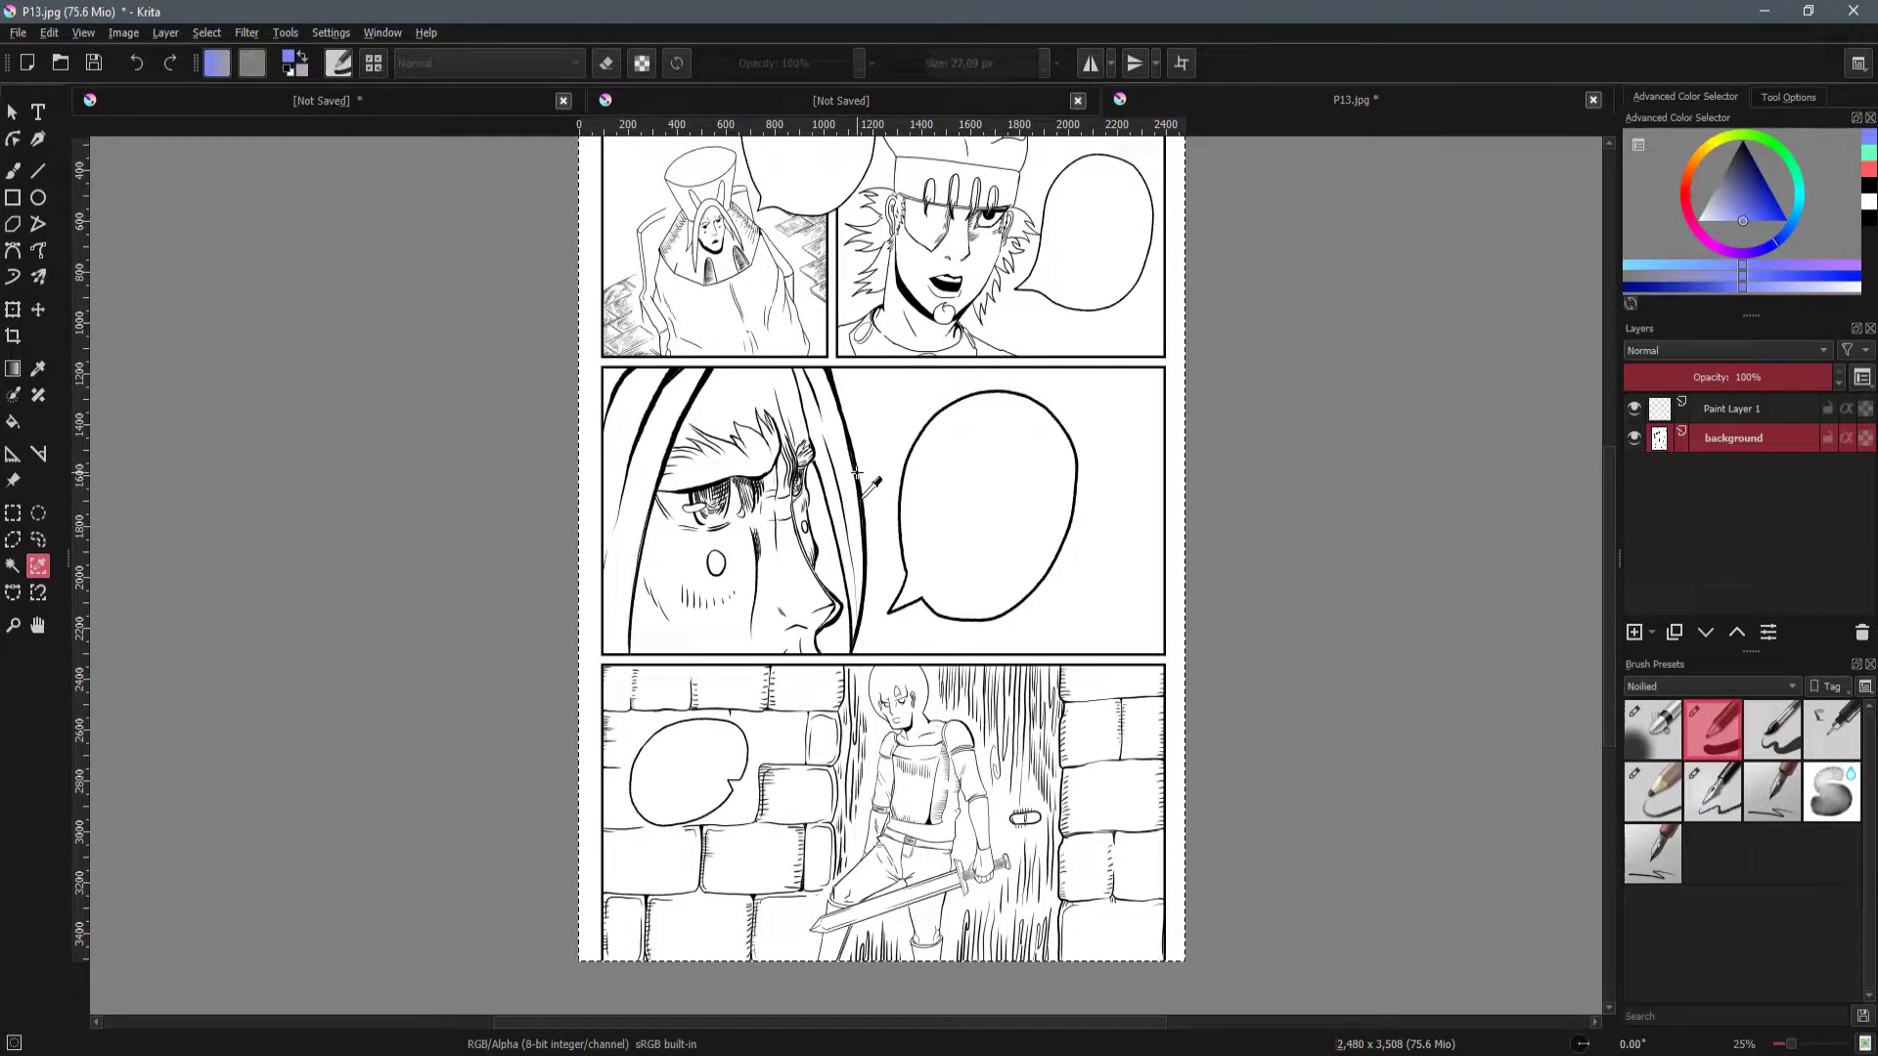
click(929, 514)
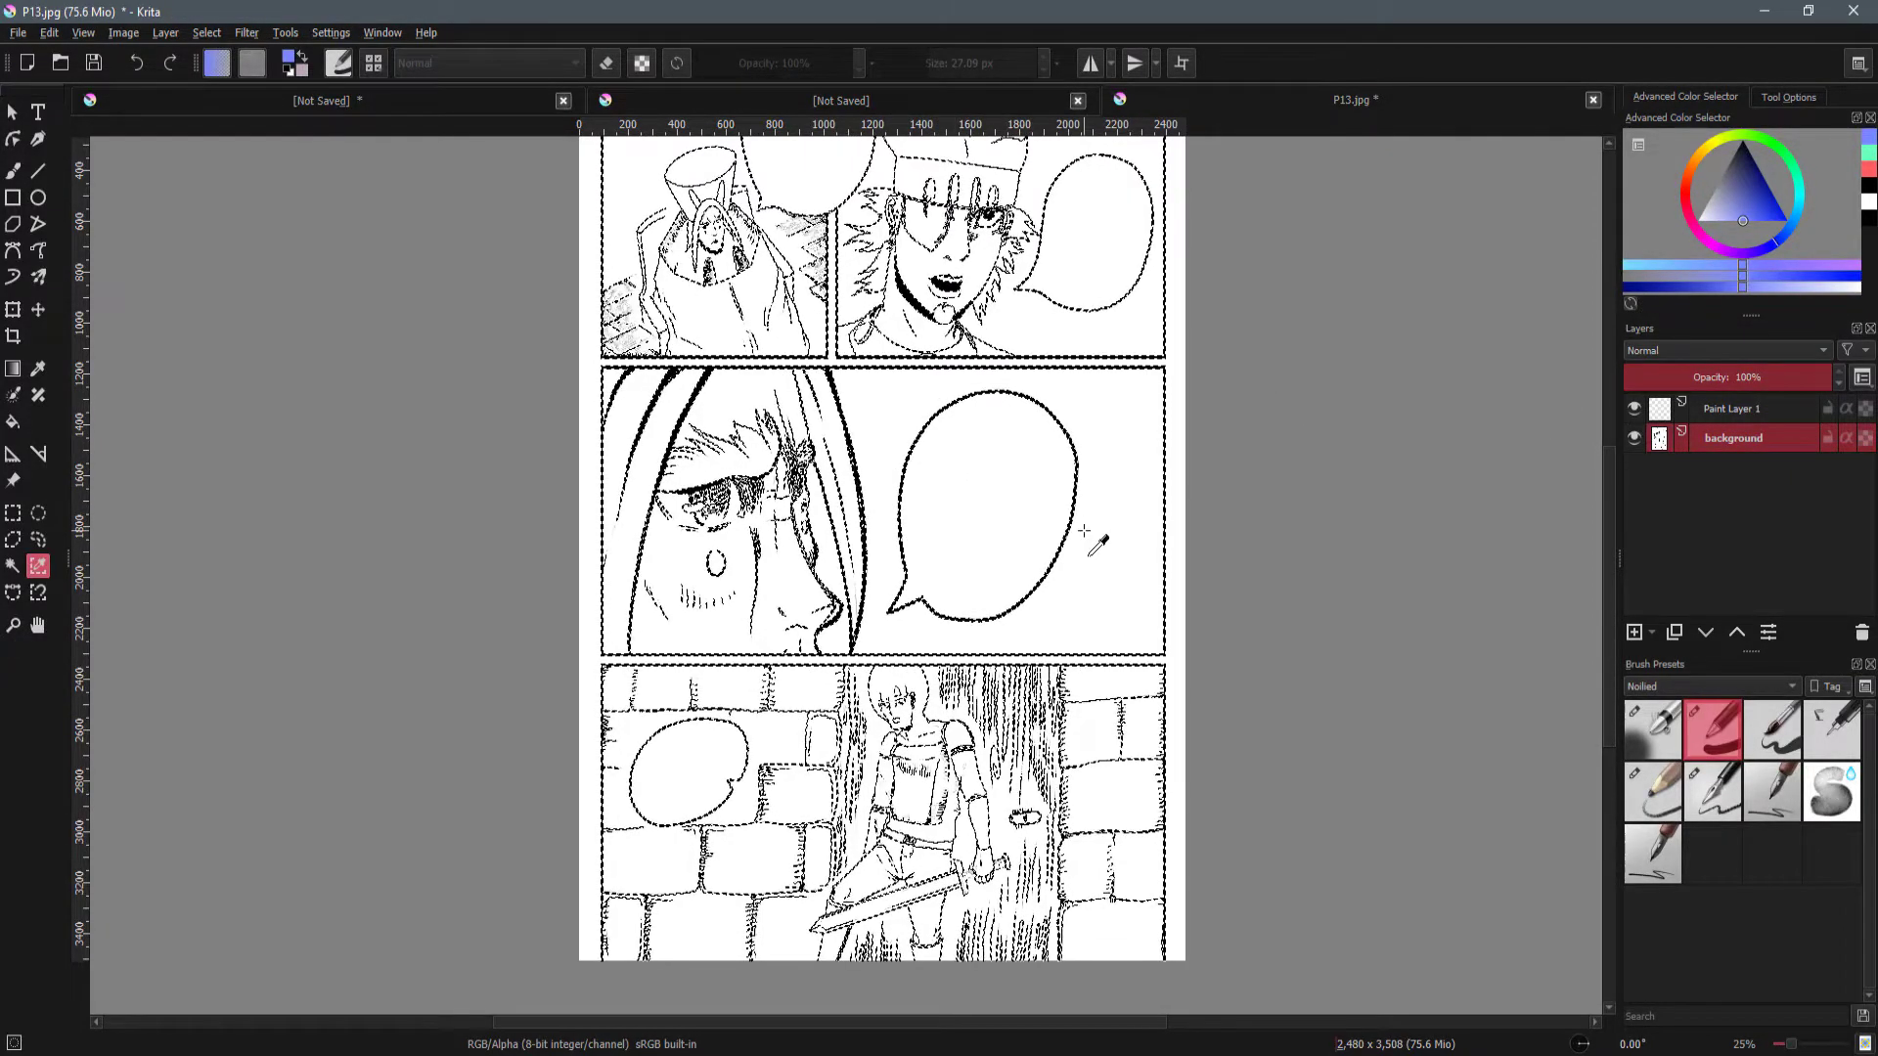
key(ctrl+alt+j)
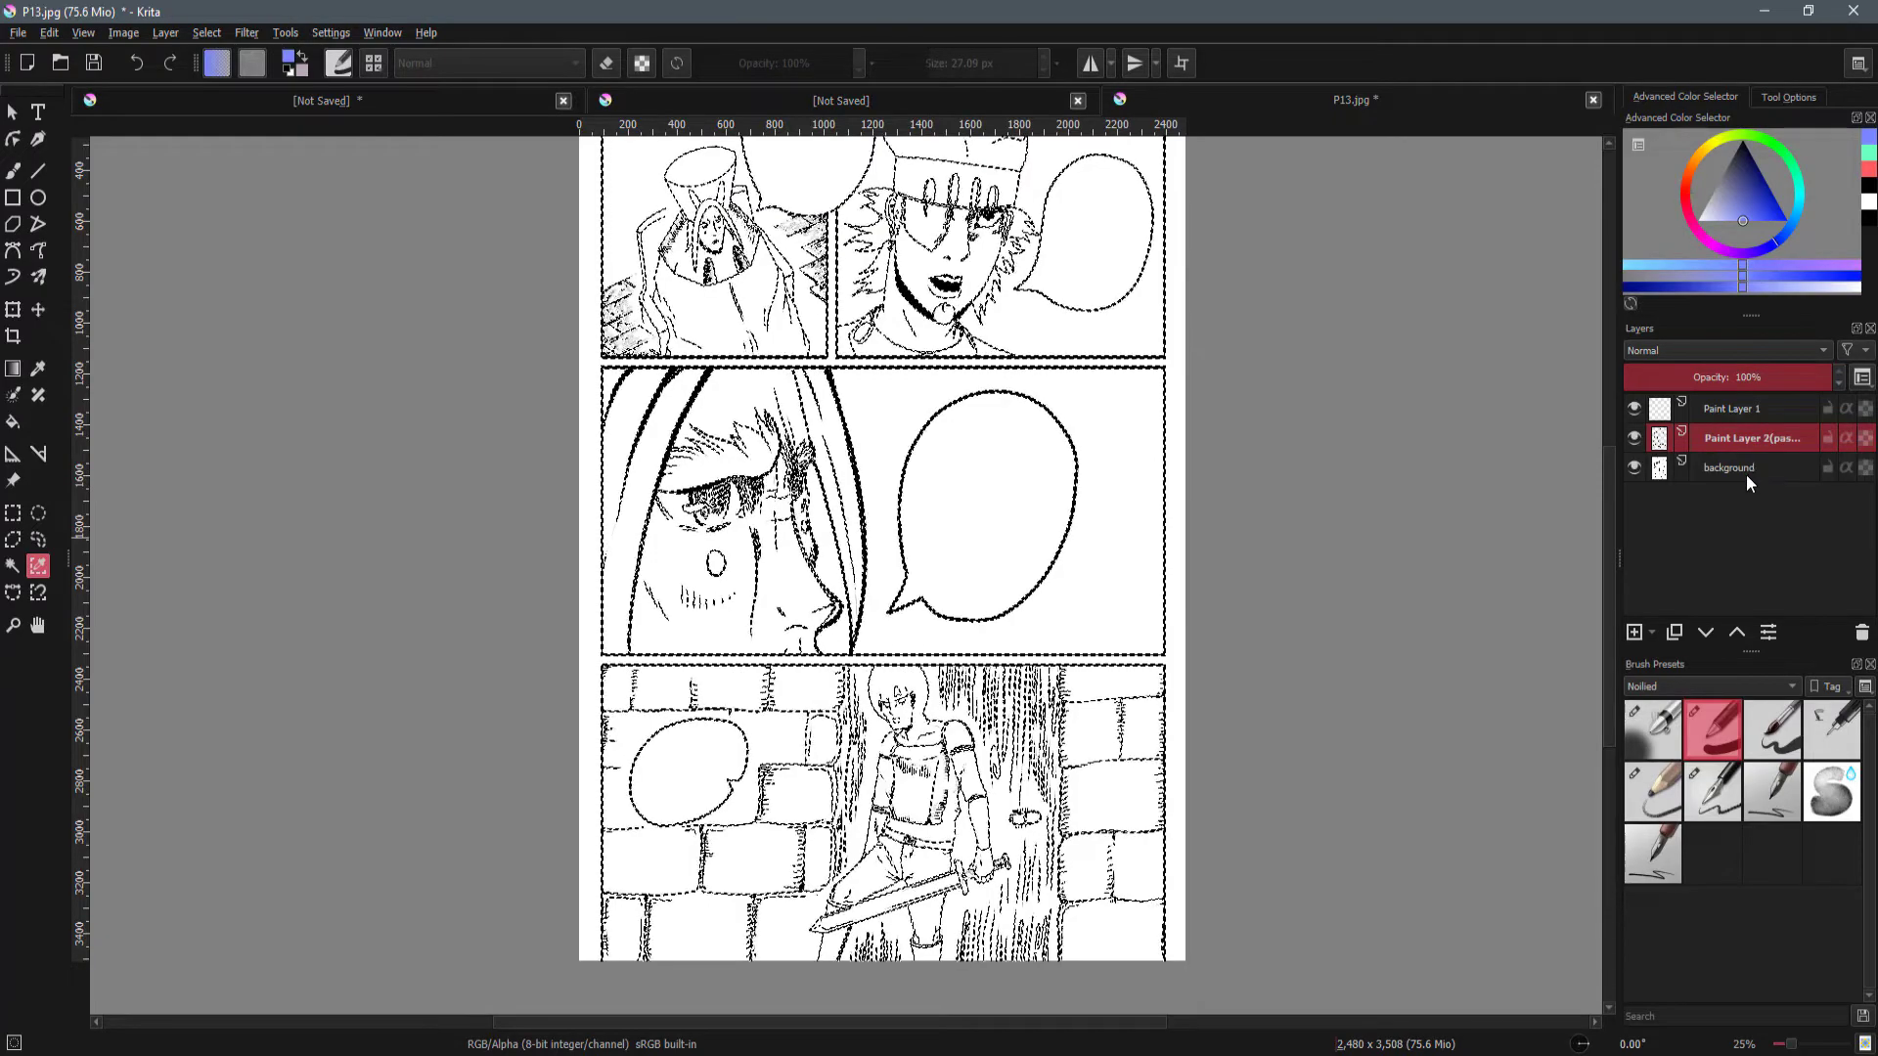
Delete the original background layer and toggle the pasted line art layer's visibility to check the extracted lines.
click(1747, 471)
click(1860, 632)
click(1634, 443)
click(1635, 444)
Select the whole canvas, place an empty paint layer beneath the pasted line art and fill it with white.
key(ctrl+a)
click(13, 421)
drag(1741, 438, 1748, 479)
click(1698, 220)
click(967, 722)
scroll(986, 672, up, 3)
drag(978, 673, 1063, 480)
scroll(1064, 479, down, 1)
scroll(1047, 548, up, 5)
scroll(1034, 606, down, 3)
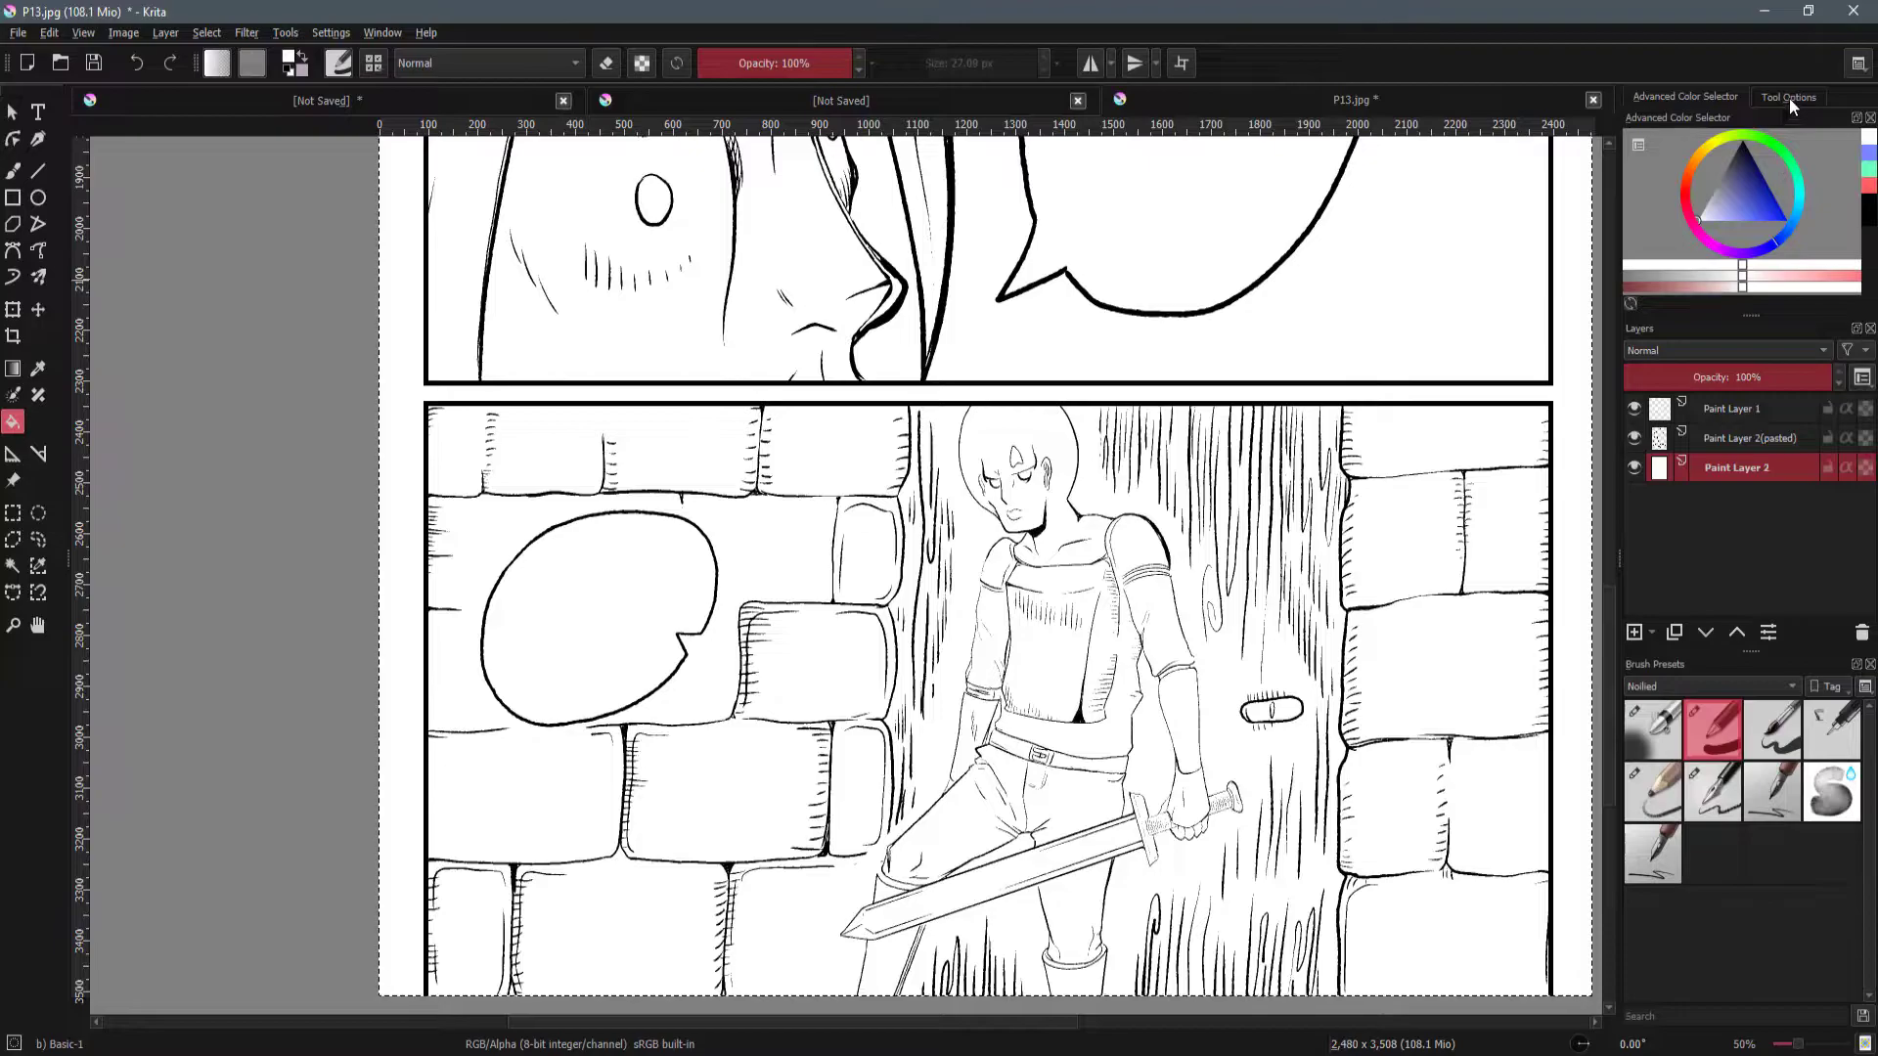
Review the Similar Color Selection tool's options, including its fuzziness, and inspect the line art over the white fill.
click(38, 565)
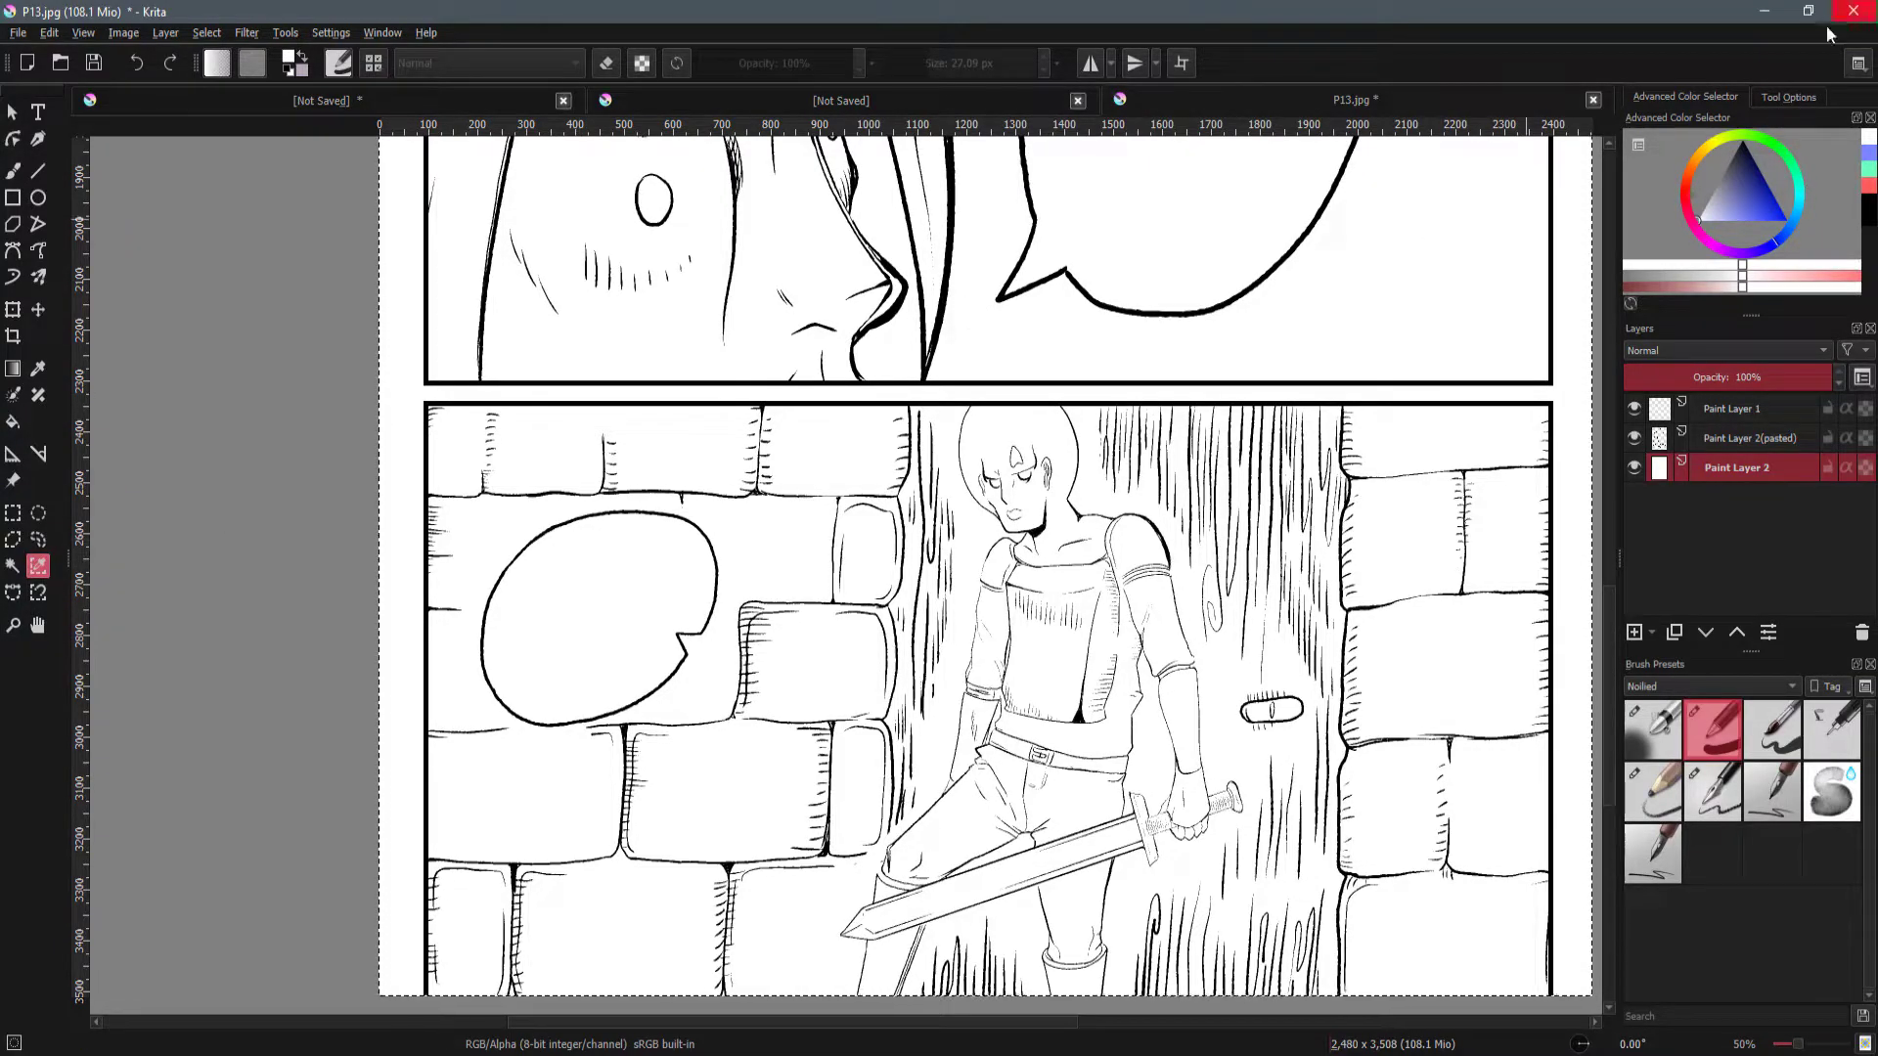
click(1794, 96)
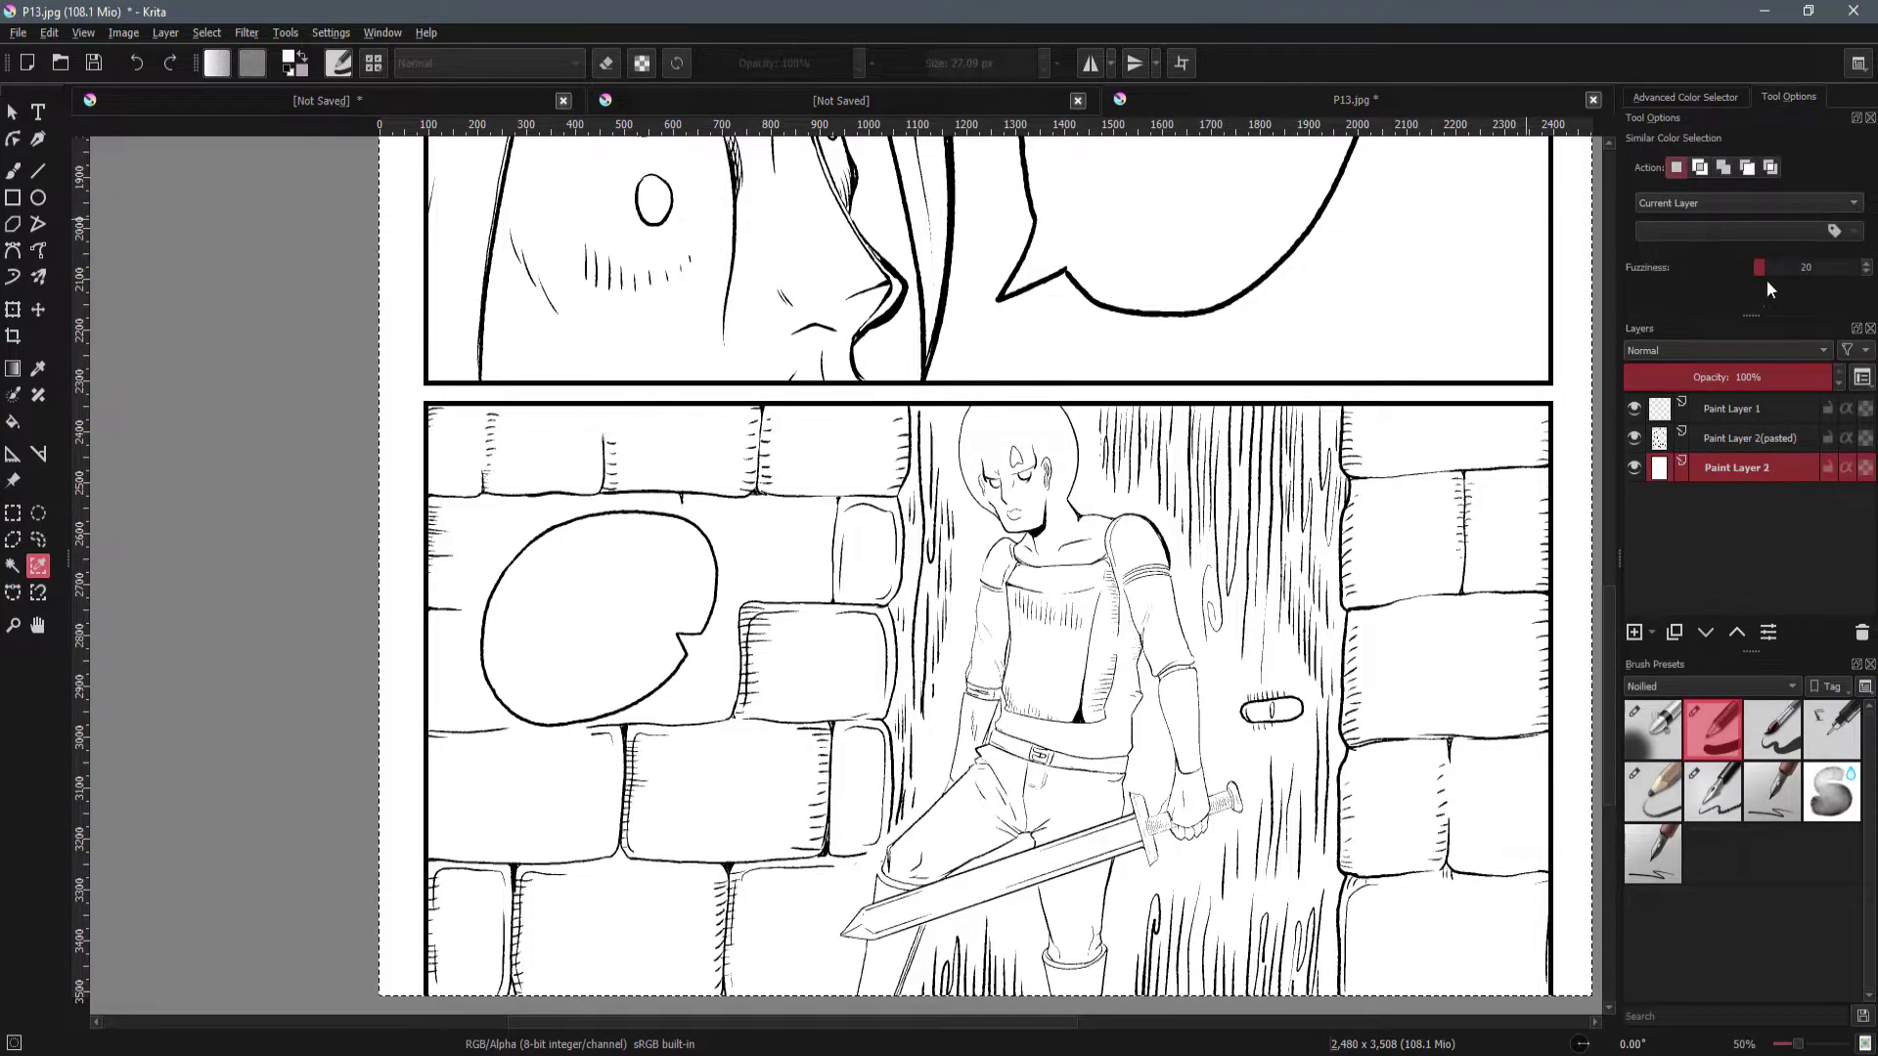
click(1688, 95)
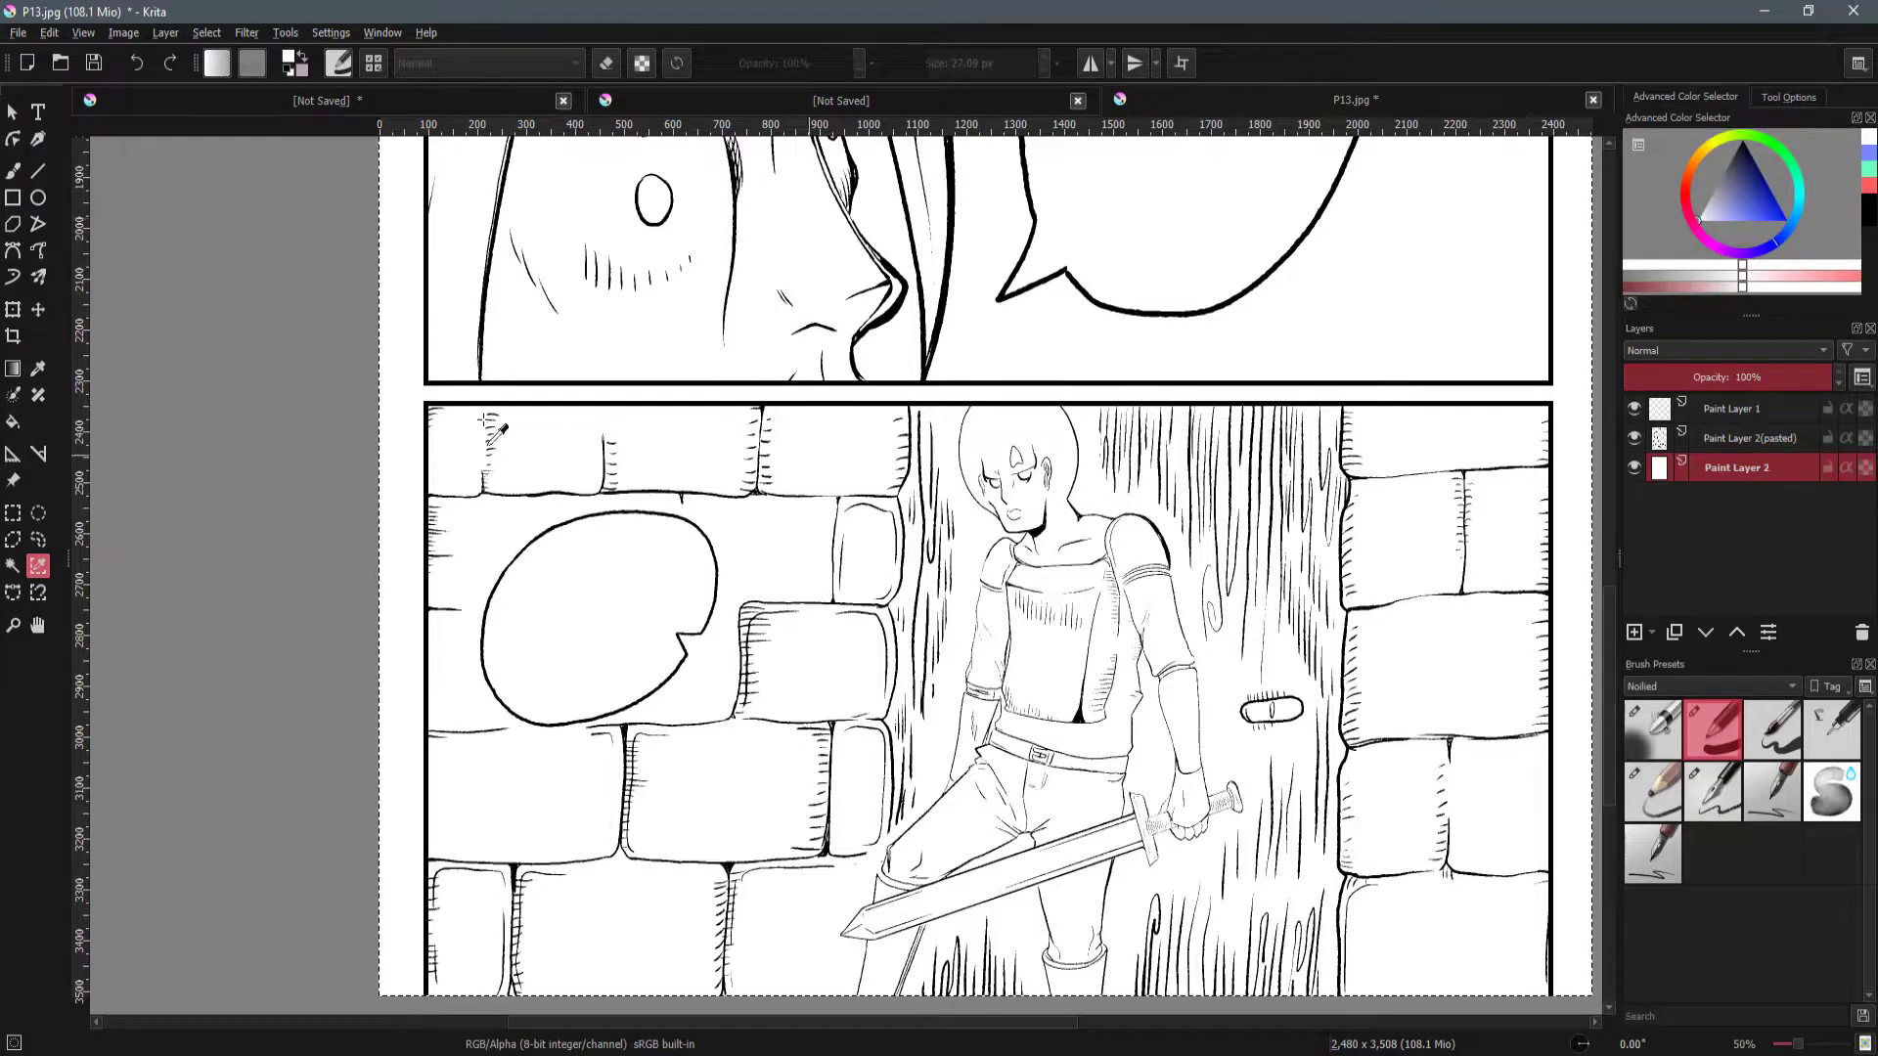
scroll(782, 573, down, 2)
drag(767, 573, 726, 664)
drag(778, 394, 808, 518)
scroll(822, 533, up, 1)
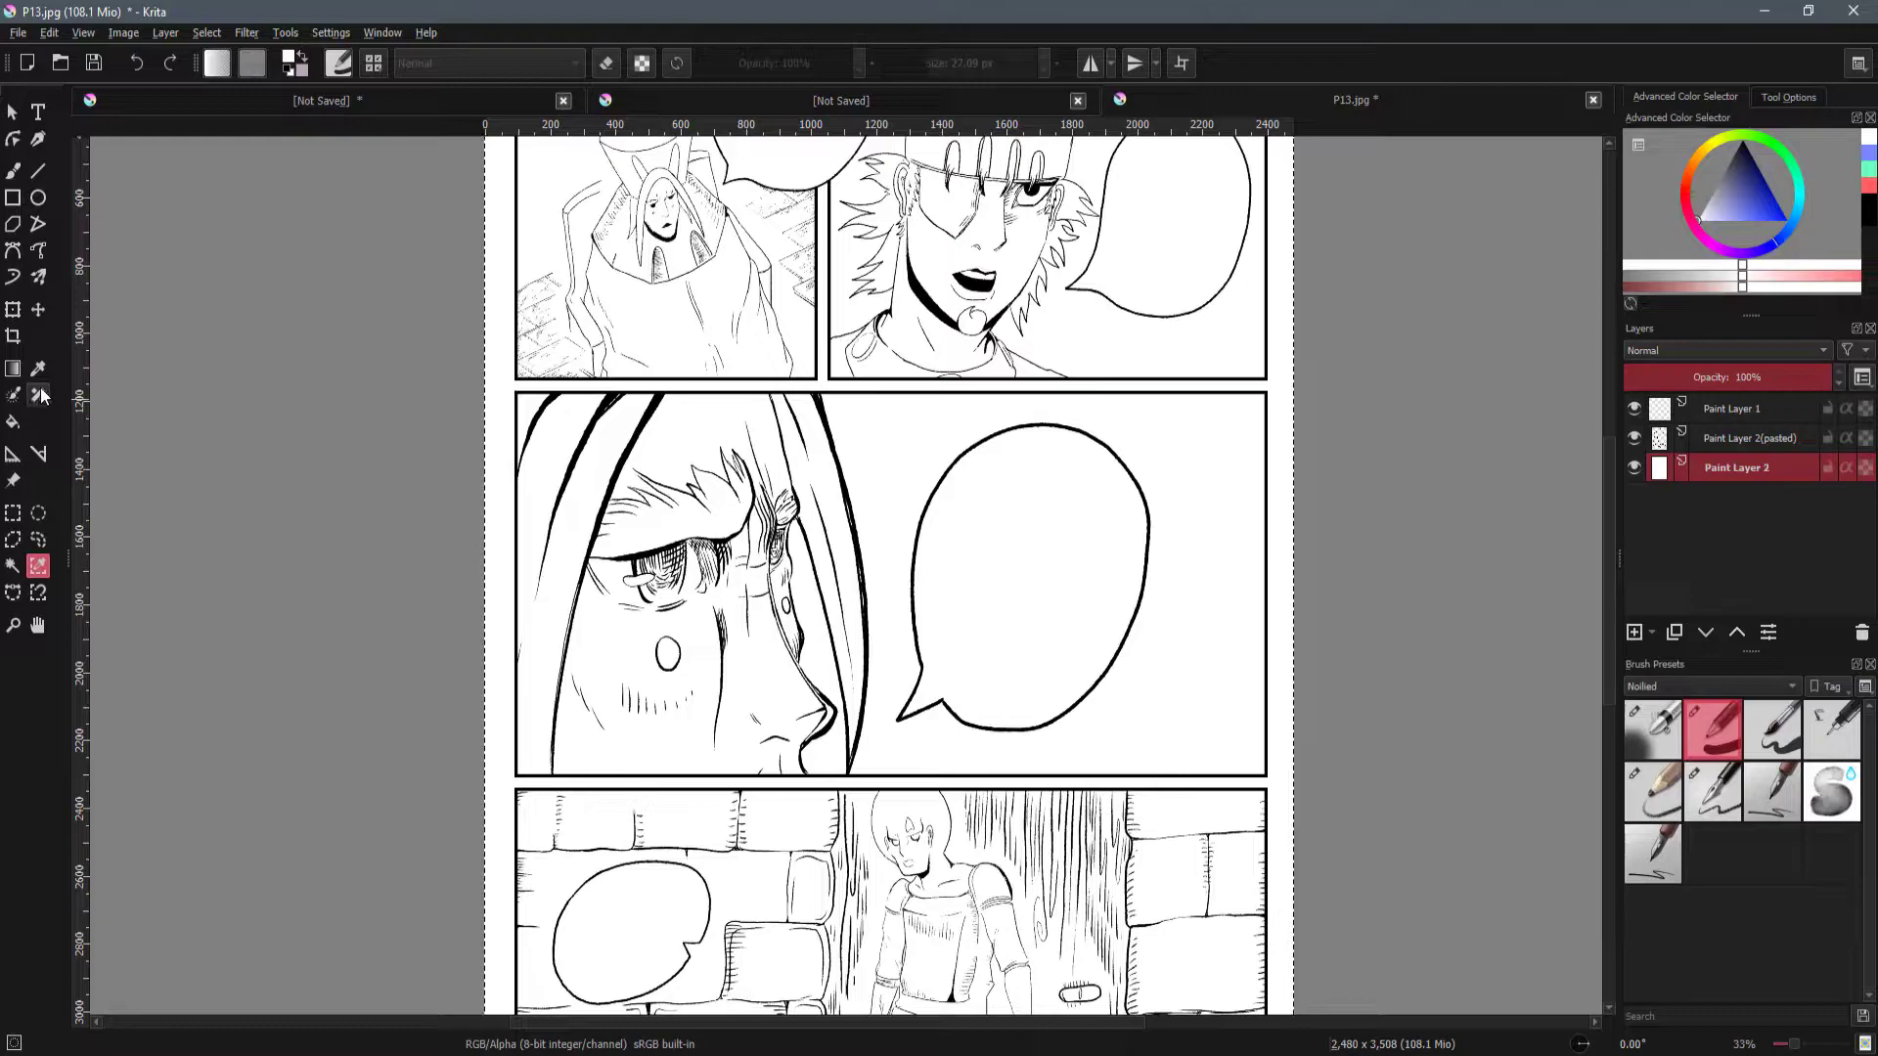
Make a rectangular selection around the middle panel's speech bubble and pick a blue brush color for test strokes inside it.
key(b)
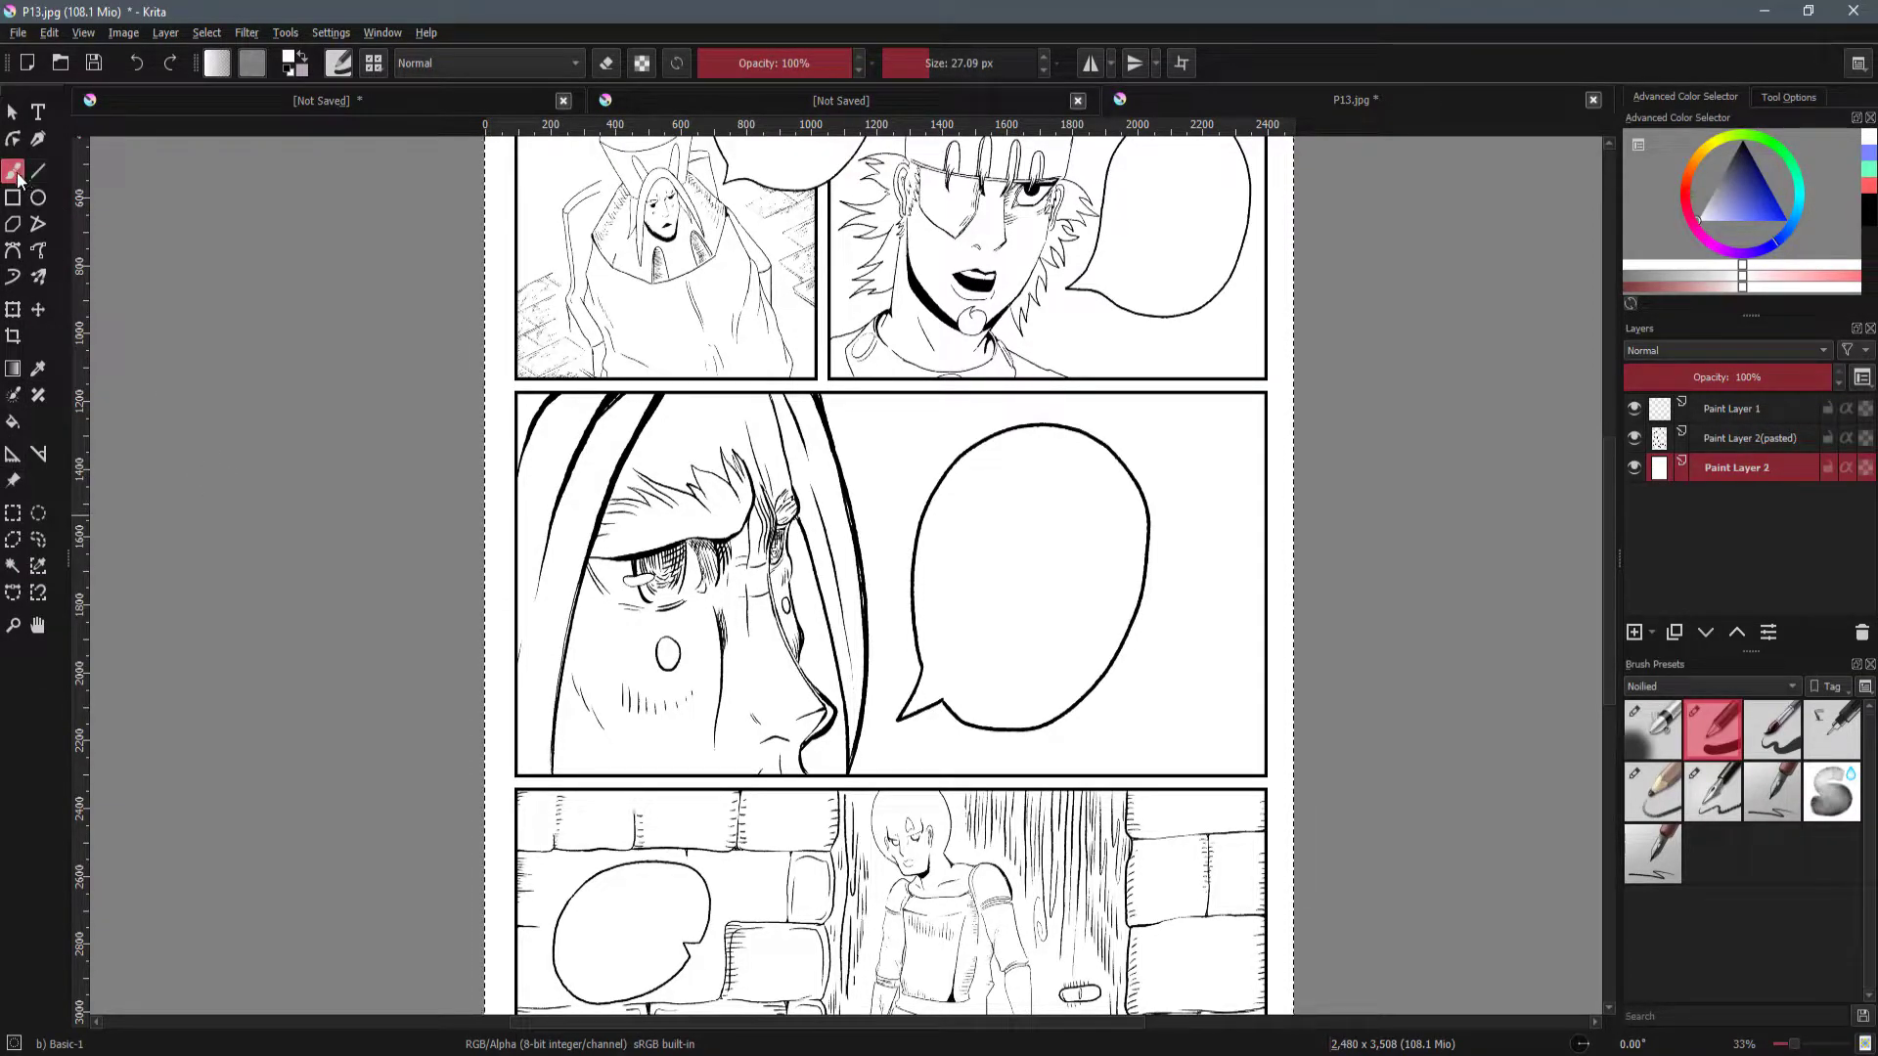
click(13, 513)
drag(817, 521, 1253, 729)
key(b)
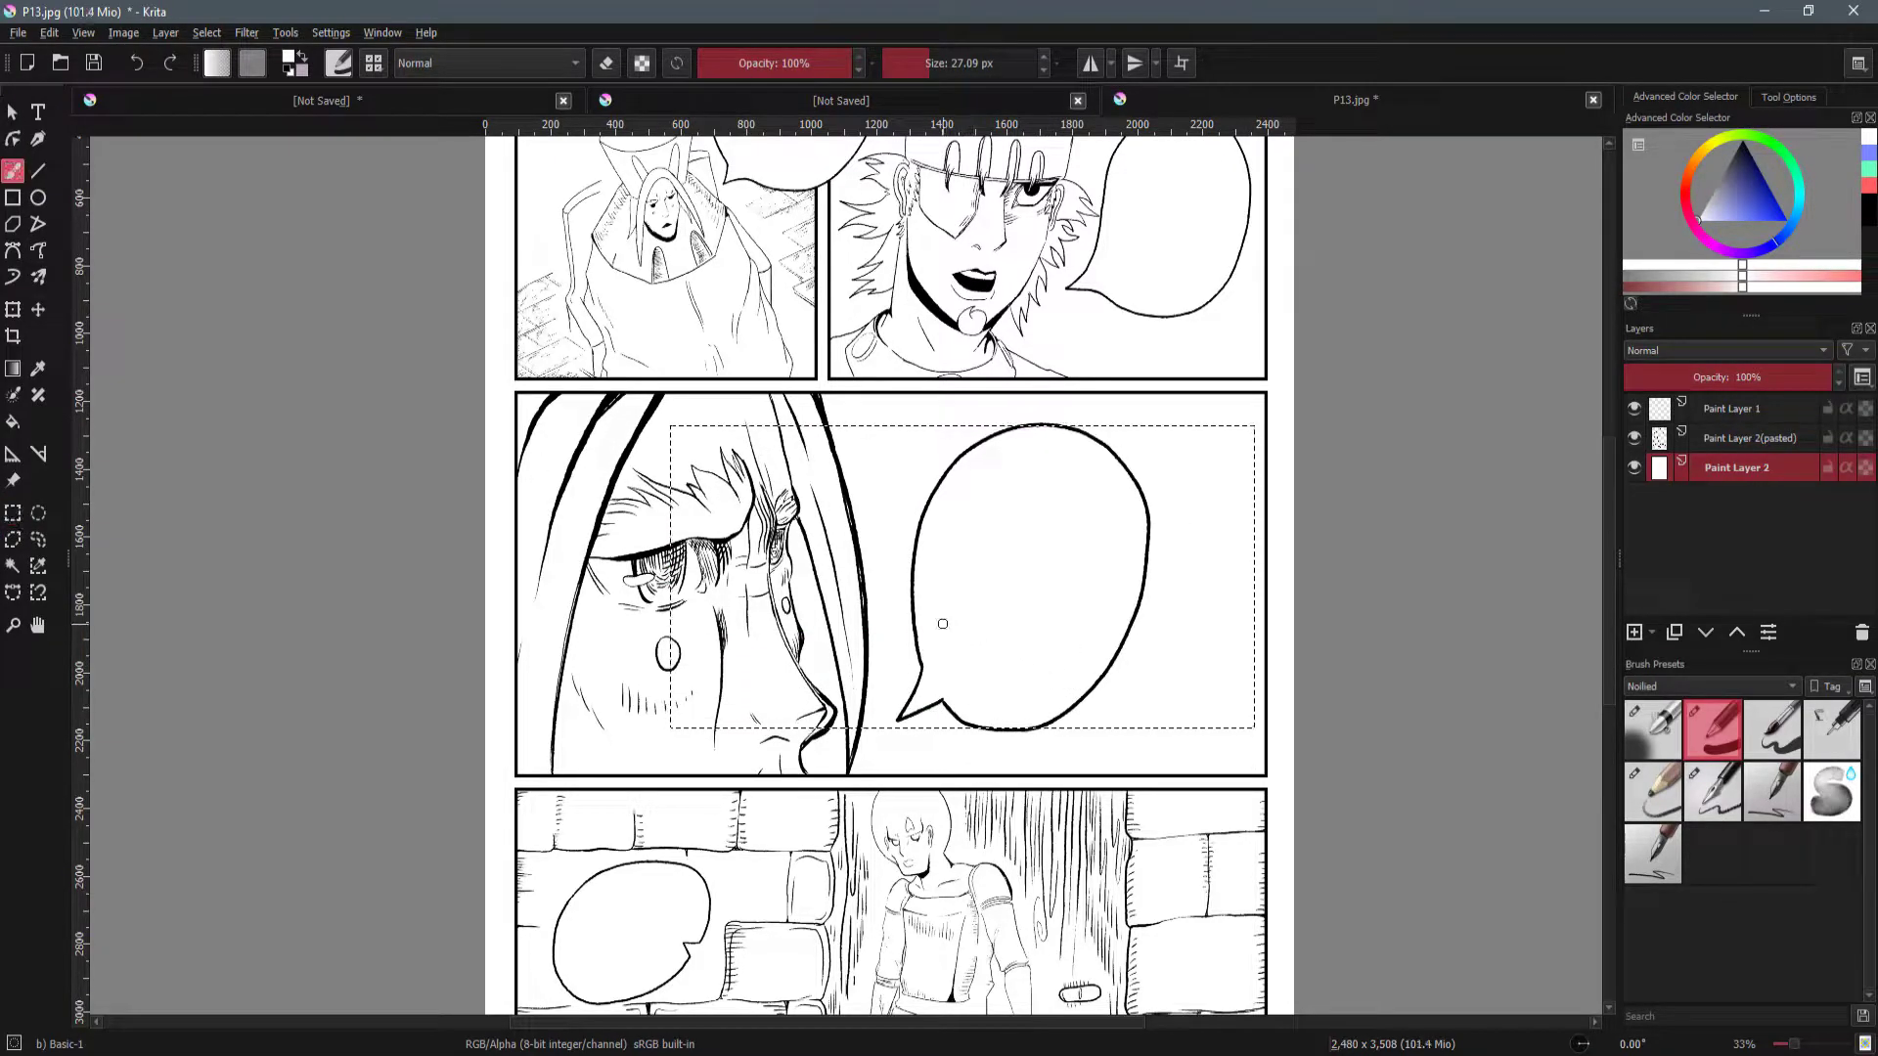
click(1751, 221)
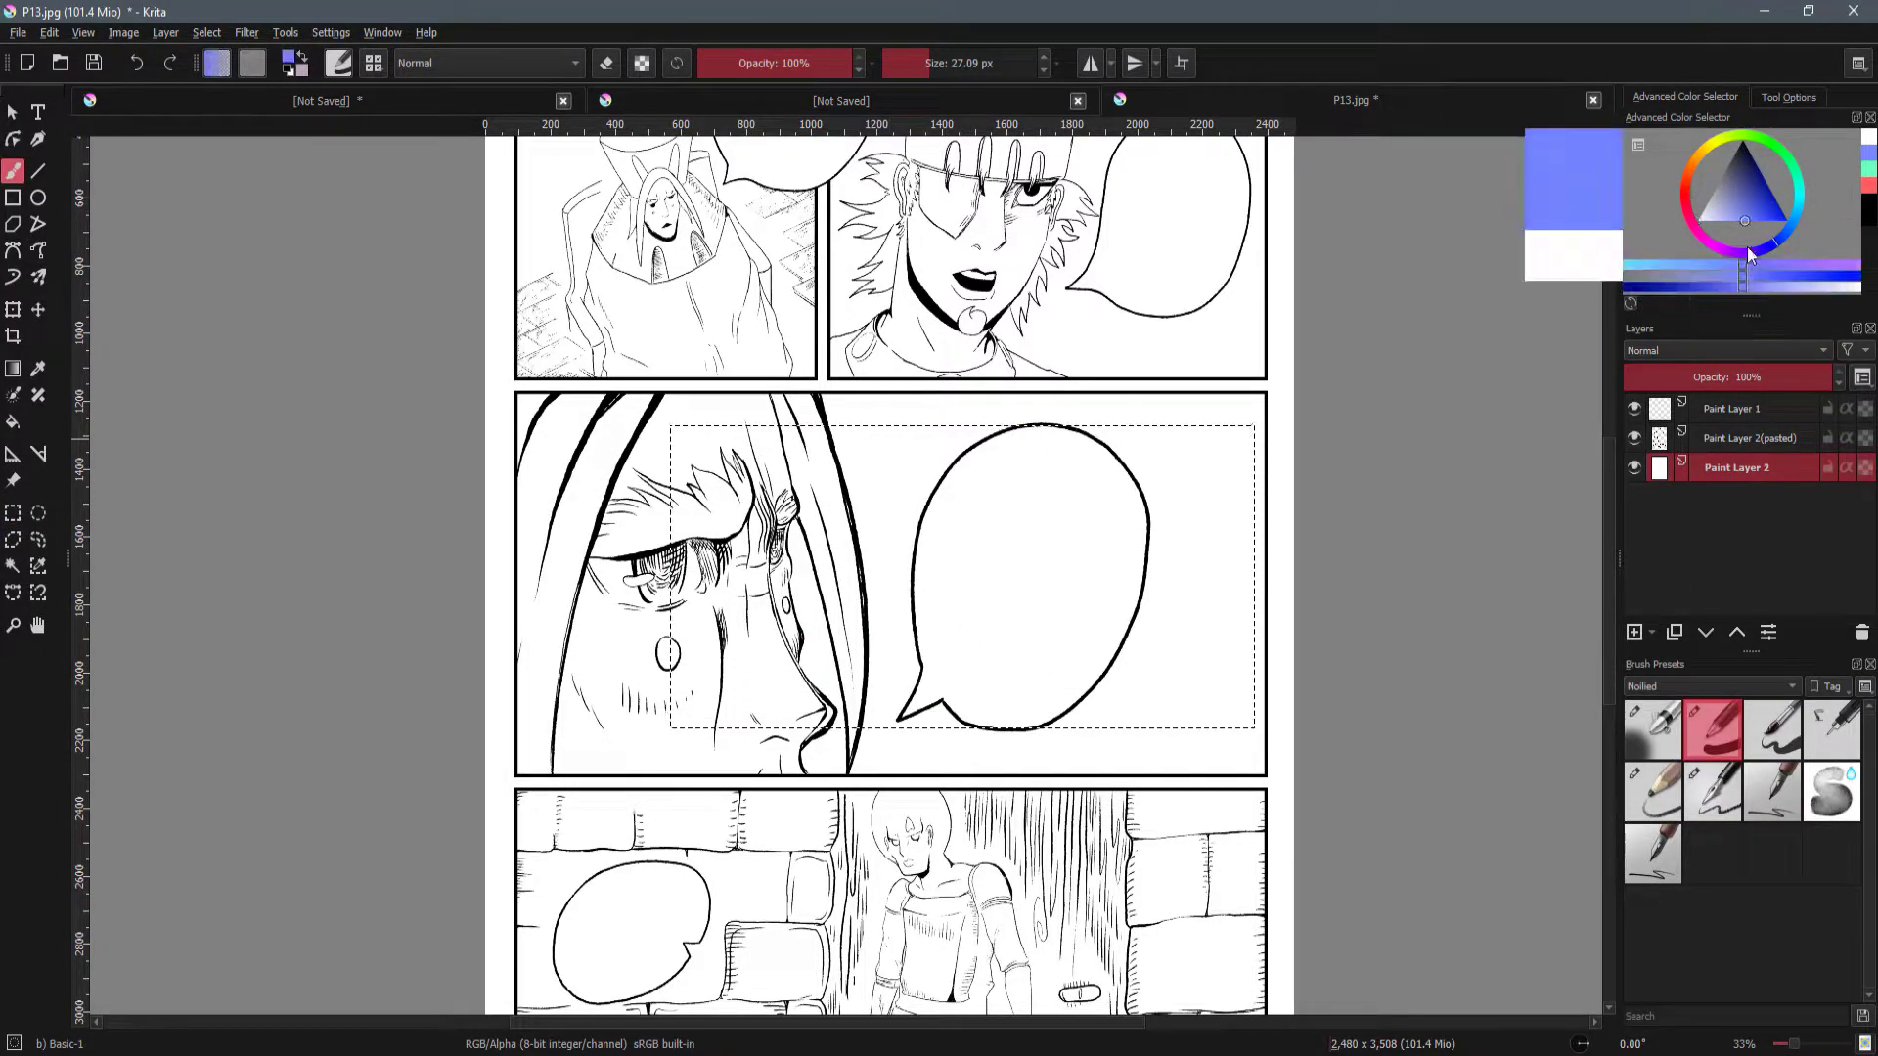
drag(885, 680, 1024, 629)
drag(889, 605, 1075, 634)
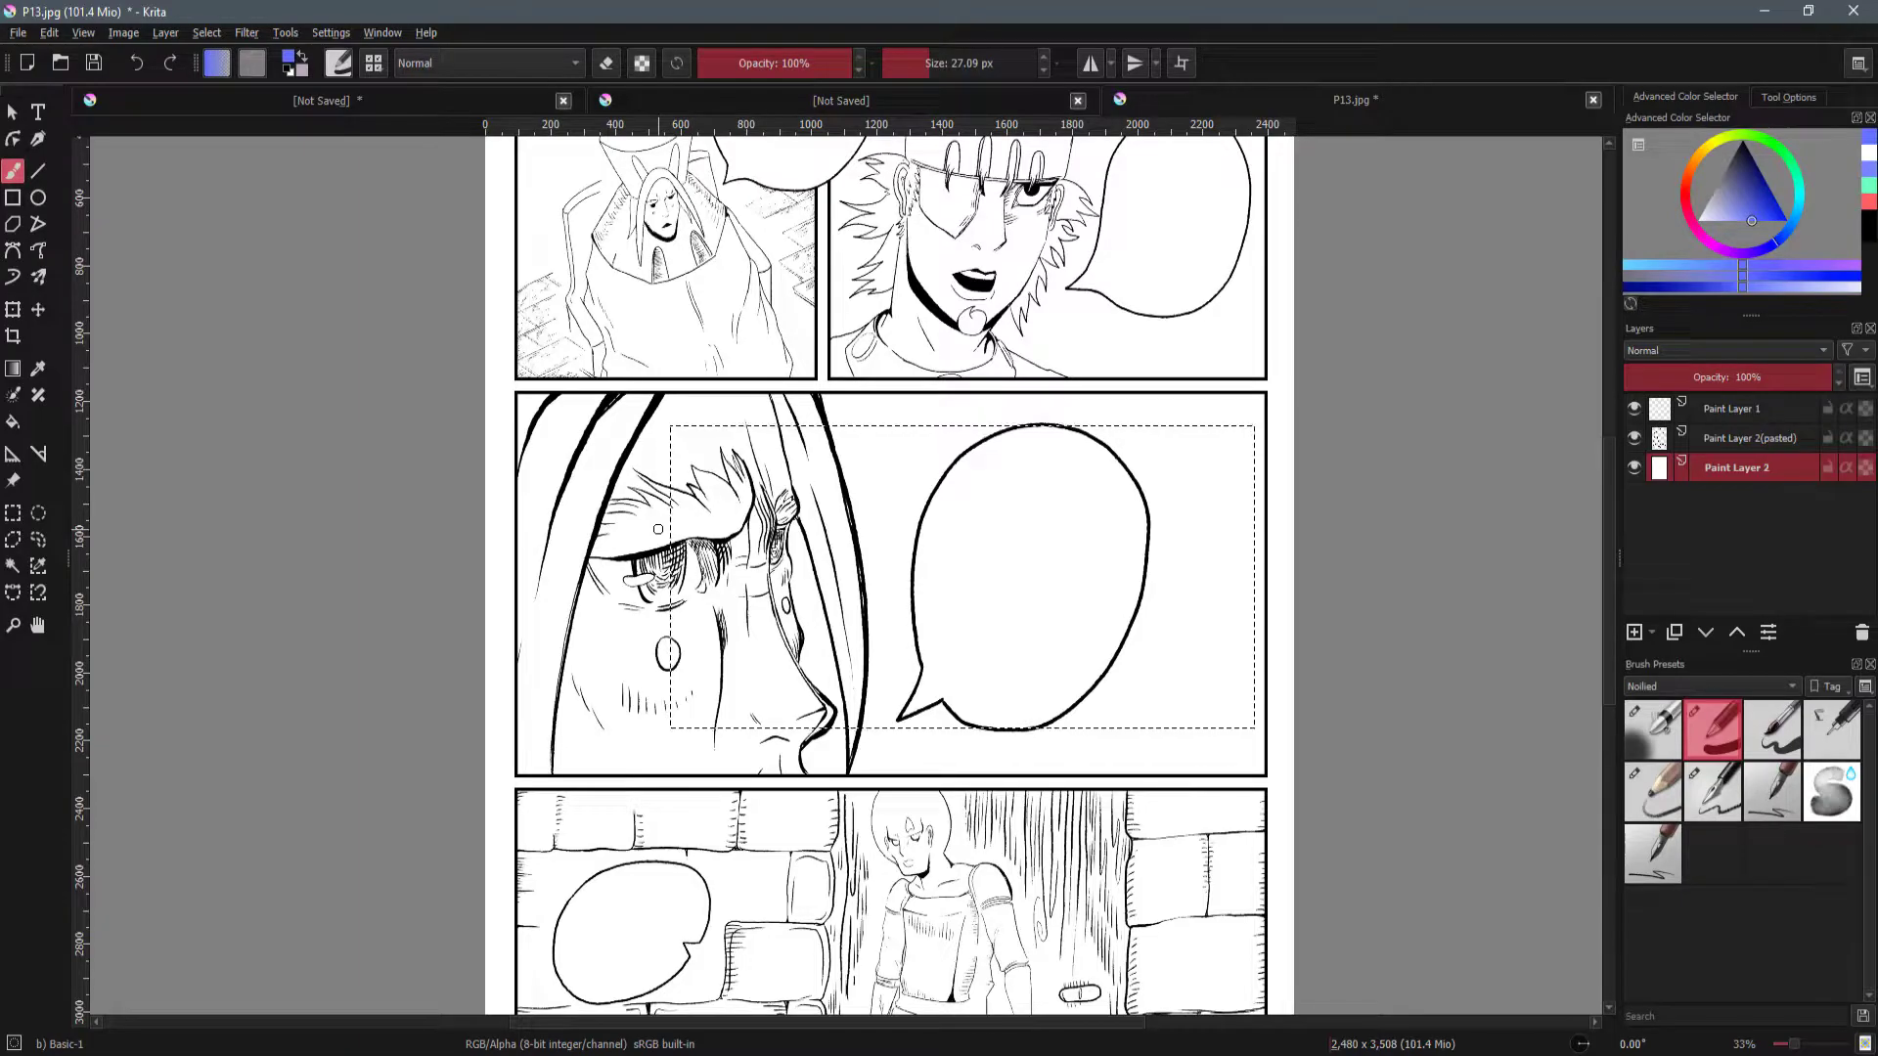
Mirror the canvas view horizontally and back to check the drawing, and look over the page at several zoom levels.
key(m)
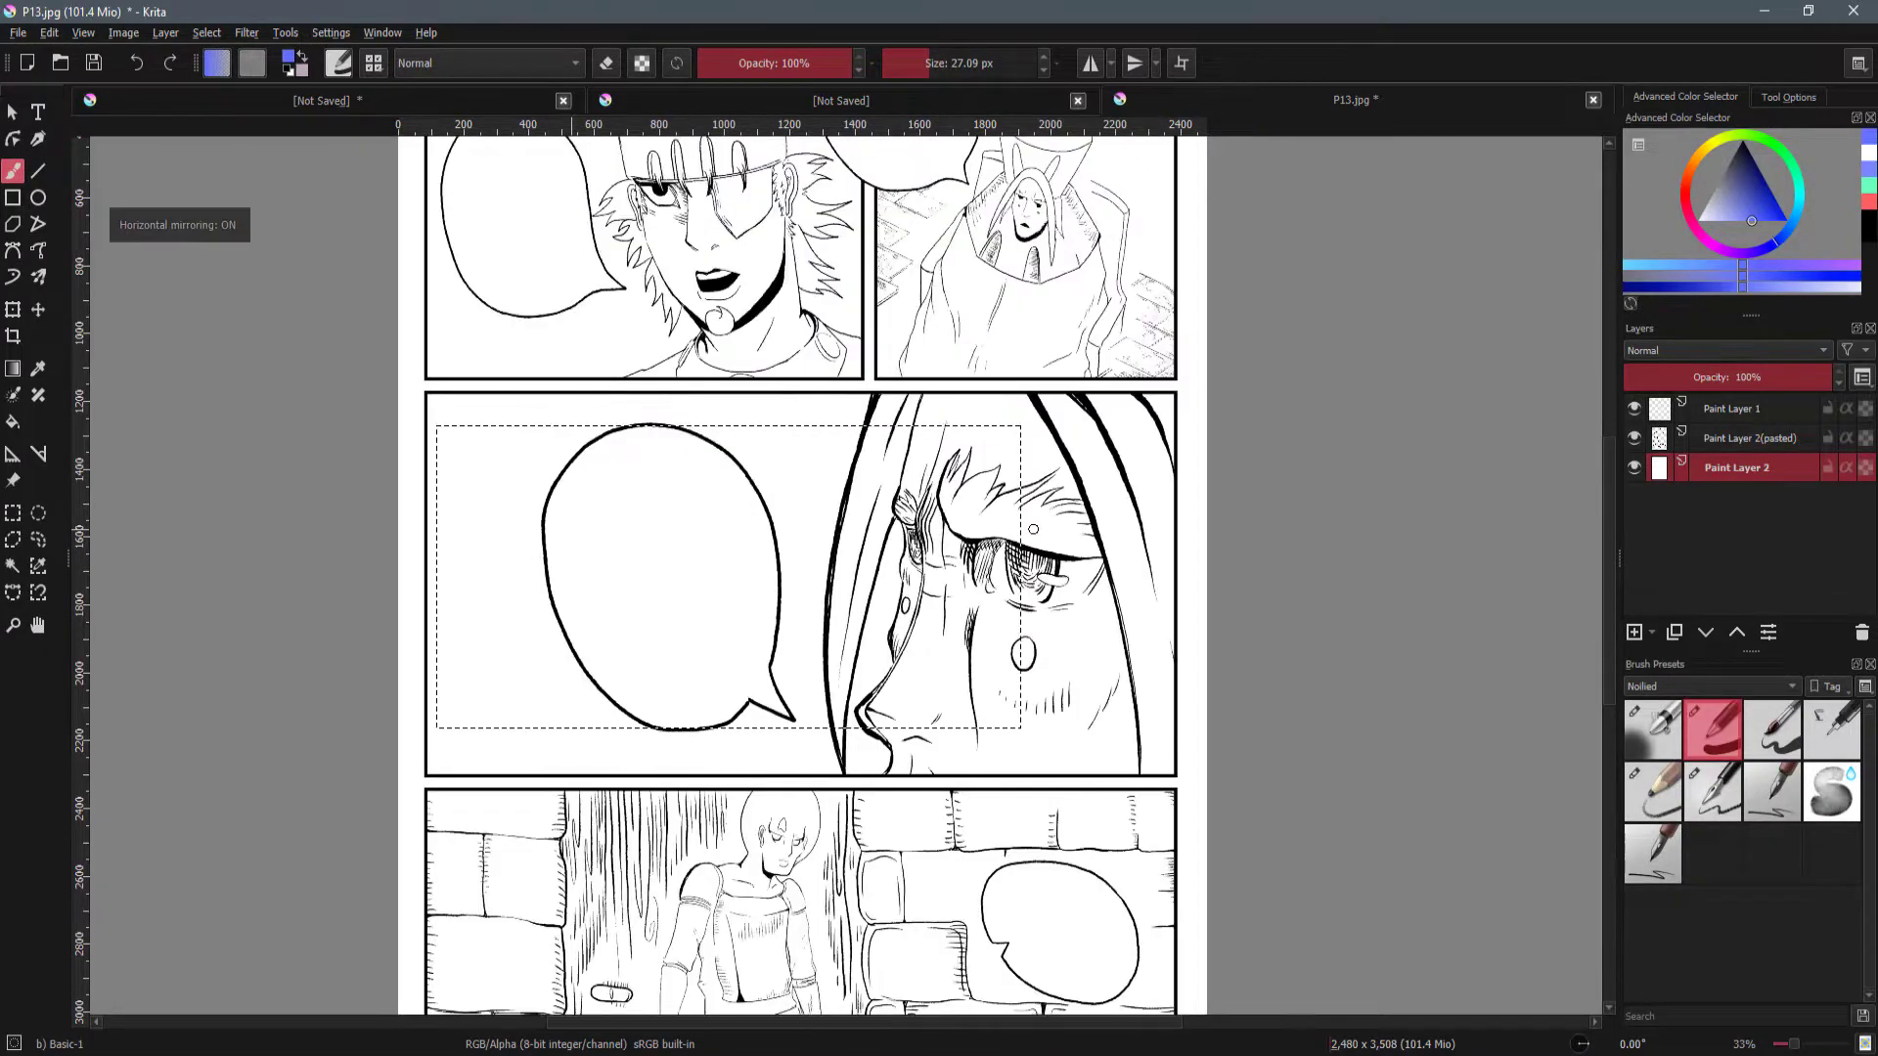
key(m)
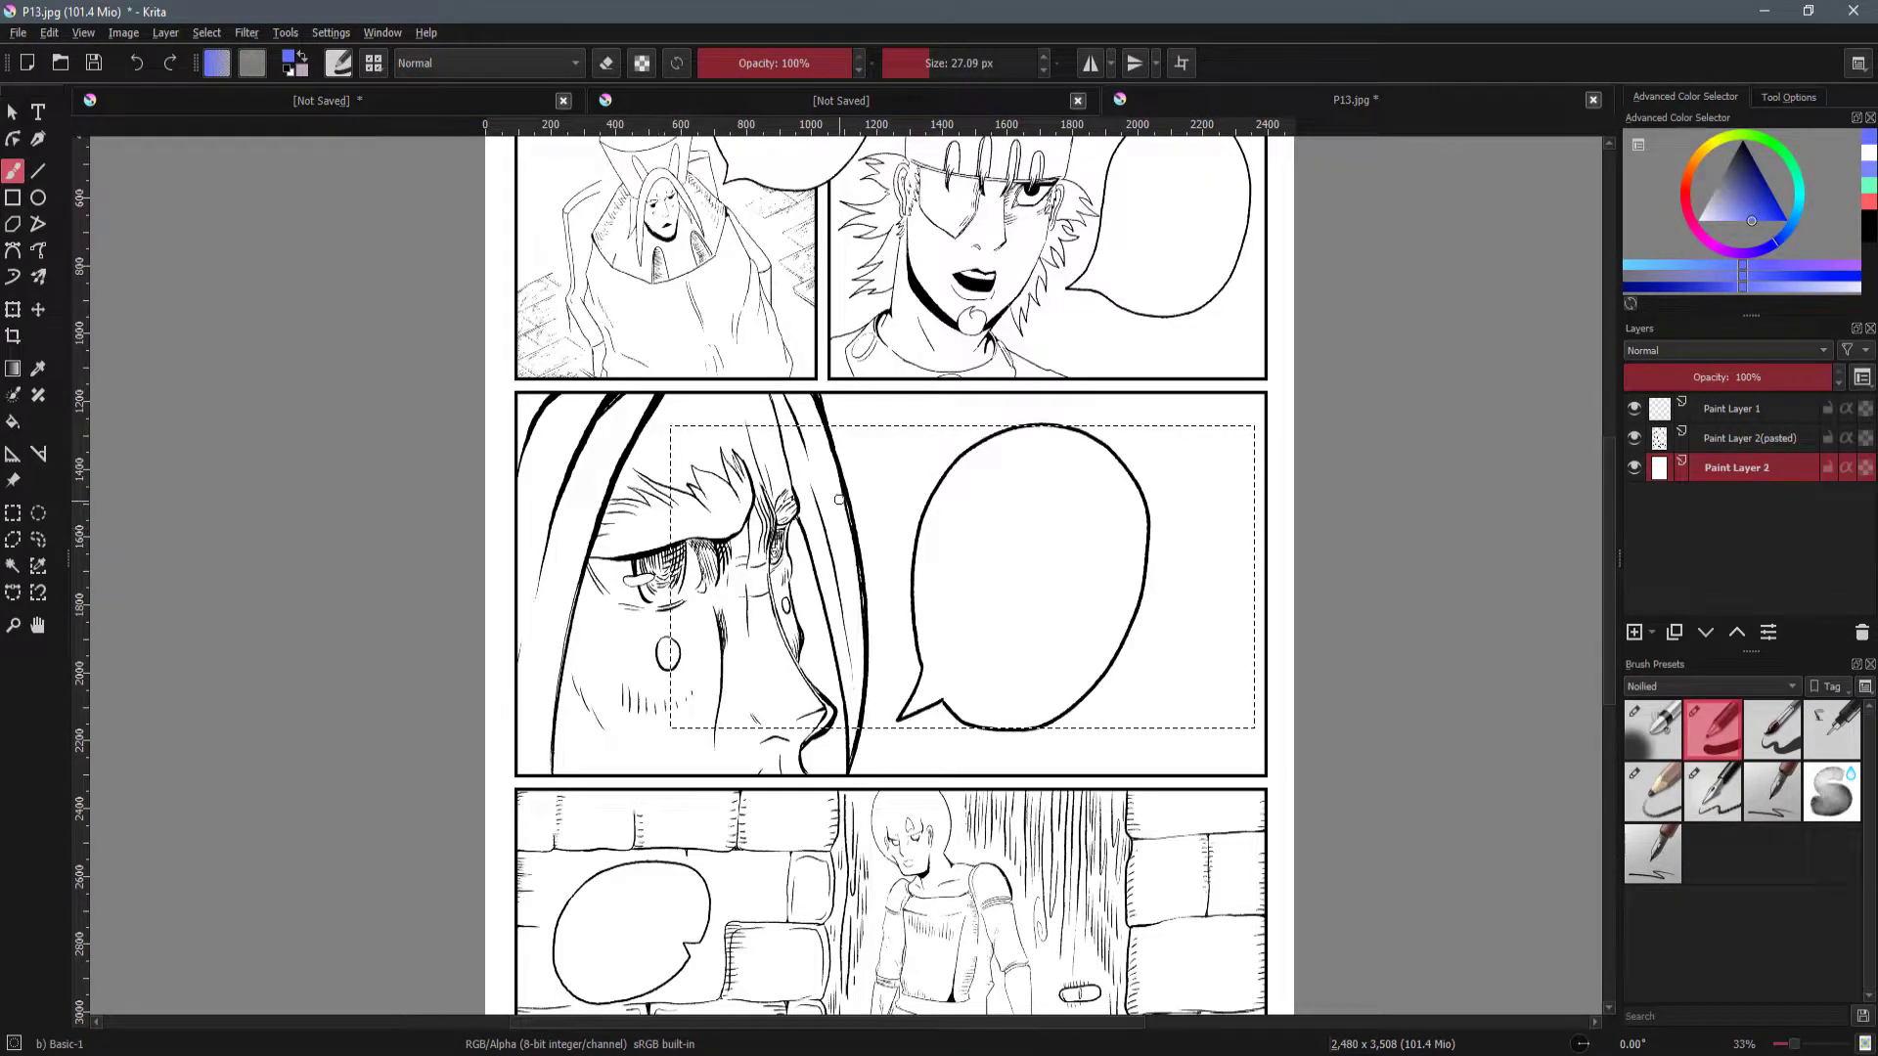
scroll(847, 518, down, 1)
drag(847, 518, 847, 737)
scroll(820, 660, up, 2)
scroll(746, 545, up, 1)
scroll(846, 568, down, 3)
drag(846, 568, 846, 450)
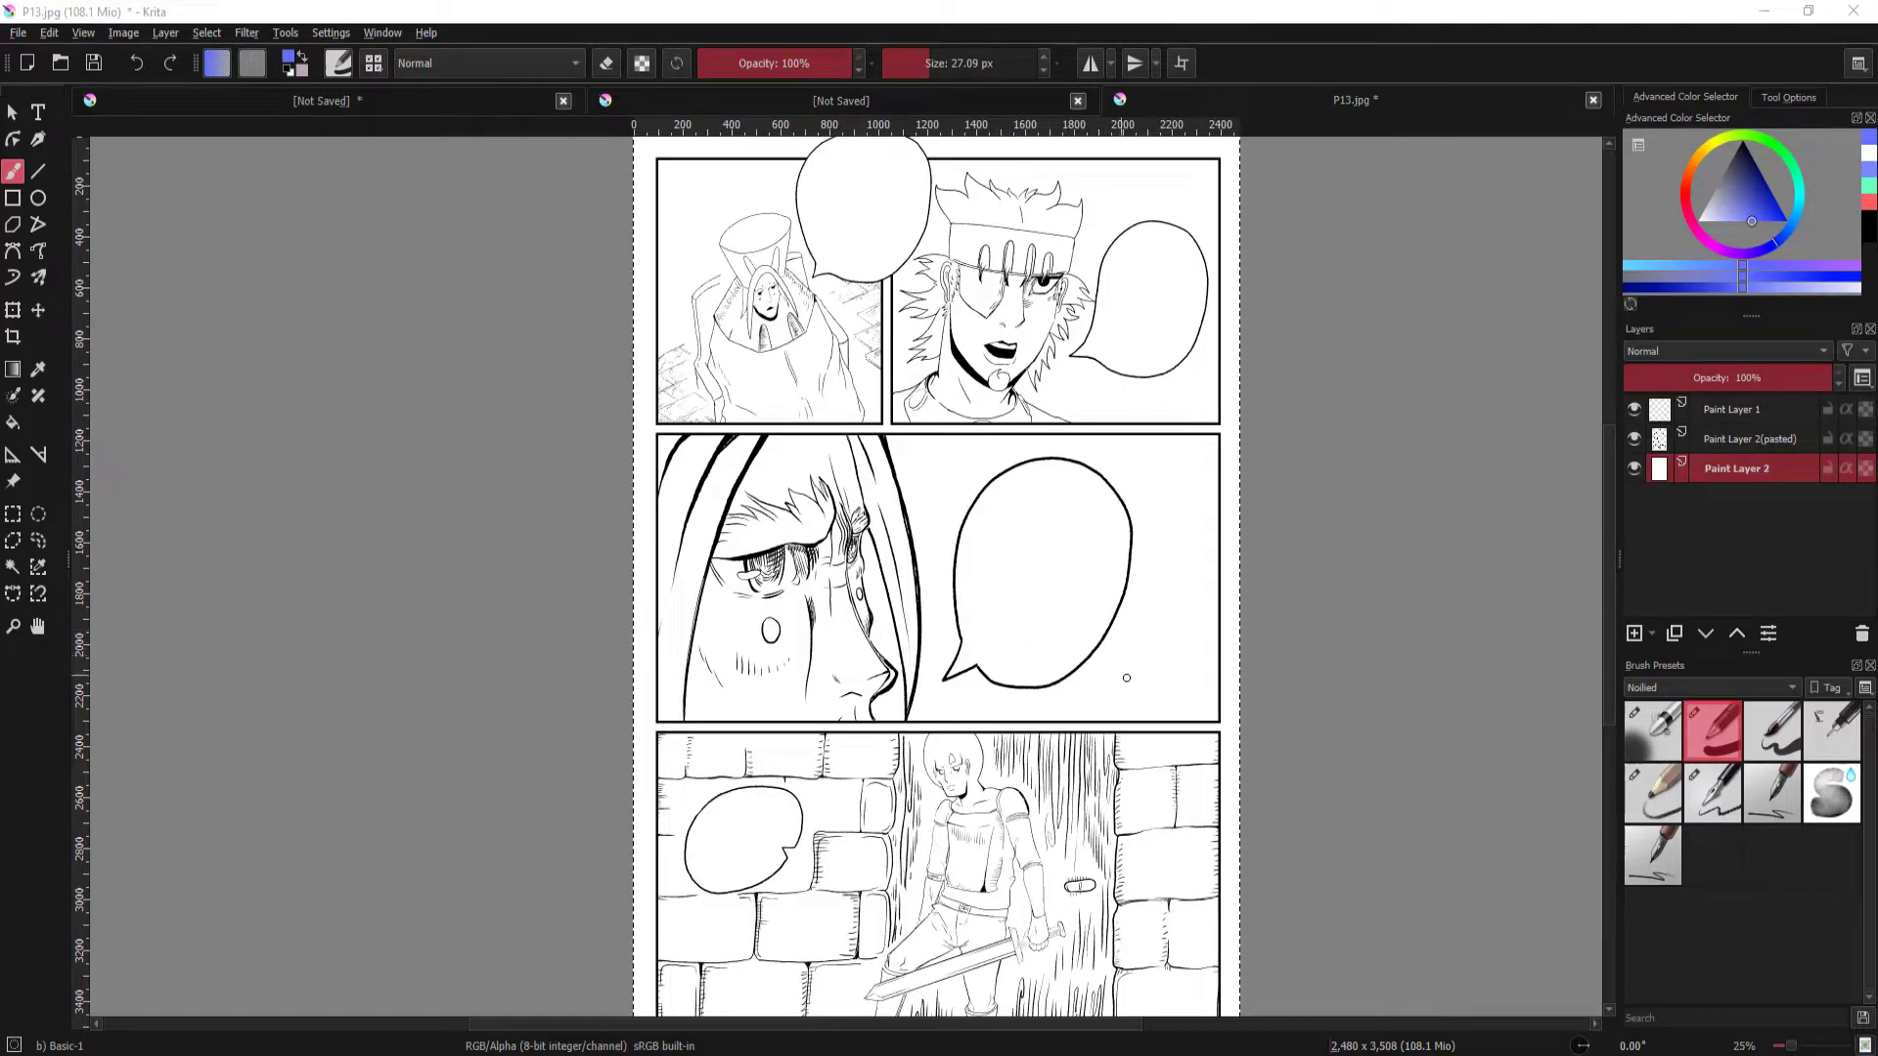
Rotate the canvas view to different angles, reset the rotation to upright and review the whole page.
drag(1126, 678, 973, 421)
mouse_move(1036, 361)
mouse_down()
mouse_move(1035, 639)
mouse_move(1092, 594)
mouse_move(1051, 651)
mouse_up()
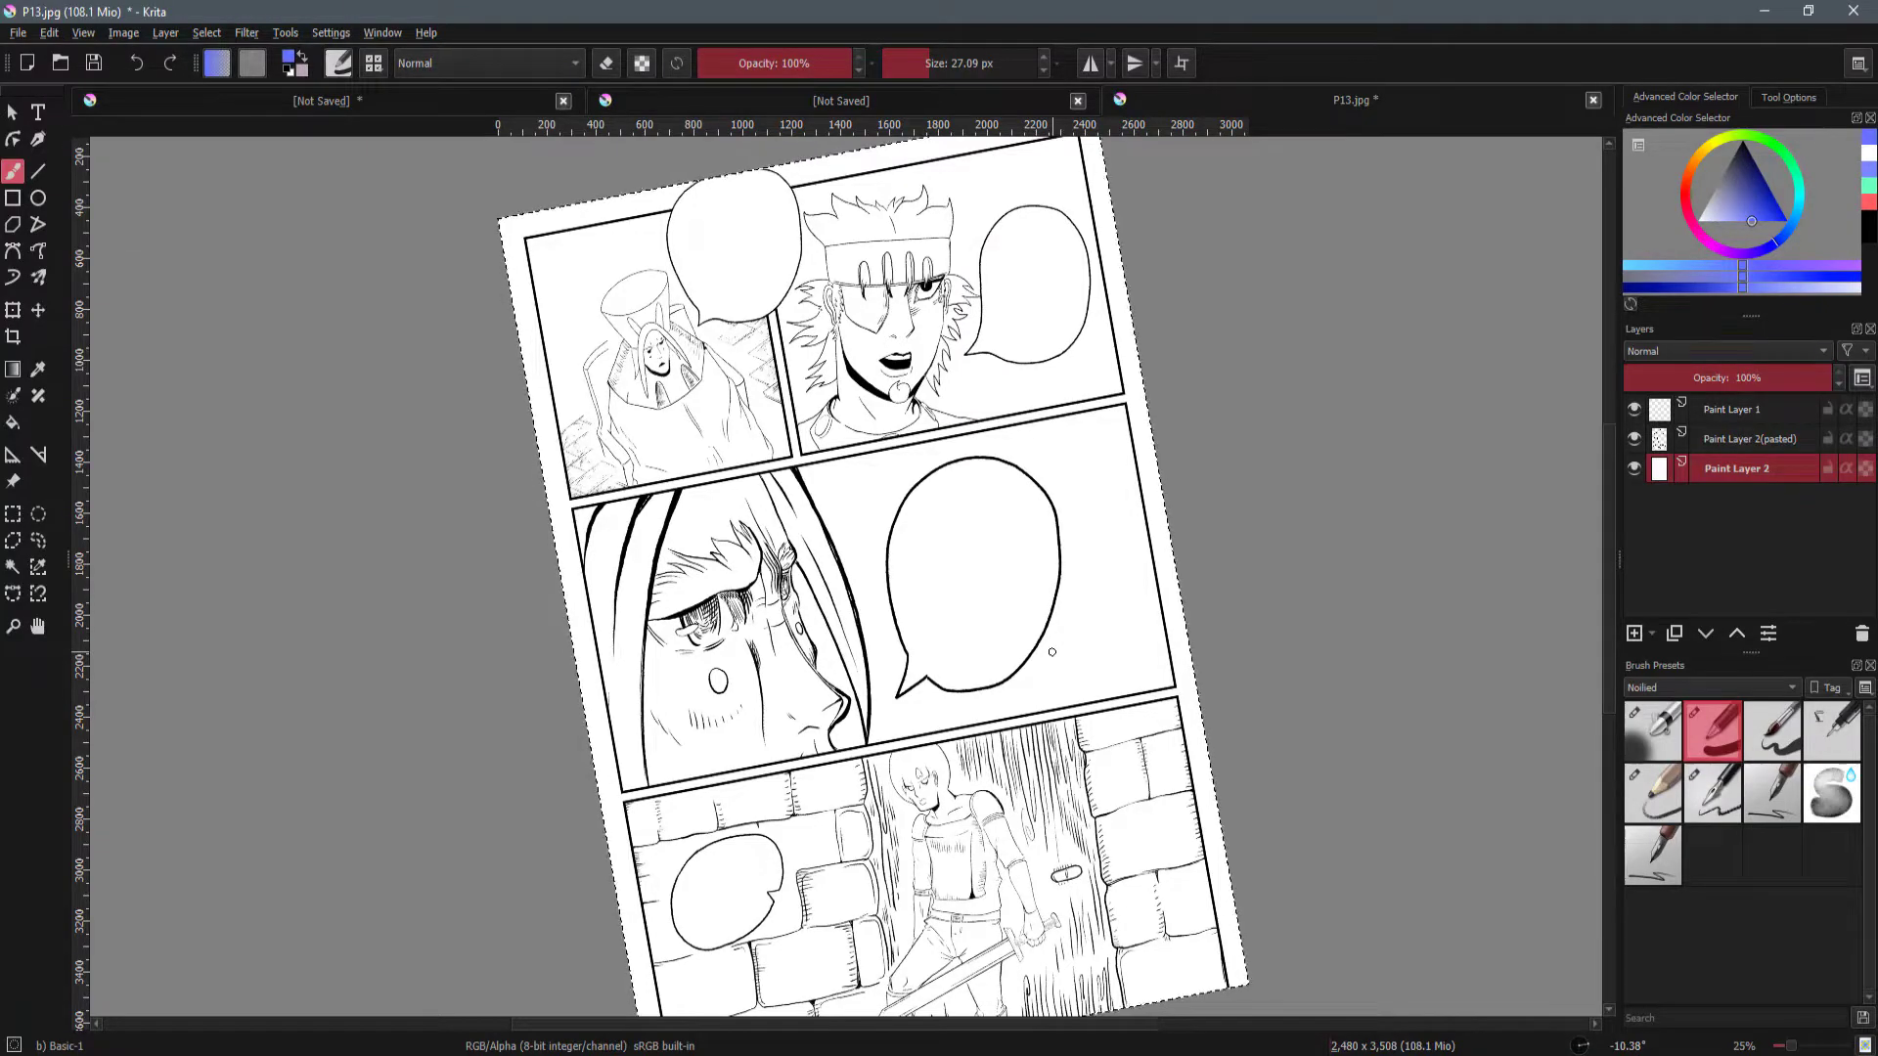
mouse_move(1066, 633)
mouse_down()
mouse_move(1027, 398)
mouse_move(983, 332)
mouse_move(985, 361)
mouse_move(977, 314)
mouse_move(1018, 428)
mouse_up()
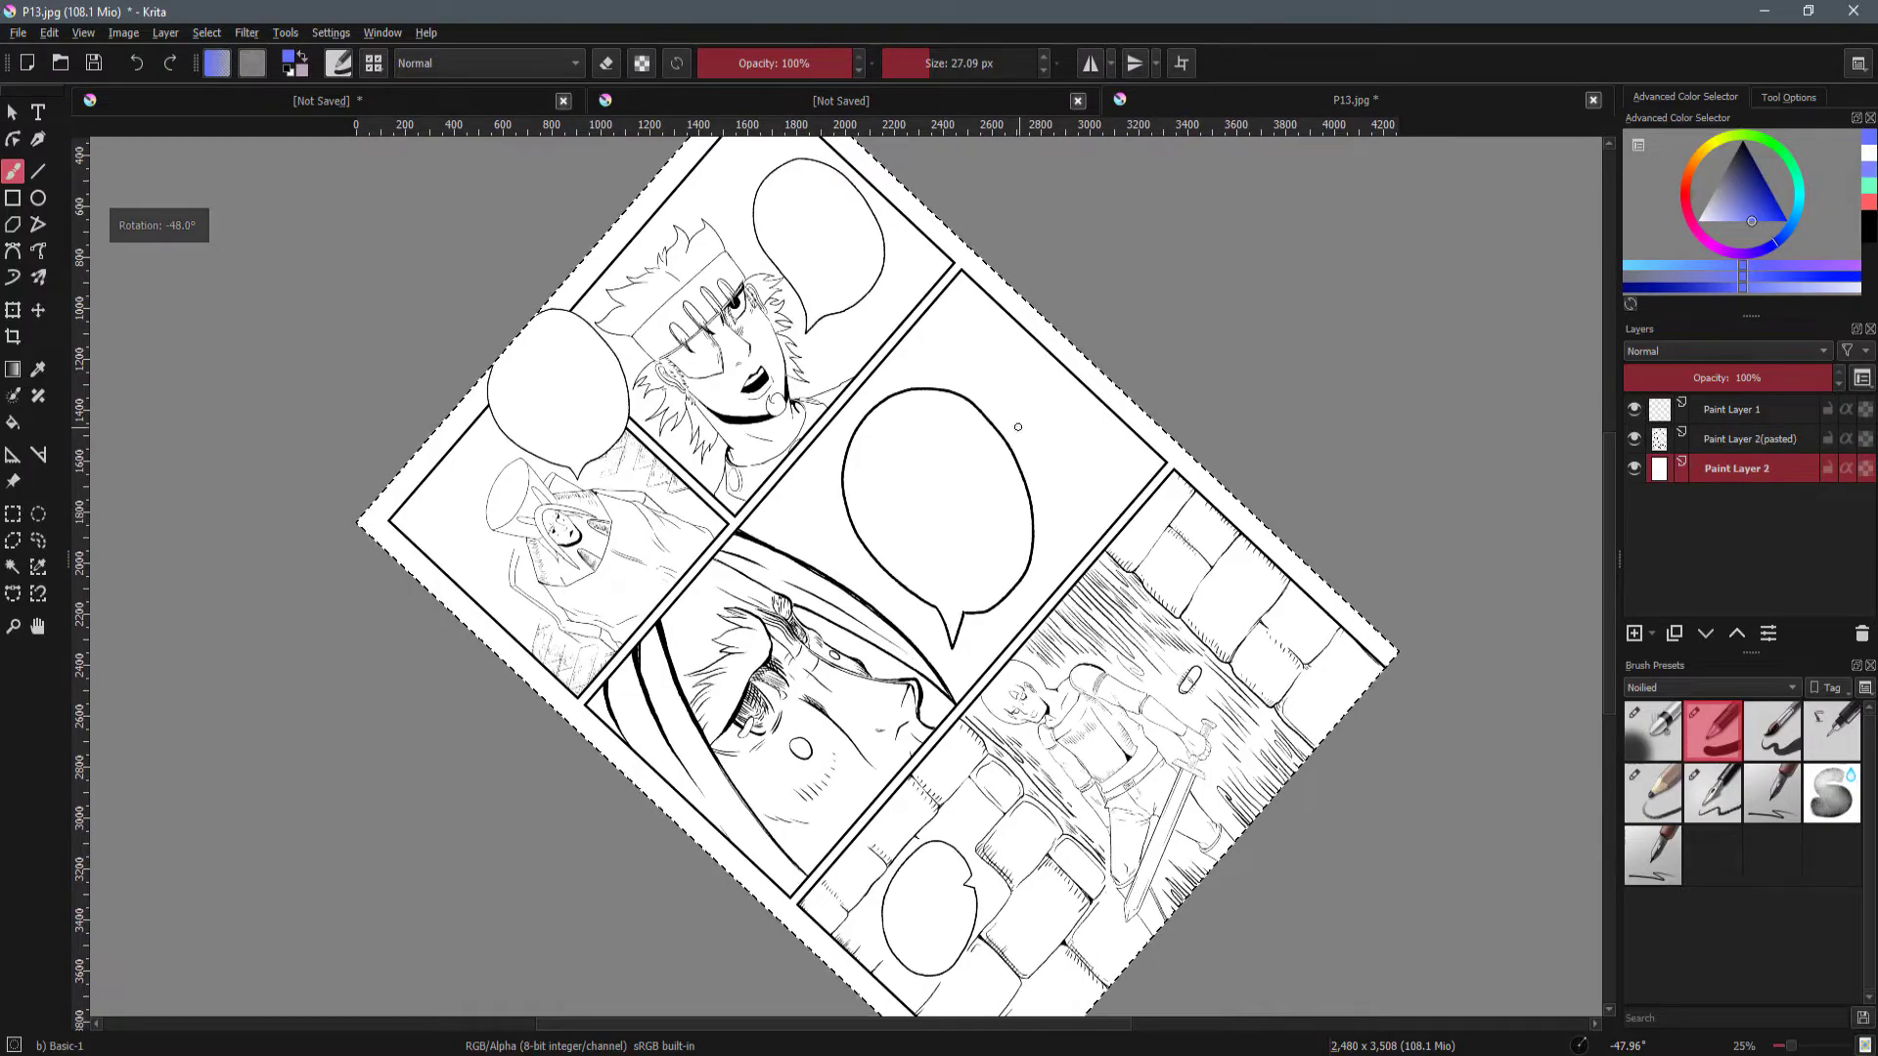
key(5)
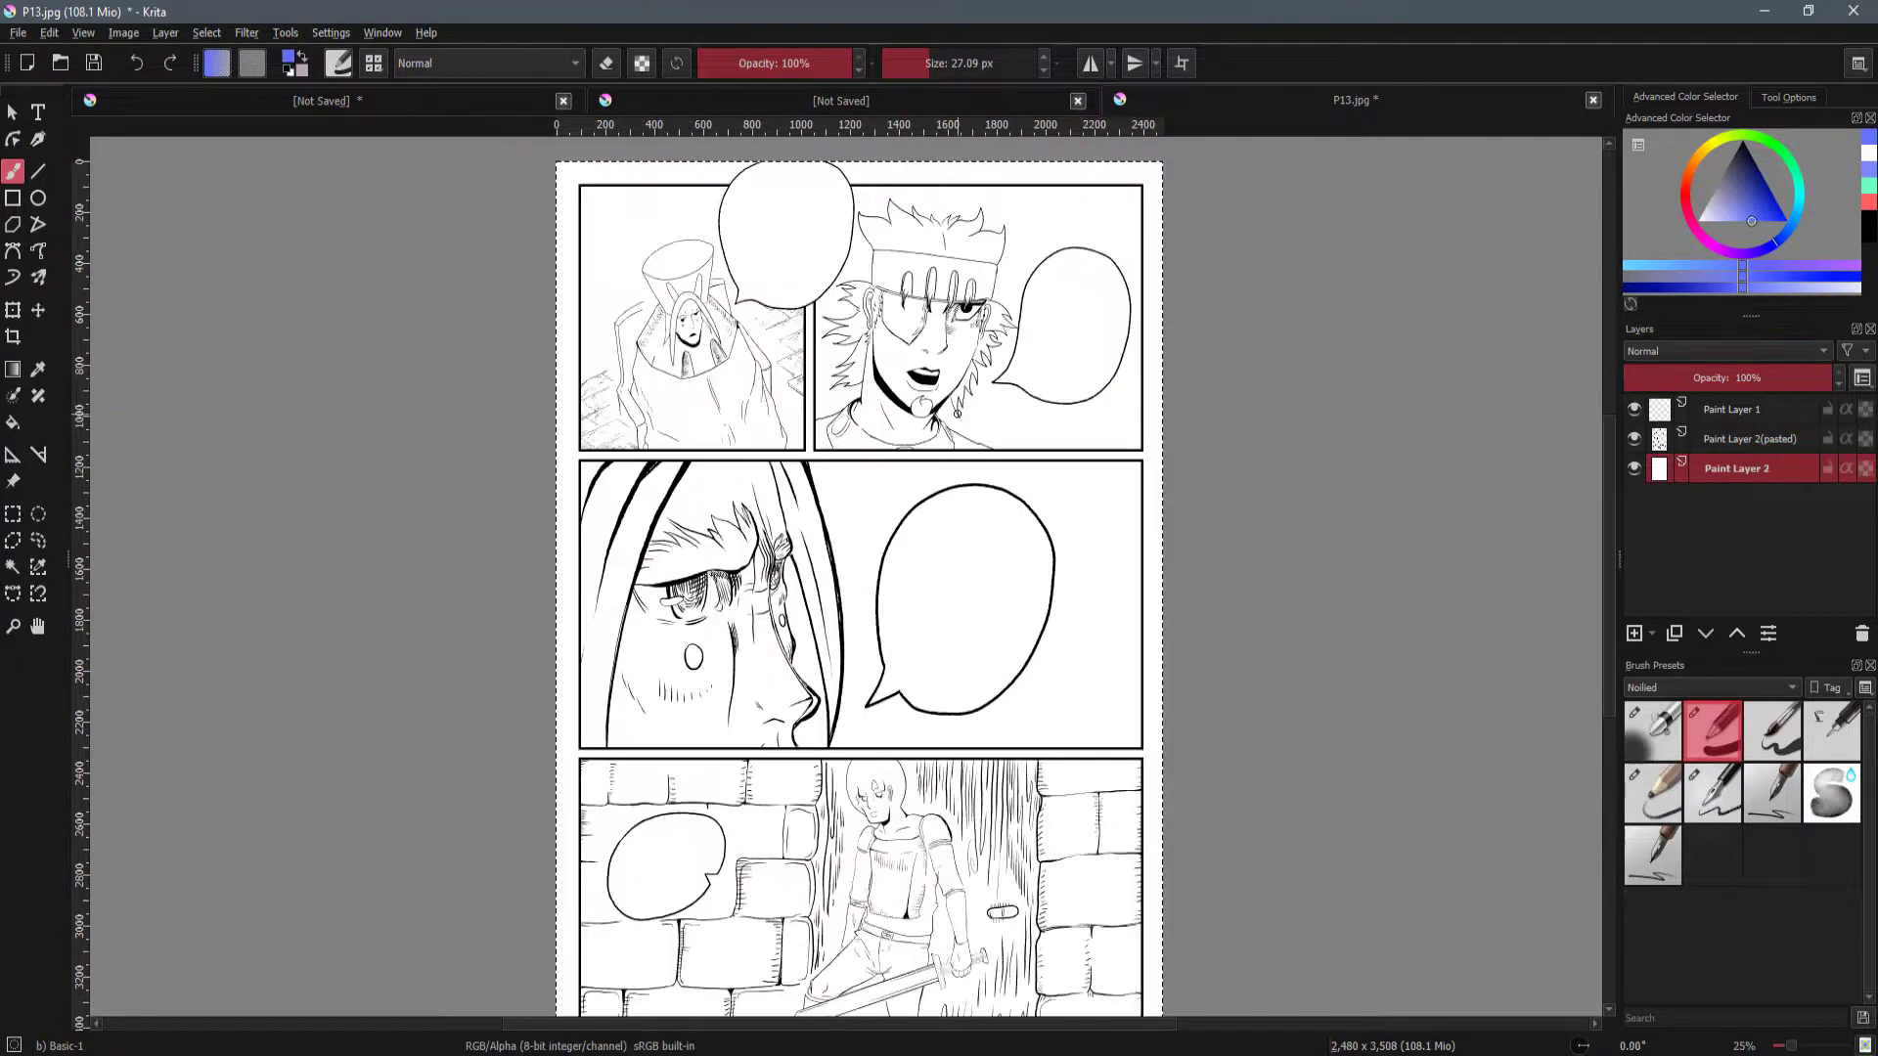
mouse_move(953, 411)
mouse_down()
mouse_move(1082, 532)
mouse_move(1057, 586)
mouse_move(997, 574)
mouse_move(990, 475)
mouse_move(965, 444)
mouse_up()
scroll(1016, 553, up, 2)
scroll(1016, 553, down, 3)
key(5)
scroll(999, 483, up, 2)
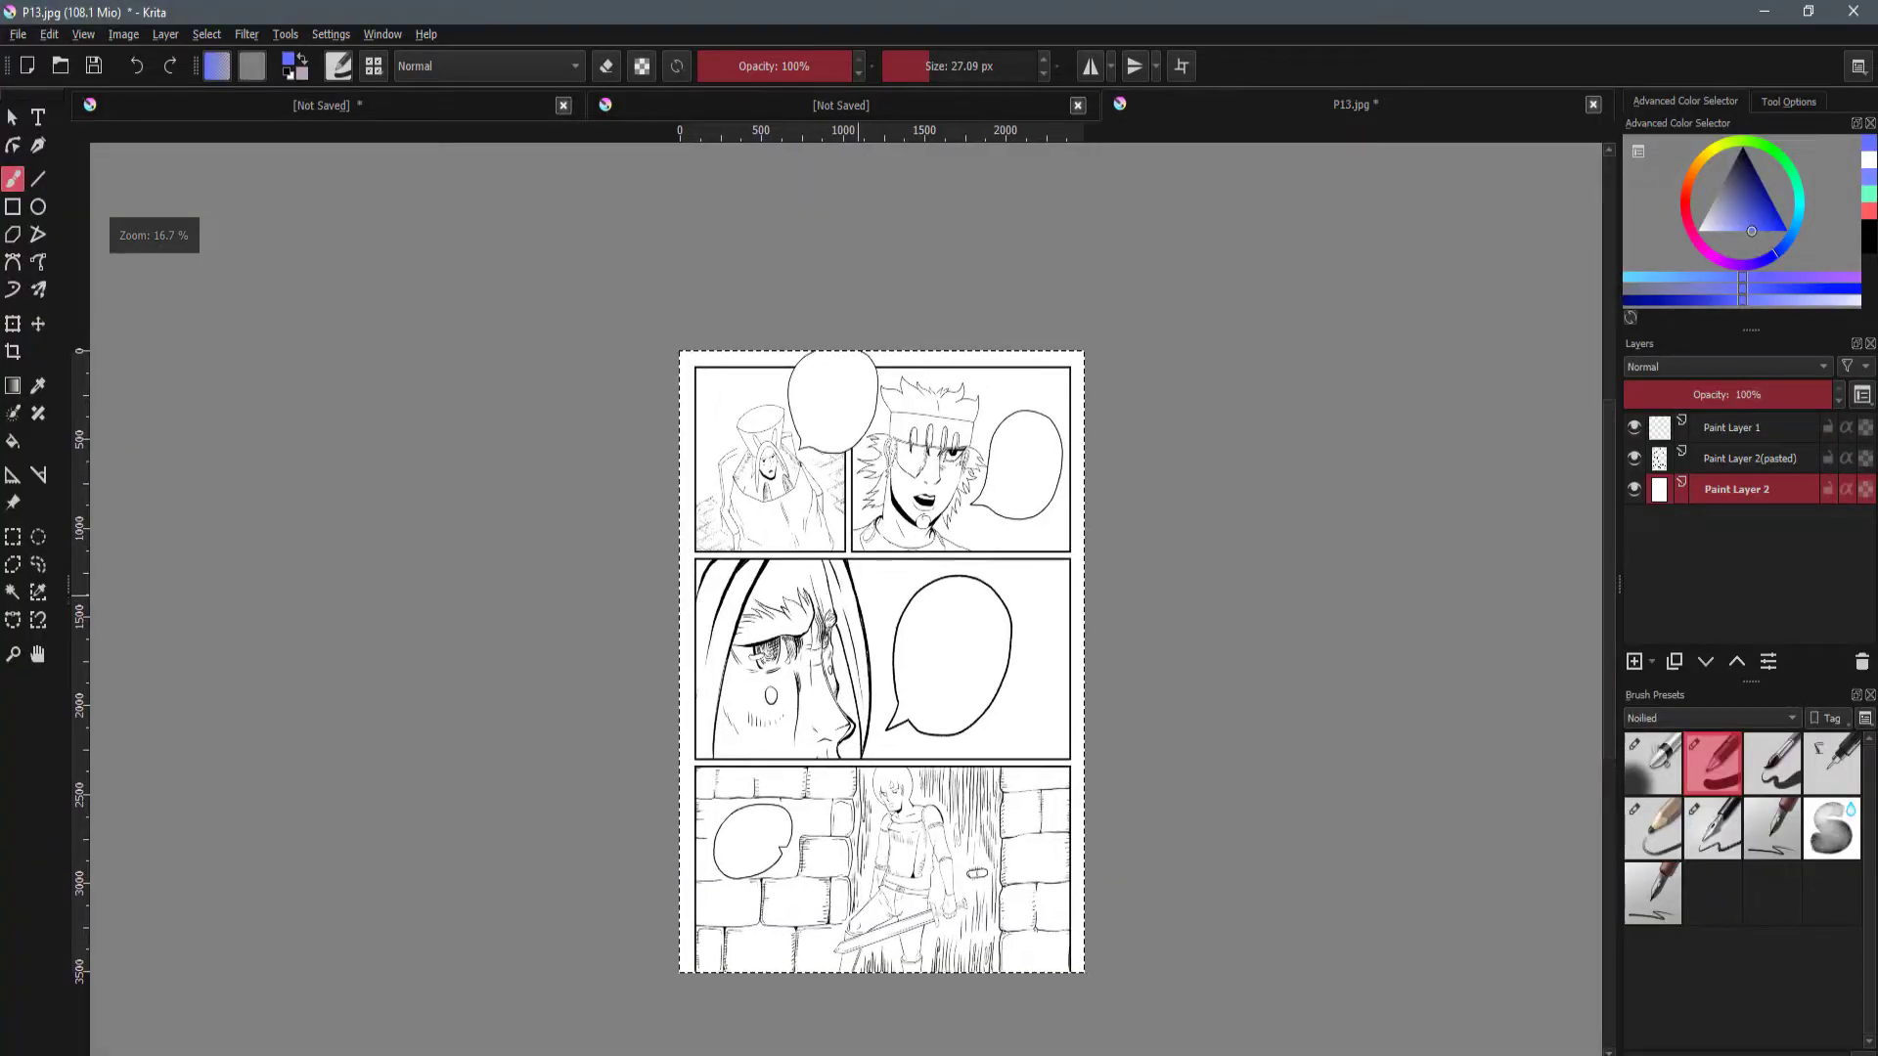
Create a text box inside the speech bubble above the first panel of the page.
scroll(891, 536, up, 2)
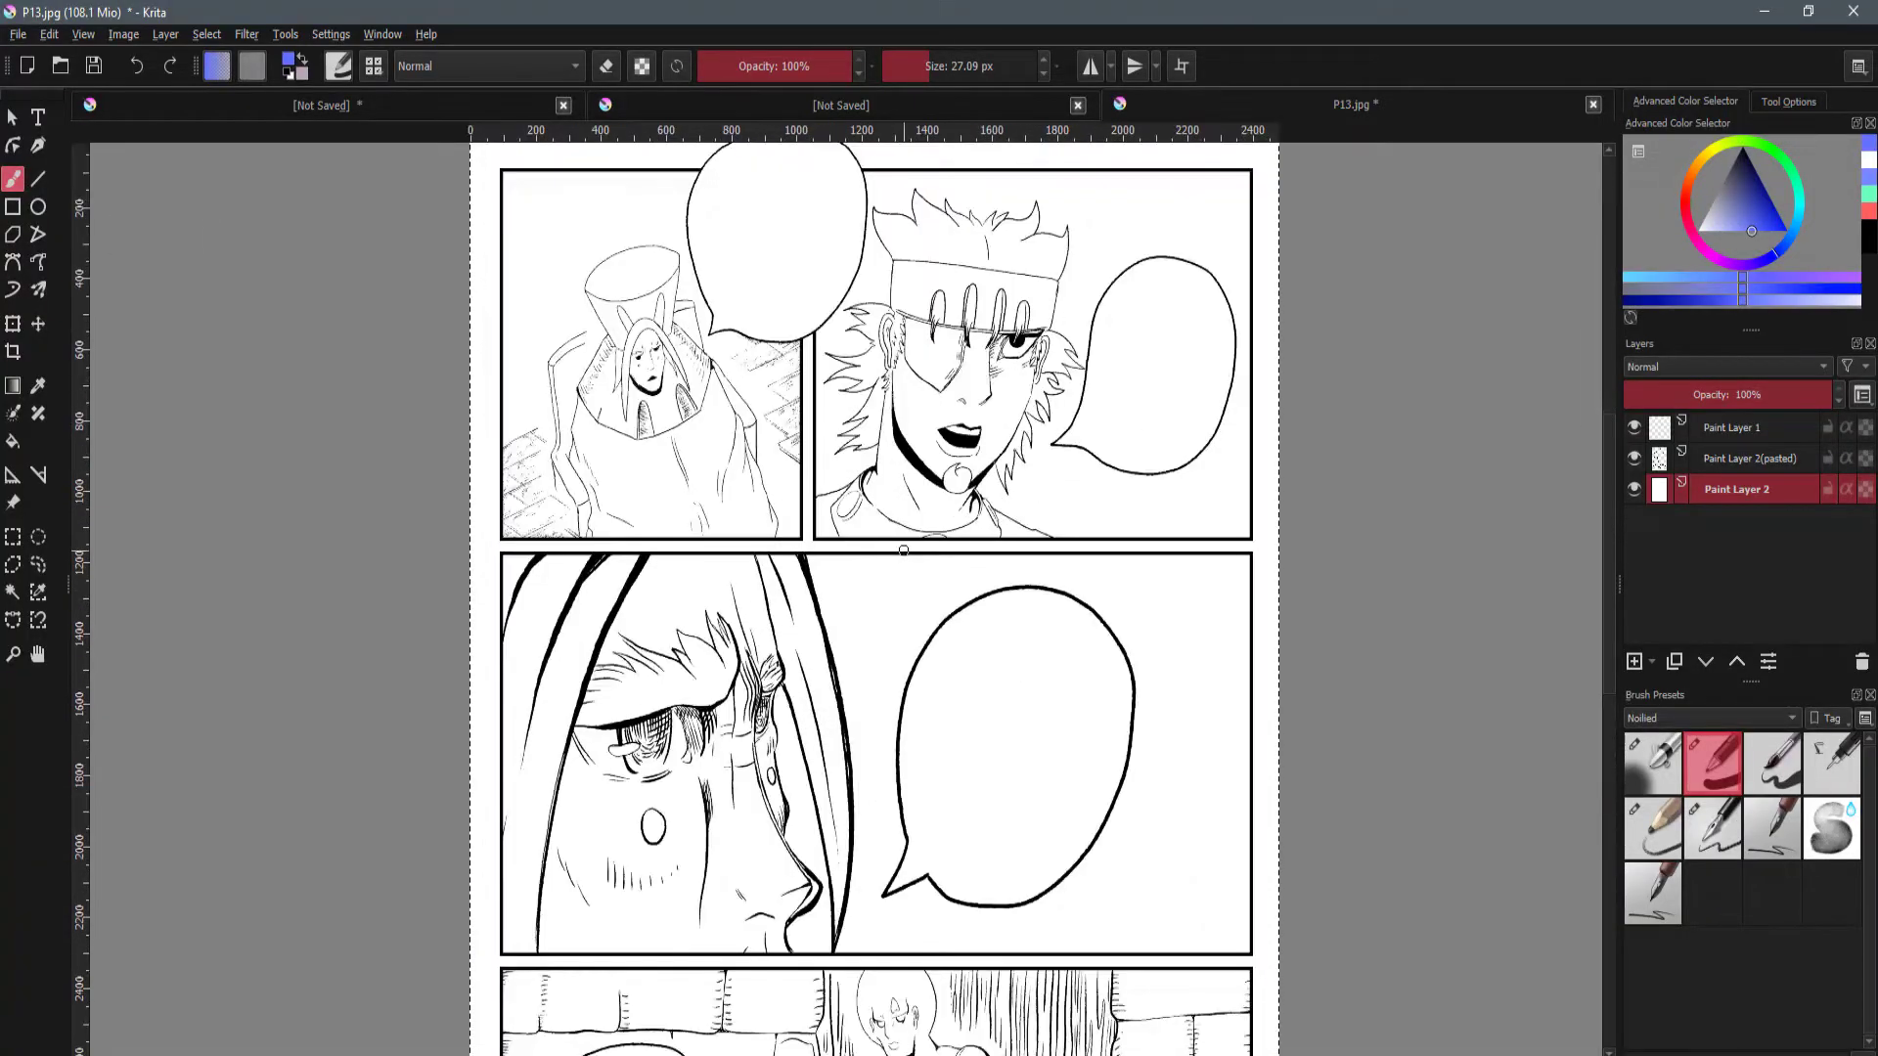
drag(892, 535, 907, 559)
scroll(731, 402, up, 1)
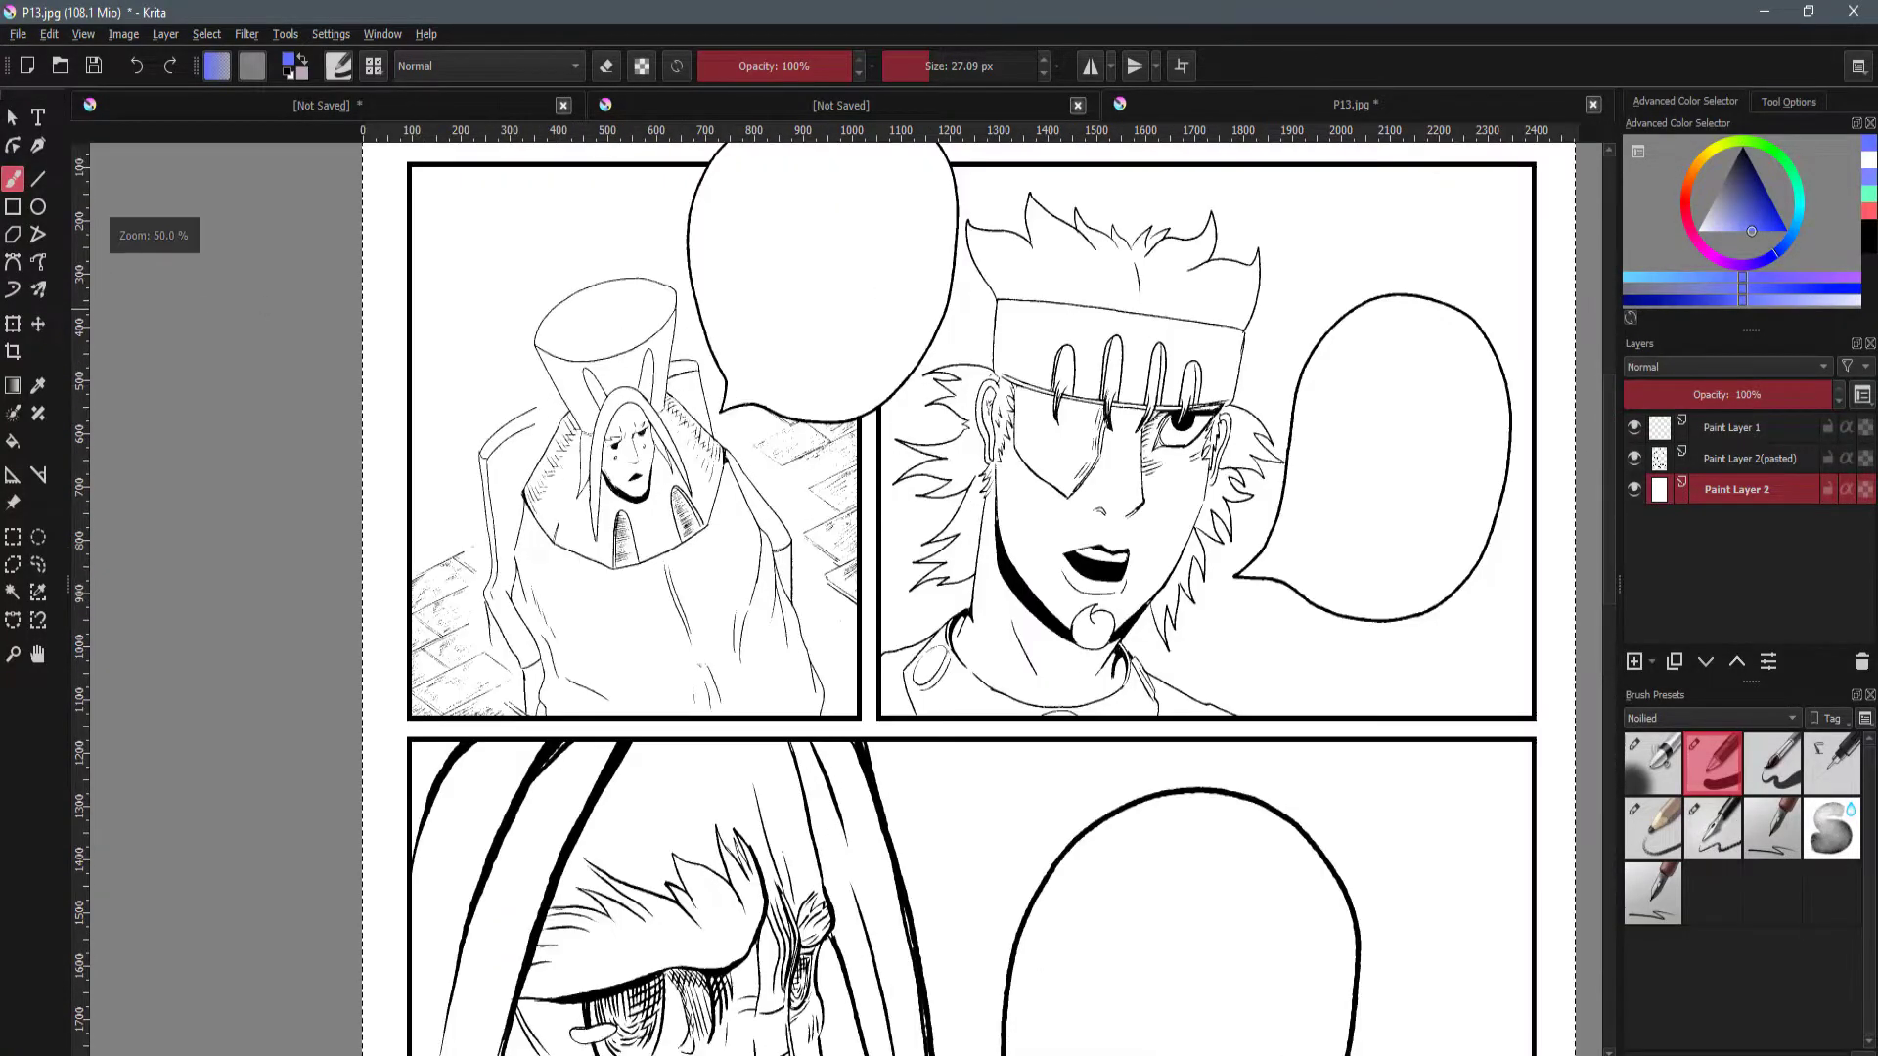
click(41, 113)
drag(788, 403, 721, 616)
scroll(657, 445, down, 1)
scroll(688, 467, up, 1)
drag(716, 493, 966, 665)
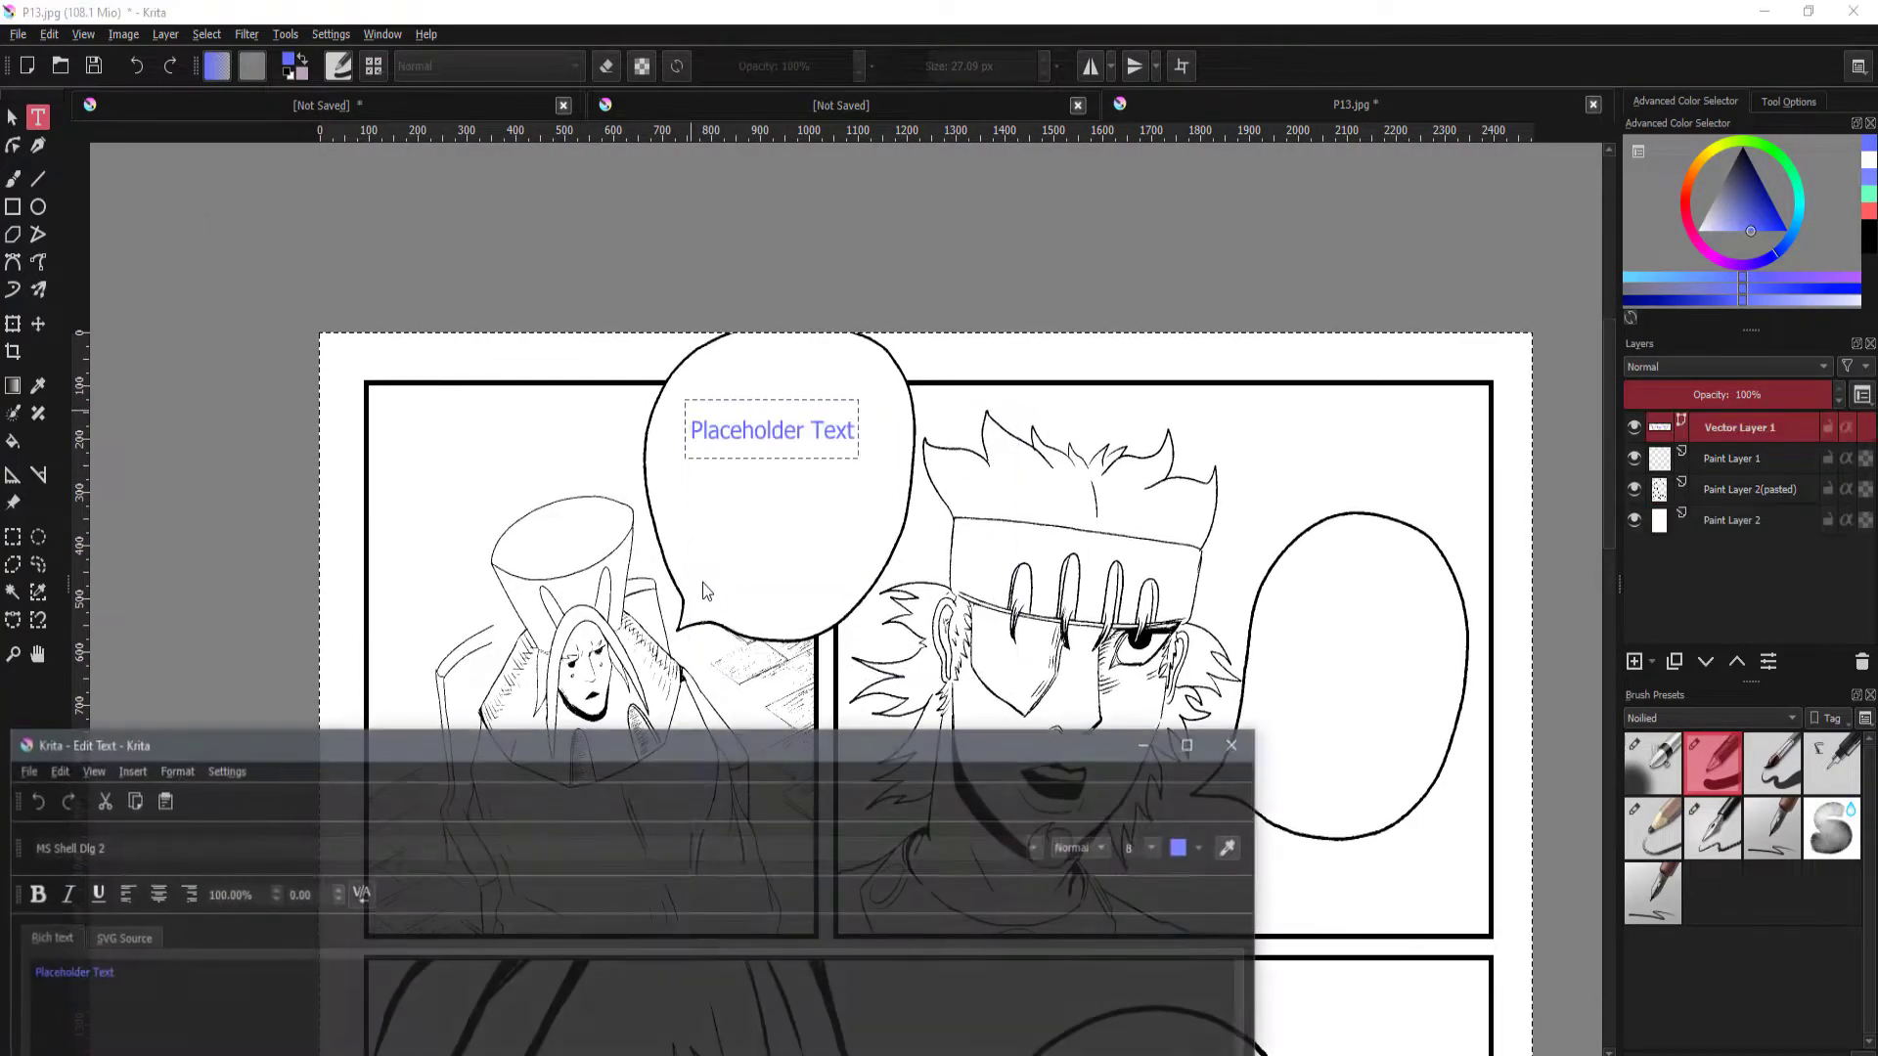
Replace the placeholder text with "Ohhh yeah".
drag(668, 743, 981, 356)
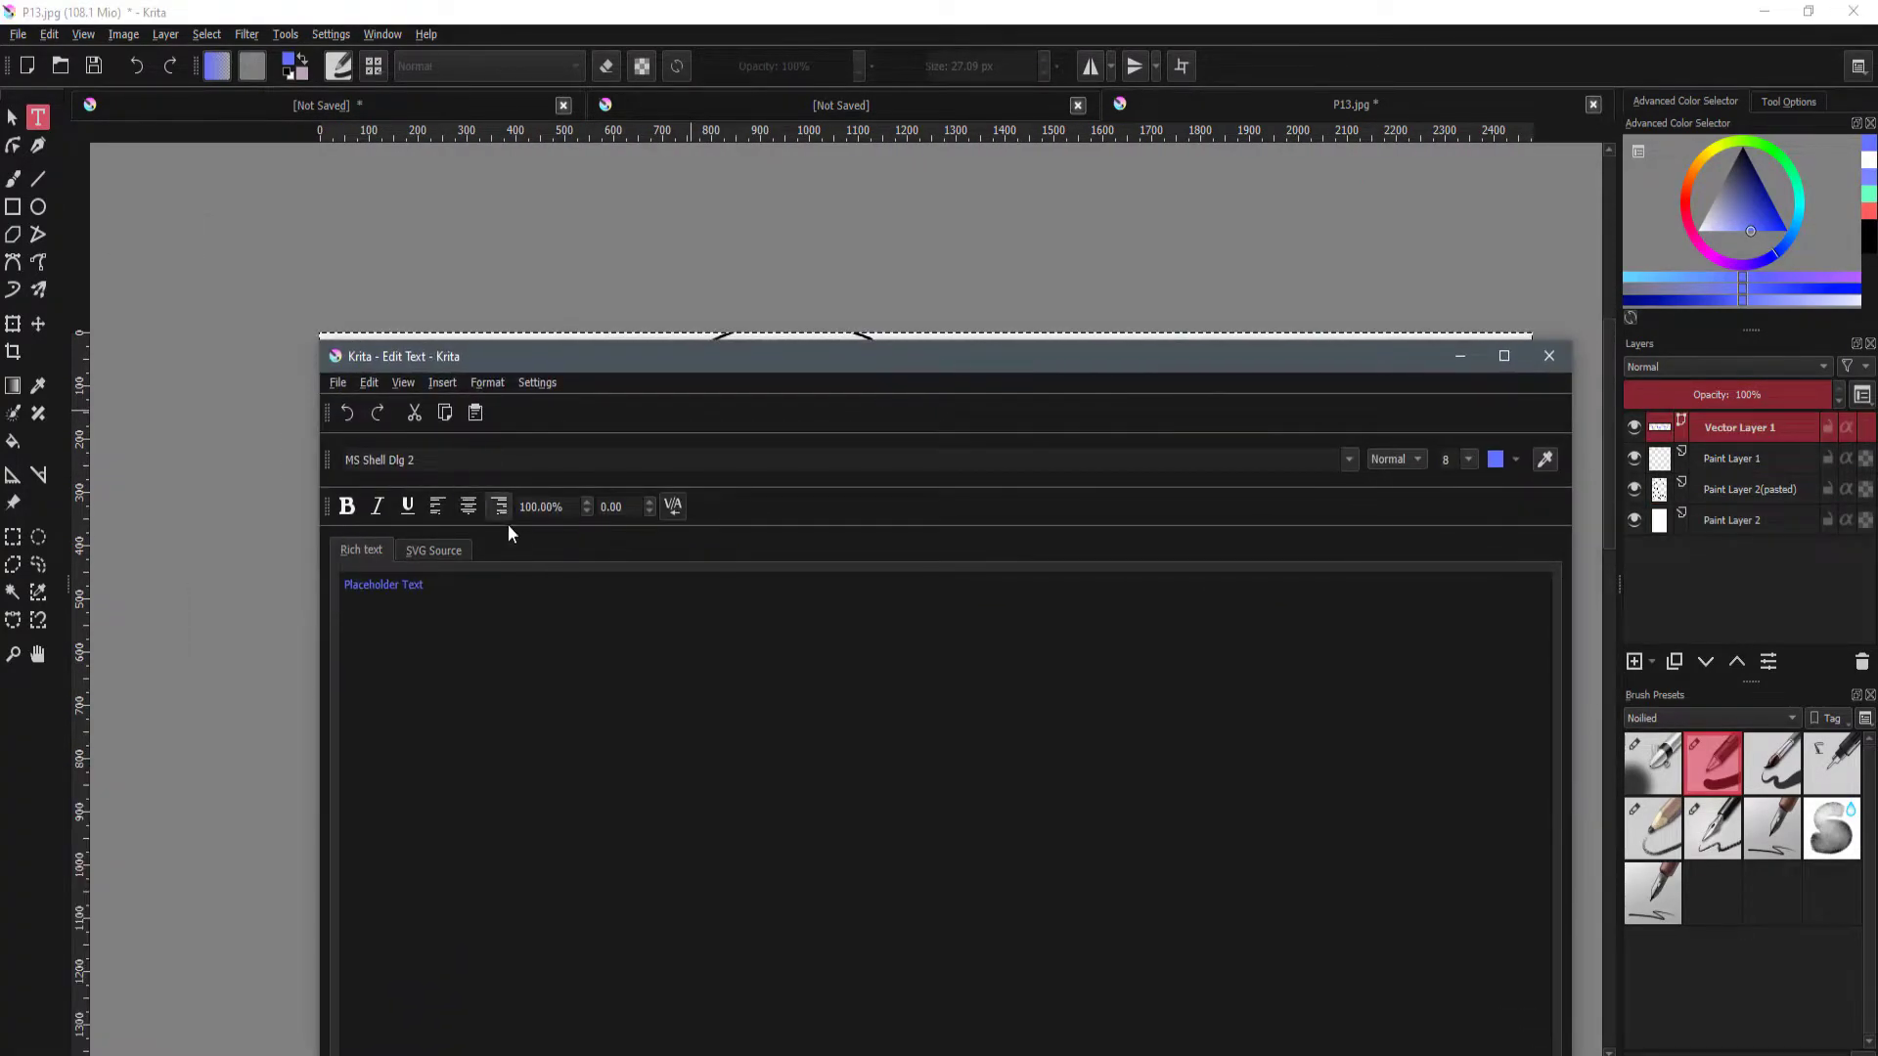
key(ctrl+a)
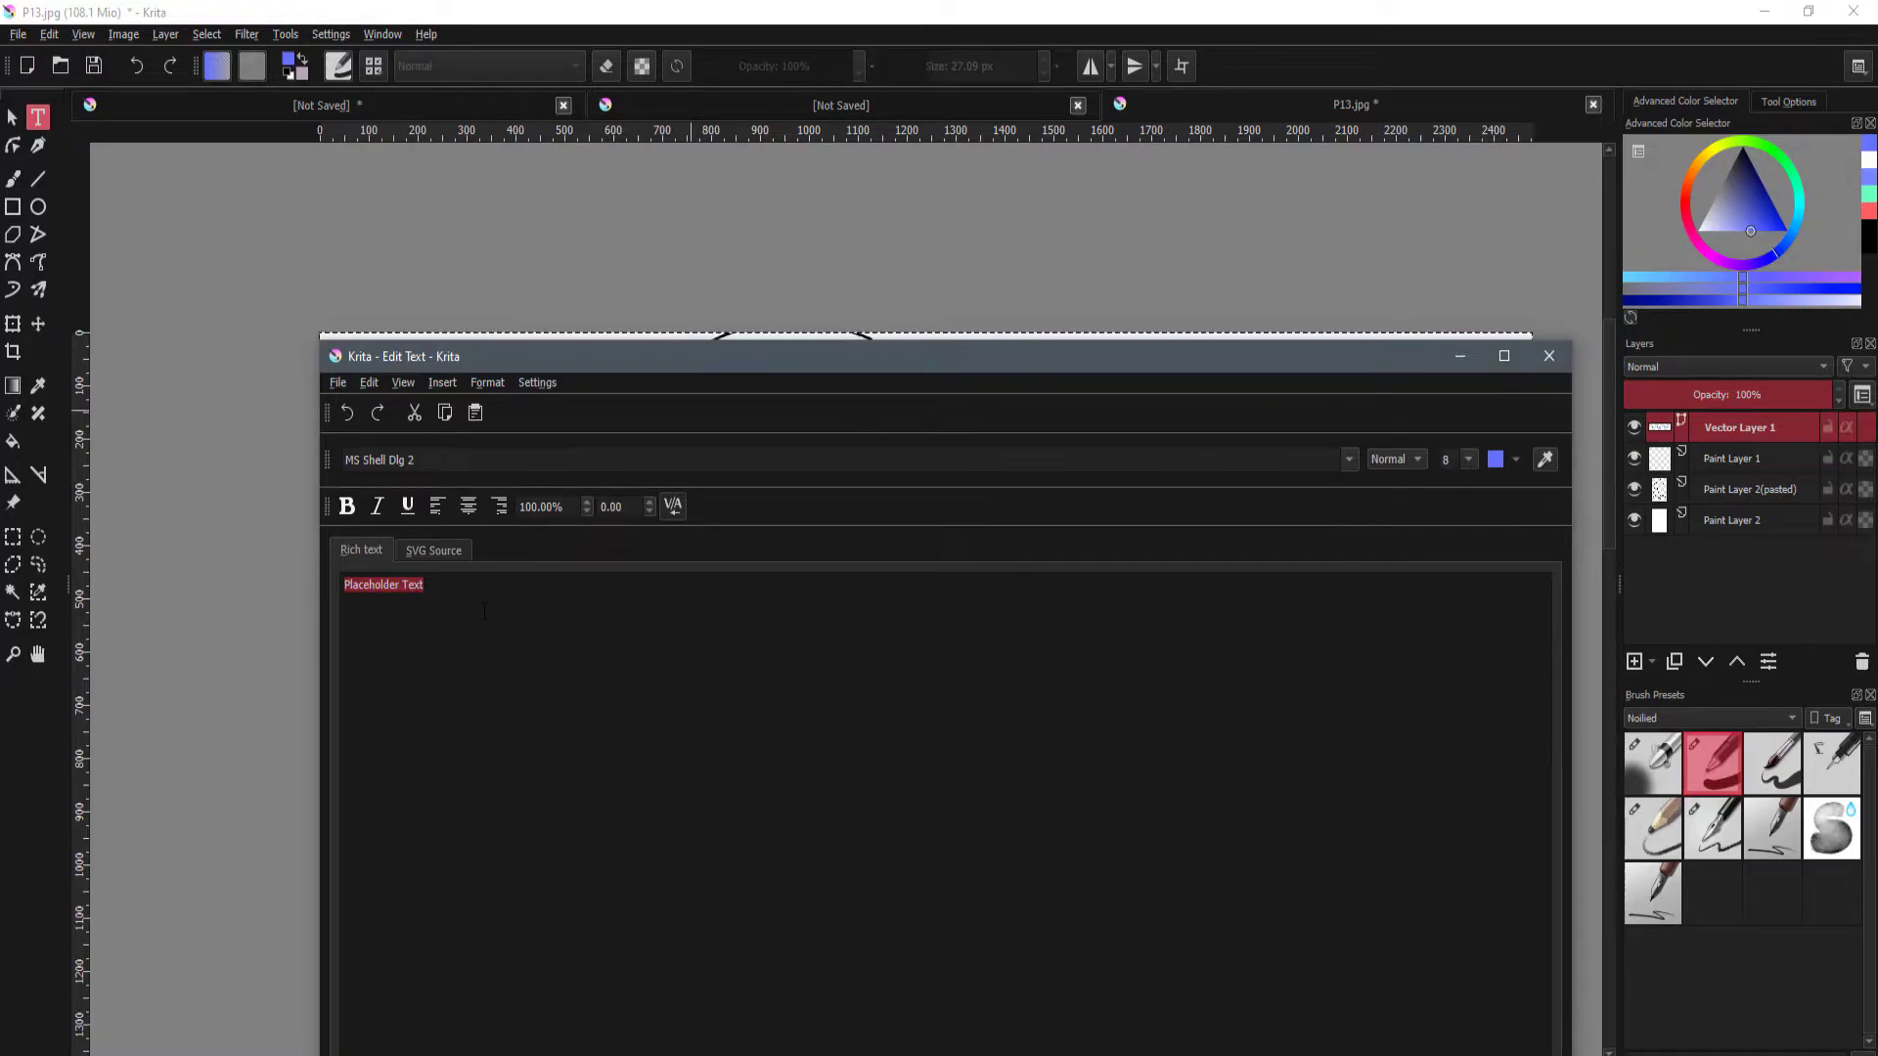
text(Ohhh yeah)
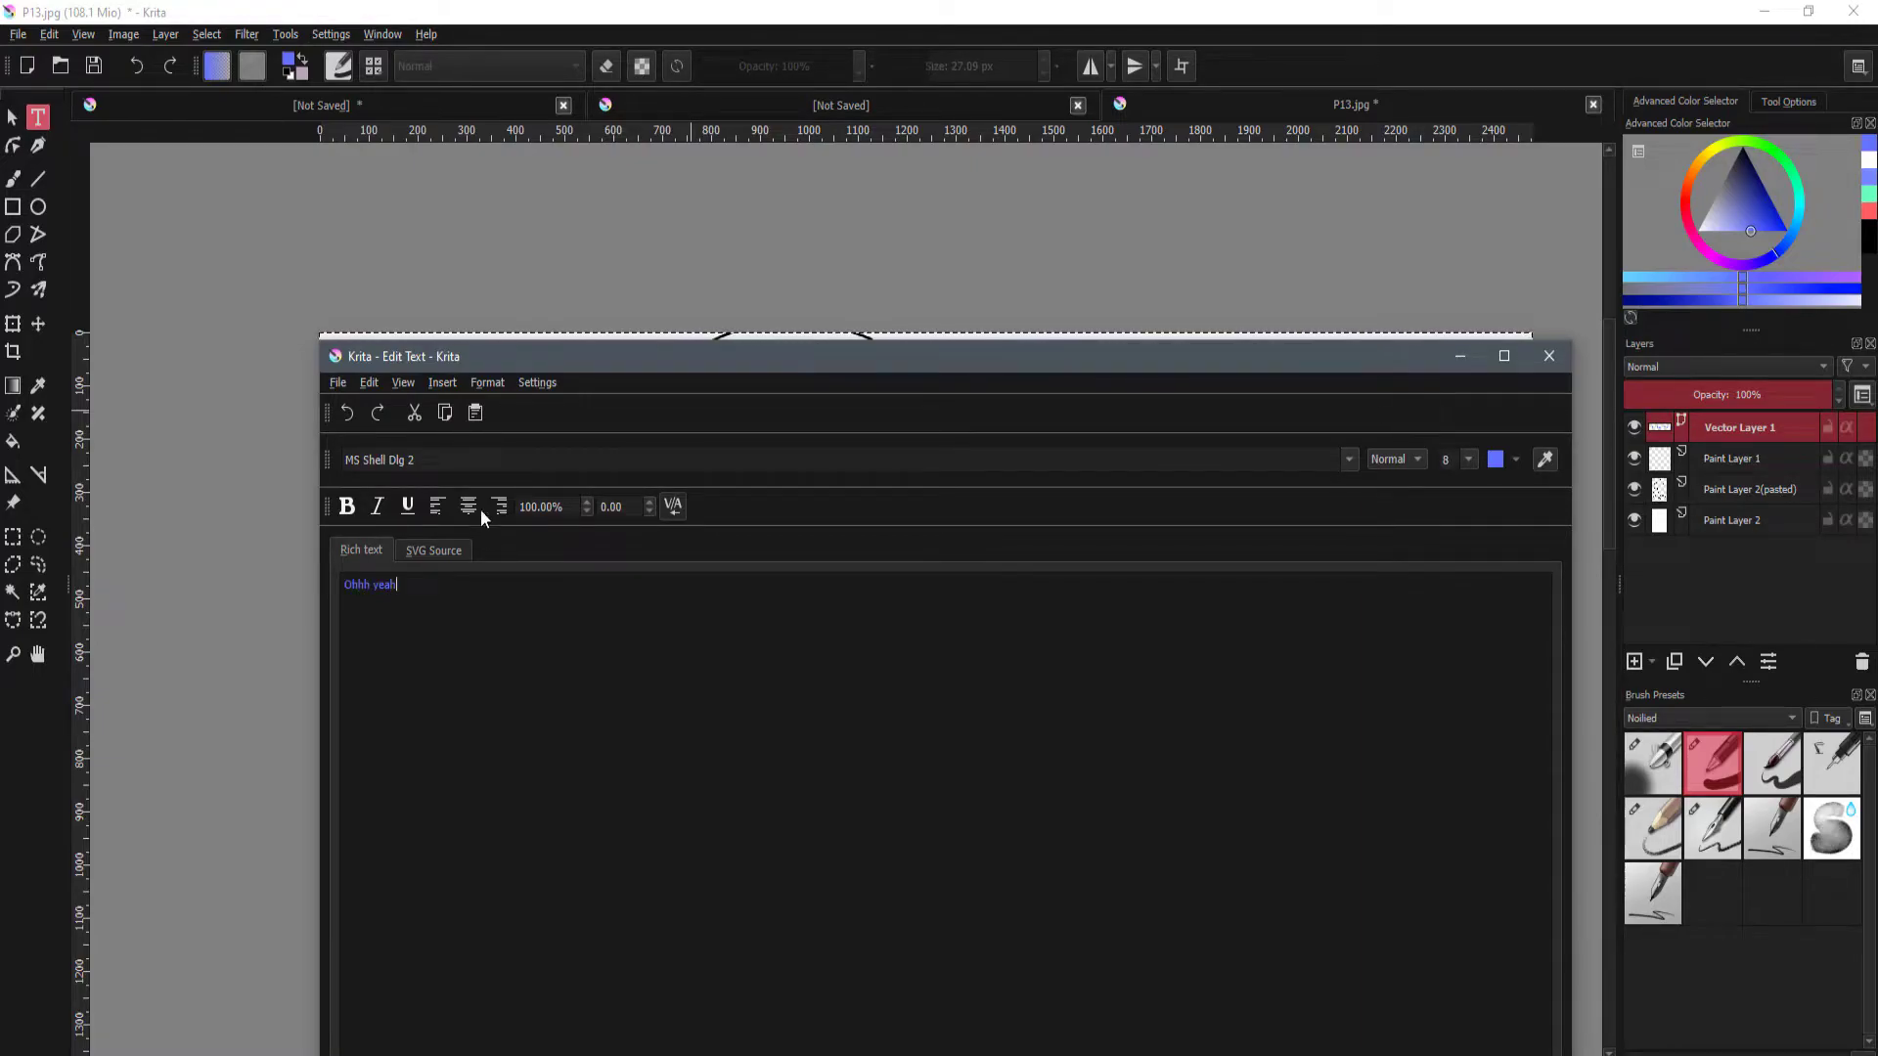
Set the speech bubble text's font to Komika Text Kaps, apply it to the canvas and close the text editor.
click(495, 461)
click(1348, 461)
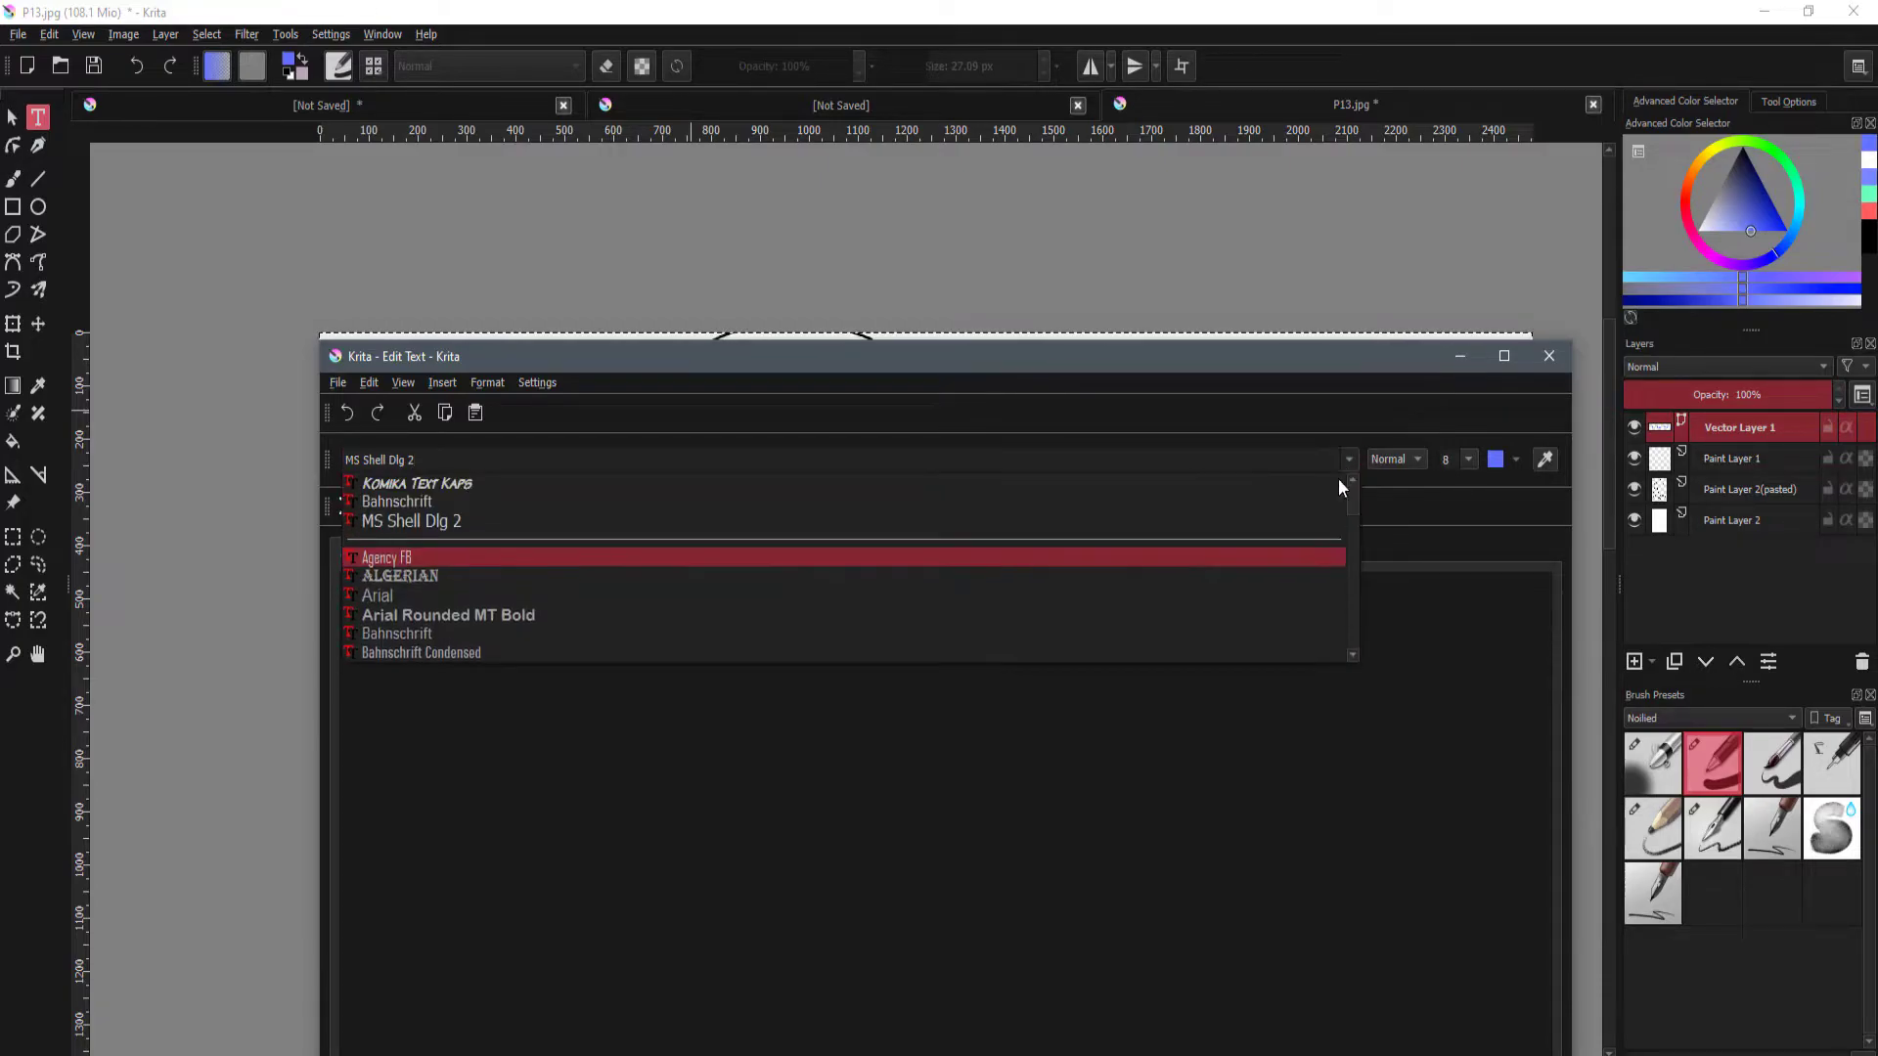
click(800, 483)
drag(1298, 364, 1253, 745)
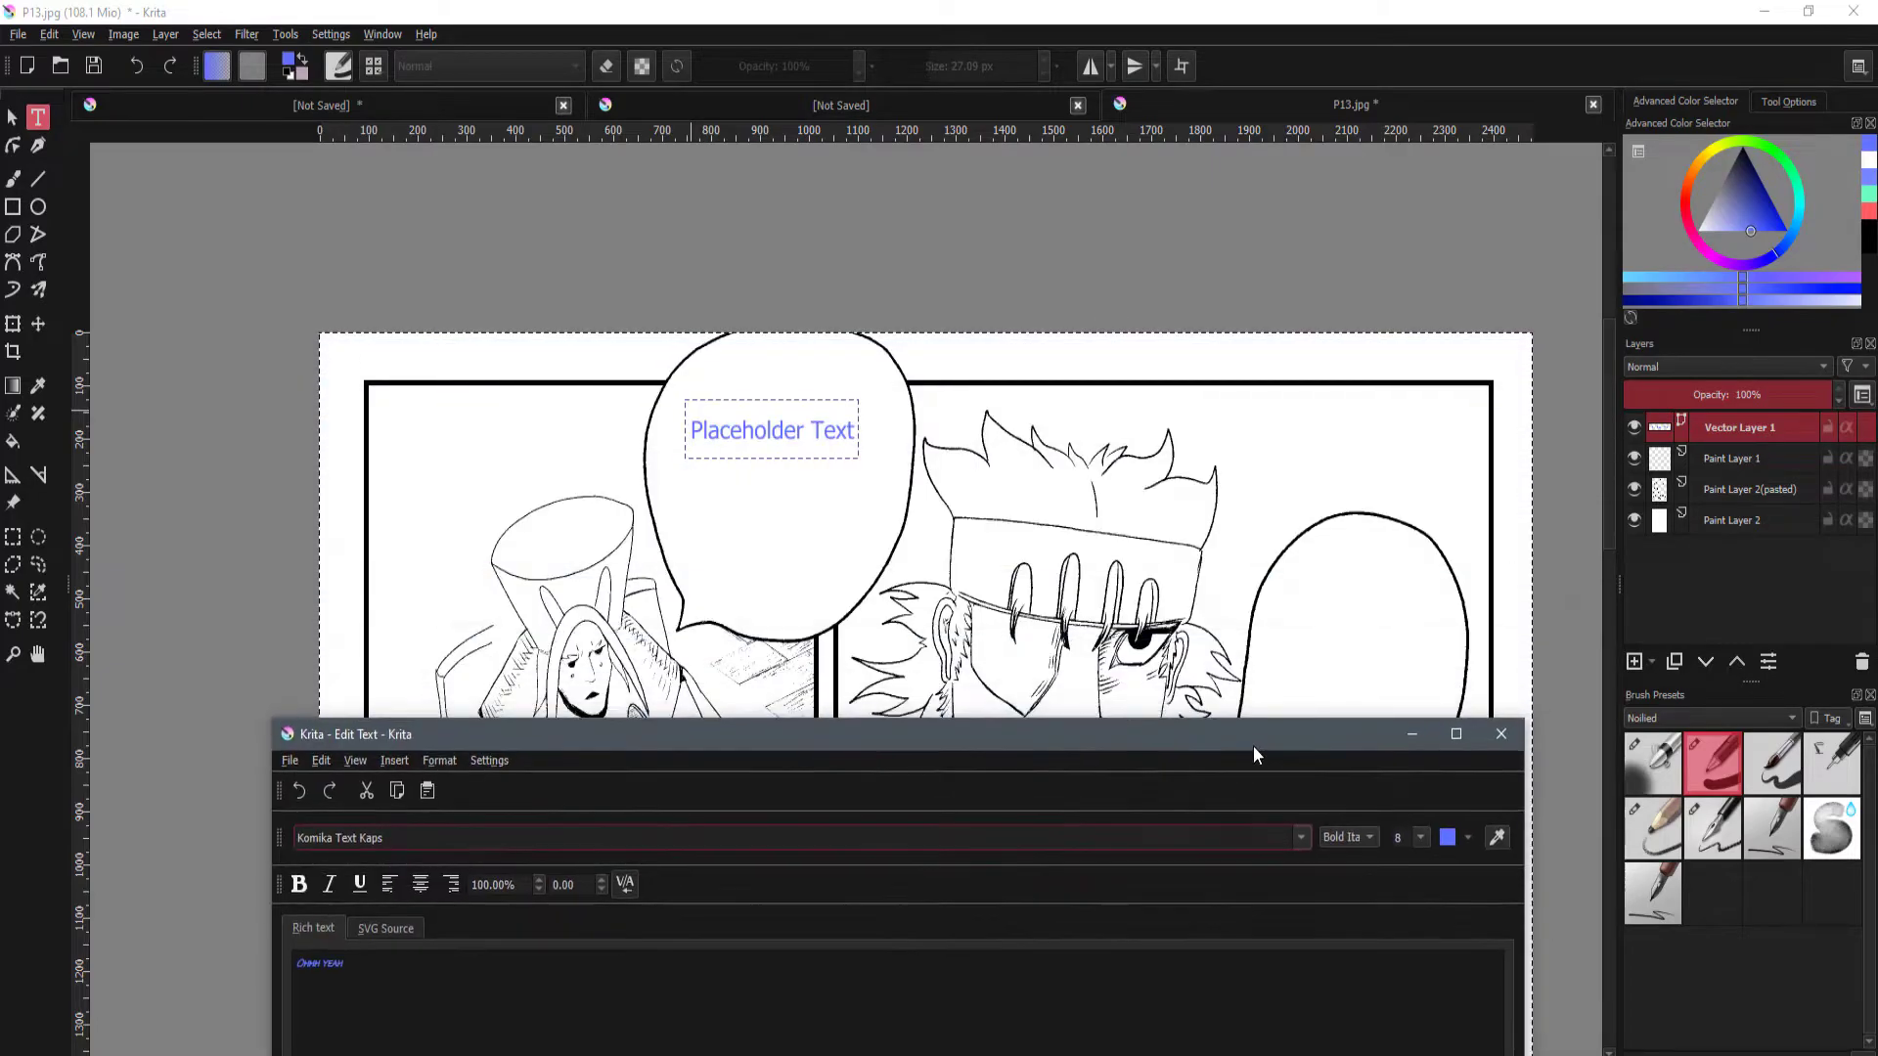
drag(904, 721, 950, 845)
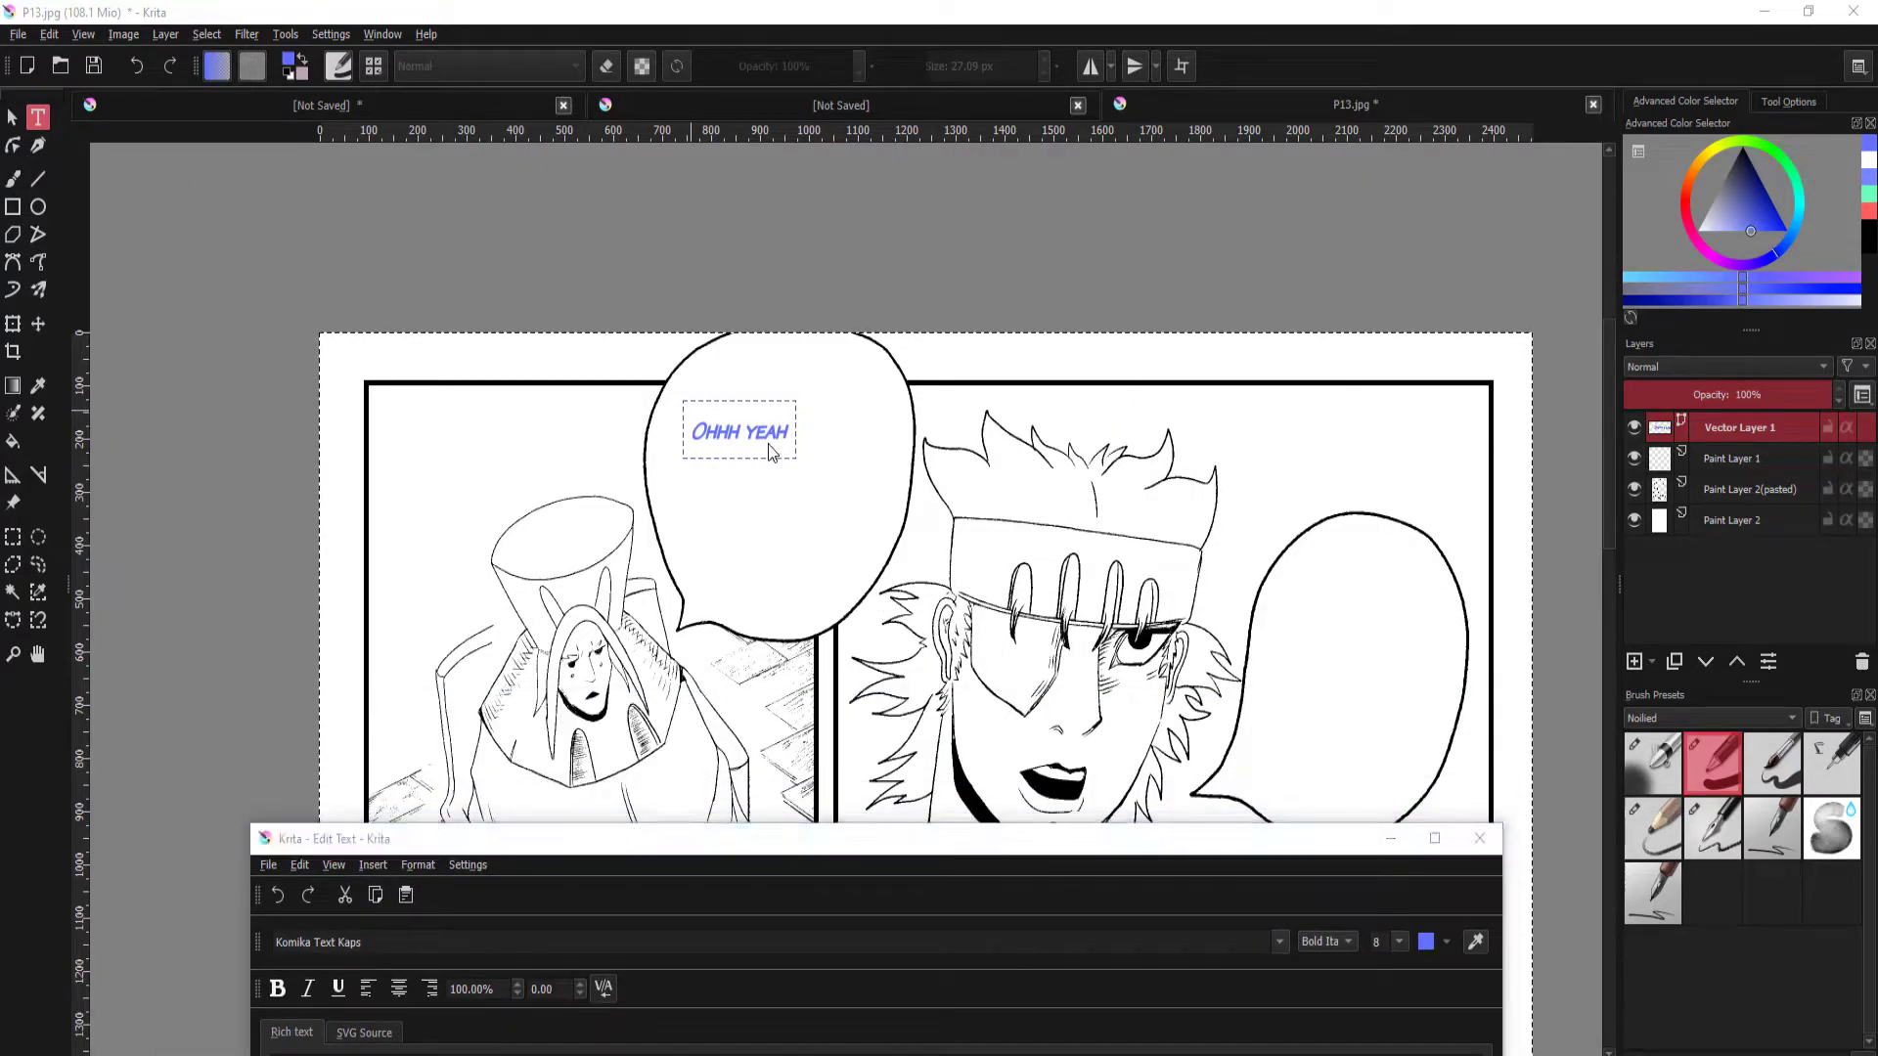
drag(753, 838, 763, 430)
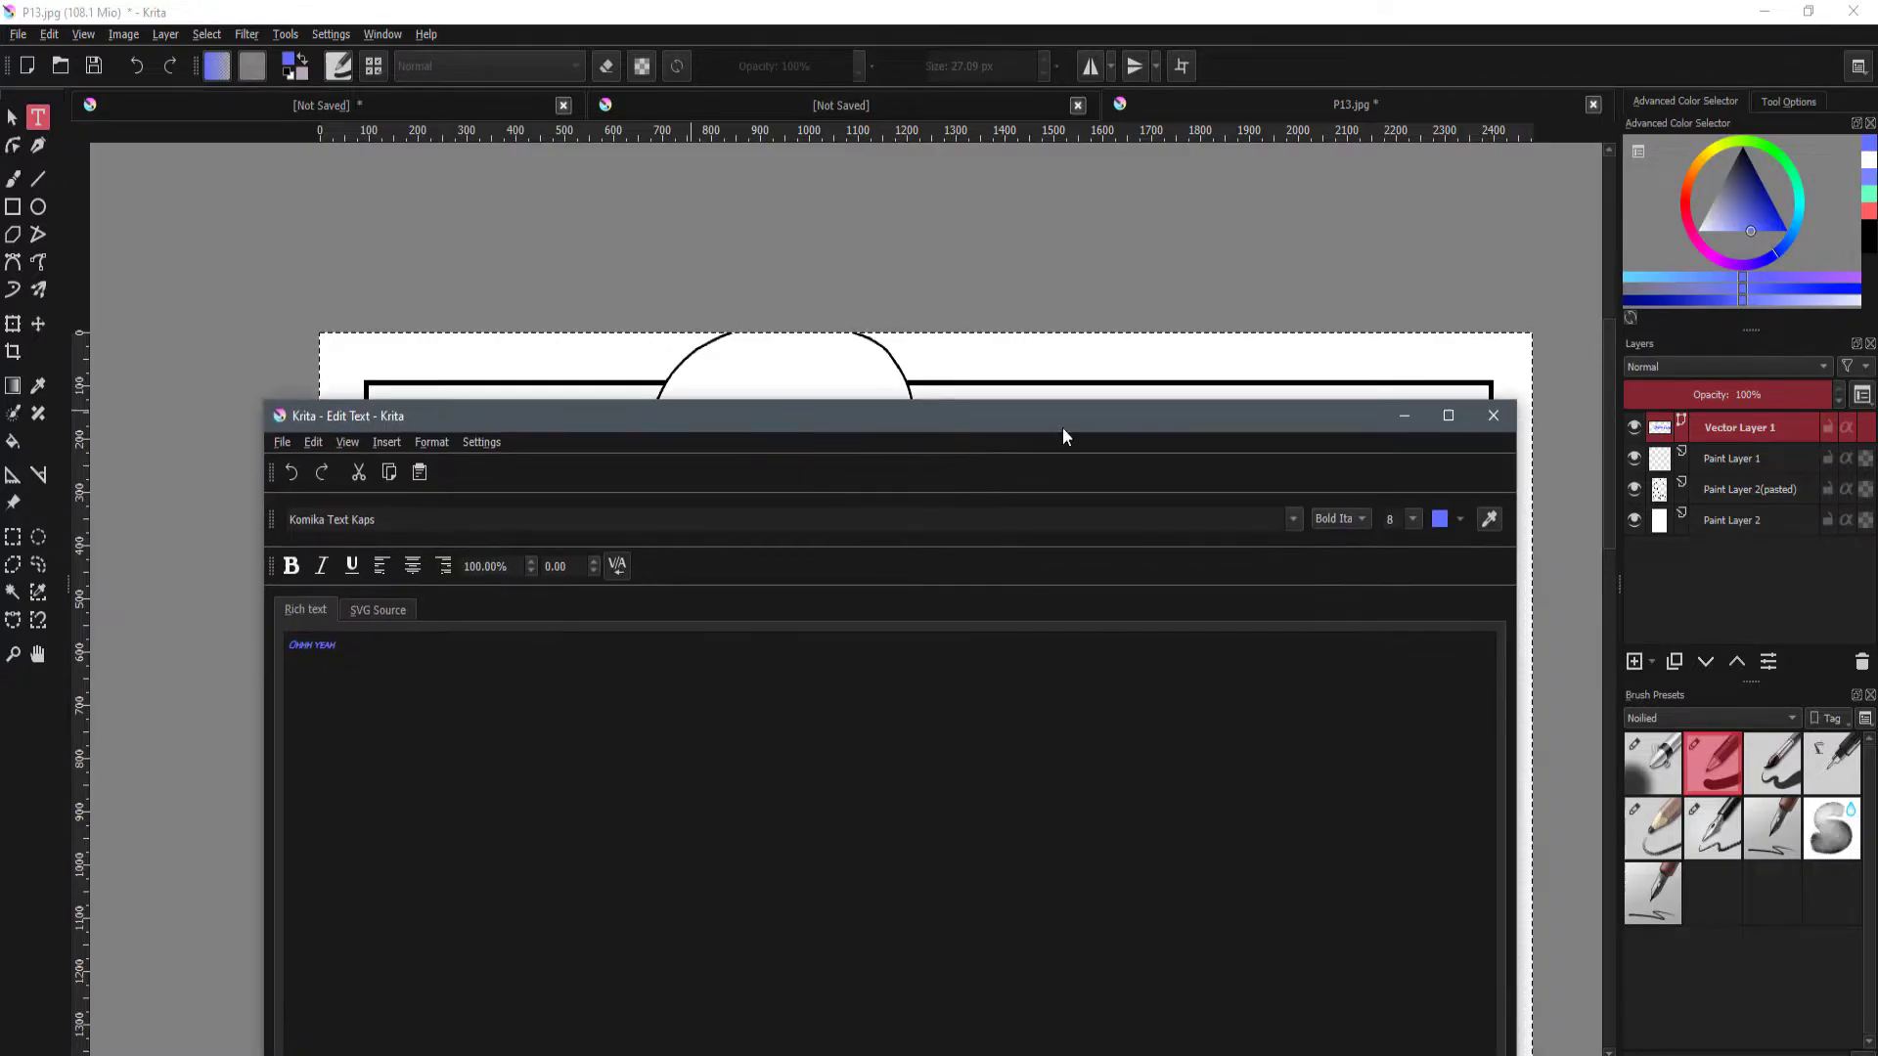
click(1492, 419)
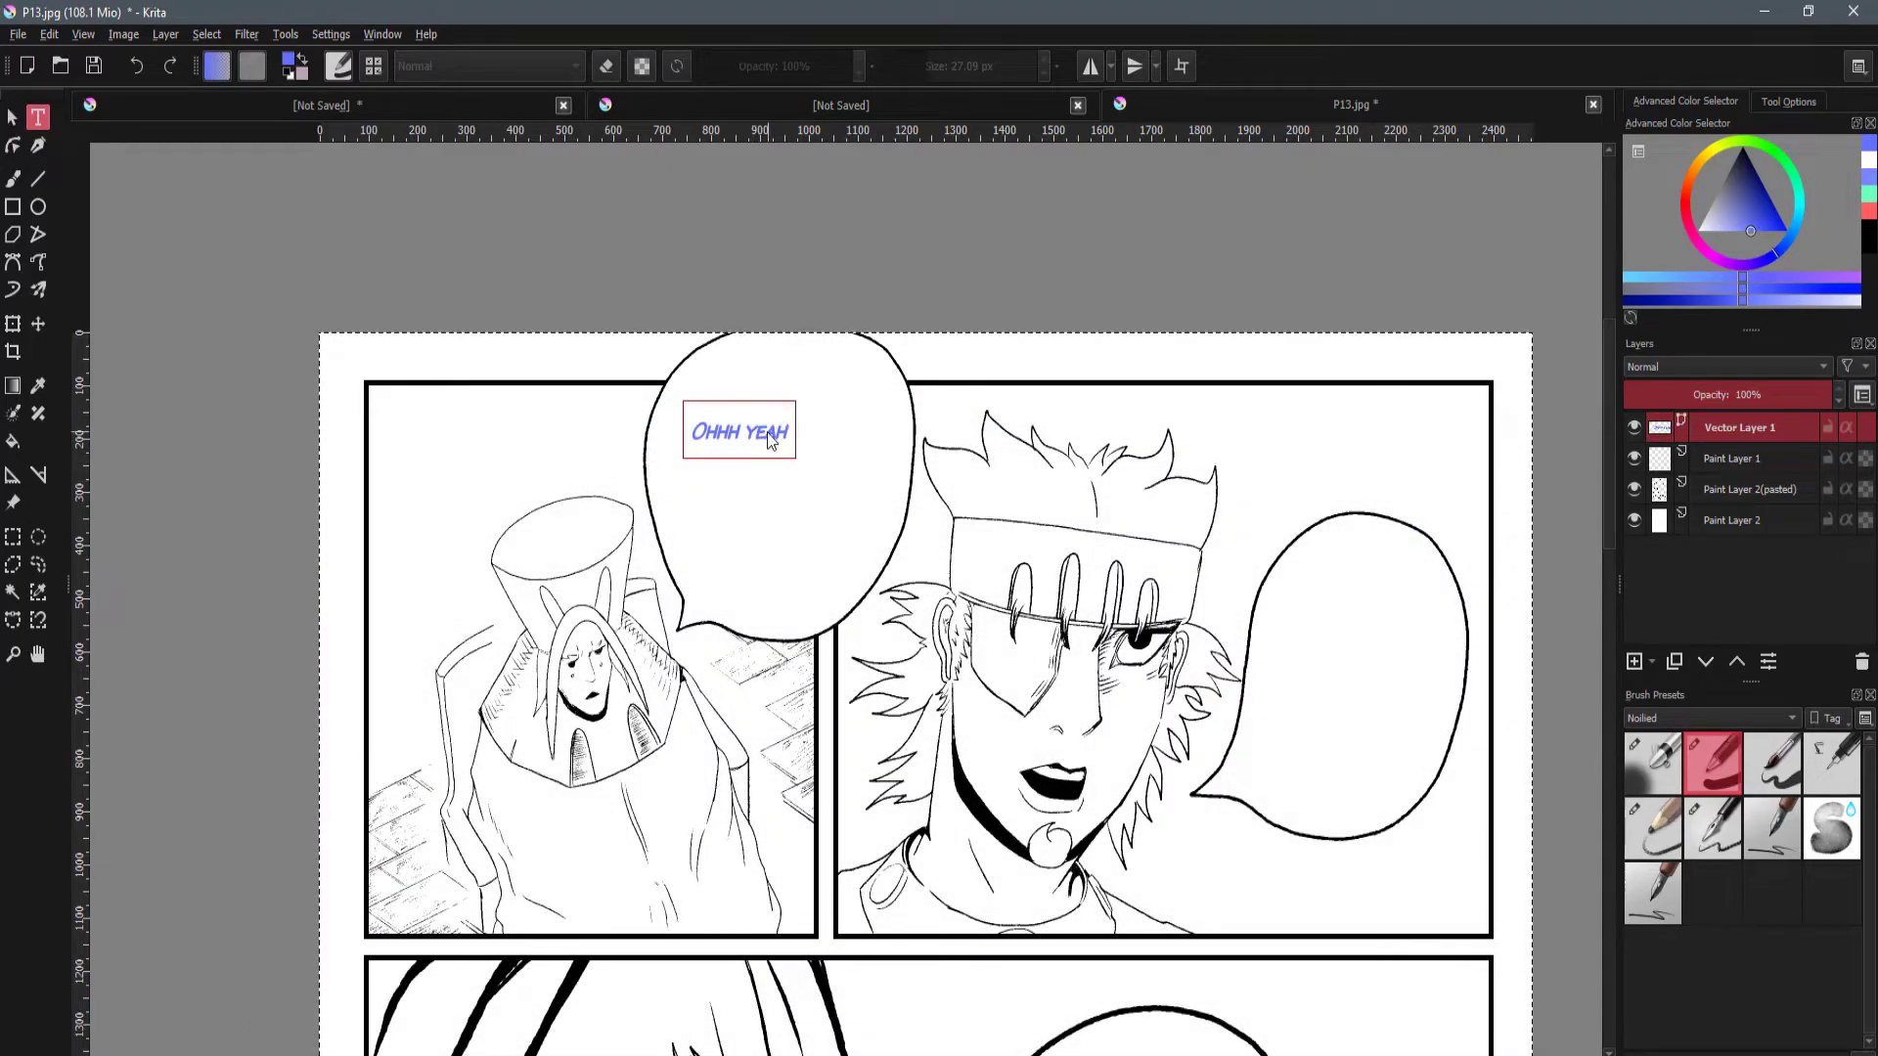